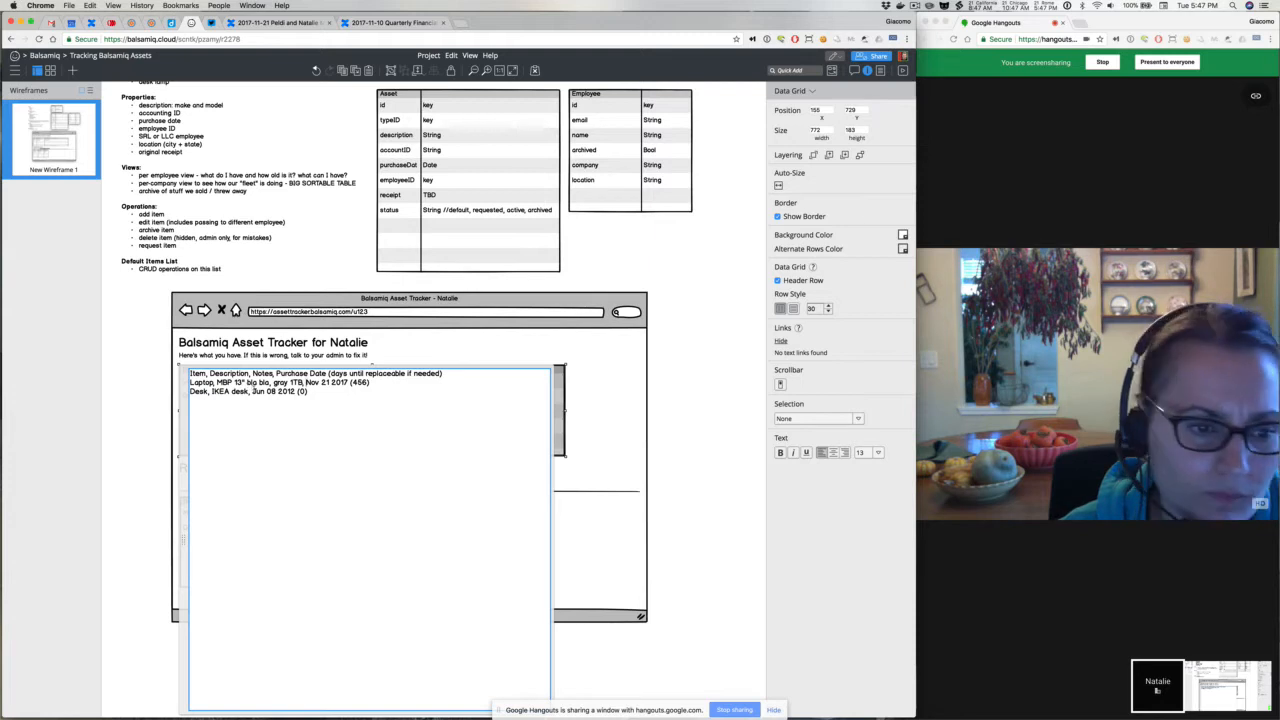
Add "manual" as the note for the IKEA desk in the employee's asset table.
type("manual,")
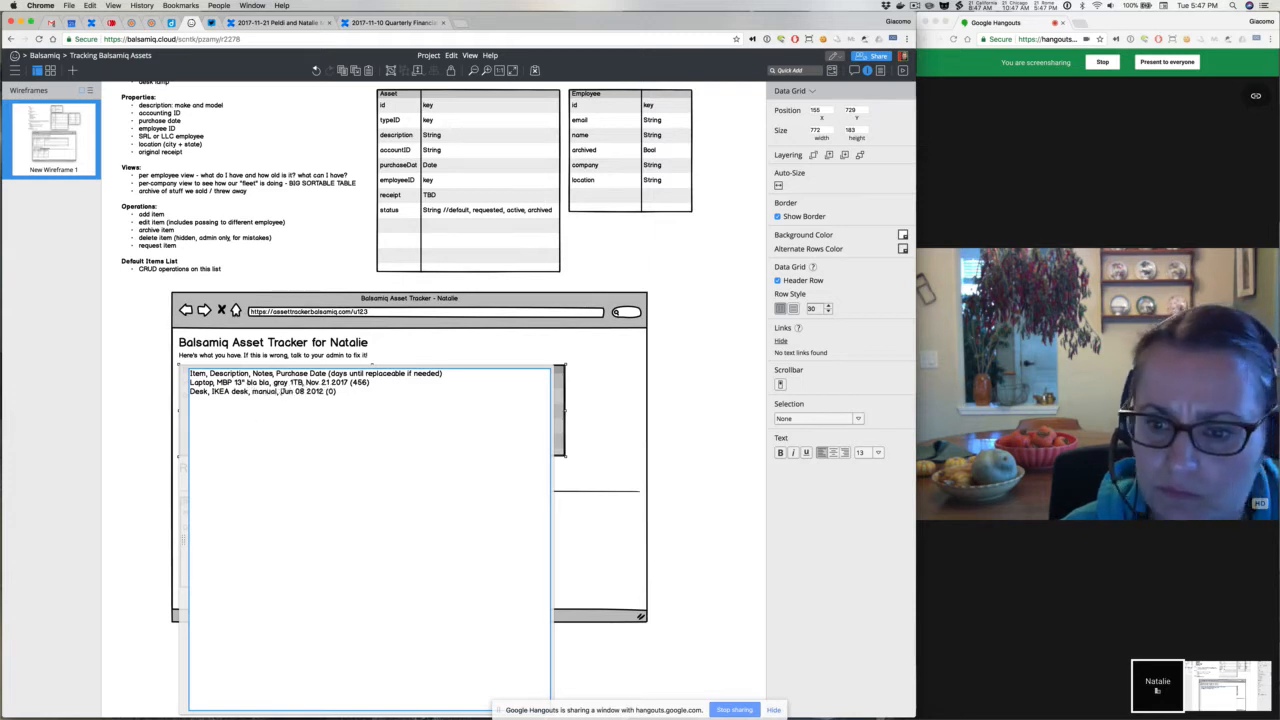
left_click(145, 375)
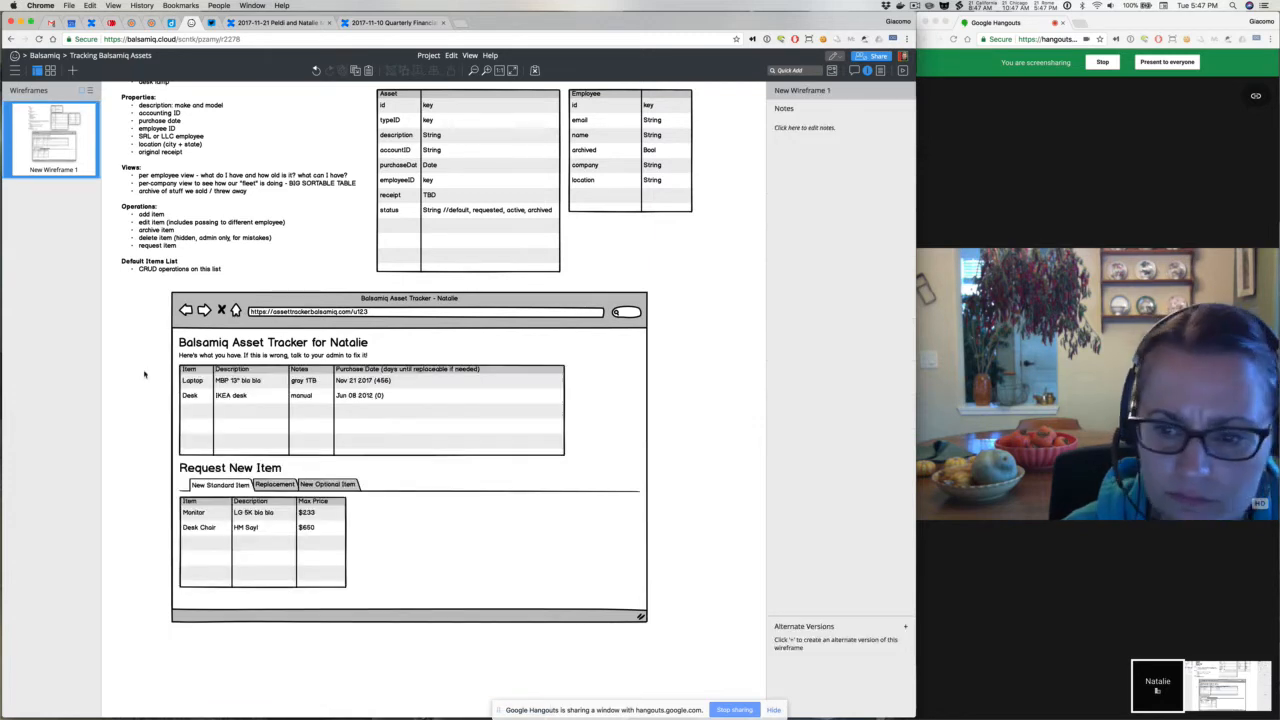
Add a row with the field "notes" and type "String" after status in the Asset data grid.
scroll(345, 207, "up", 2)
double_click(403, 247)
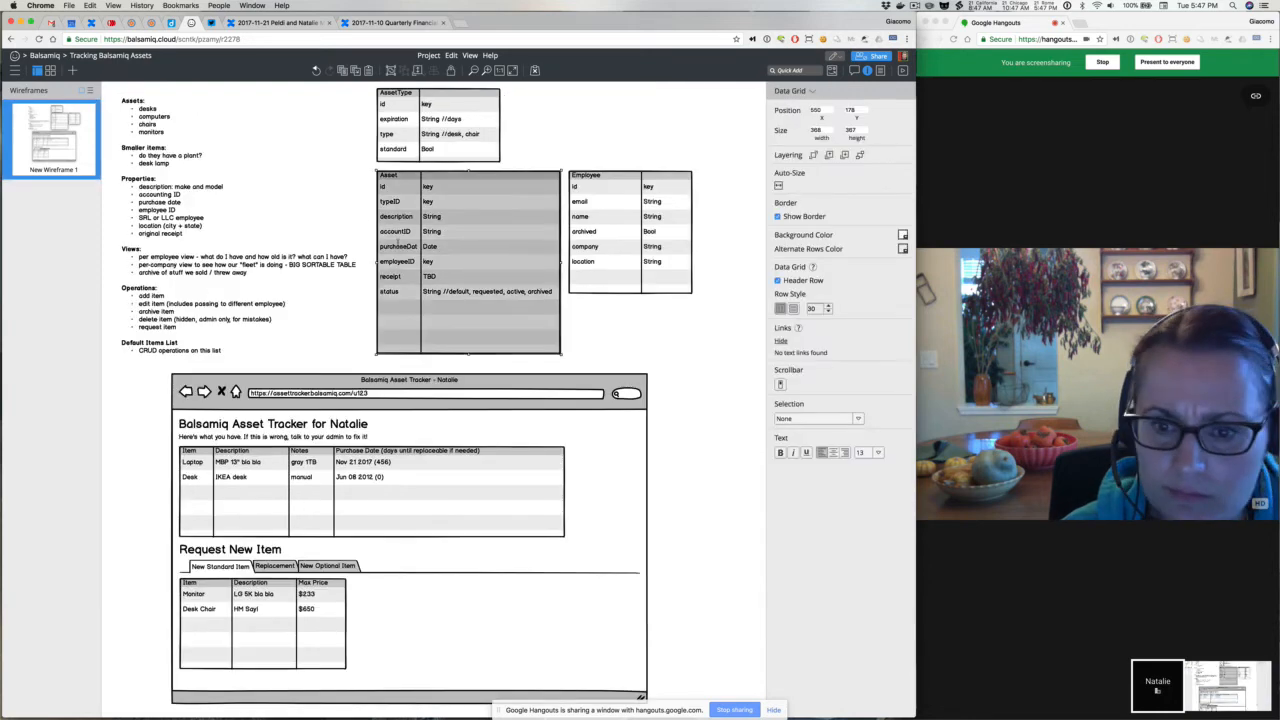
key("Down")
key("Return")
type("notes: String")
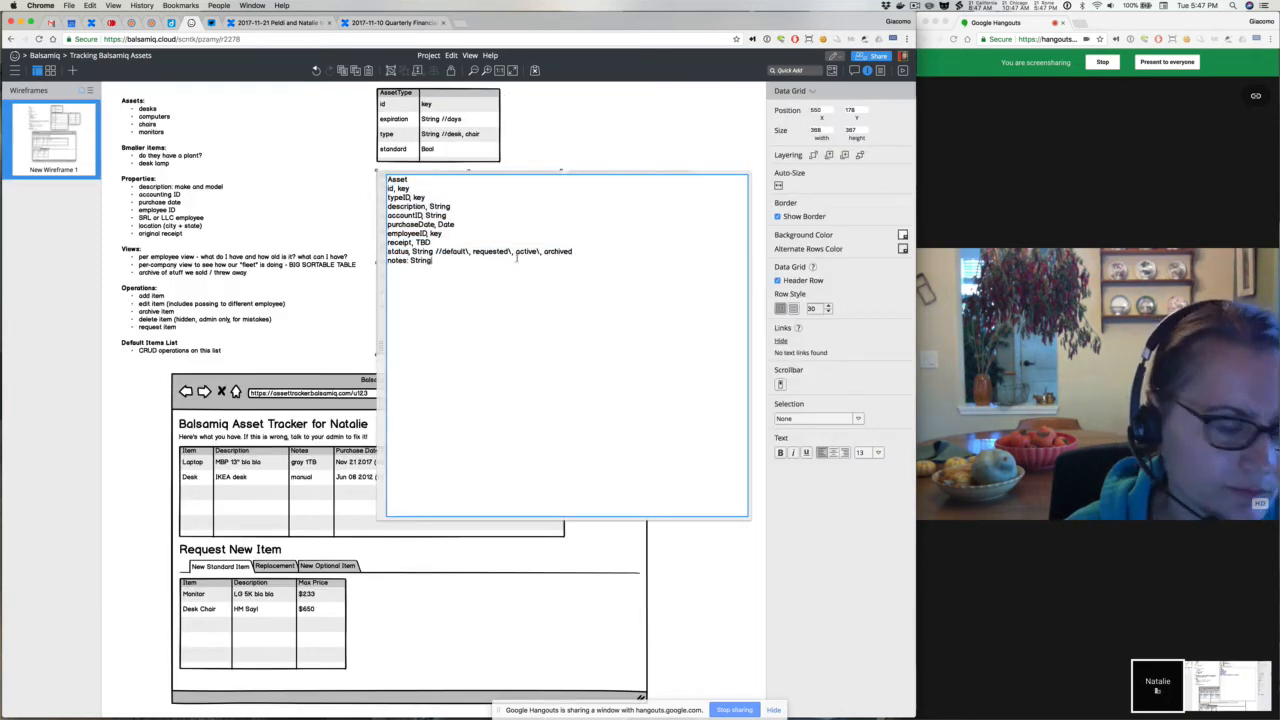
left_click(408, 263)
key("BackSpace")
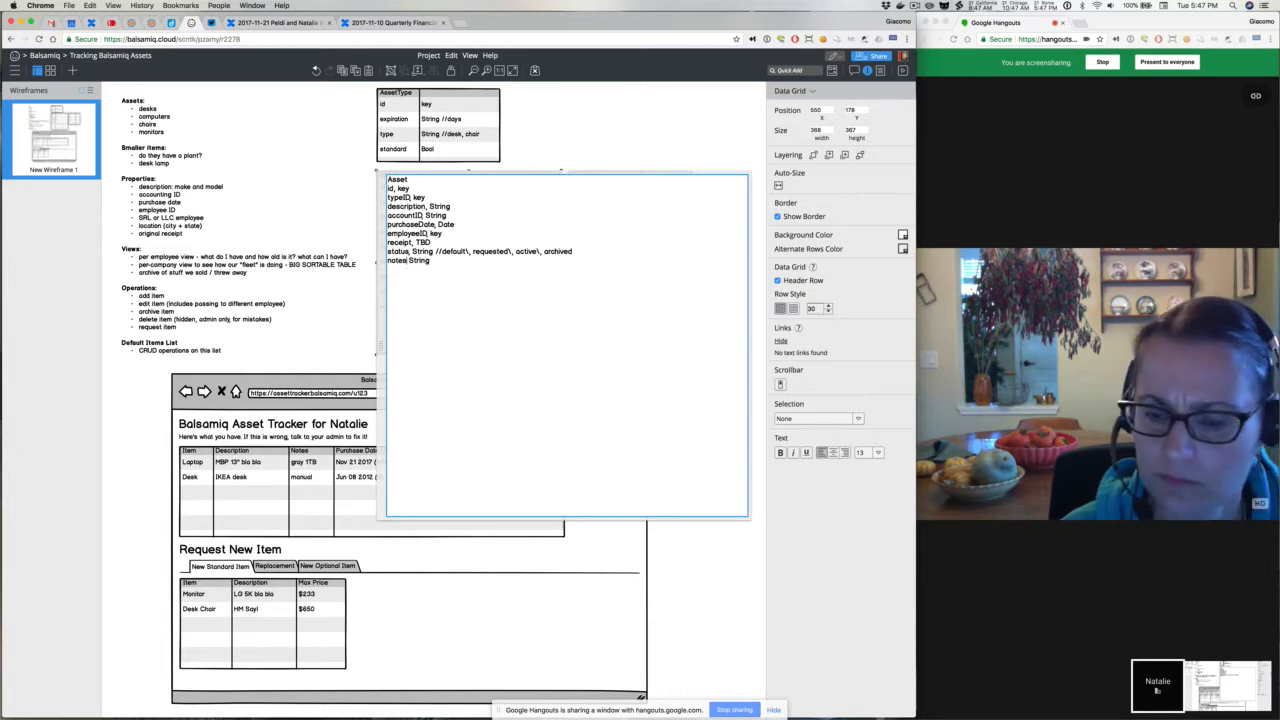
Narrow the requirements text block and trim its height to clear the data model grids and the browser mockup.
left_click(354, 227)
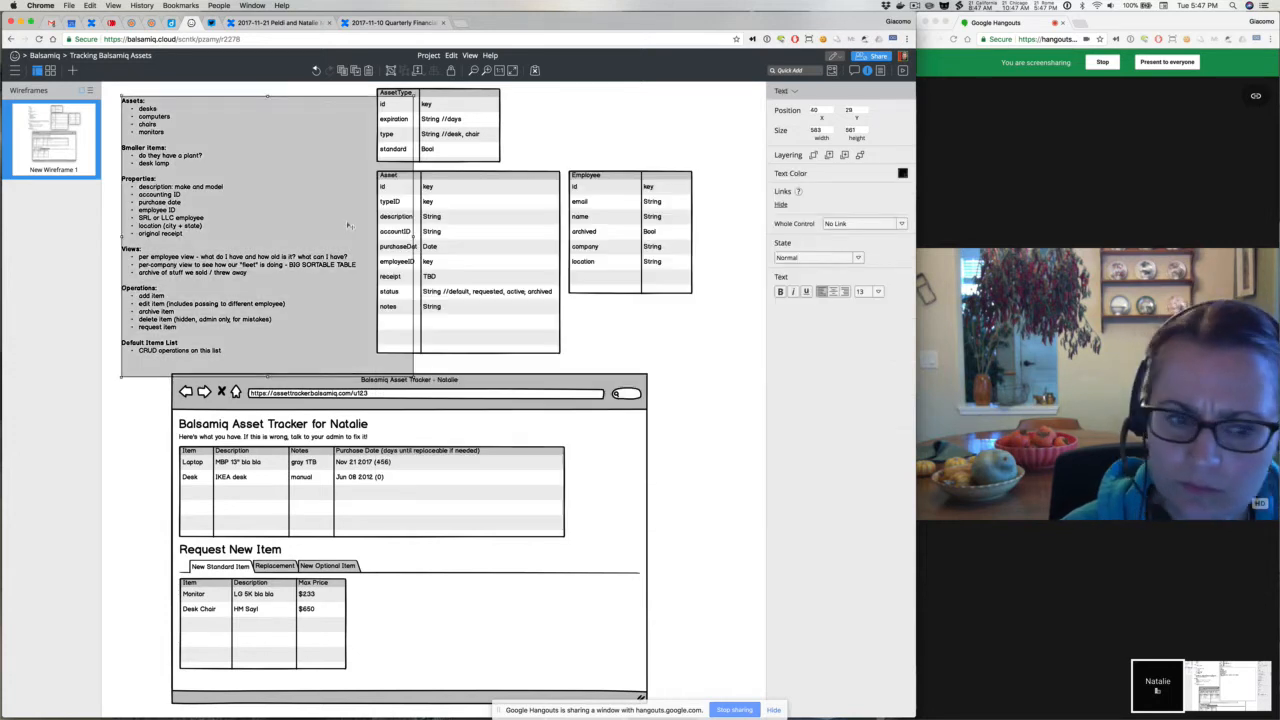
left_click_drag(413, 237, 367, 237)
left_click_drag(241, 376, 241, 369)
left_click(144, 468)
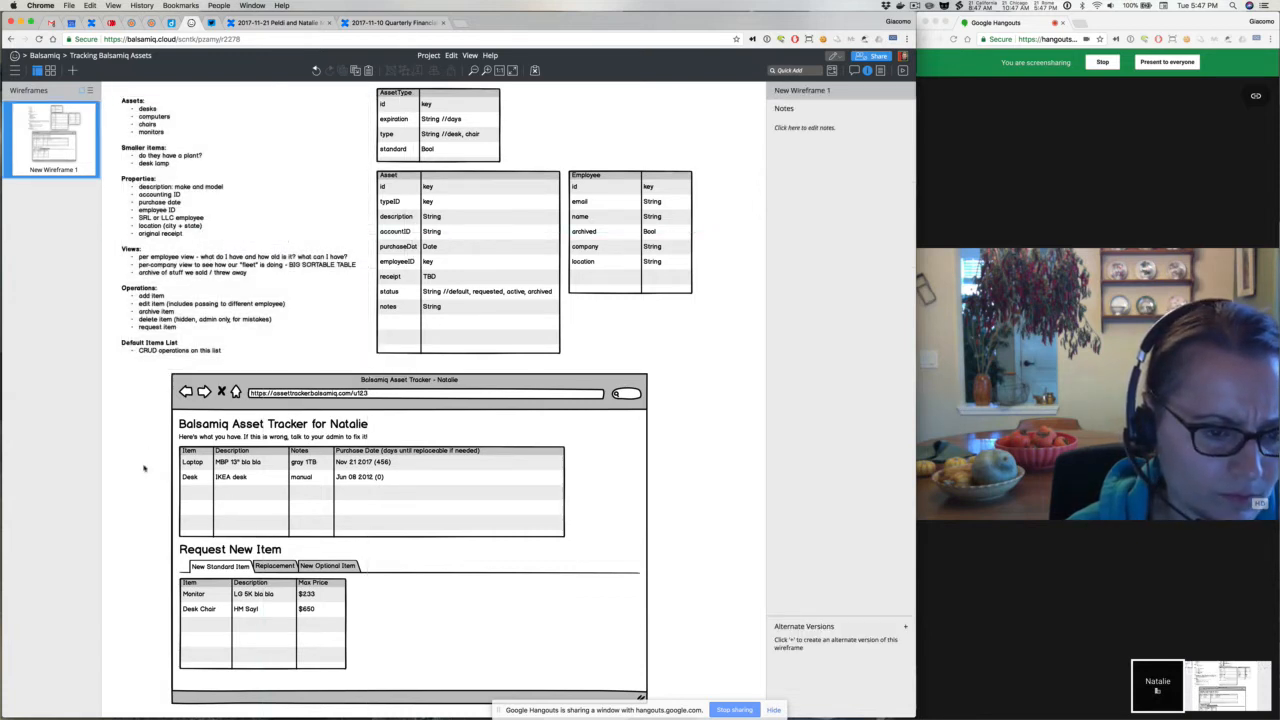
Add a label, a text input and a button, and place them beside the New Standard Item table.
scroll(144, 468, "down", 3)
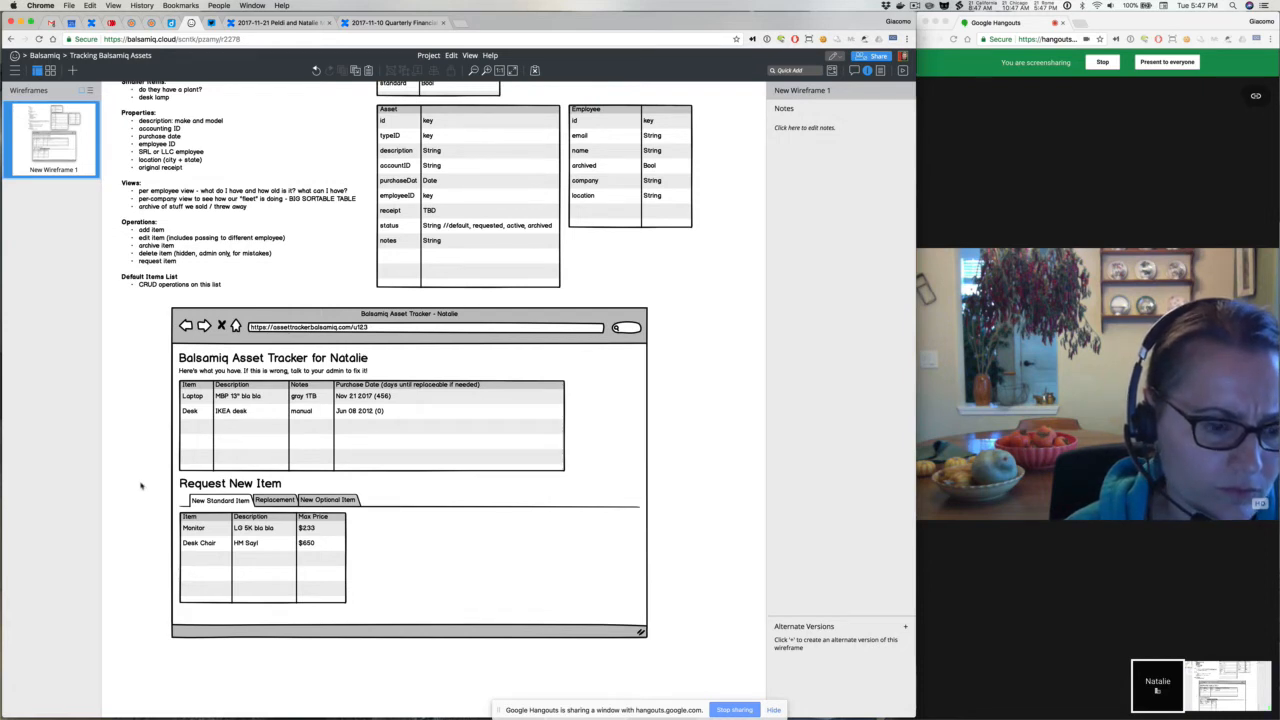
key("slash")
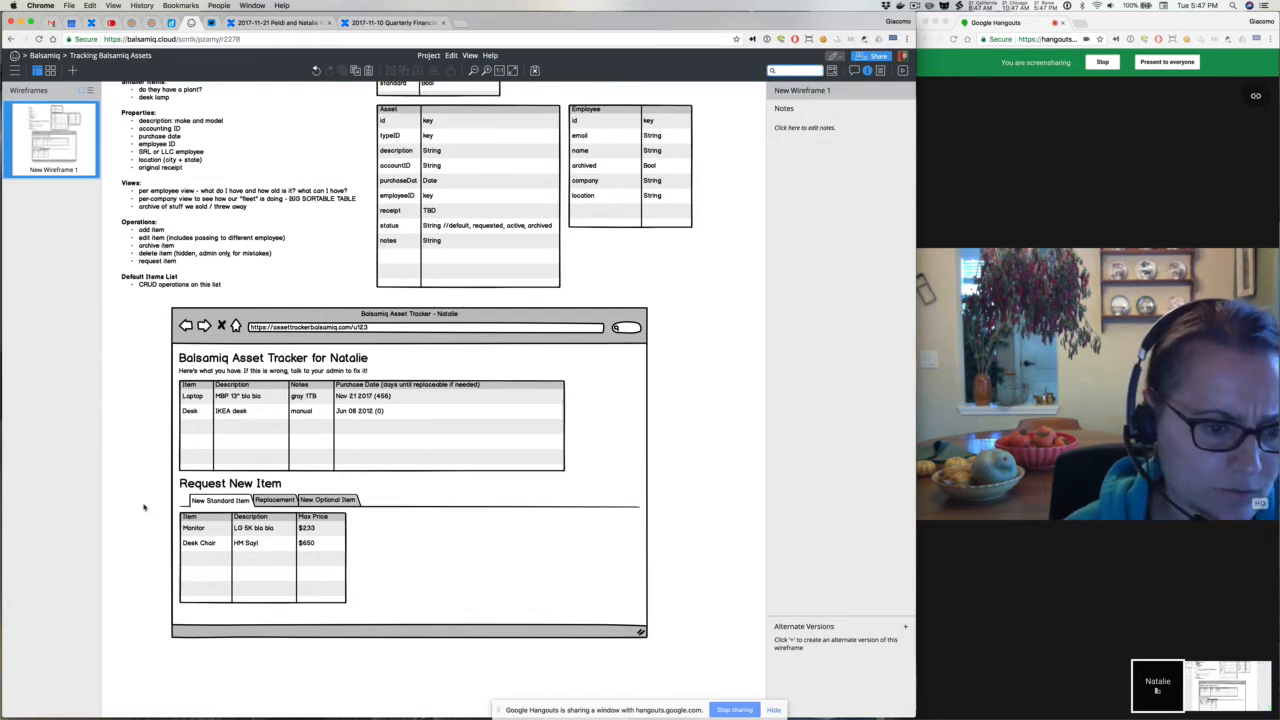
type("la")
key("Return")
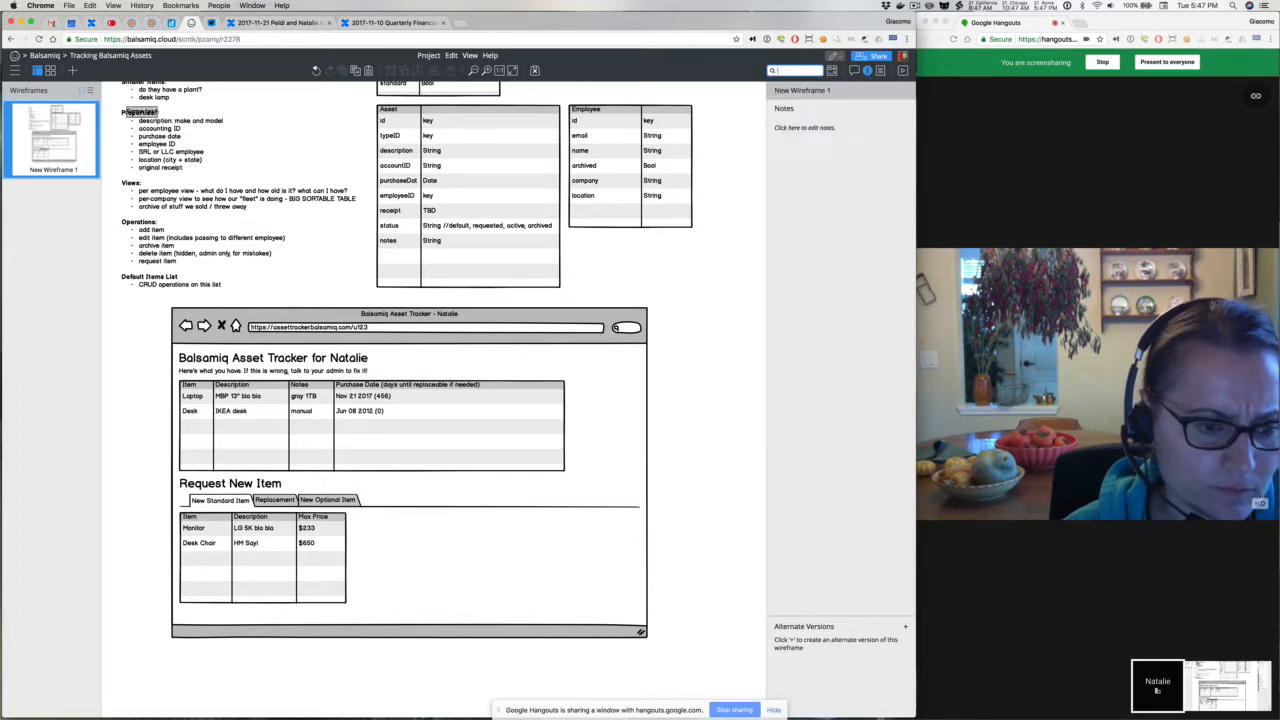
type("te")
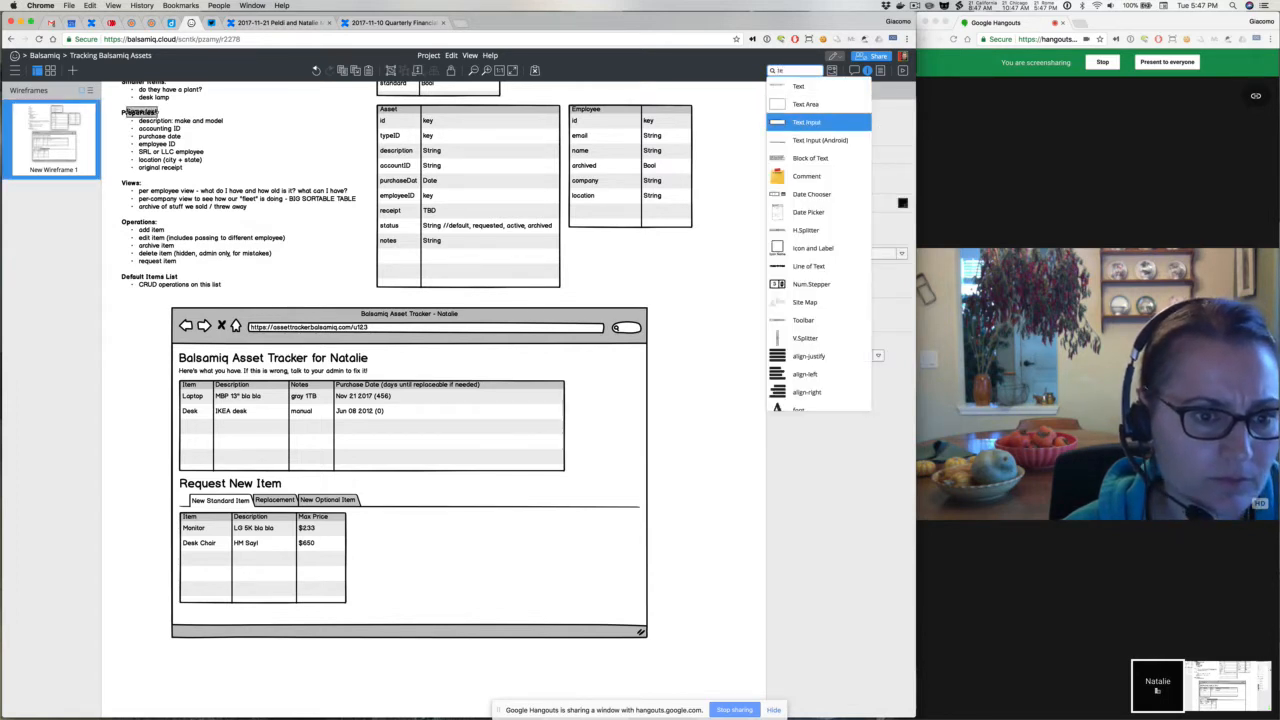
key("Return")
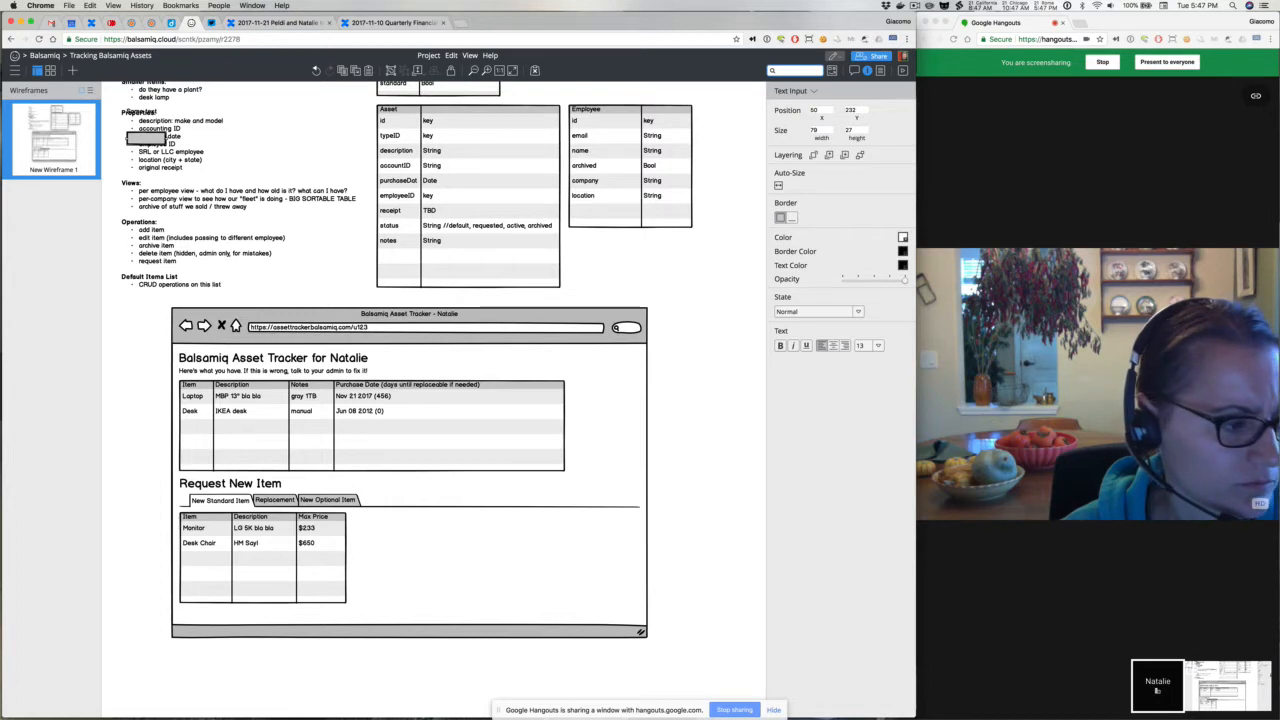
type("but")
key("Return")
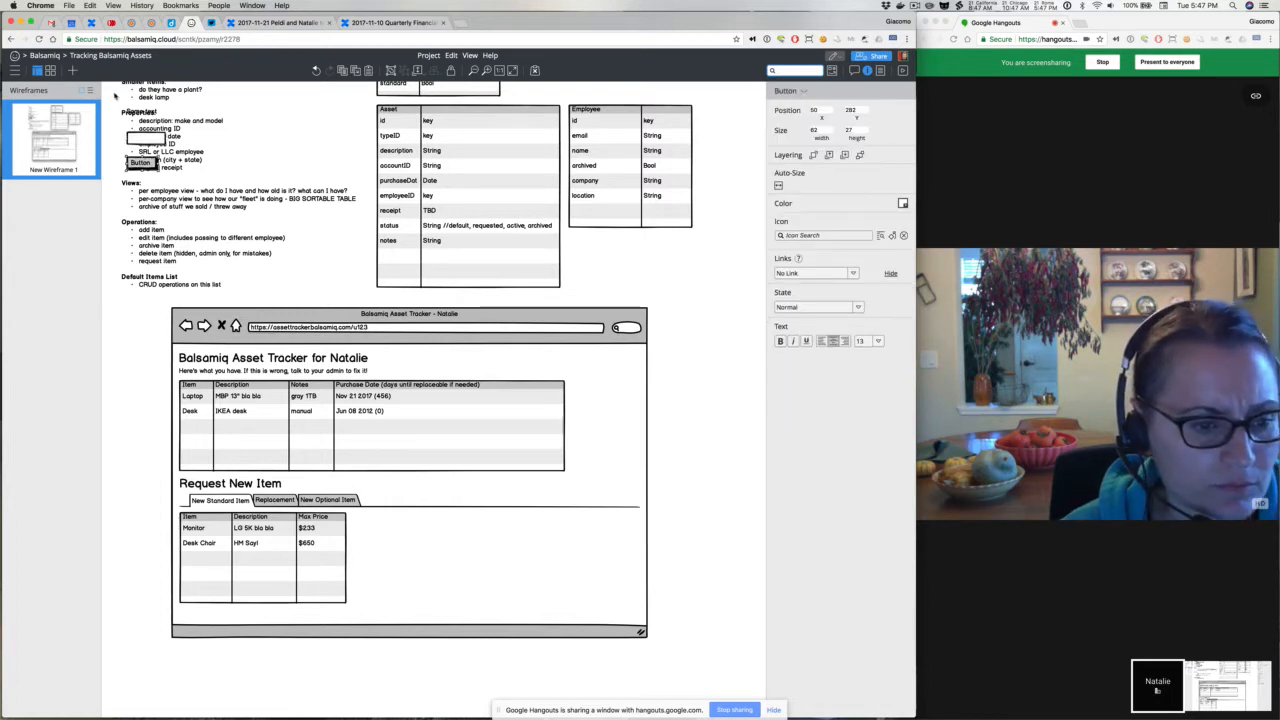
left_click_drag(115, 92, 195, 190)
left_click_drag(136, 140, 369, 549)
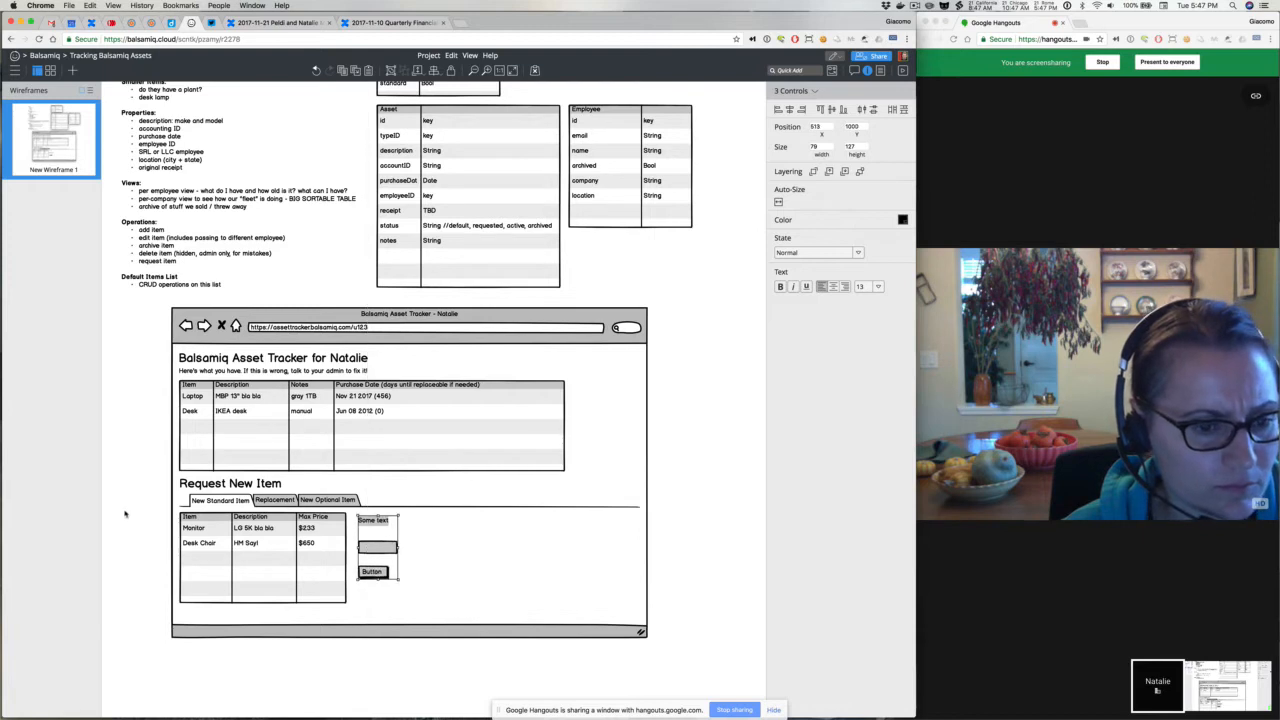
Change the new label's text to "Notes".
left_click(373, 521)
double_click(373, 521)
key("Escape")
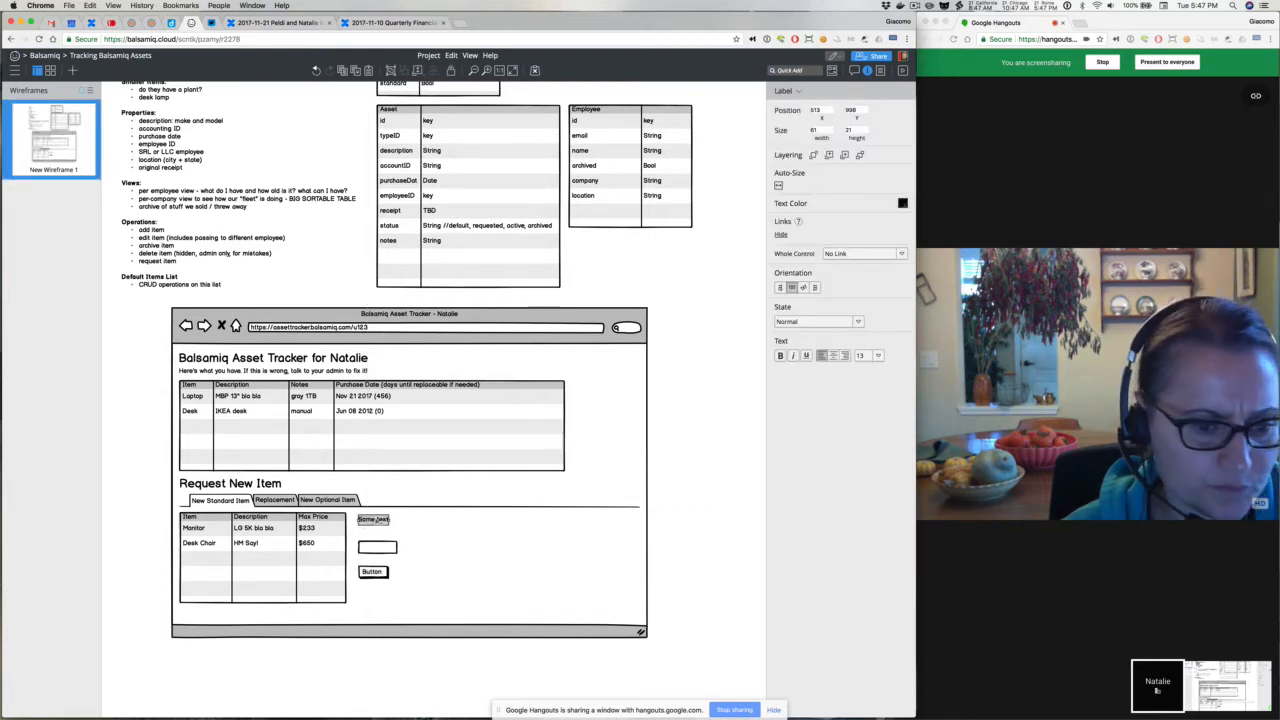
double_click(373, 521)
type("Notes")
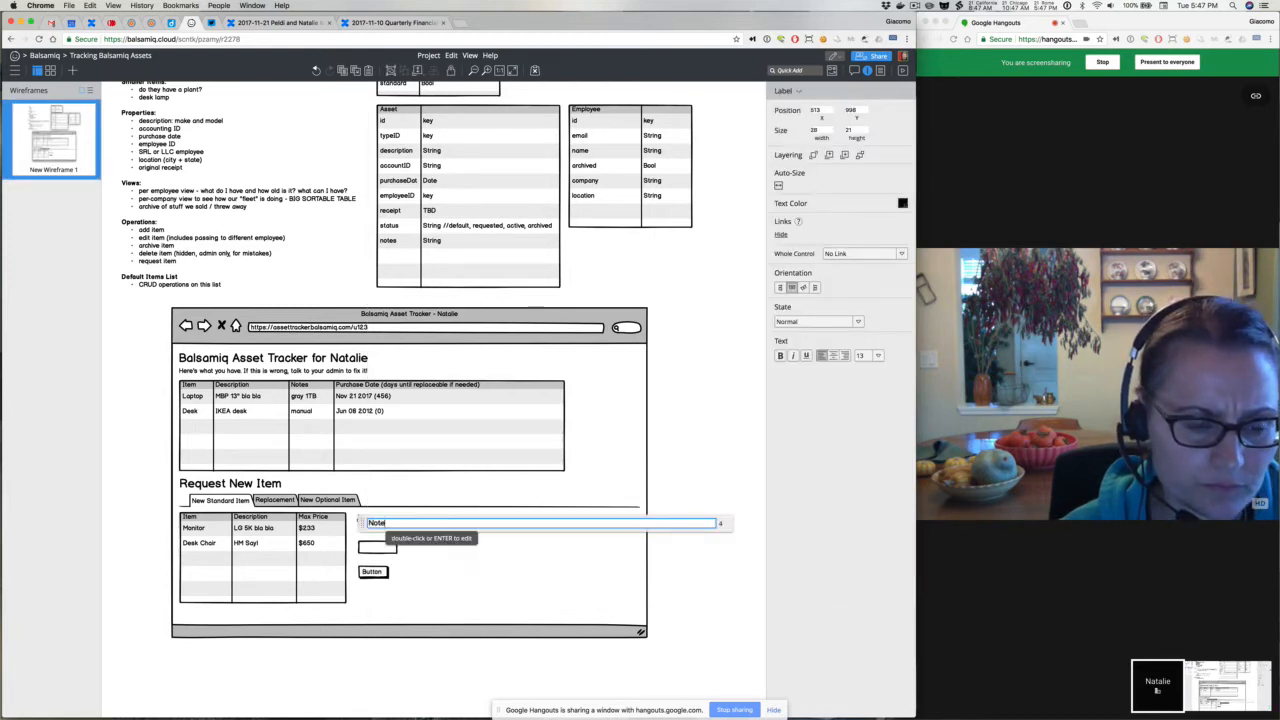
Highlight the Monitor row as the selection in the New Standard Item table.
left_click(194, 530)
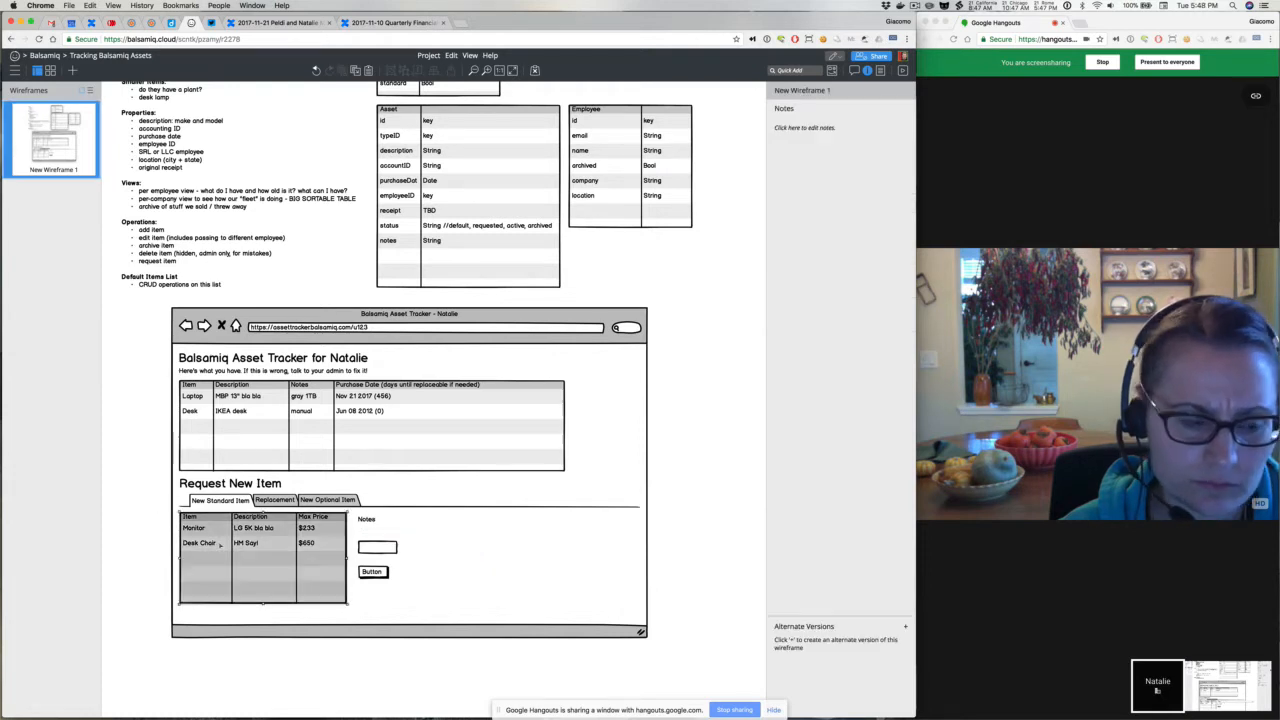
left_click(808, 424)
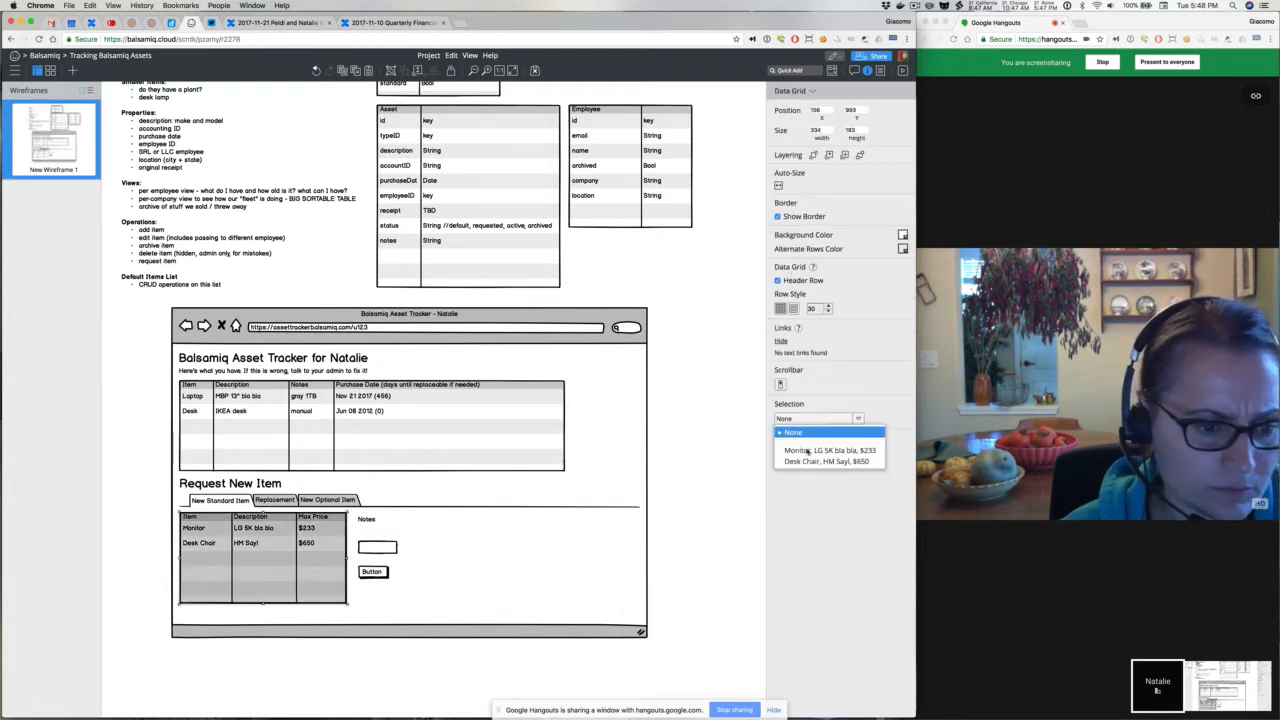
left_click(808, 452)
Move the text input directly under the Notes label and widen it to about 414 px, matching the upper table's edge.
left_click_drag(378, 545, 378, 530)
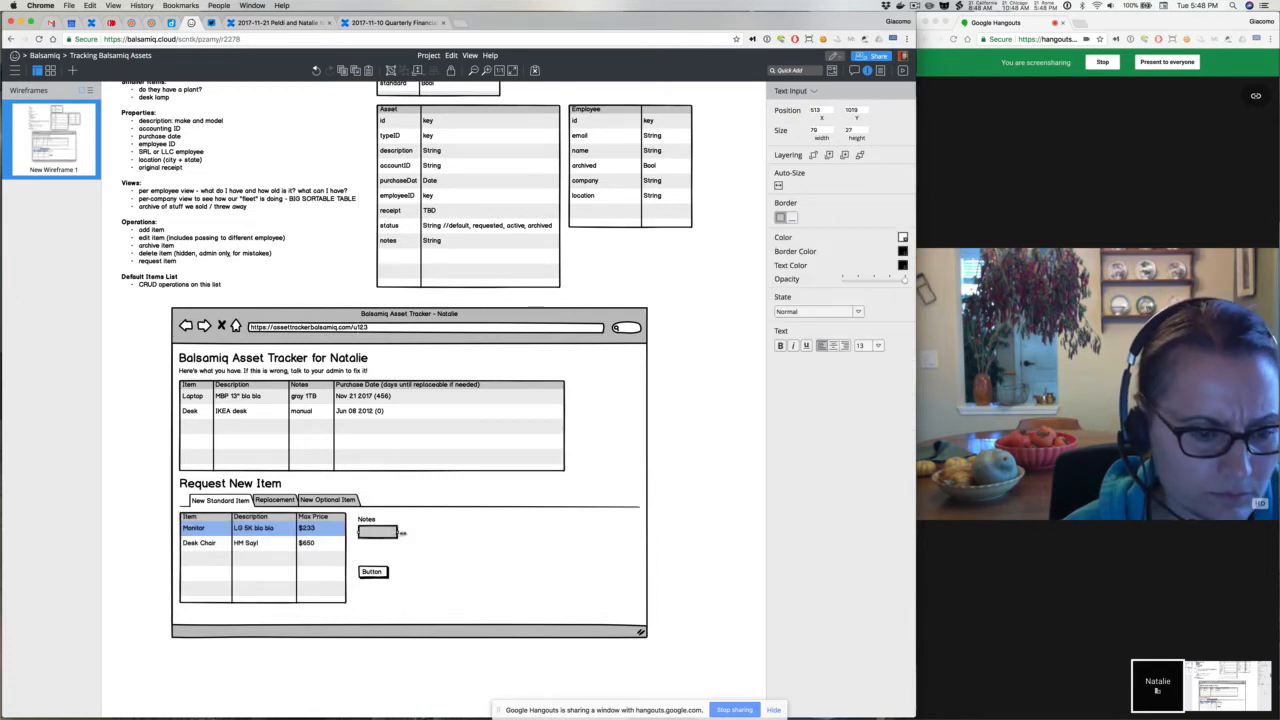
left_click_drag(400, 535, 564, 533)
Rename the button "Request Item" and place it below the text input, aligned with its far end, at about 822, 1138.
left_click(372, 572)
double_click(372, 572)
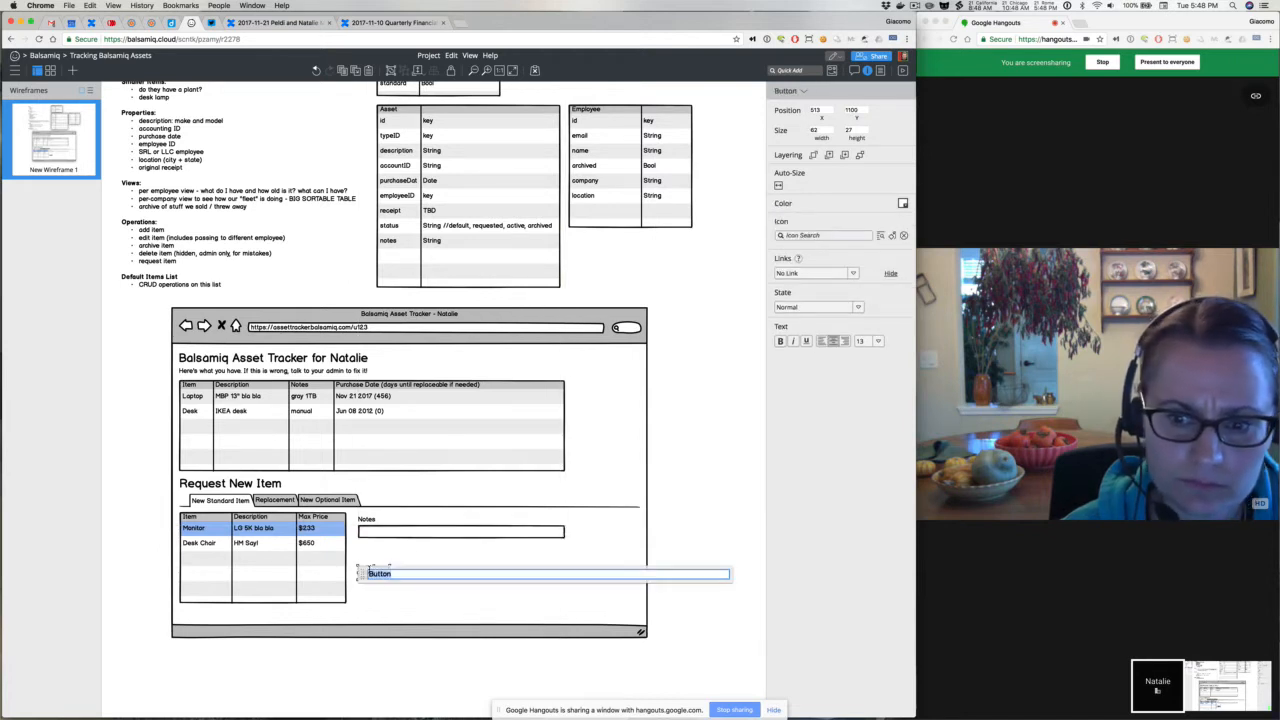
type("Request")
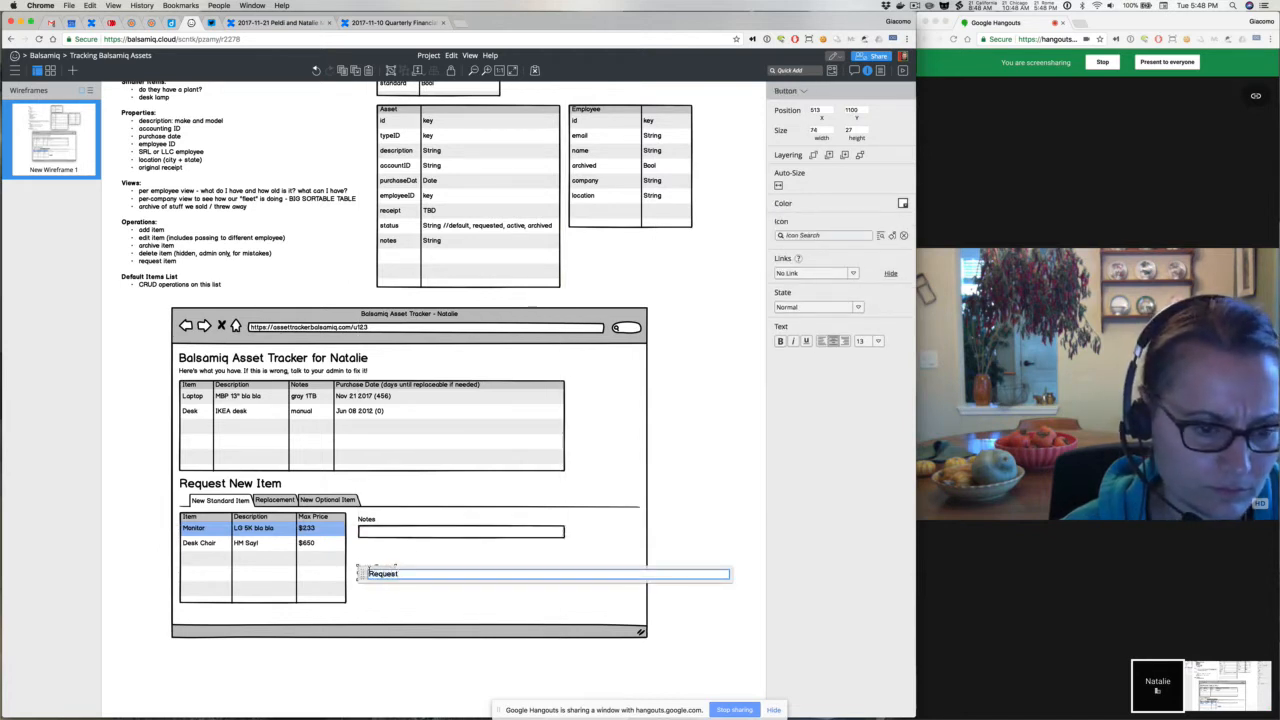
type(" Item")
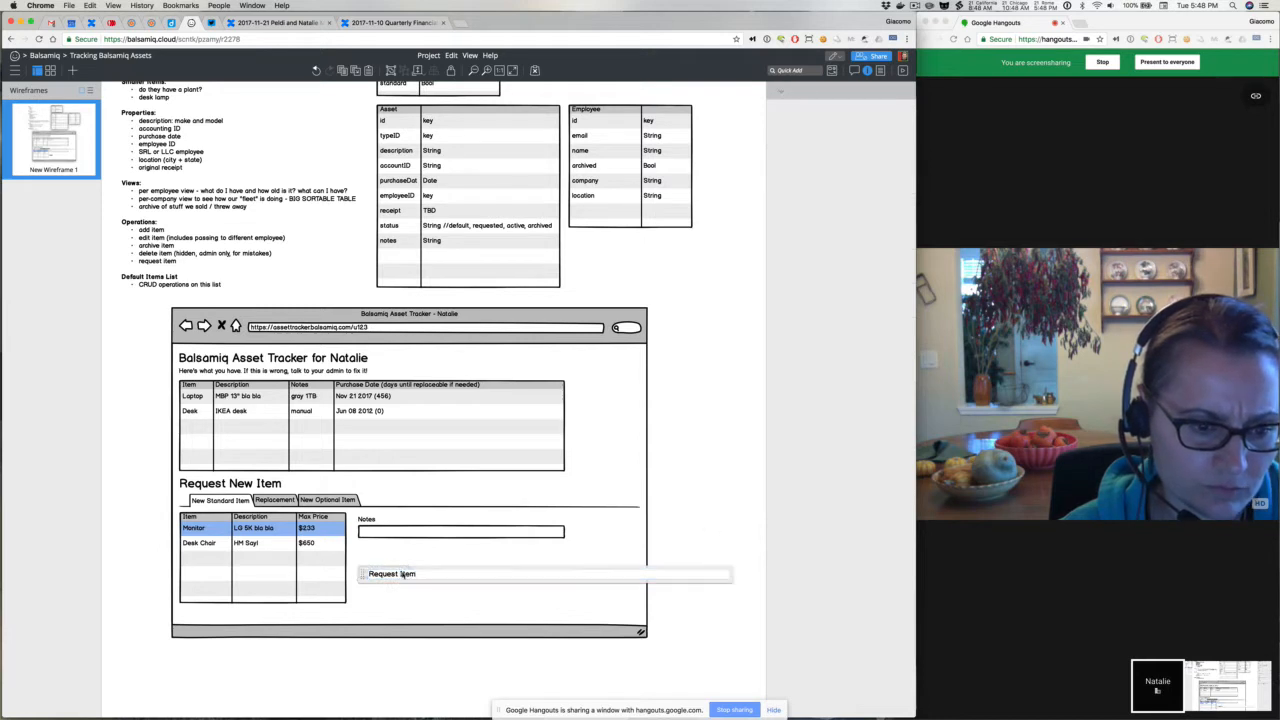
left_click(721, 527)
left_click_drag(405, 575, 567, 592)
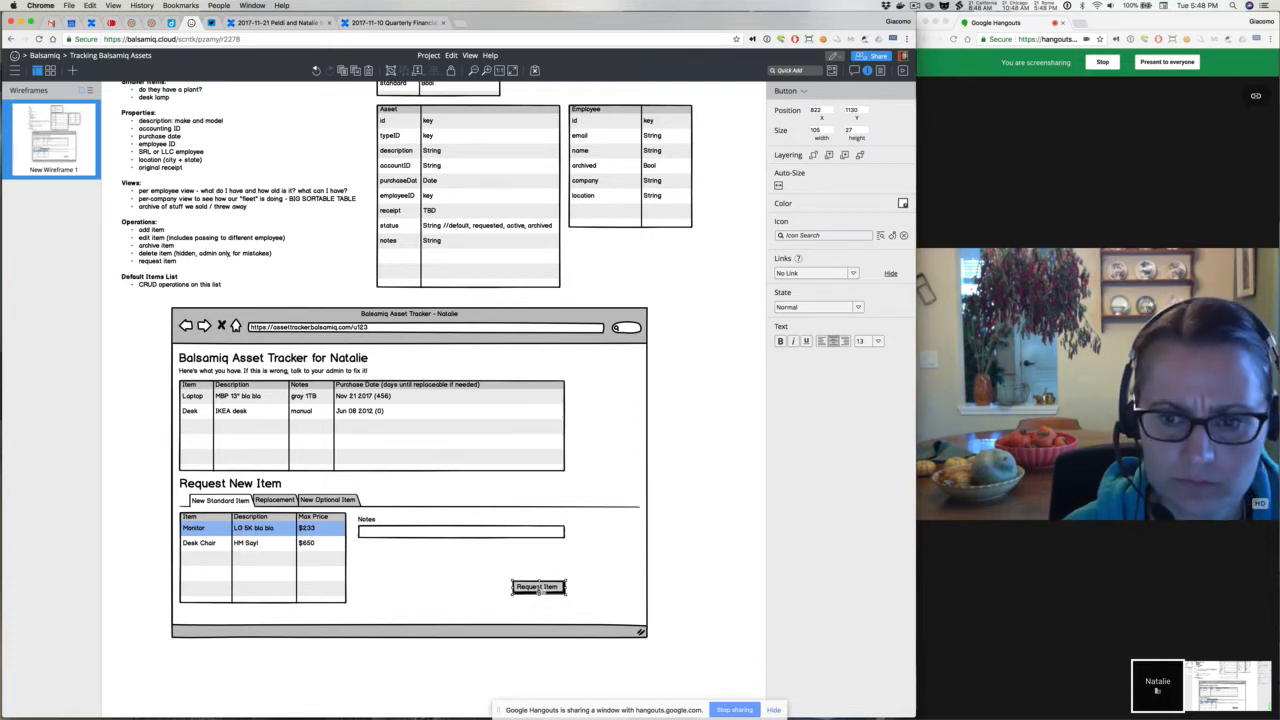
left_click_drag(540, 589, 540, 593)
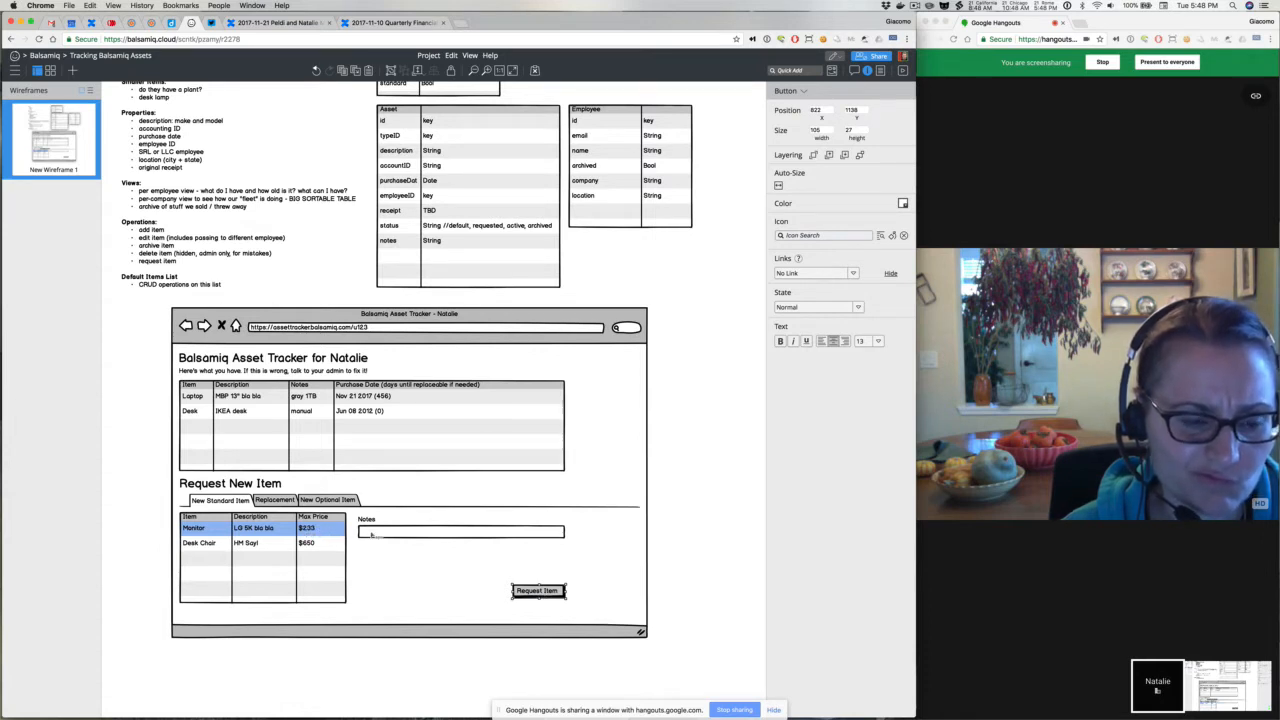
left_click(371, 535)
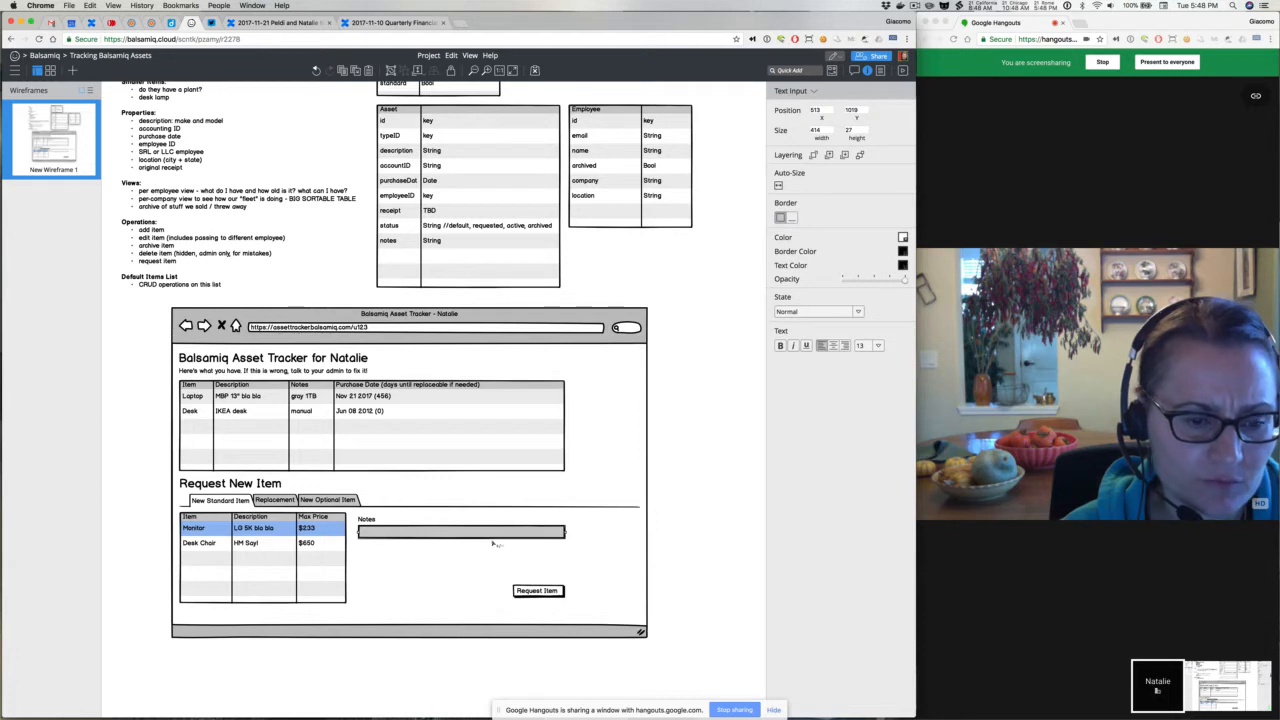
left_click(366, 519)
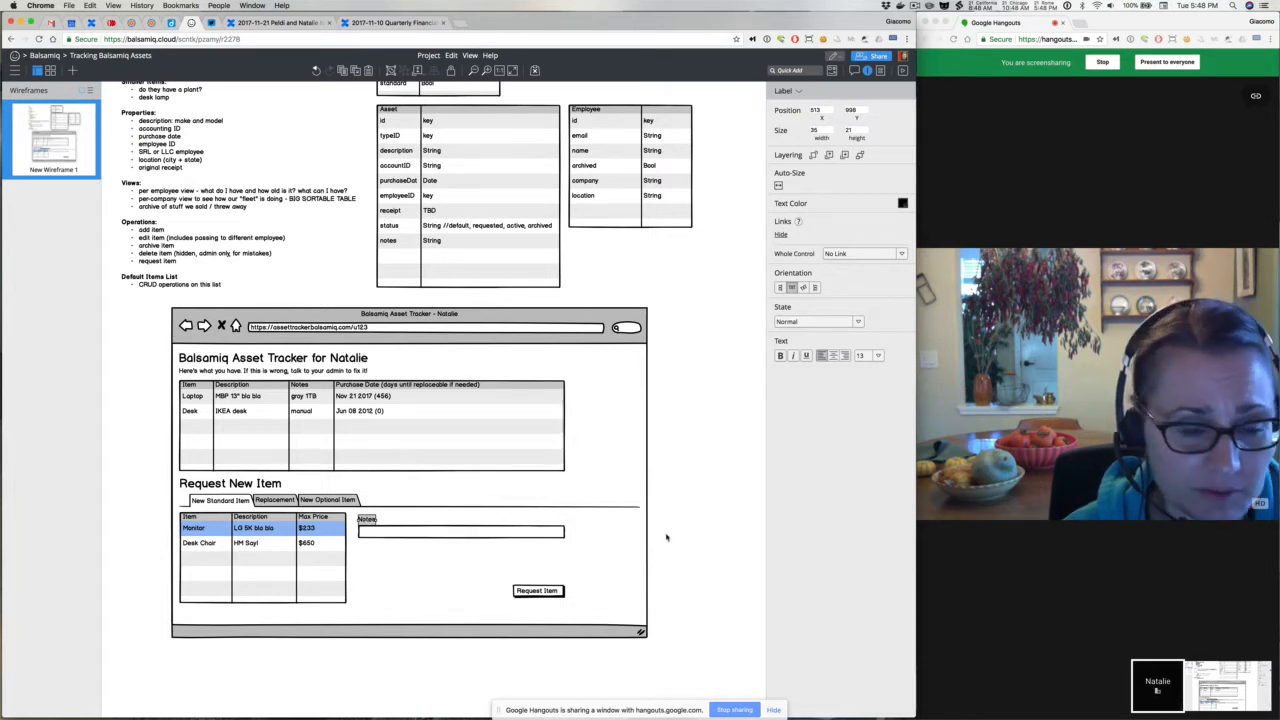
left_click(590, 537)
Set the New Standard Item table's highlighted selection to the Desk Chair row.
left_click(284, 548)
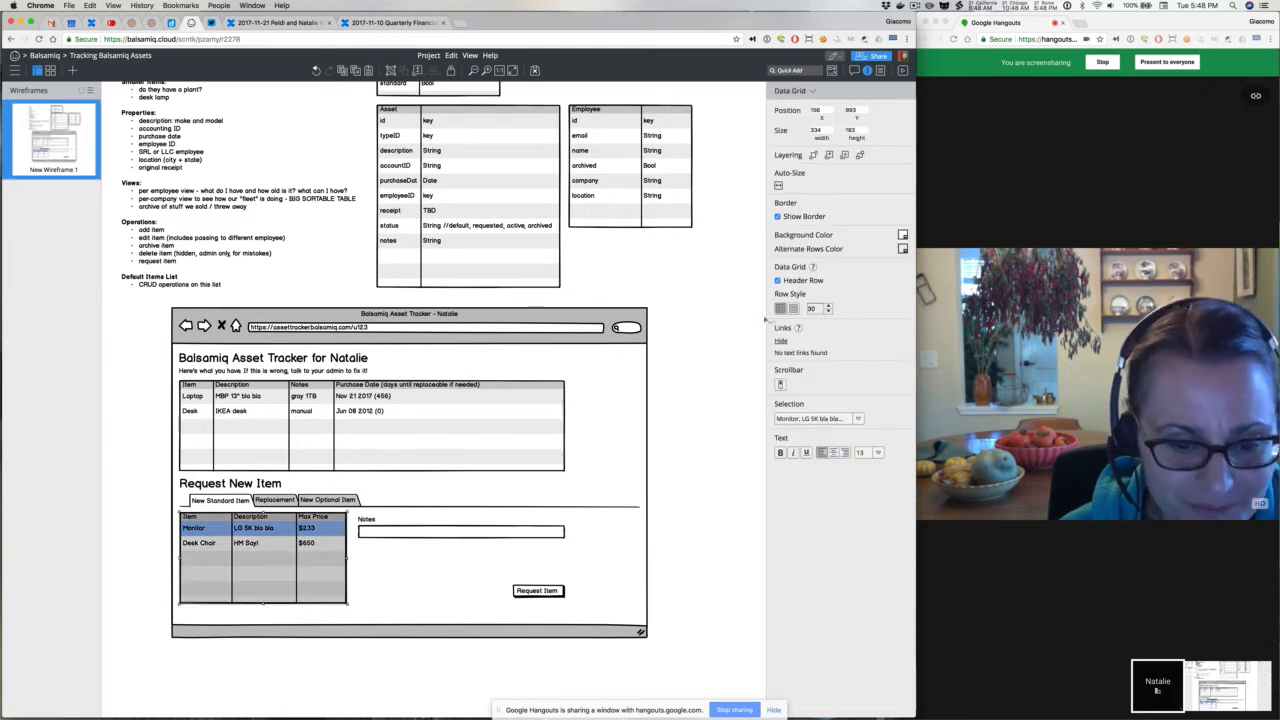
left_click(815, 418)
left_click(806, 461)
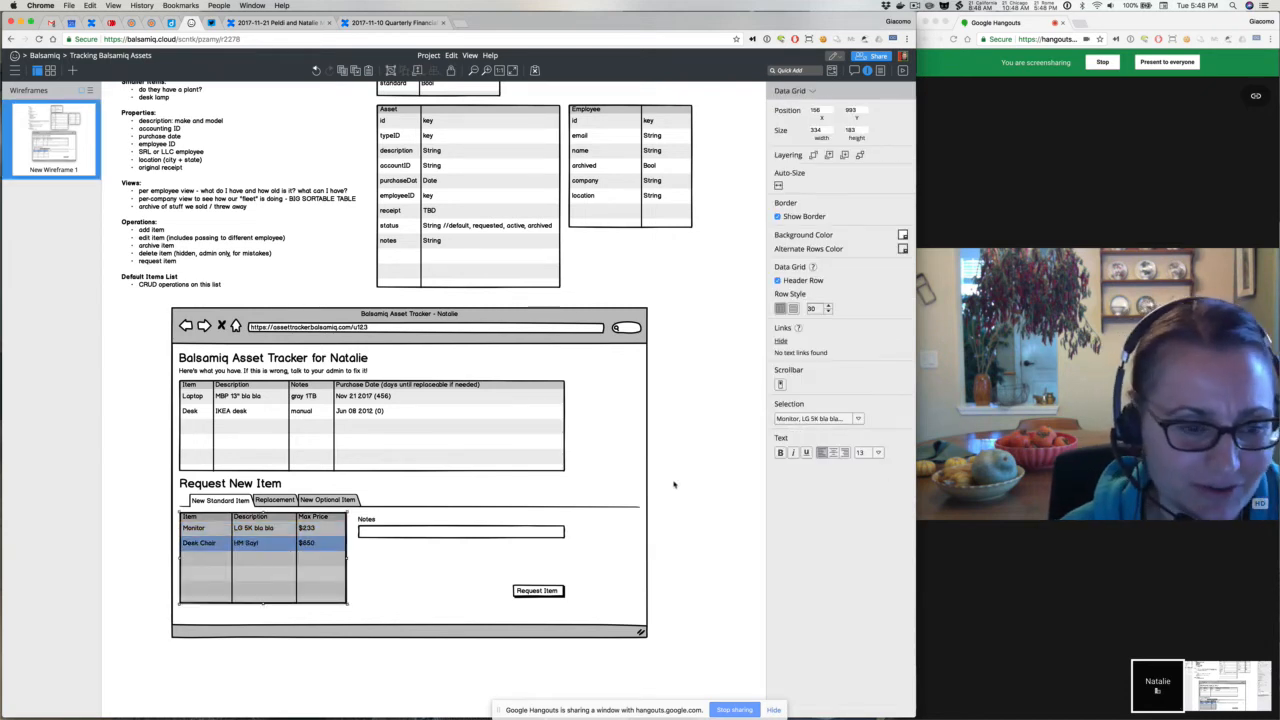
left_click(673, 485)
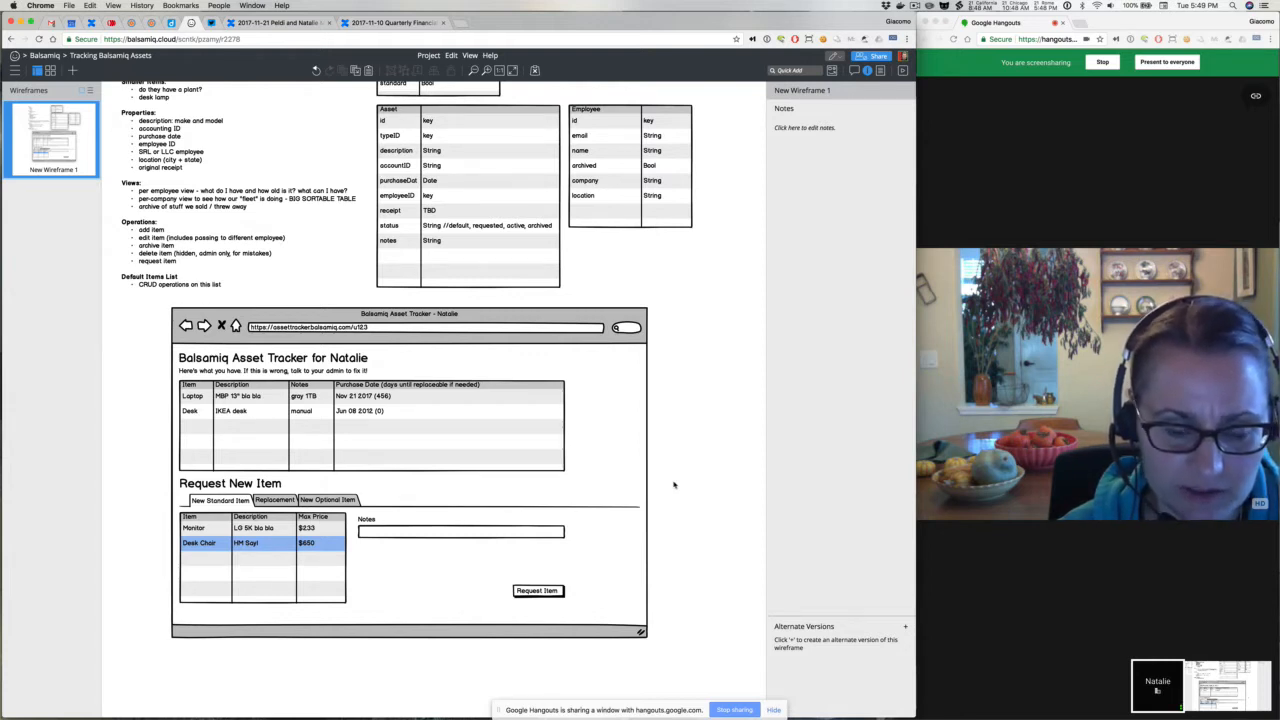
Reword the Notes label as "Notes for the admin who's going to buy it (customization options)".
left_click(366, 520)
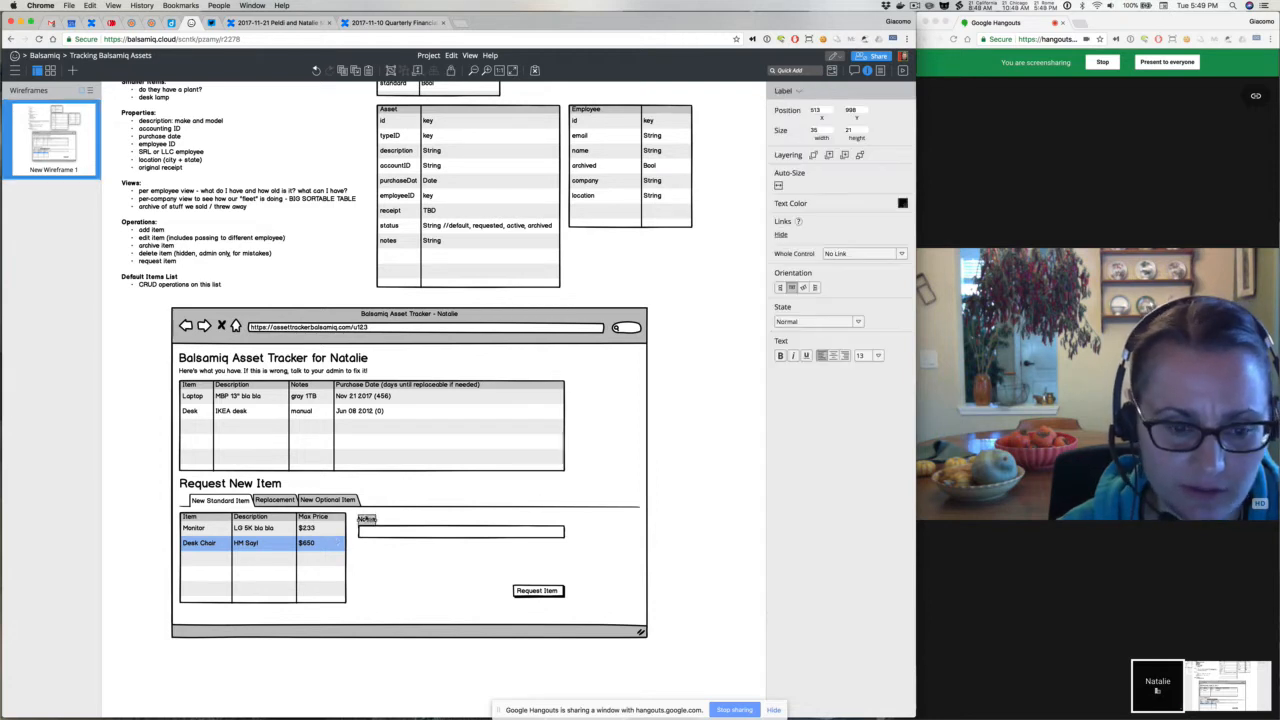
double_click(366, 520)
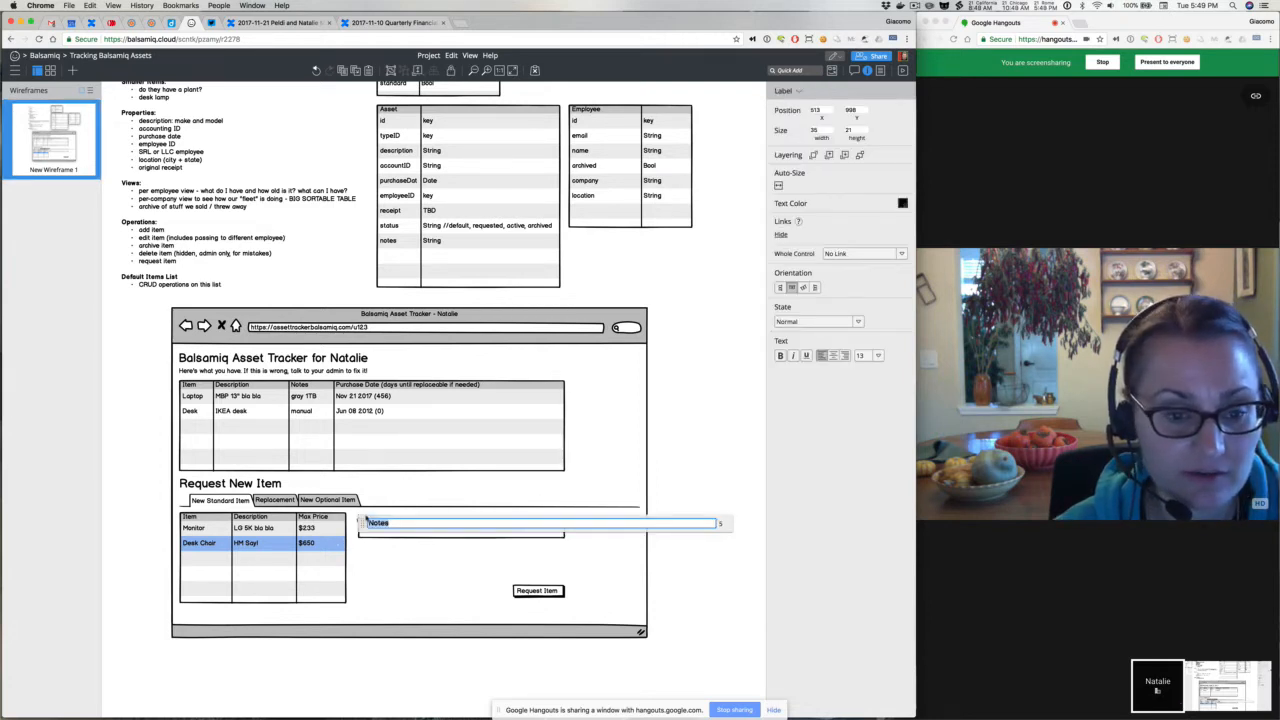
key("End")
type("(customiz")
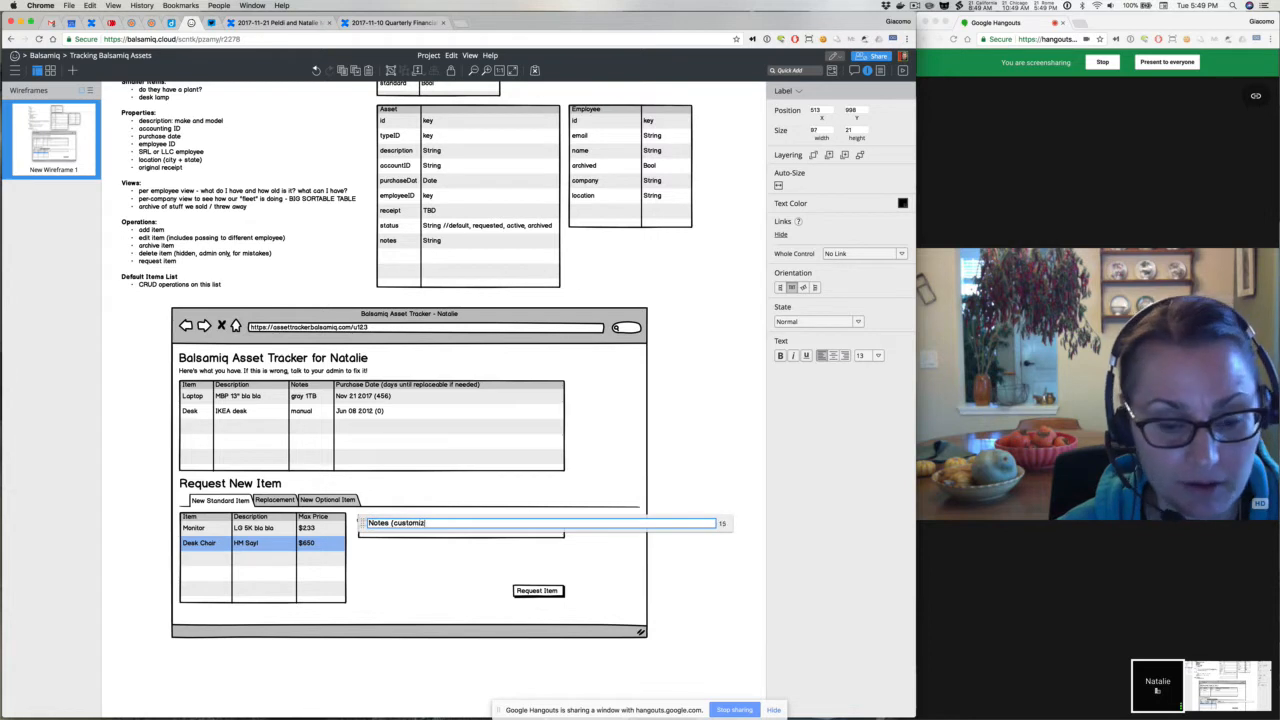
type("ation optio")
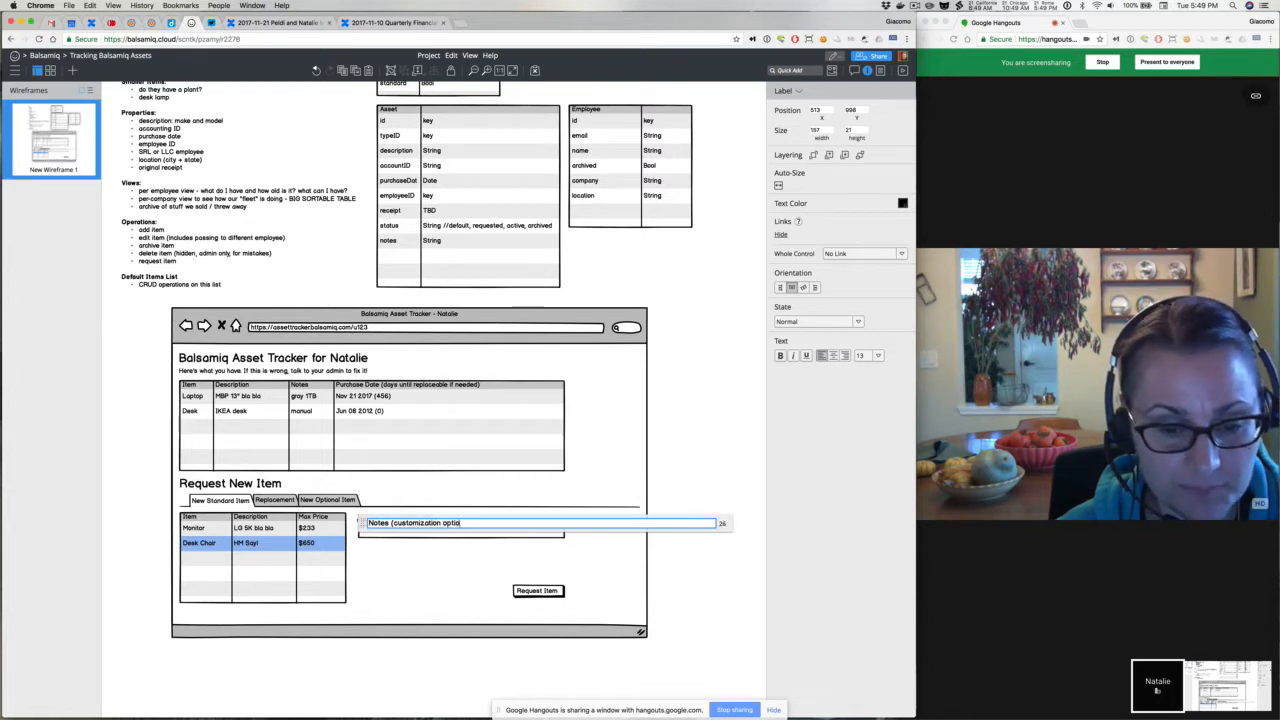
type("ns")
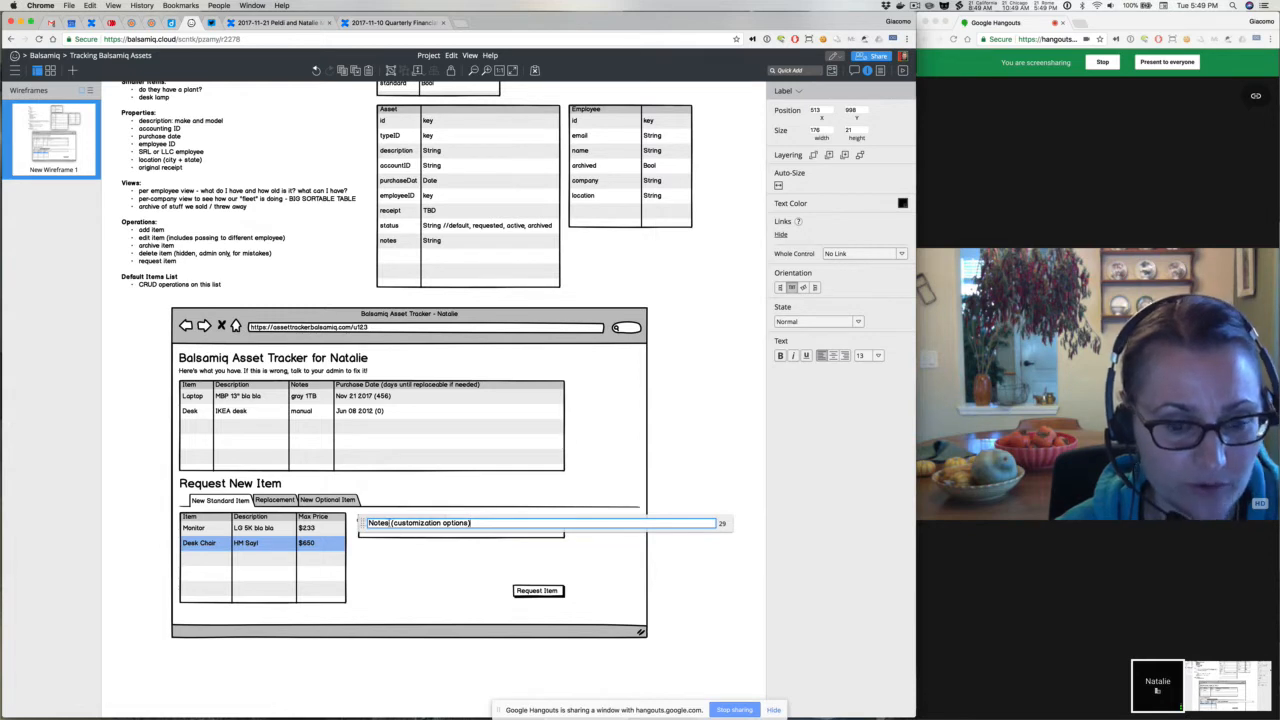
left_click(389, 523)
type("for the a")
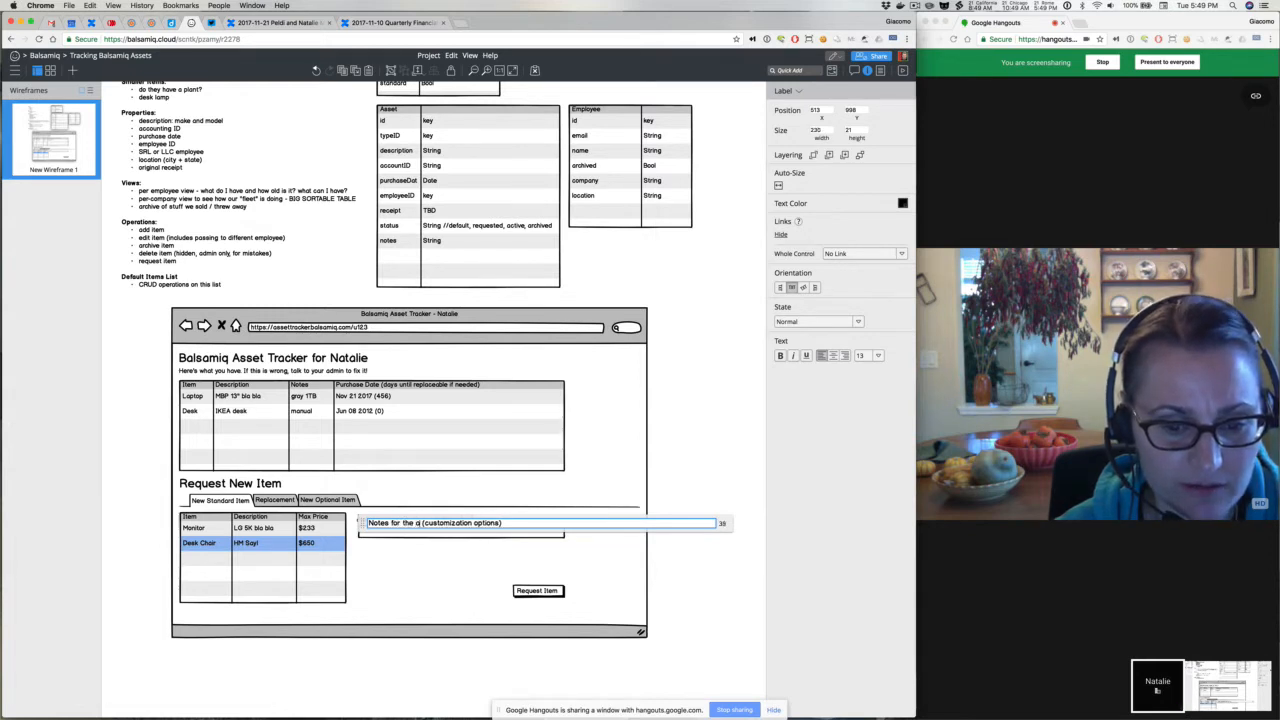
type("dmin who's going to")
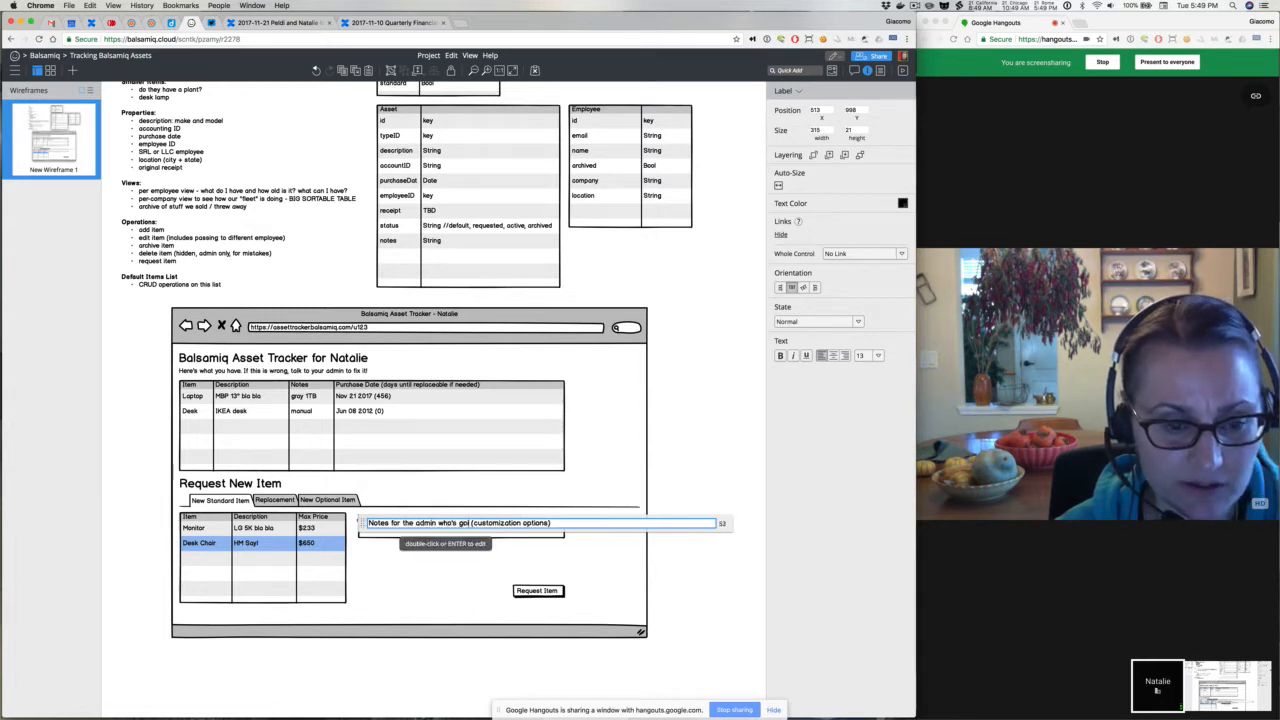
type(" buy it")
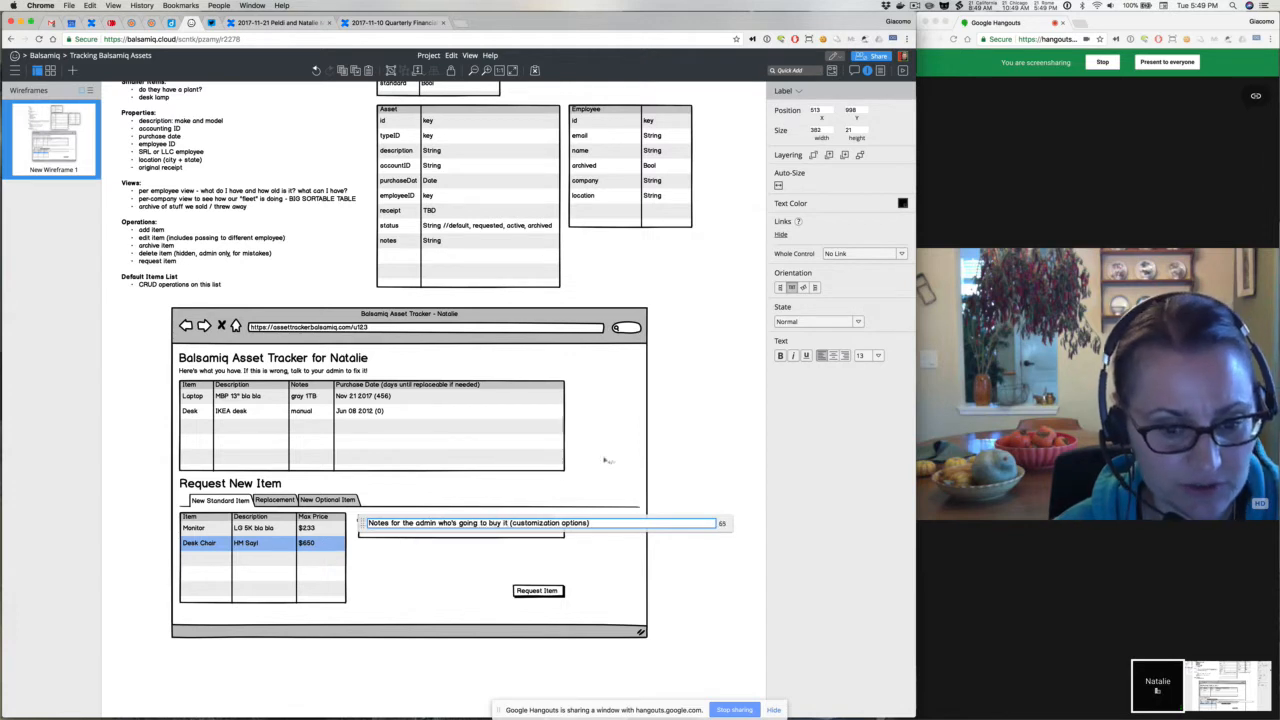
left_click(673, 452)
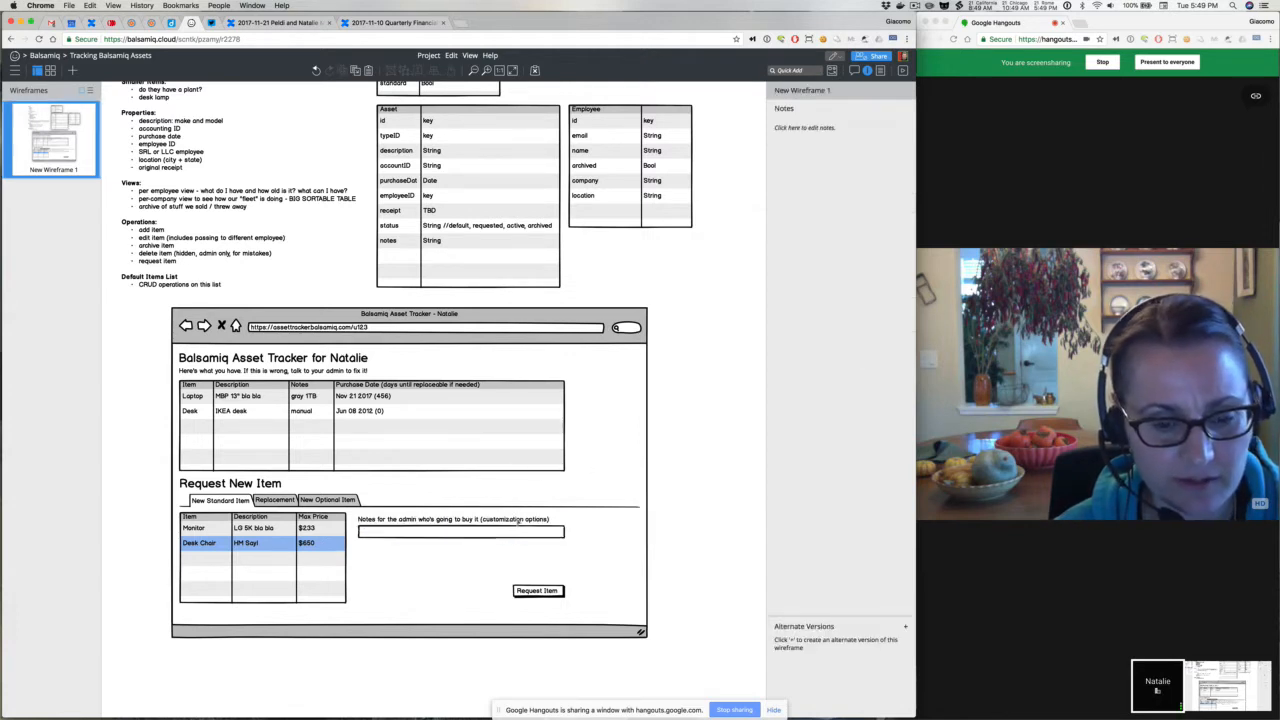
left_click(508, 535)
left_click(666, 533)
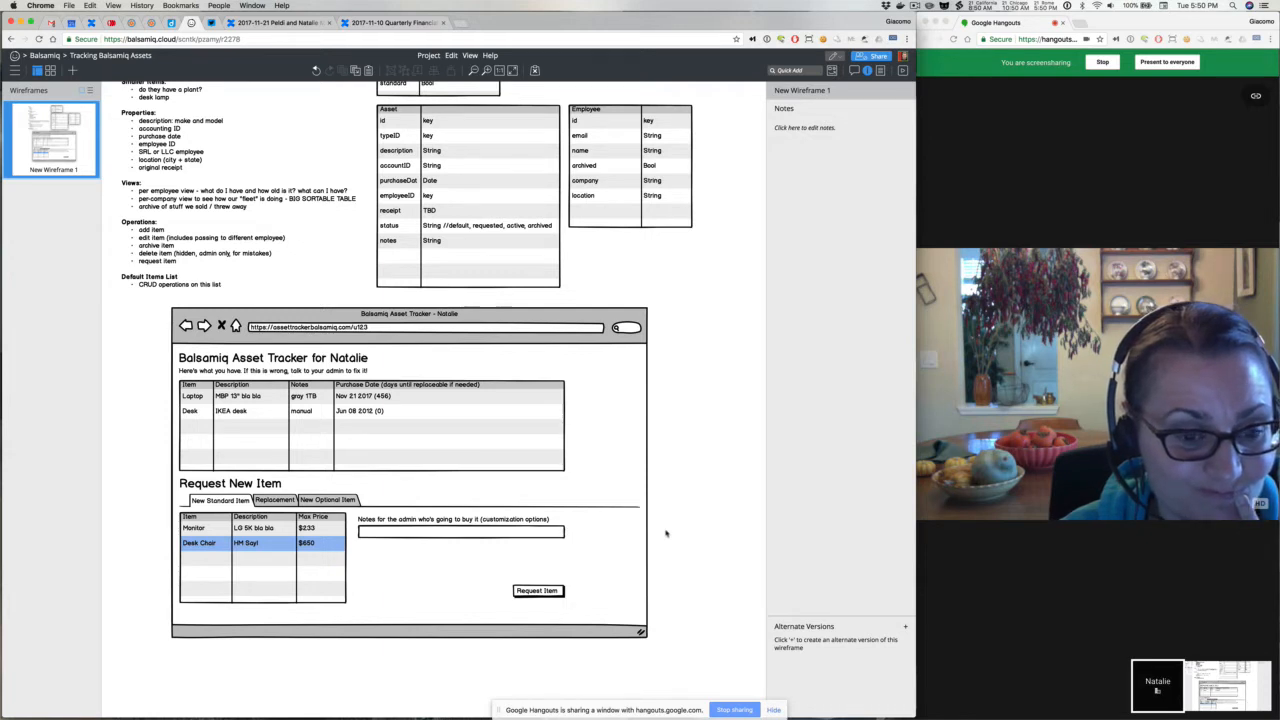
Add a checkbox labelled "I'm planning on buying an alternative" directly under the notes text input, at about 513, 1053.
type("chec")
key("Return")
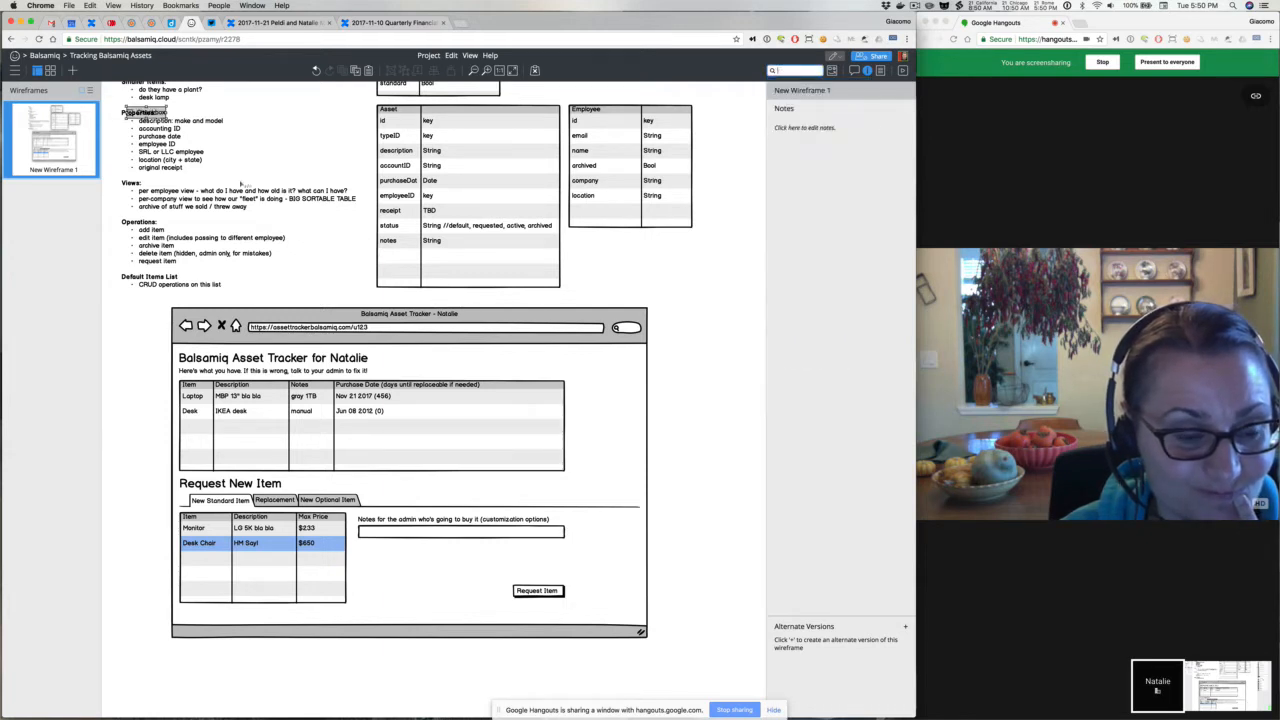
left_click_drag(375, 498, 381, 553)
key("Return")
type("I'm plann")
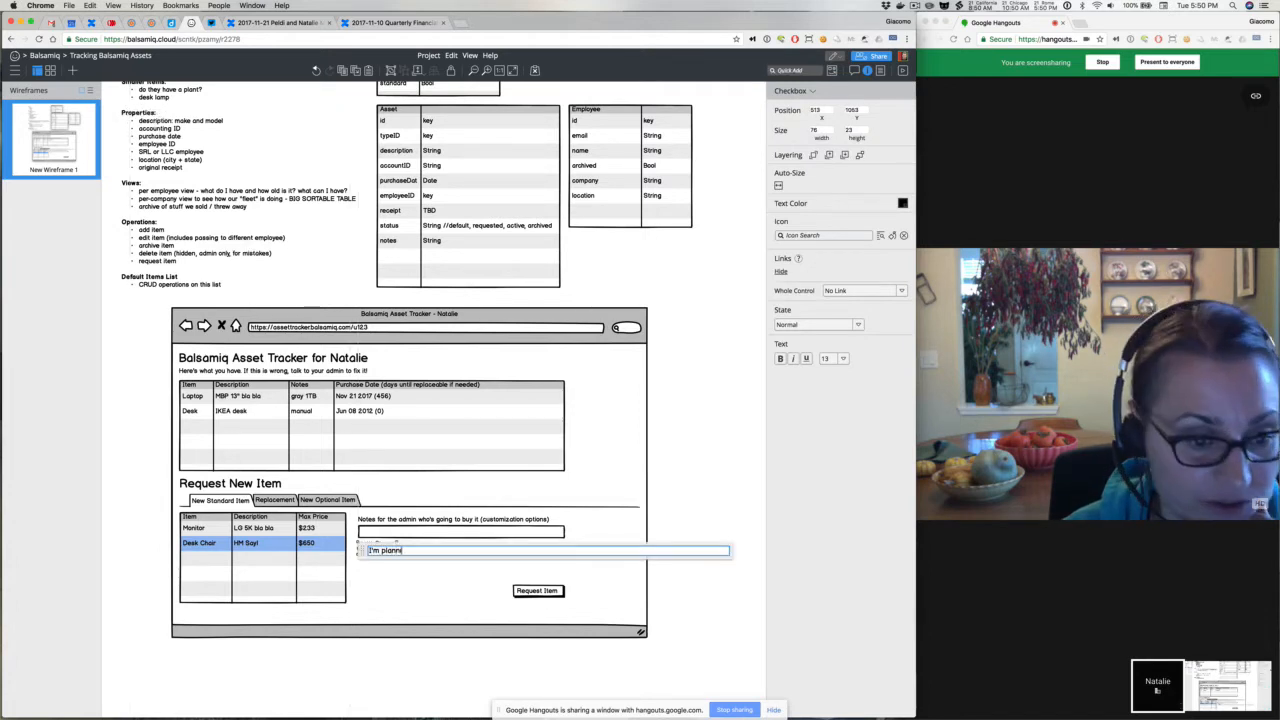
type("ing on buying ")
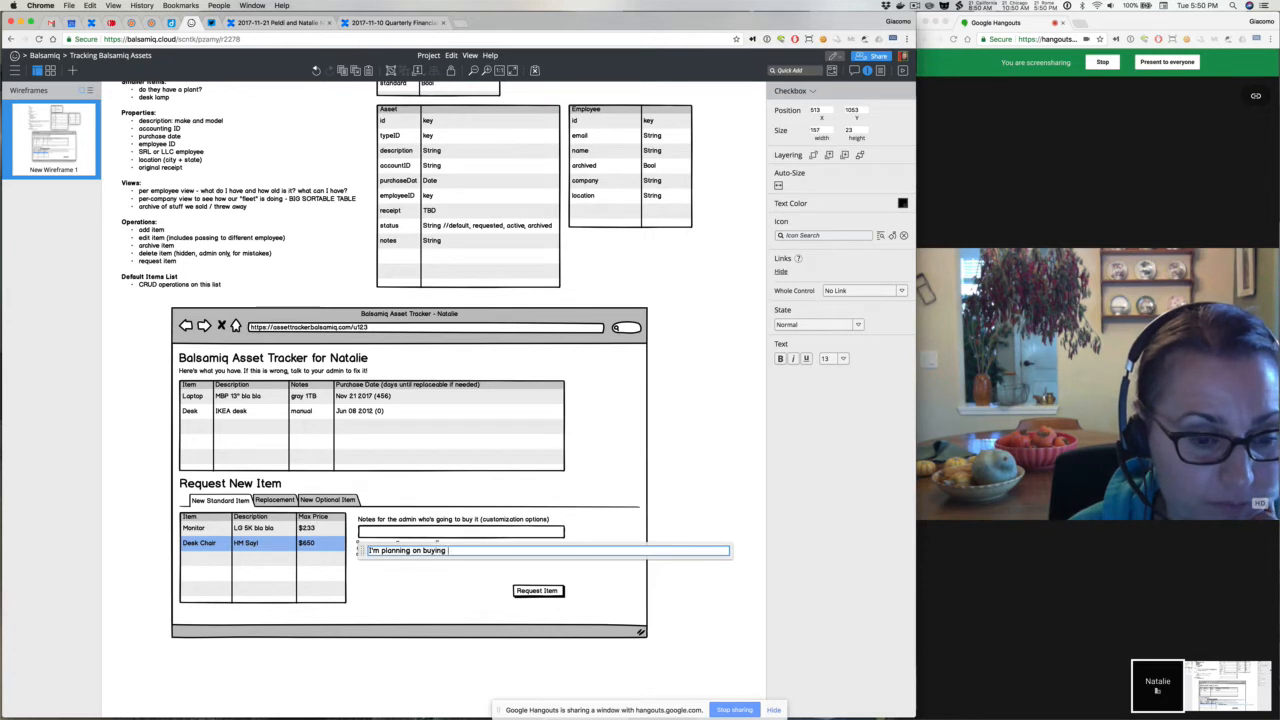
type("an alternative")
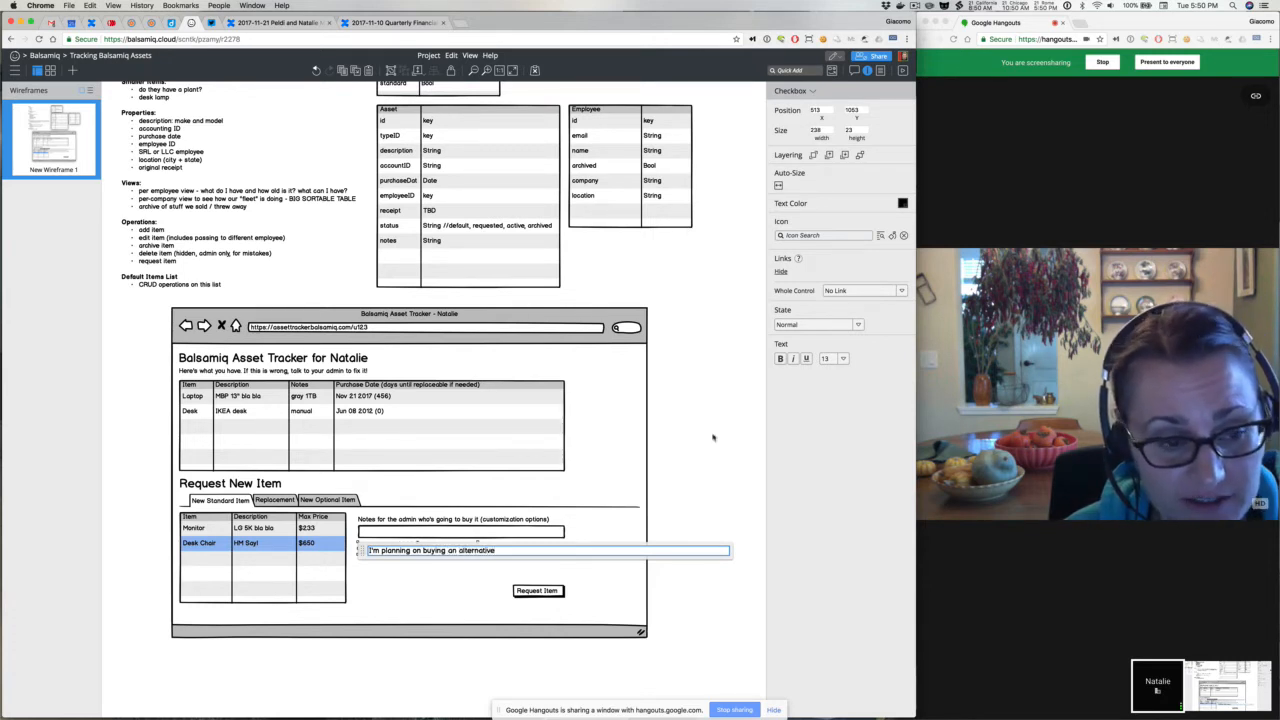
left_click(397, 560)
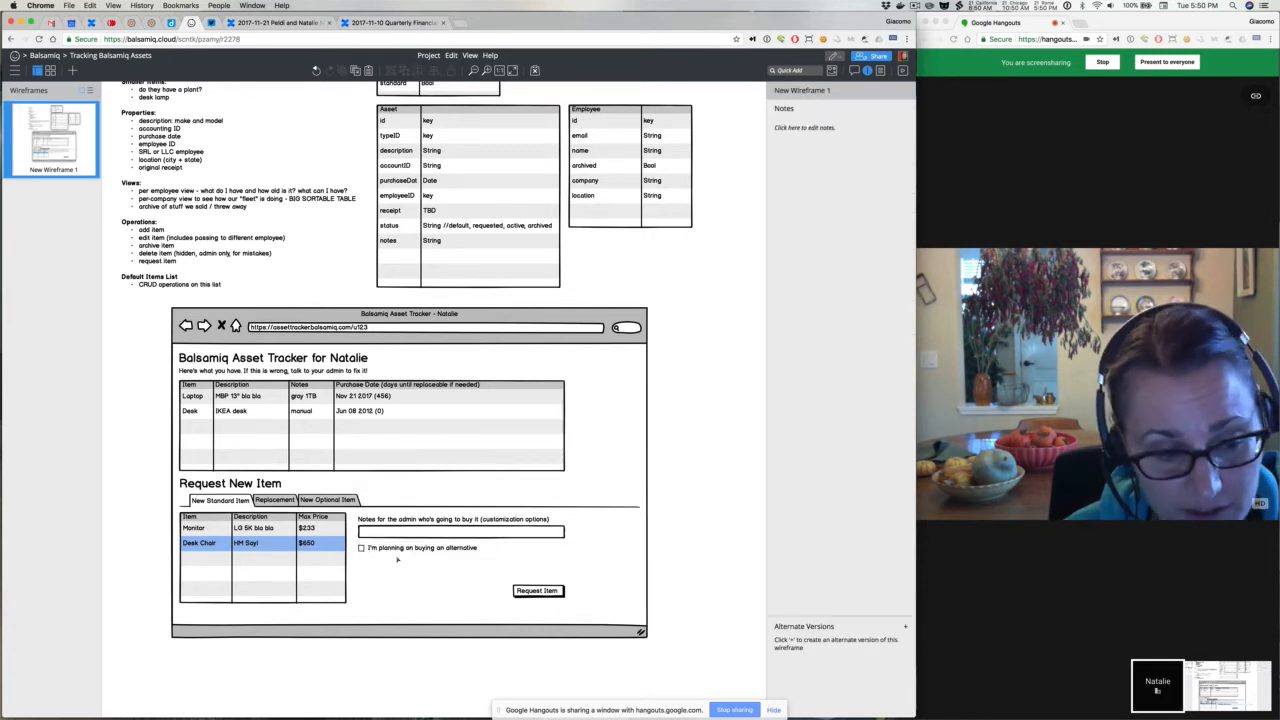
Widen the alternative-purchase checkbox to about 421 px, roughly matching the text input above it.
left_click(408, 551)
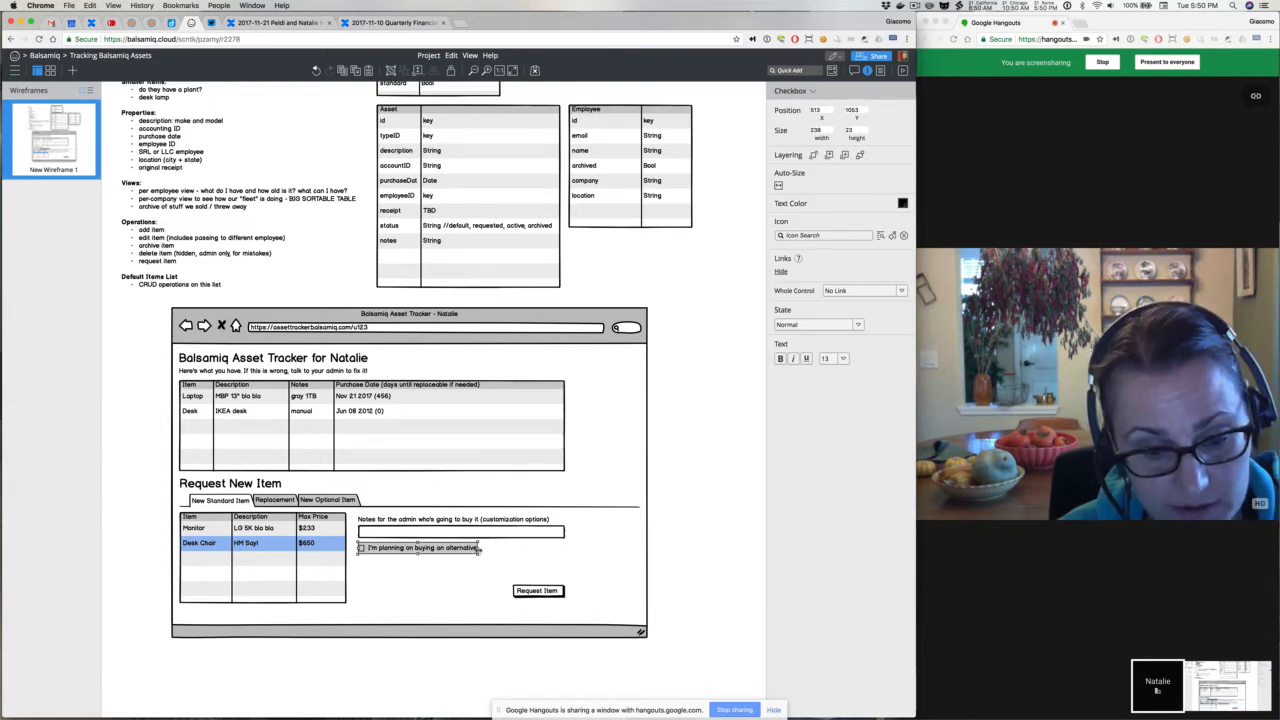
left_click_drag(482, 549, 559, 550)
key("super+z")
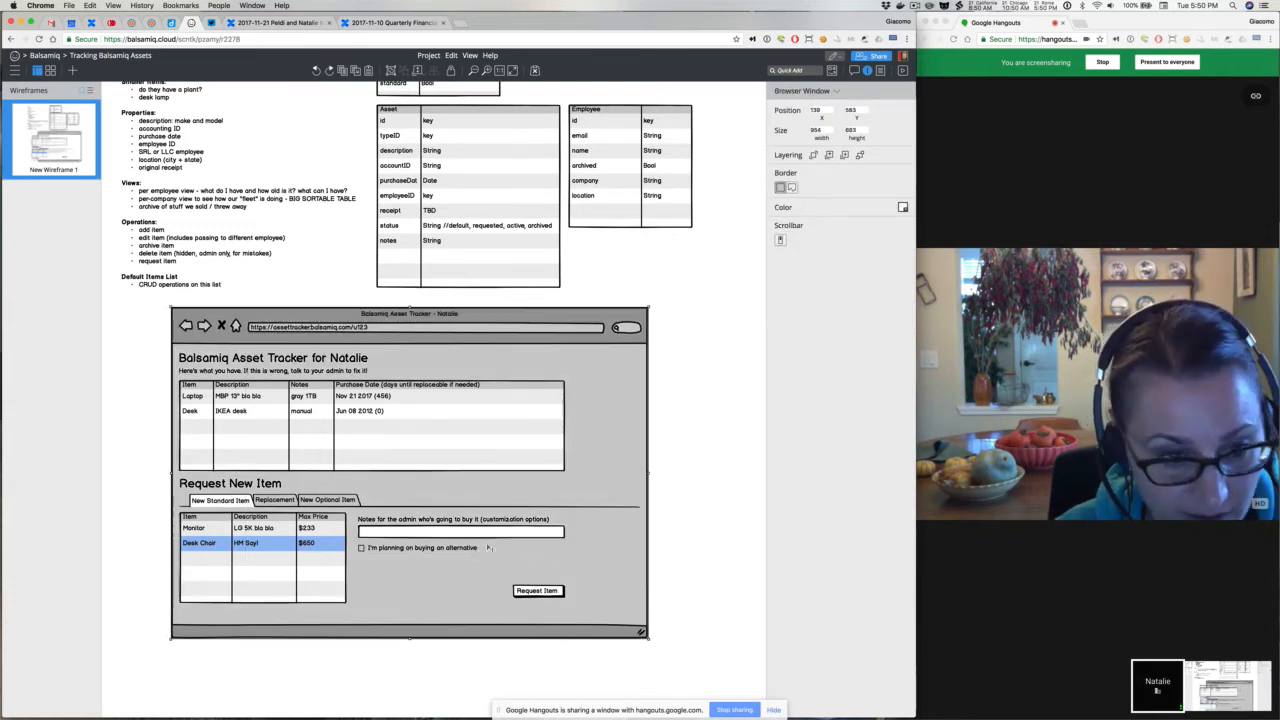
left_click(474, 548)
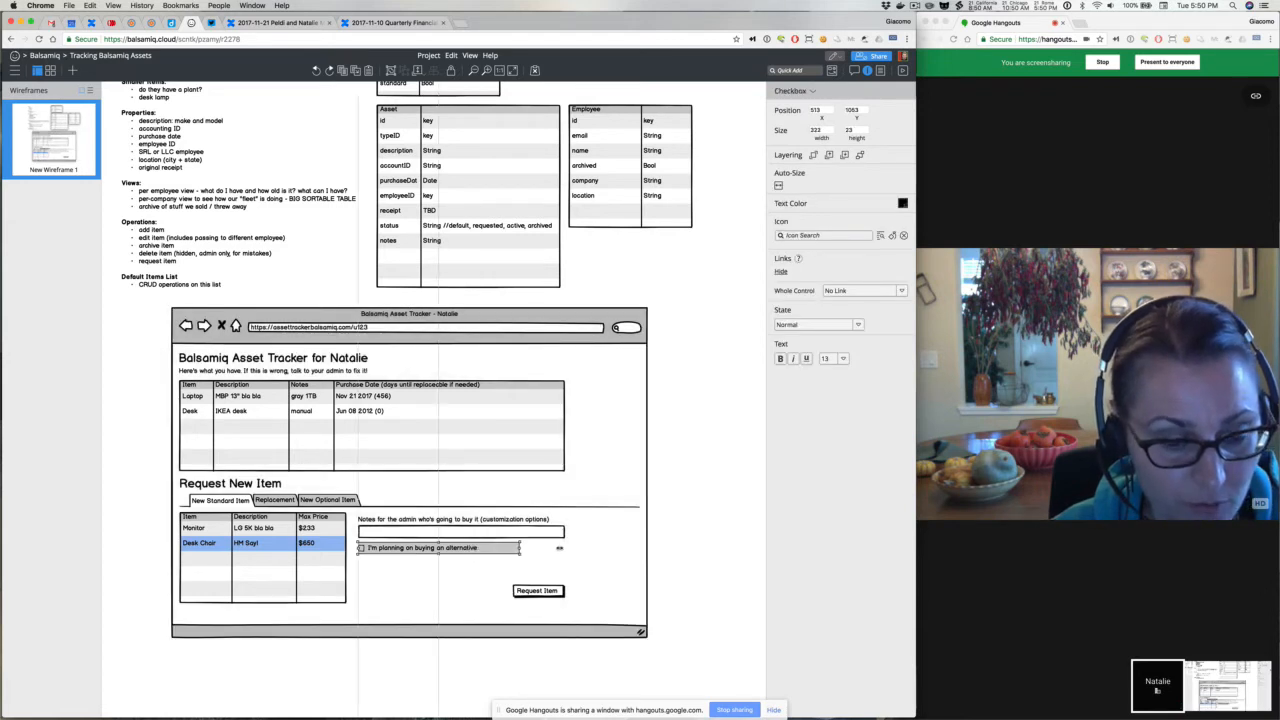
left_click_drag(559, 548, 566, 548)
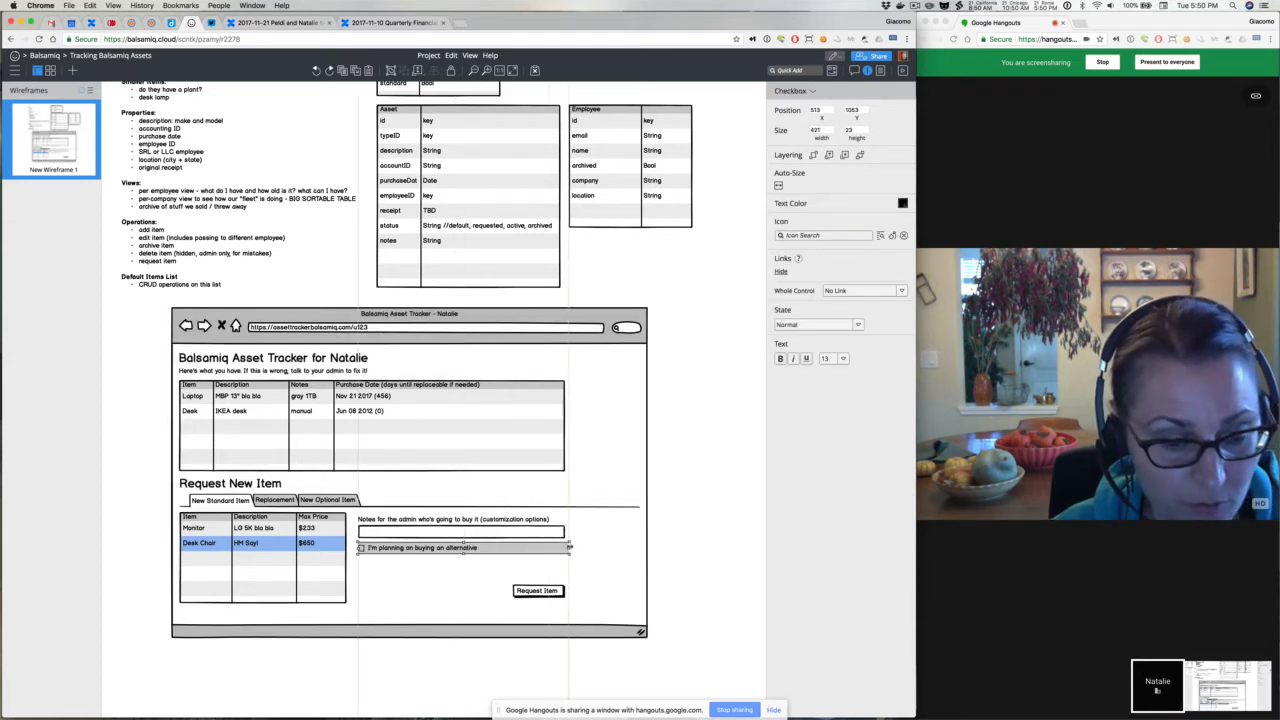
left_click(667, 542)
Add a STATUS column at the start of the assigned items table, blank for Laptop and REQUESTED for Desk.
left_click(413, 432)
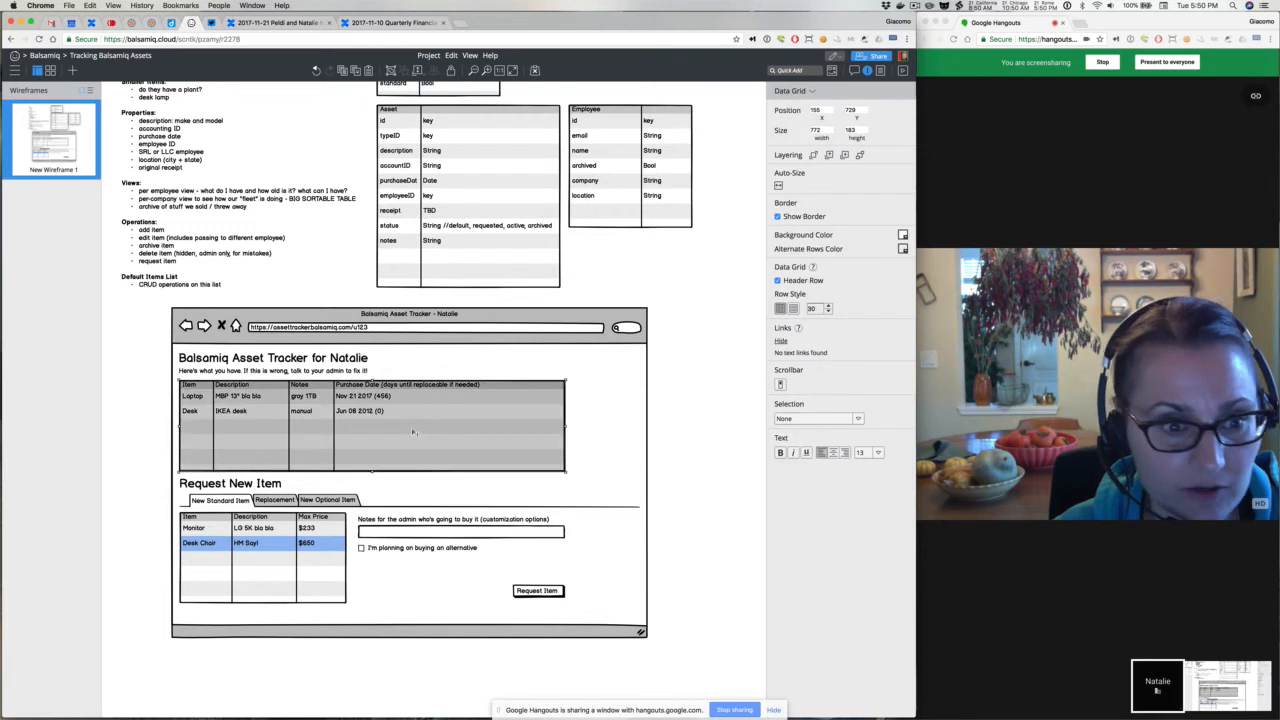
double_click(411, 427)
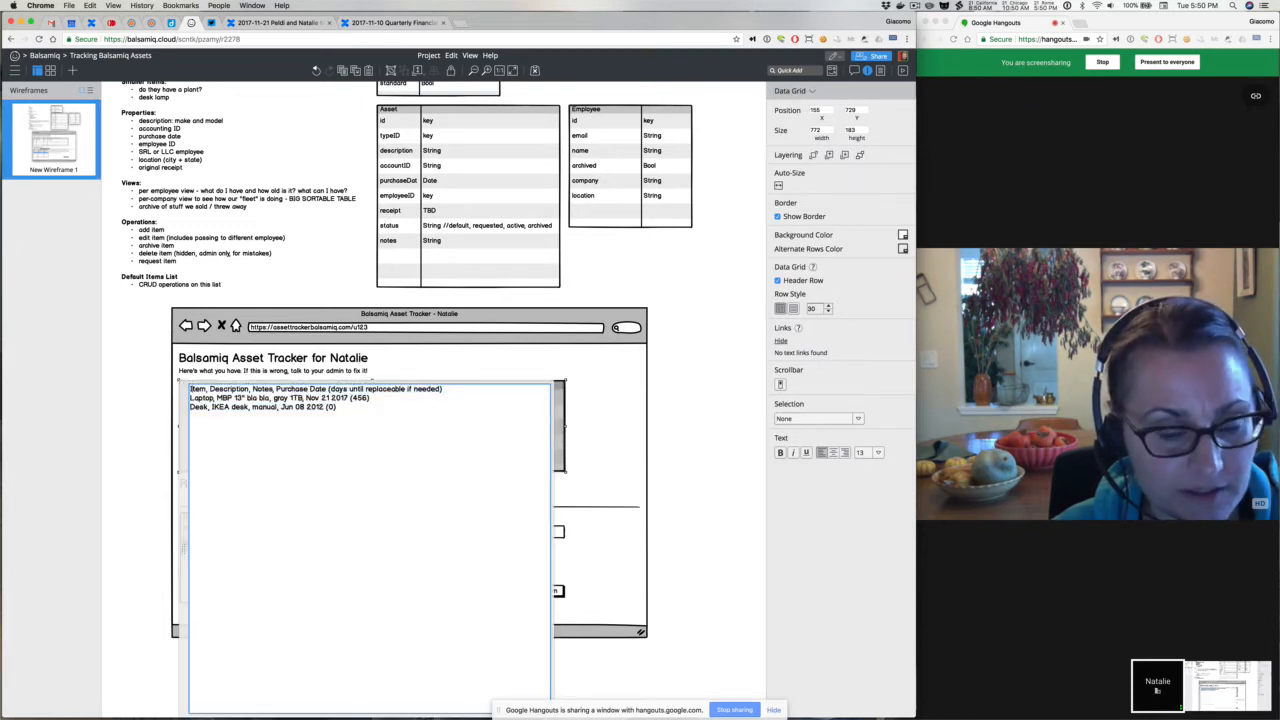
type("STATUS,")
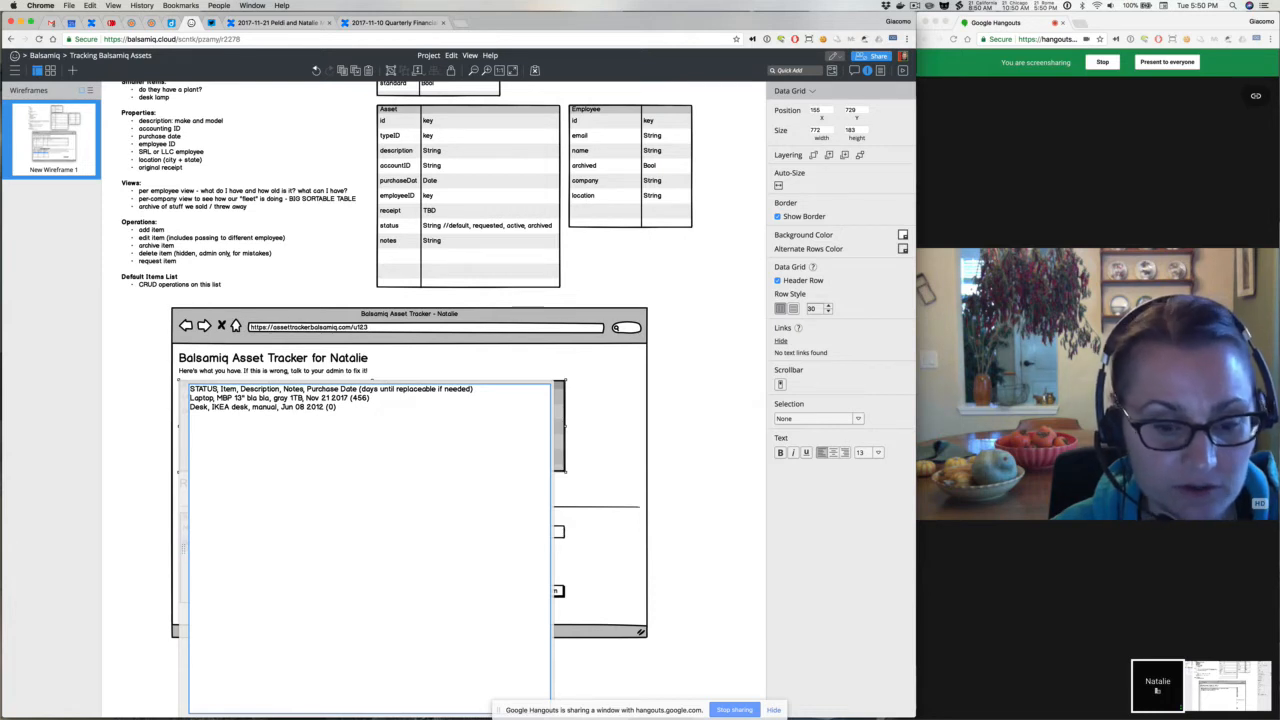
type(", ")
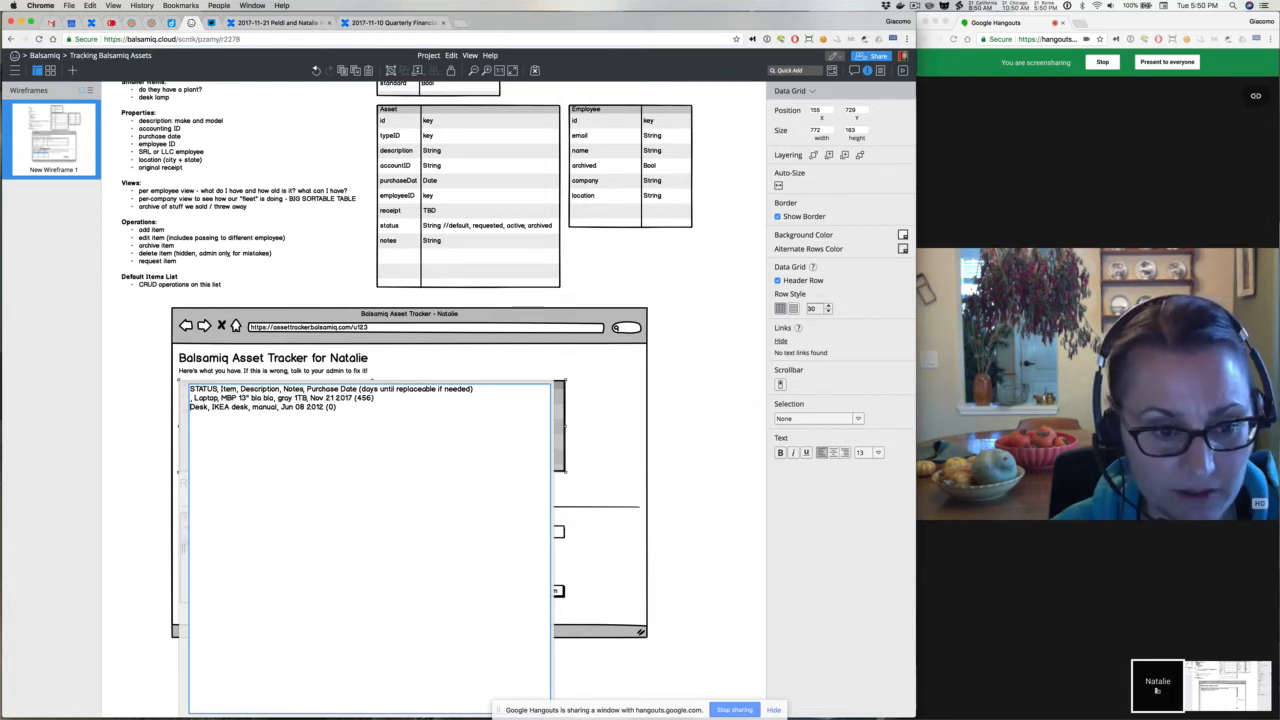
type("RE")
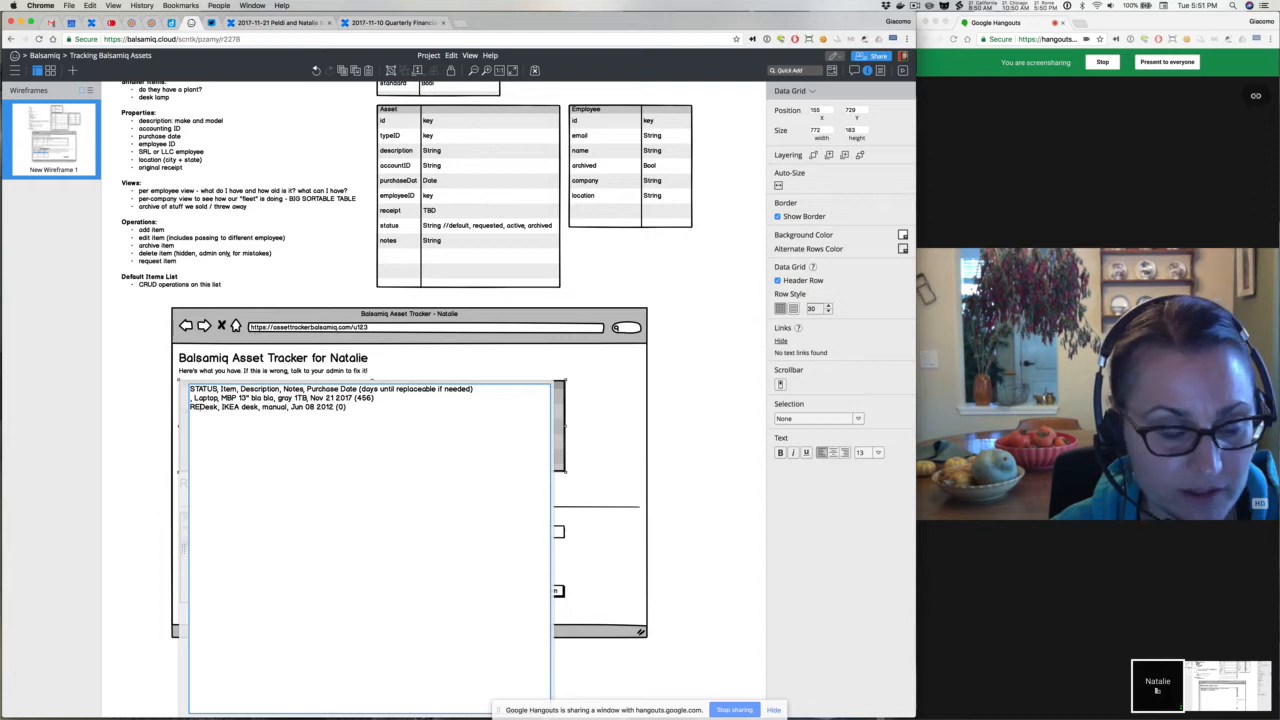
type("QUESTED,")
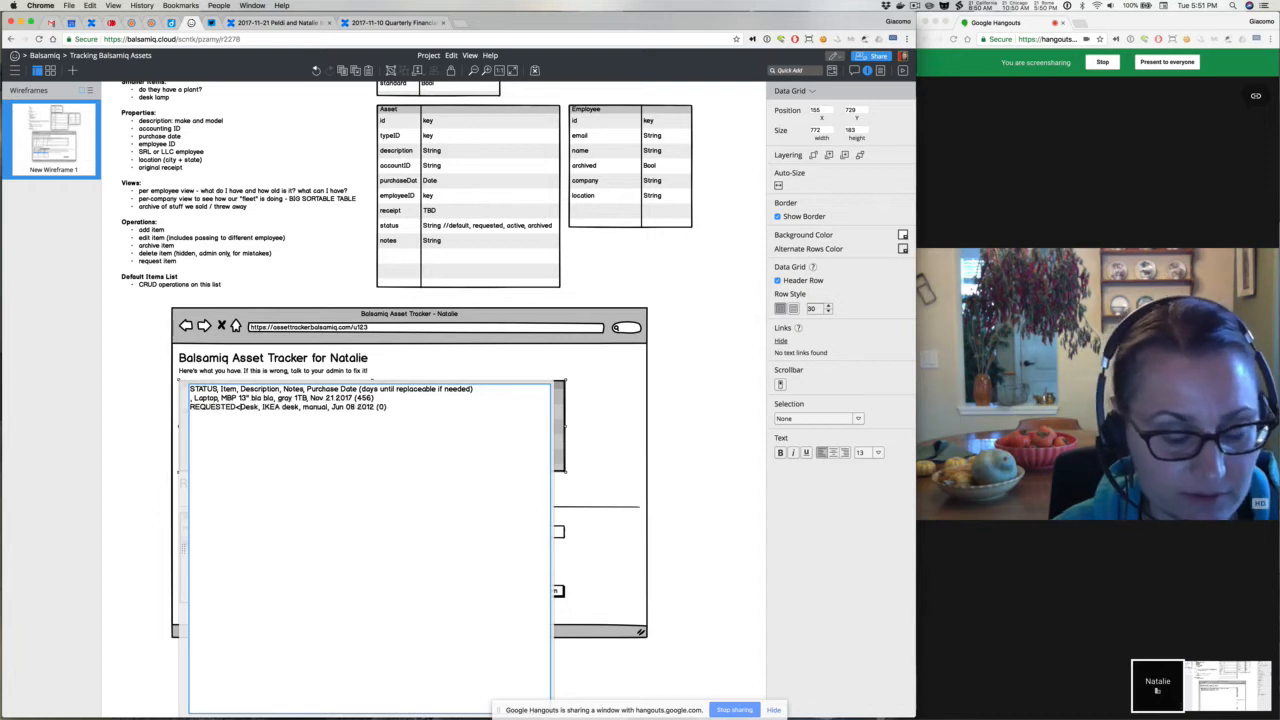
left_click(599, 393)
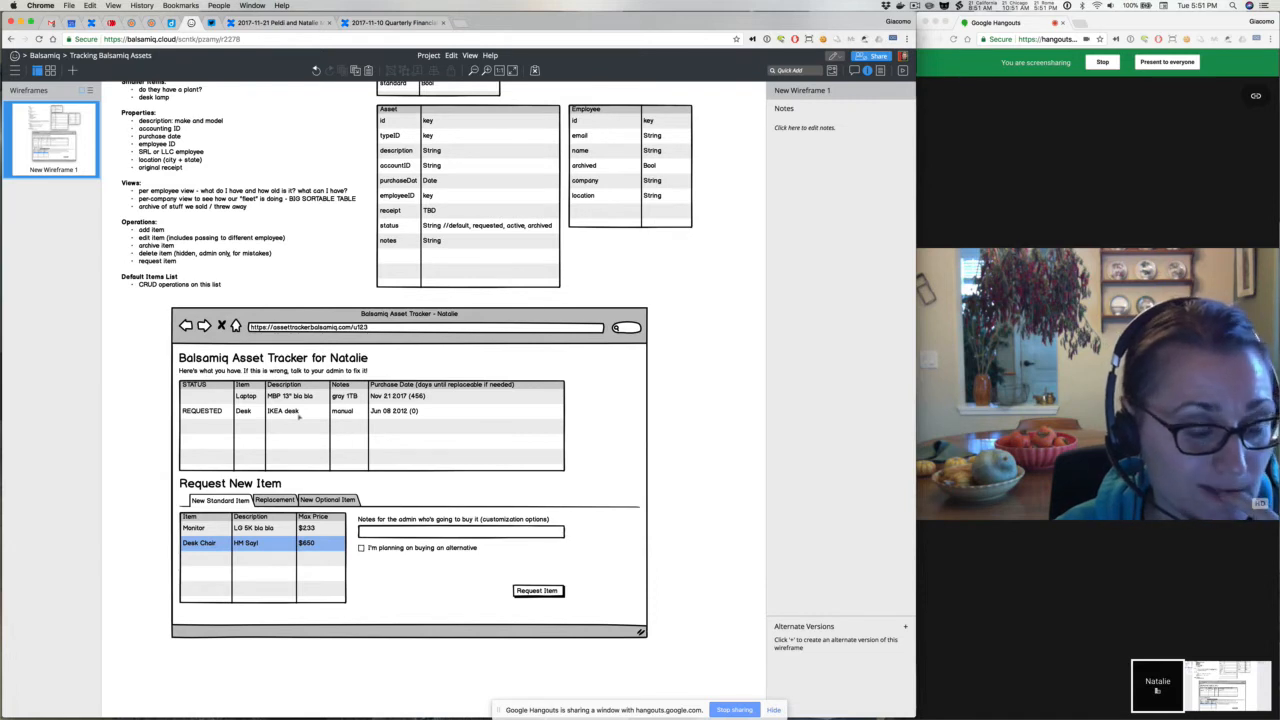
left_click(299, 418)
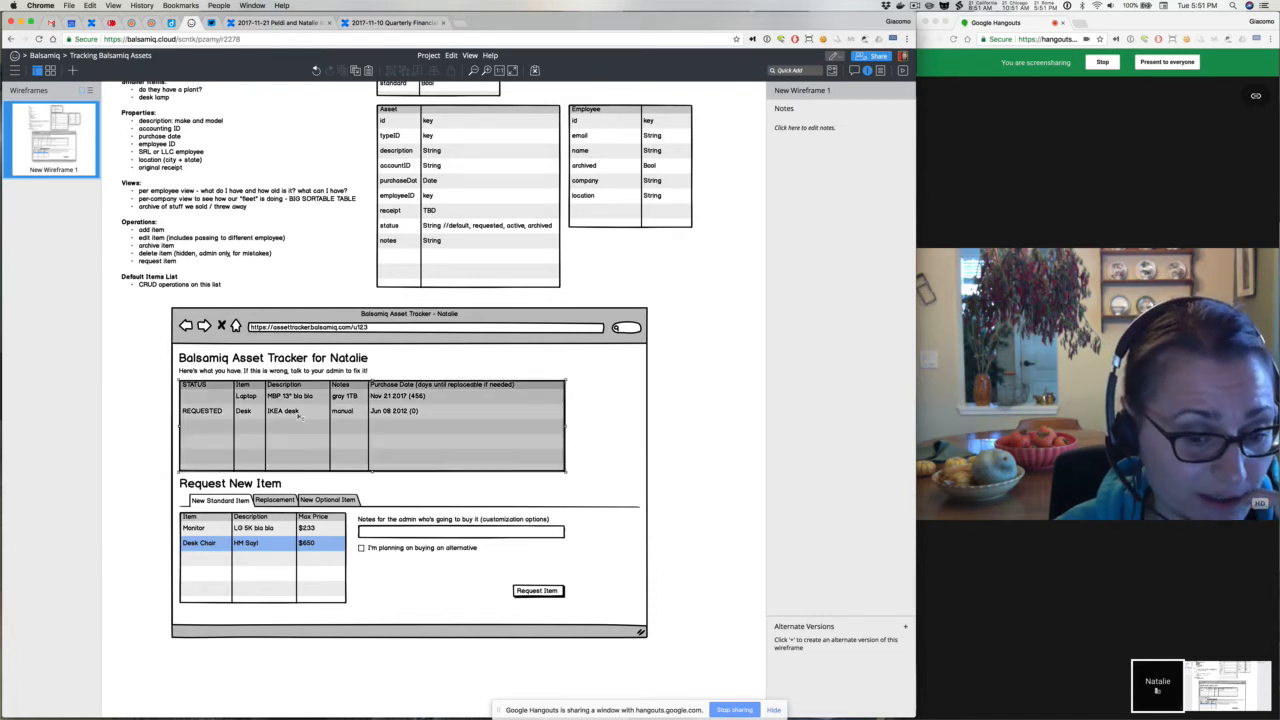
left_click(666, 425)
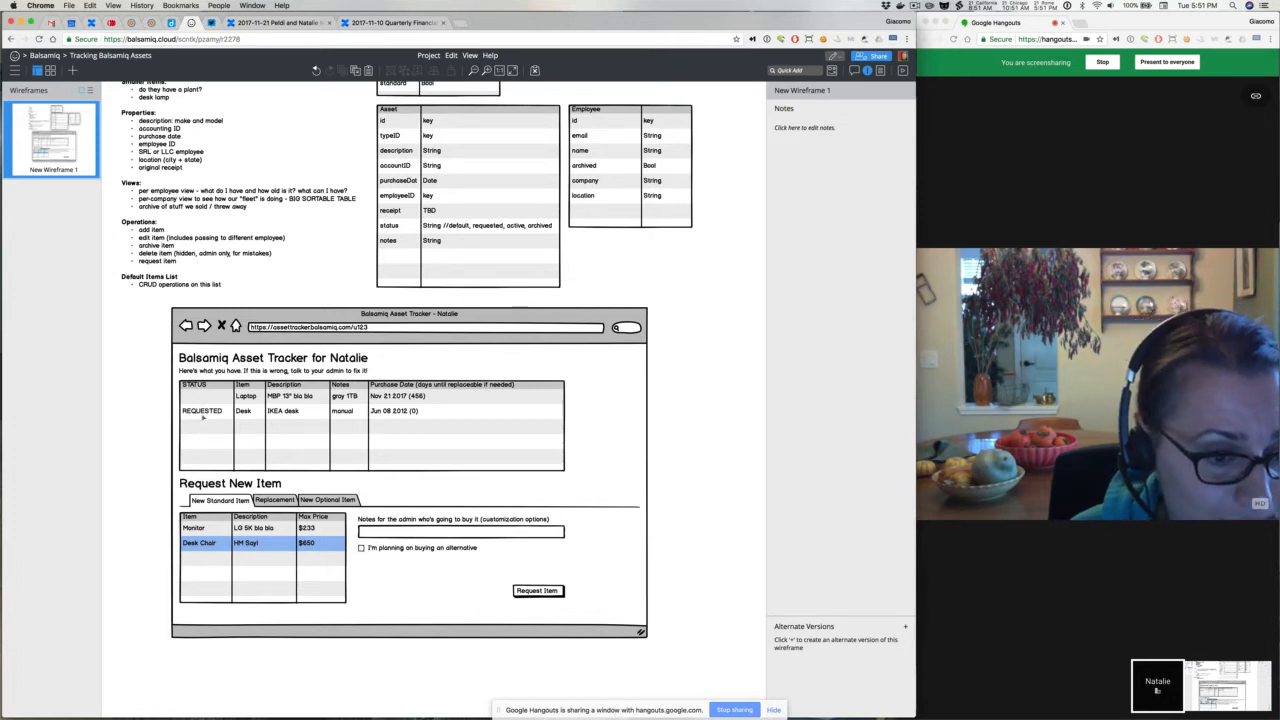
Remove the leading STATUS column from all rows of the assigned items table, copying its REQUESTED entry.
double_click(203, 418)
left_click(220, 389)
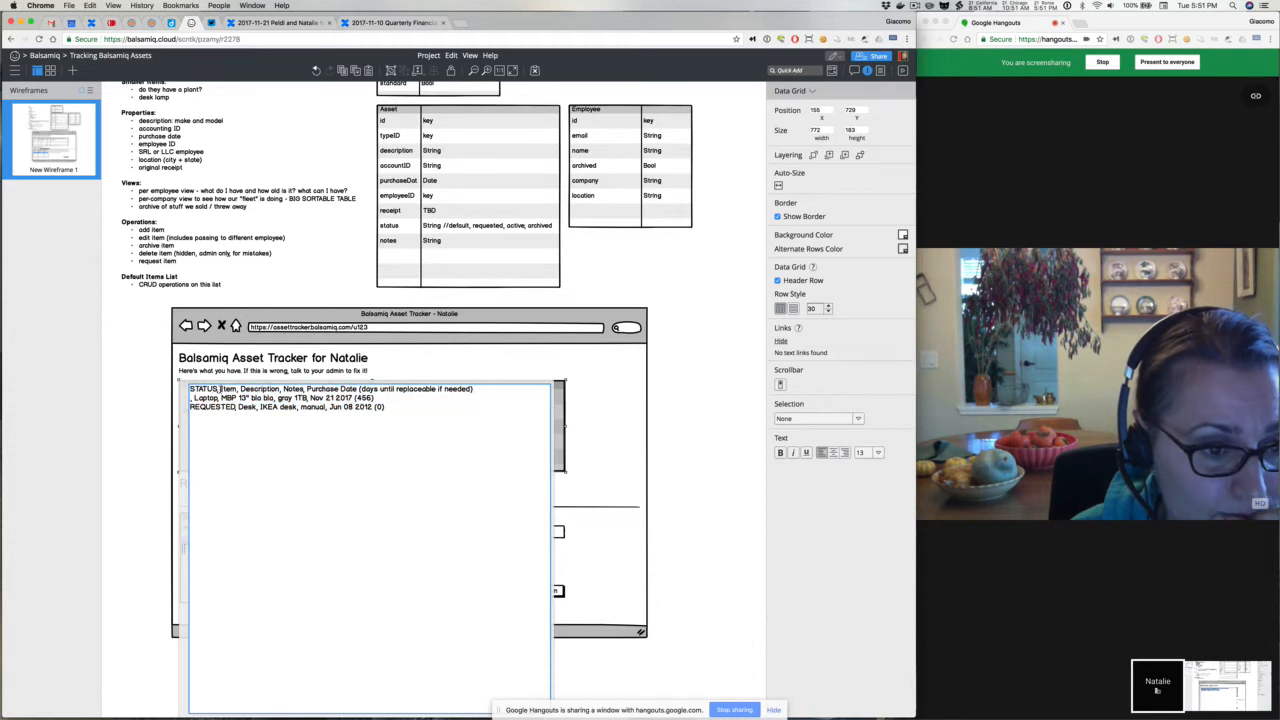
key("super+shift+Left")
key("BackSpace")
key("Down")
key("Right")
key("Right")
key("BackSpace")
key("BackSpace")
key("Down")
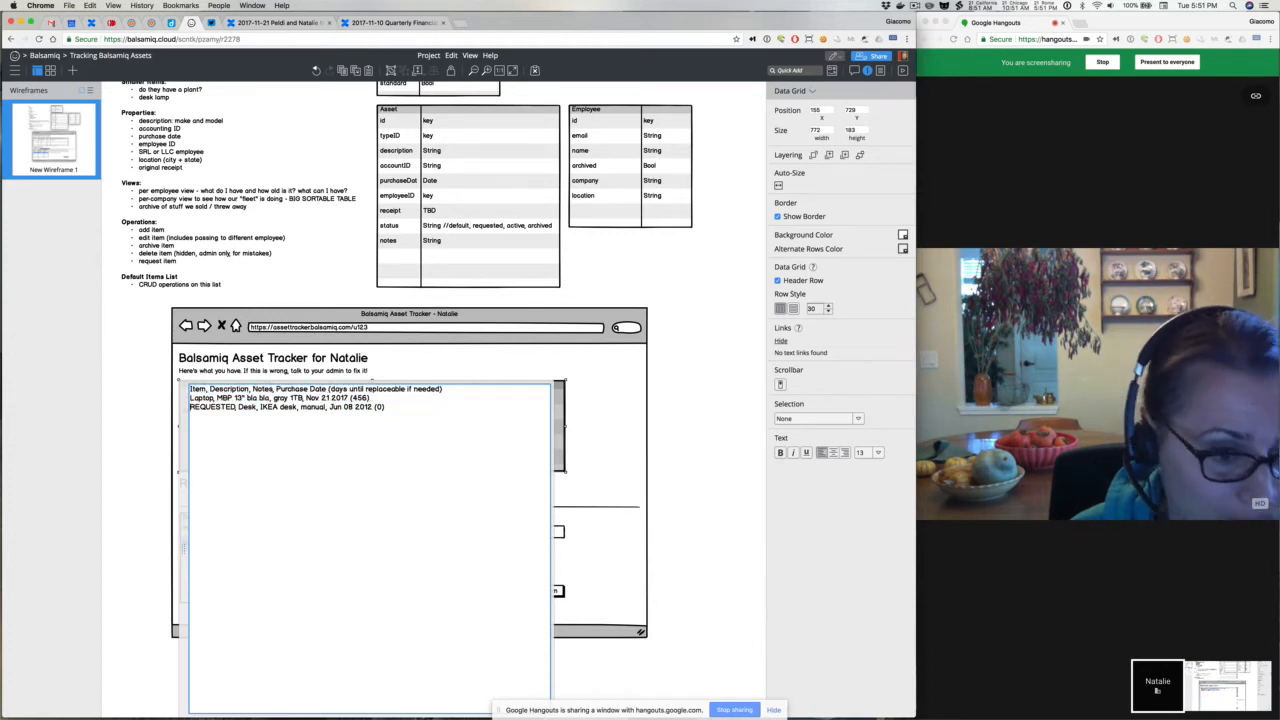
key("alt+shift+Right")
key("super+c")
key("BackSpace")
key("BackSpace")
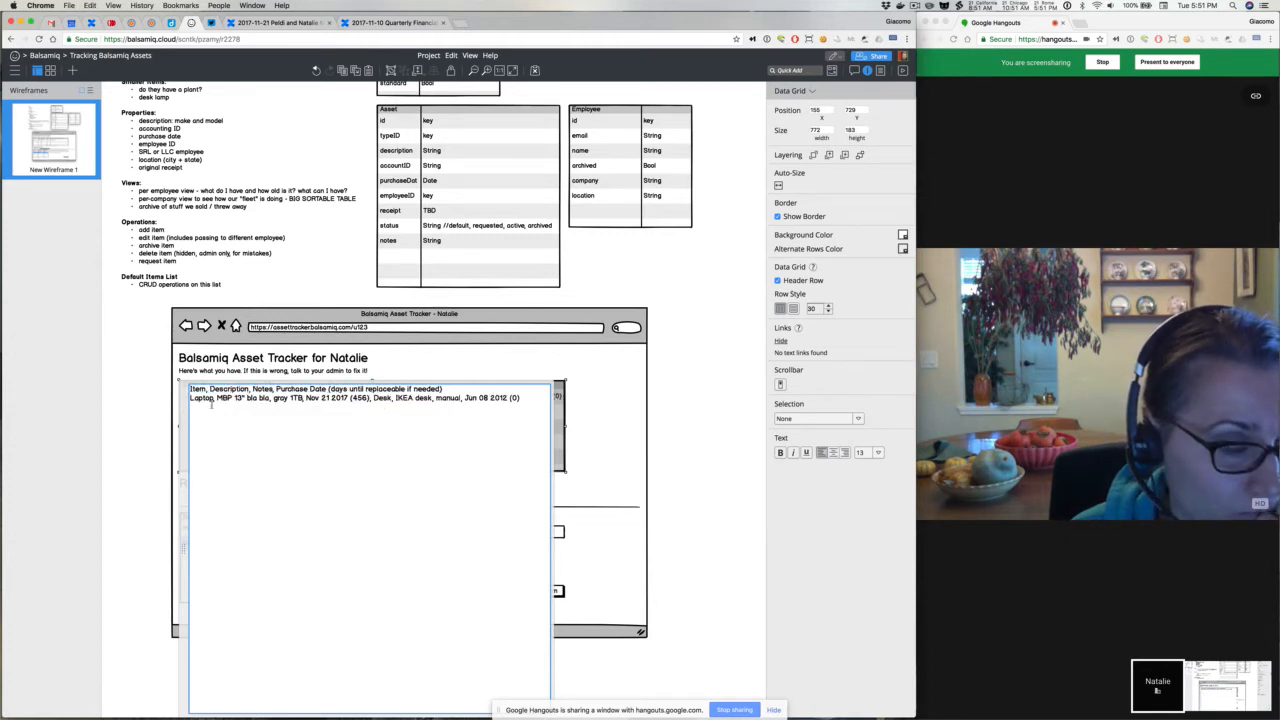
key("Return")
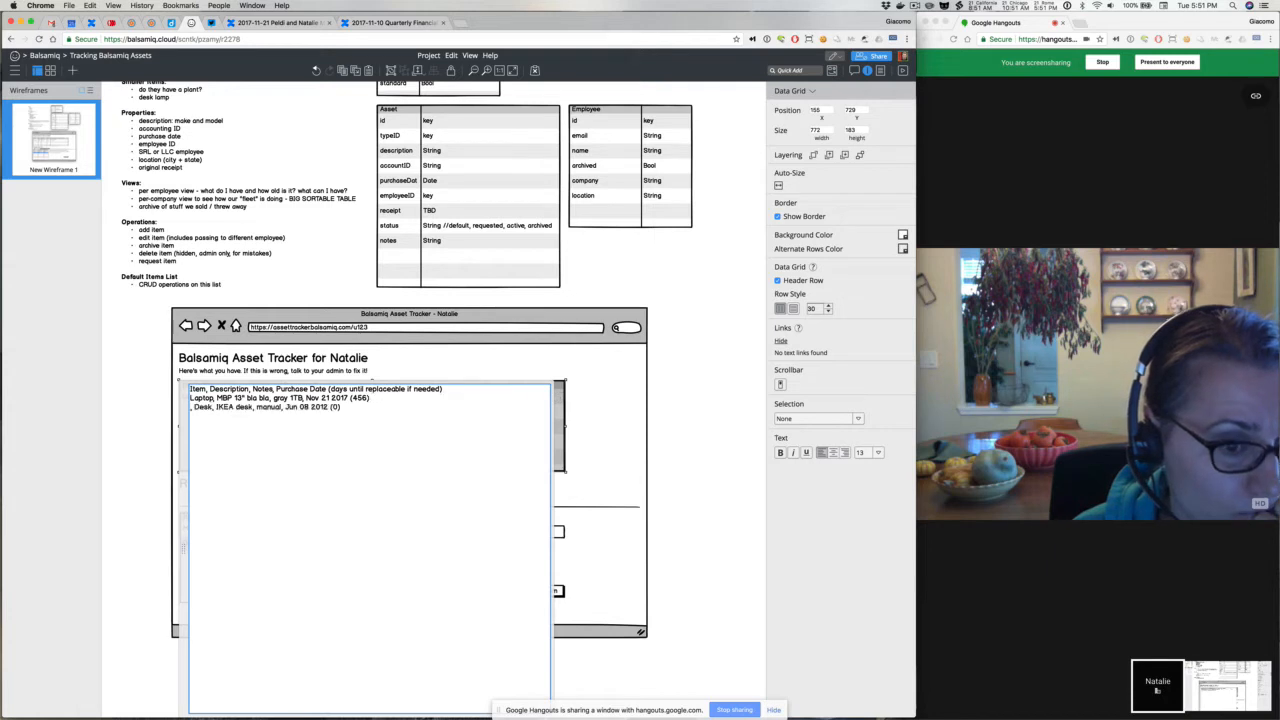
key("Delete")
key("Delete")
Add a Status column at the end of the assigned items table, with REQUESTED in the Laptop row.
key("Up")
key("End")
type(",")
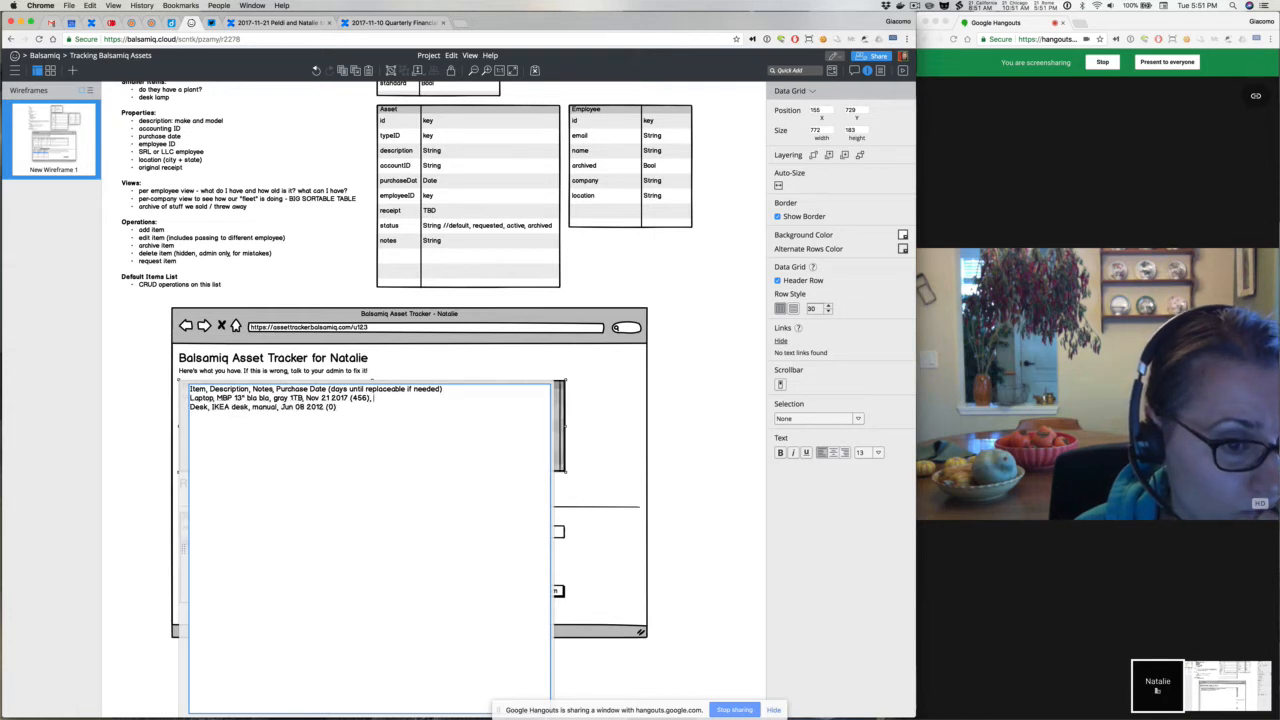
key("super+v")
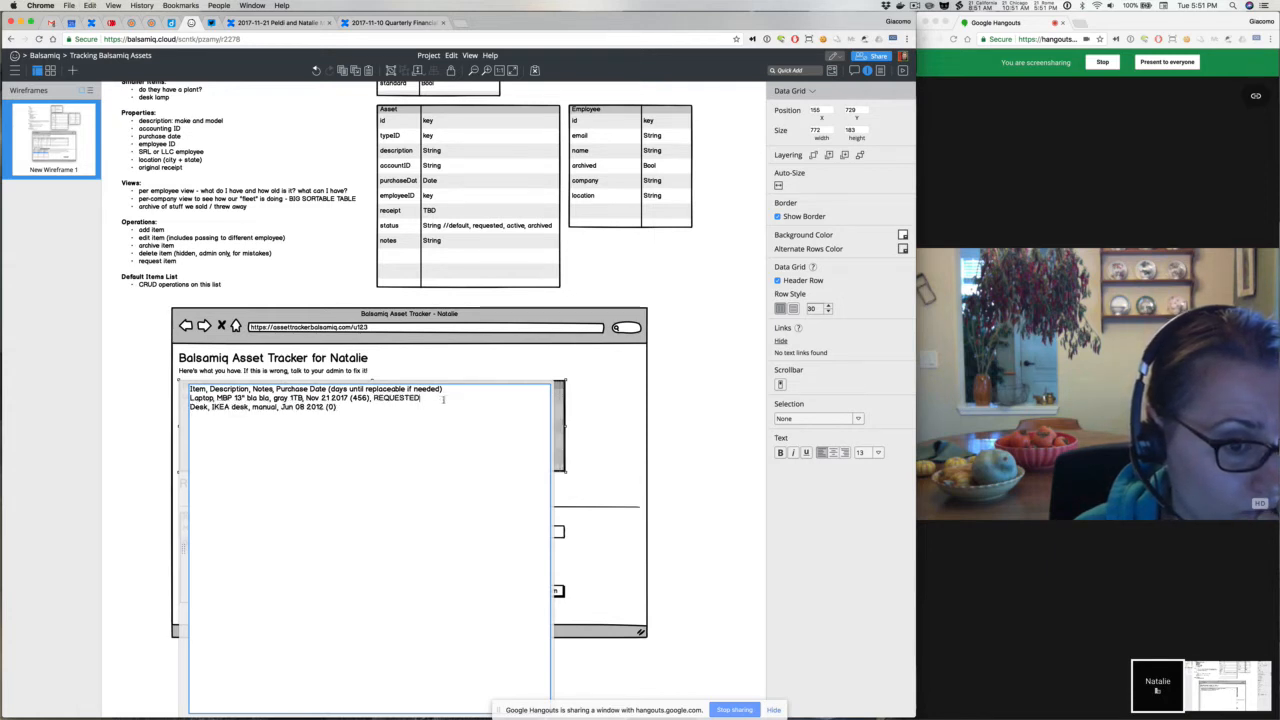
left_click(446, 389)
type(", STAT")
key("BackSpace")
key("BackSpace")
key("BackSpace")
type("tatus")
left_click(662, 384)
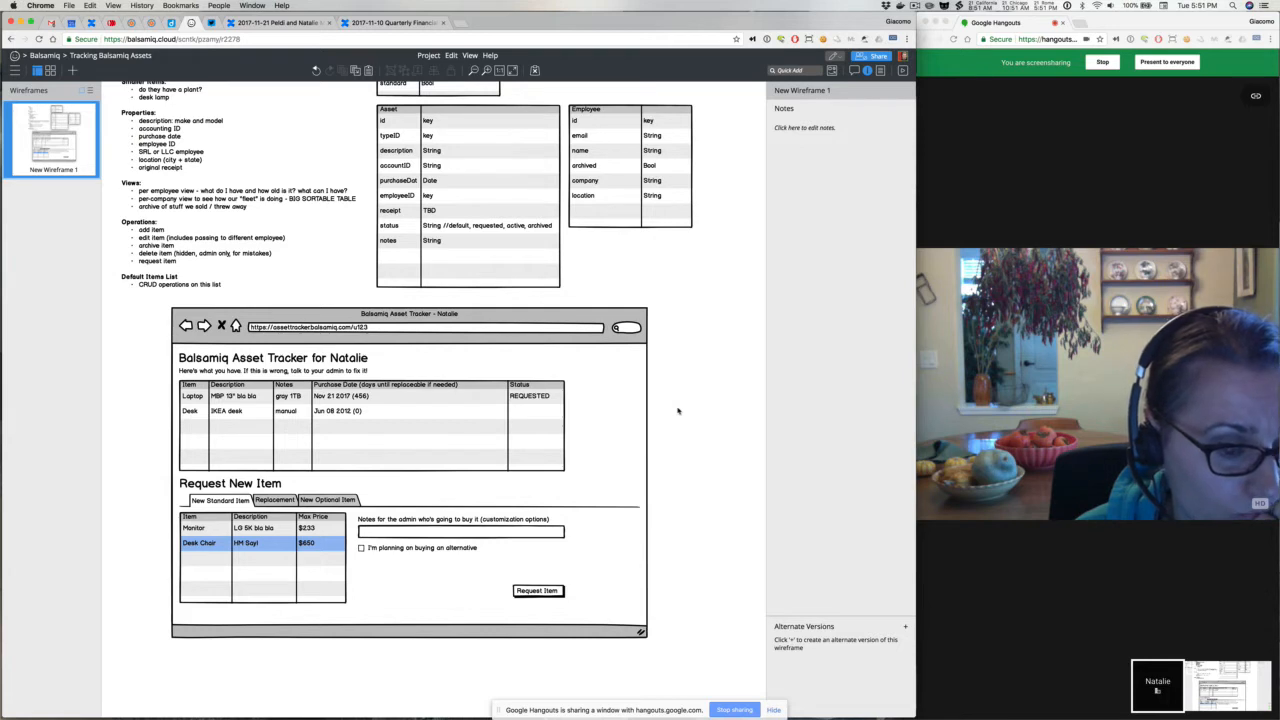
left_click(466, 549)
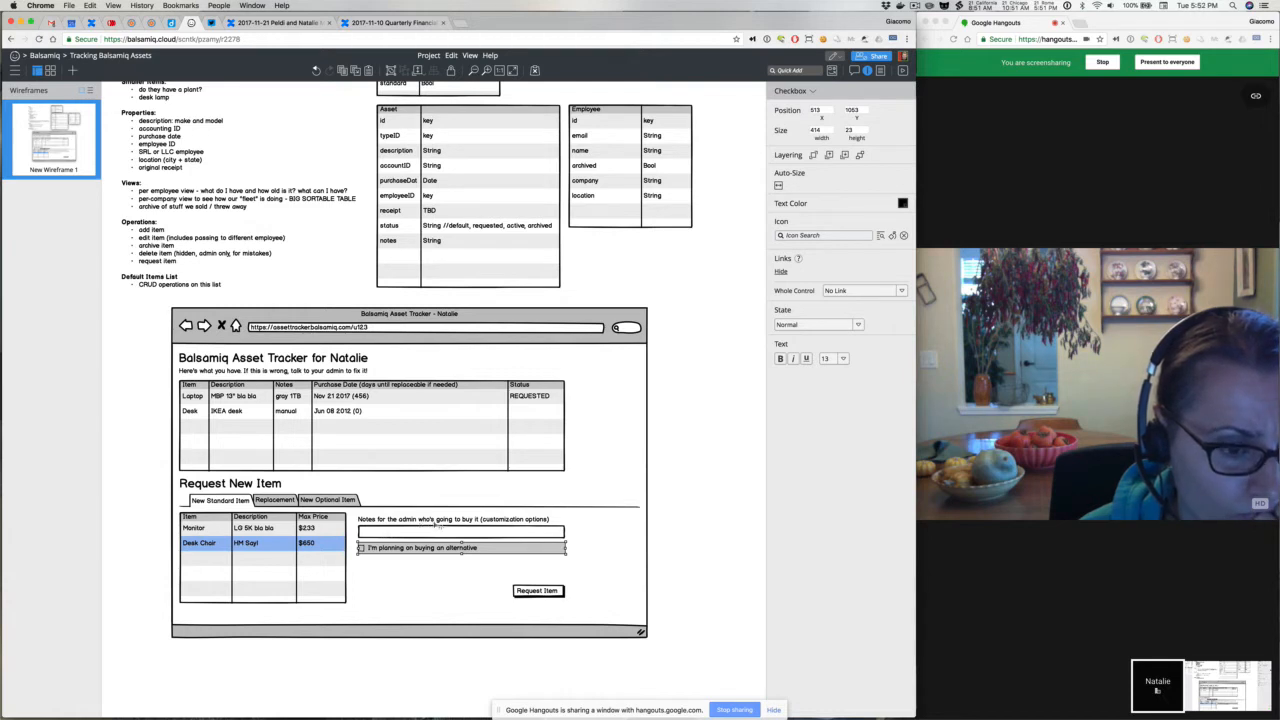
left_click(440, 522)
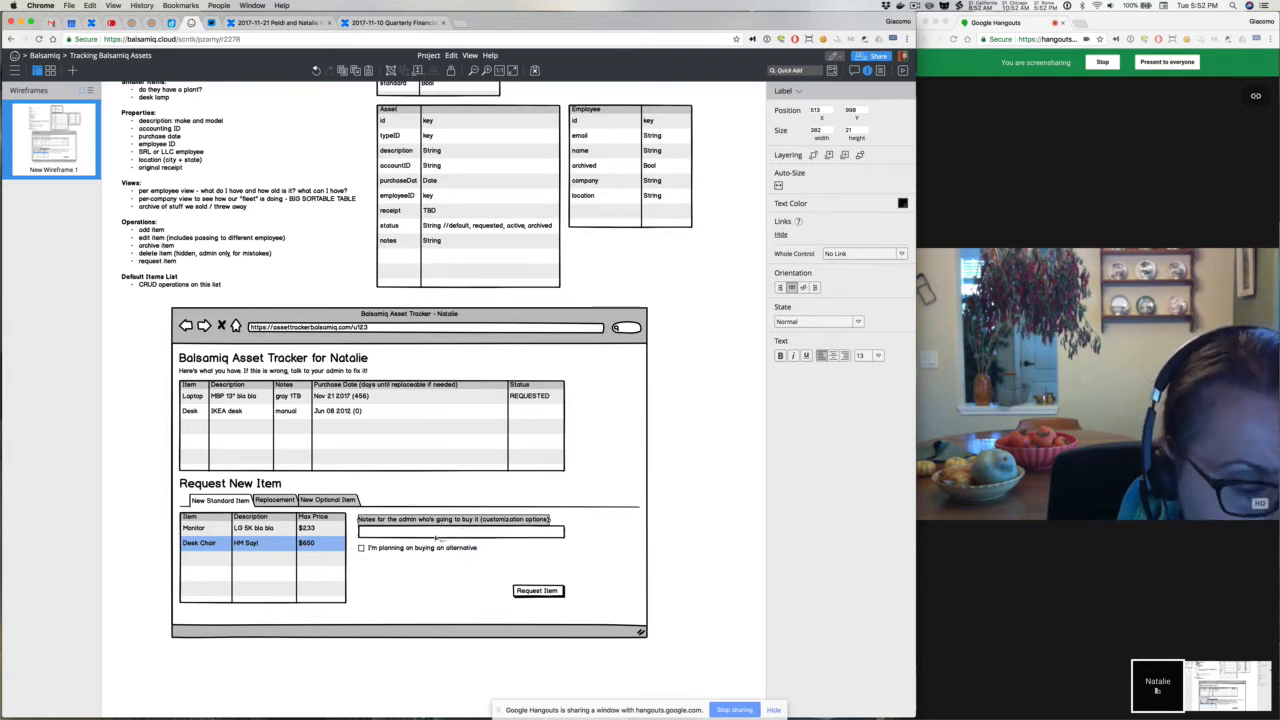
left_click(435, 547)
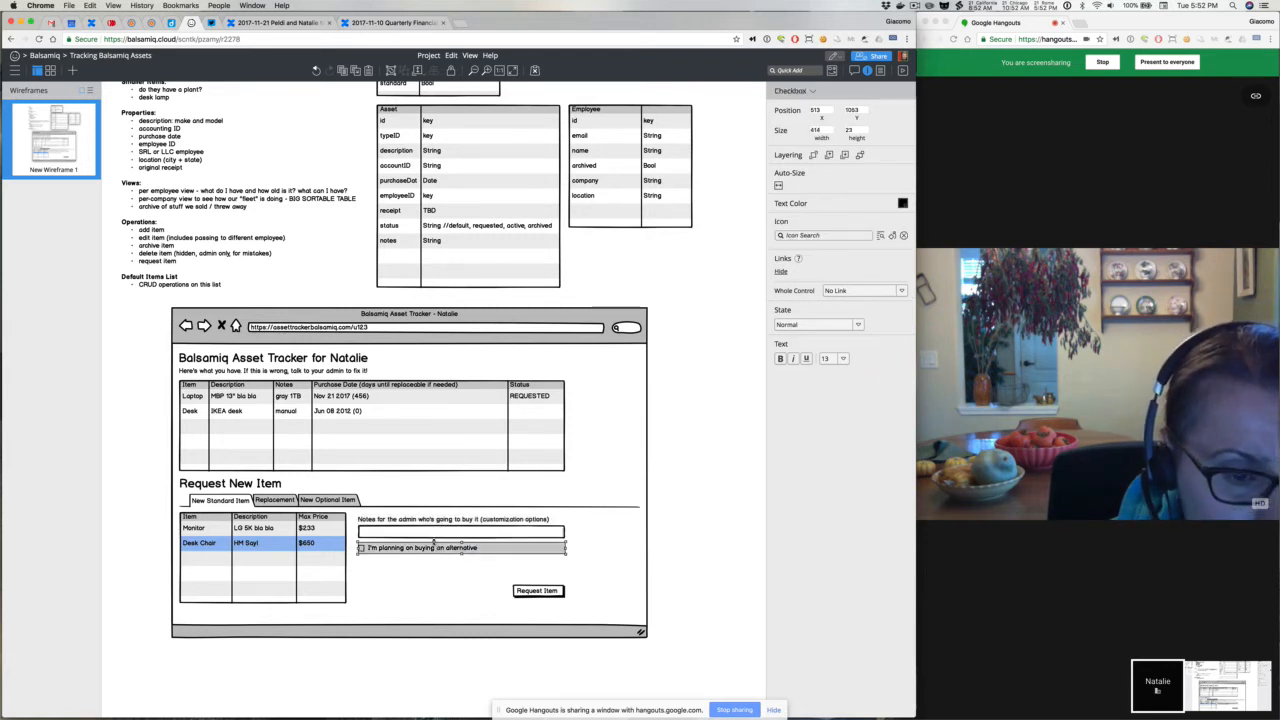
Add a radio button labelled "Please buy this for me" beside the standard items table, over the notes label.
key("slash")
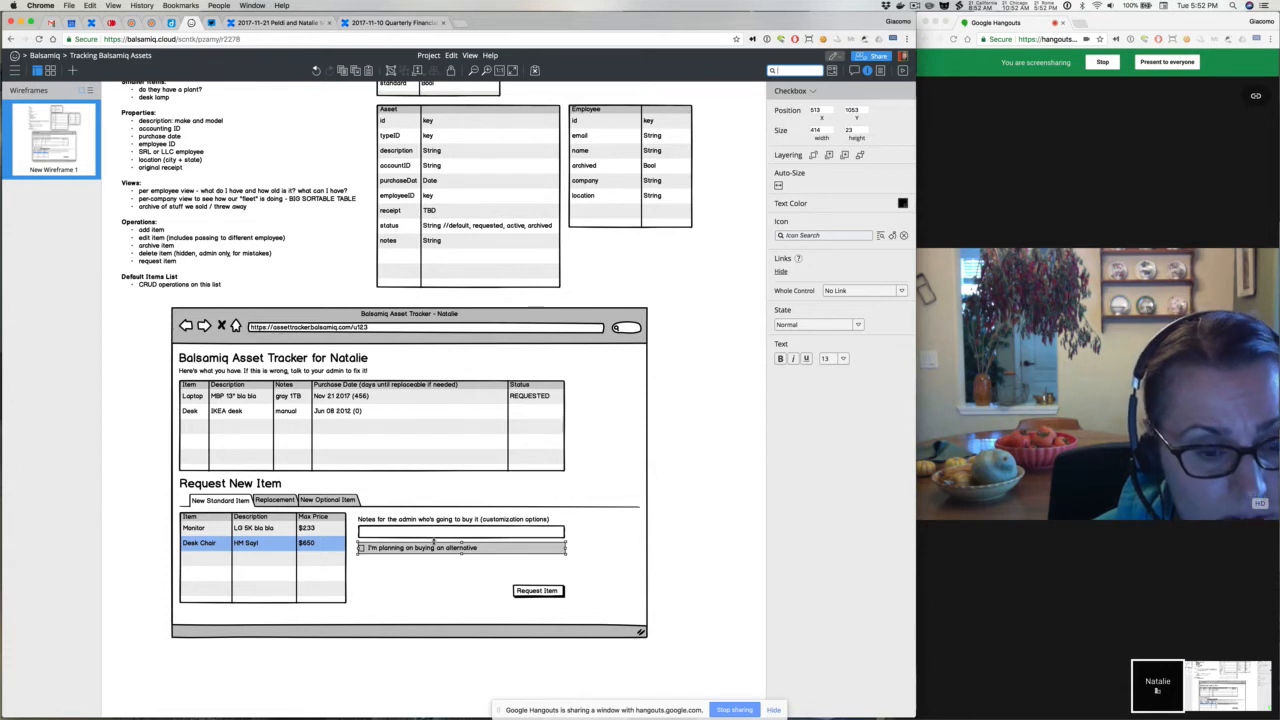
type("ra")
key("Return")
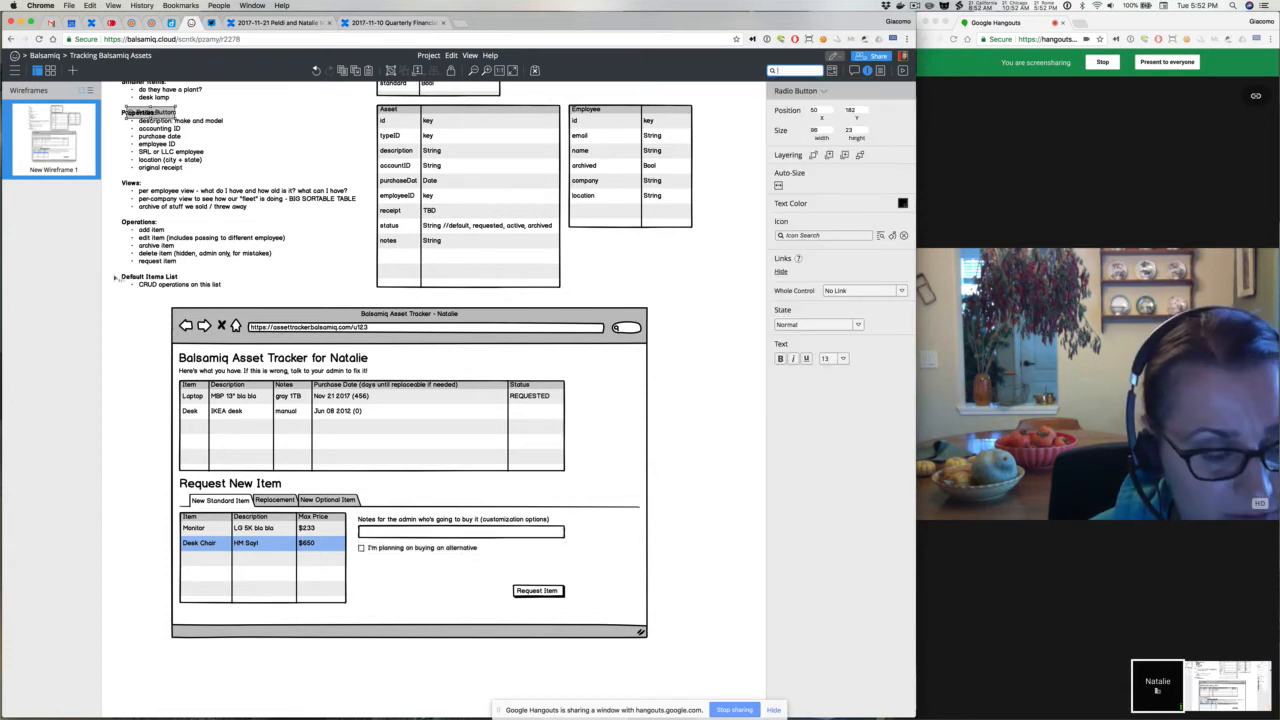
left_click_drag(148, 117, 397, 520)
double_click(397, 520)
type("Please buy ")
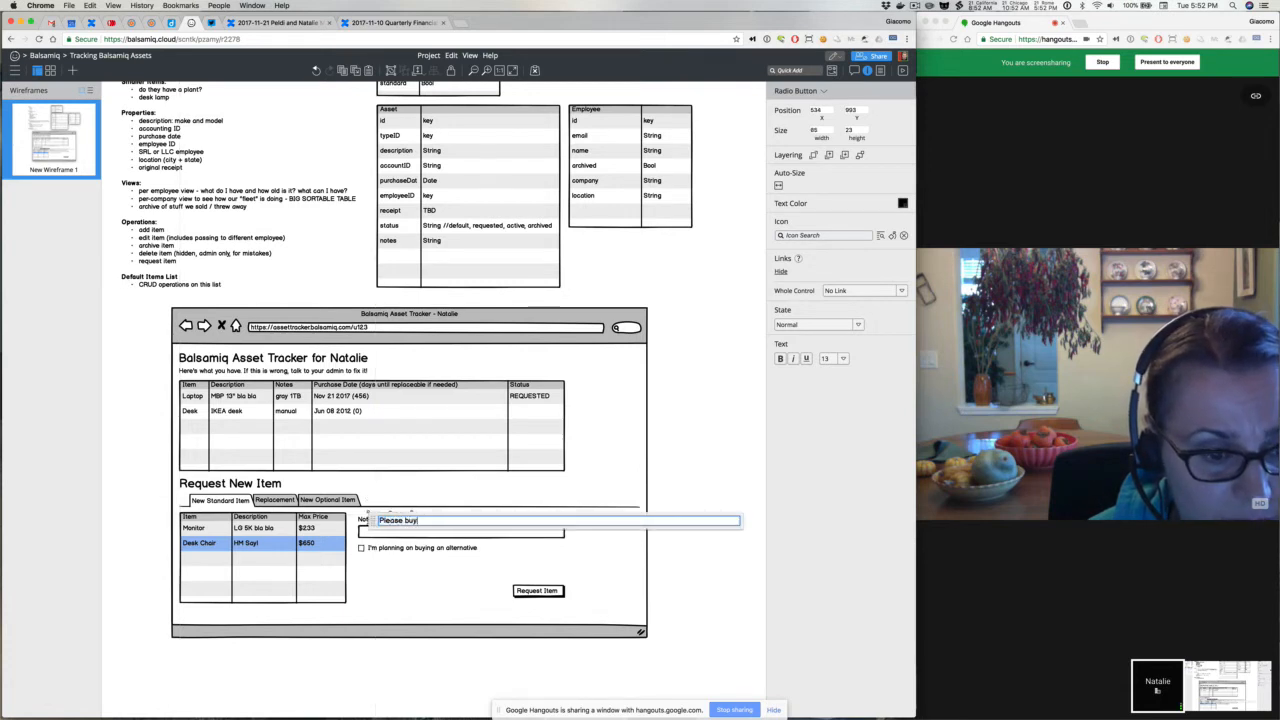
type("this for me")
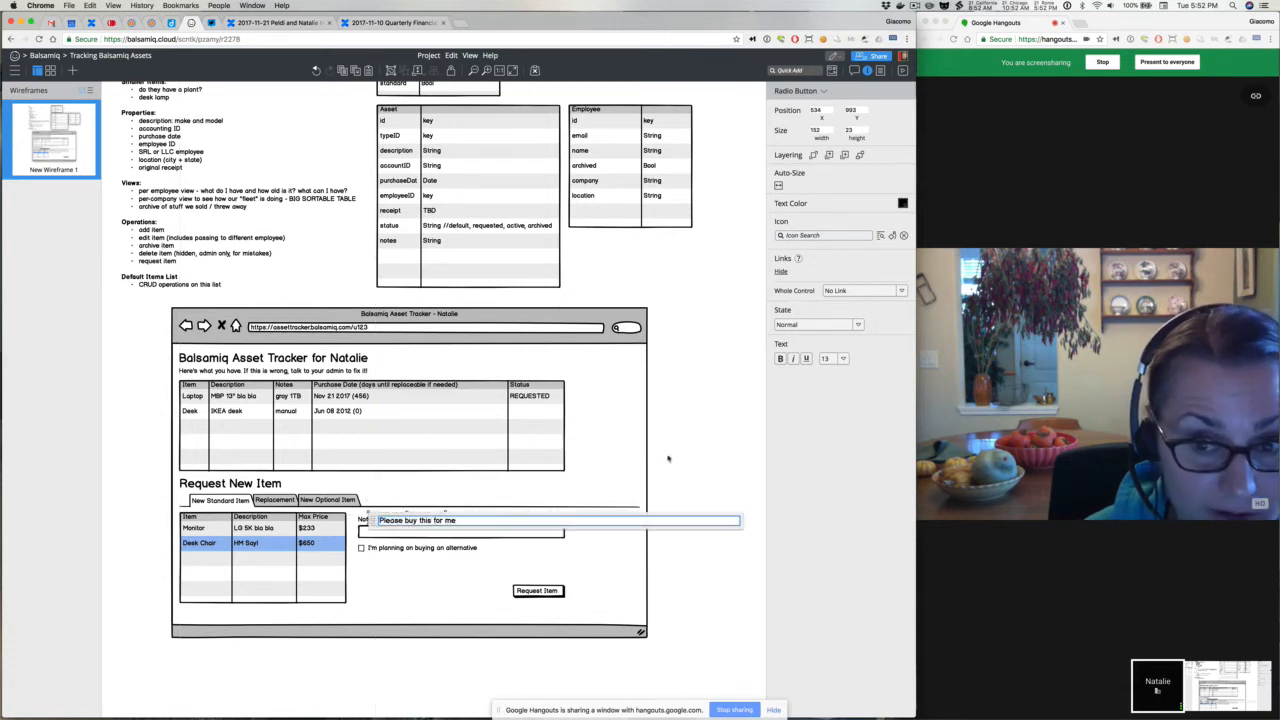
left_click(668, 458)
Duplicate the radio button, place the copy beside the original on the same row, and label it "I'm planning on buying an alternative".
left_click_drag(398, 520, 532, 517)
key("super+d")
key("Return")
type("I")
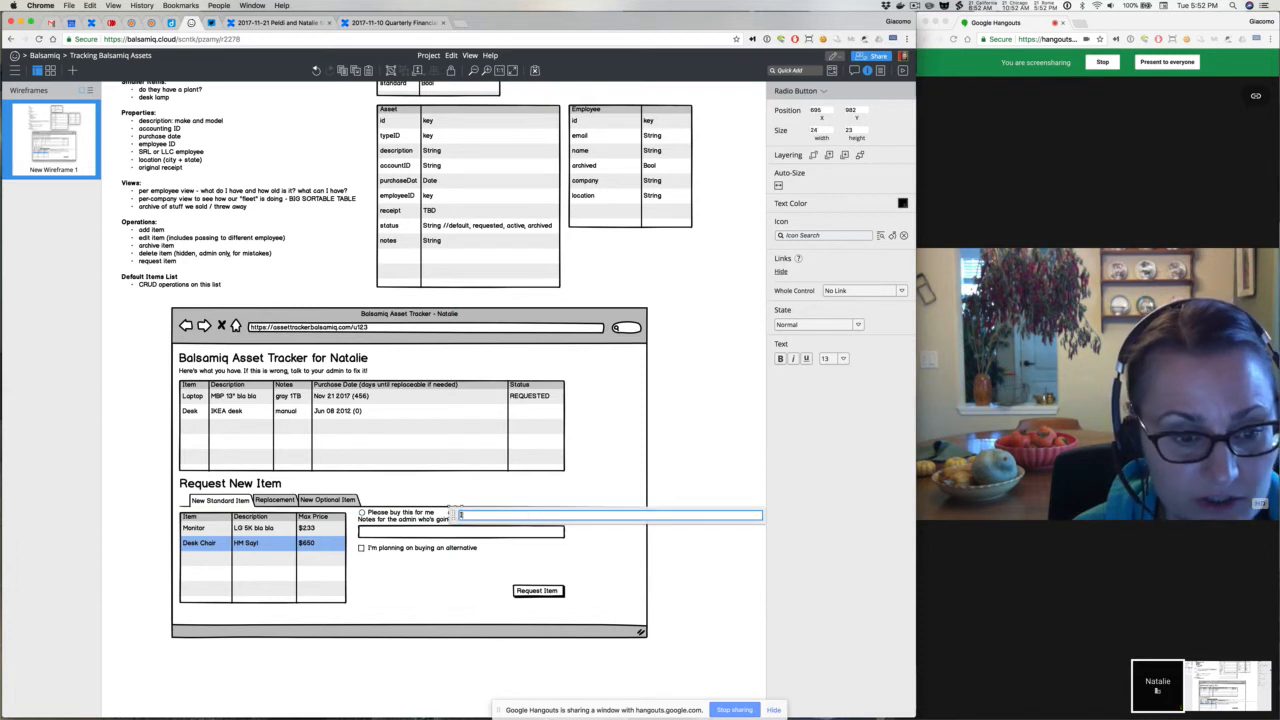
type("'m planni")
key("BackSpace")
key("BackSpace")
key("BackSpace")
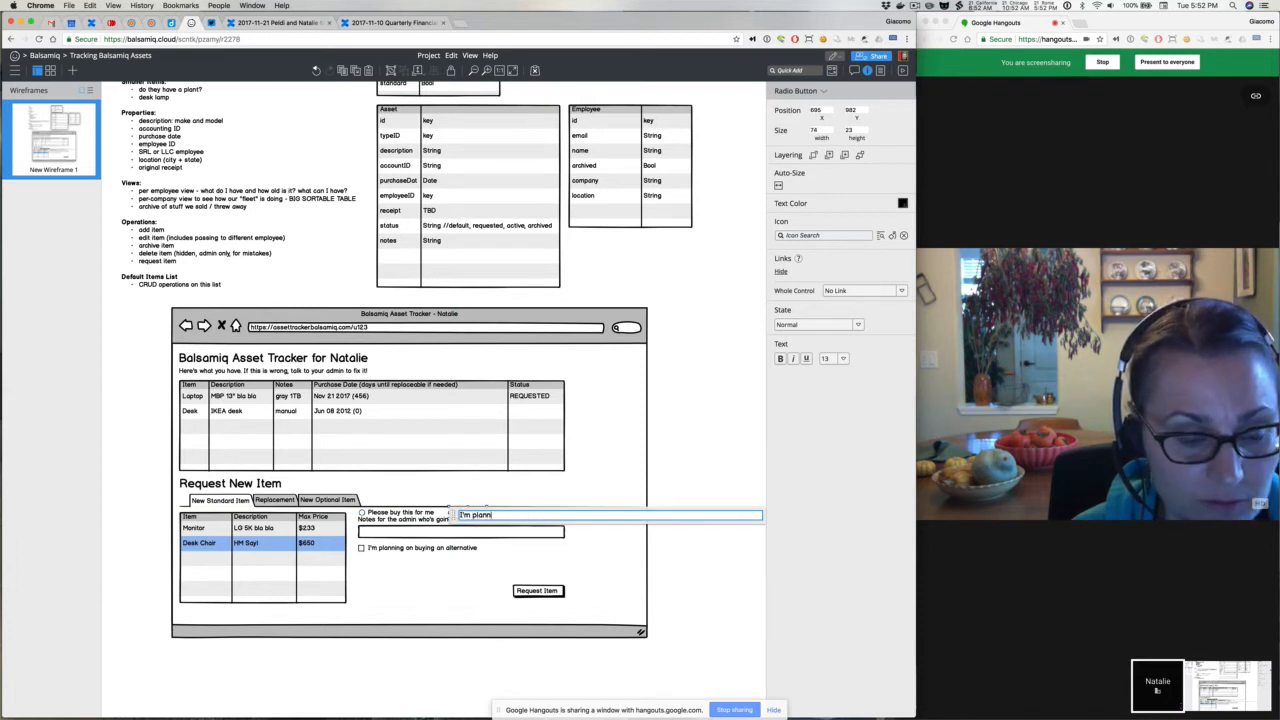
type("ng on buying an ")
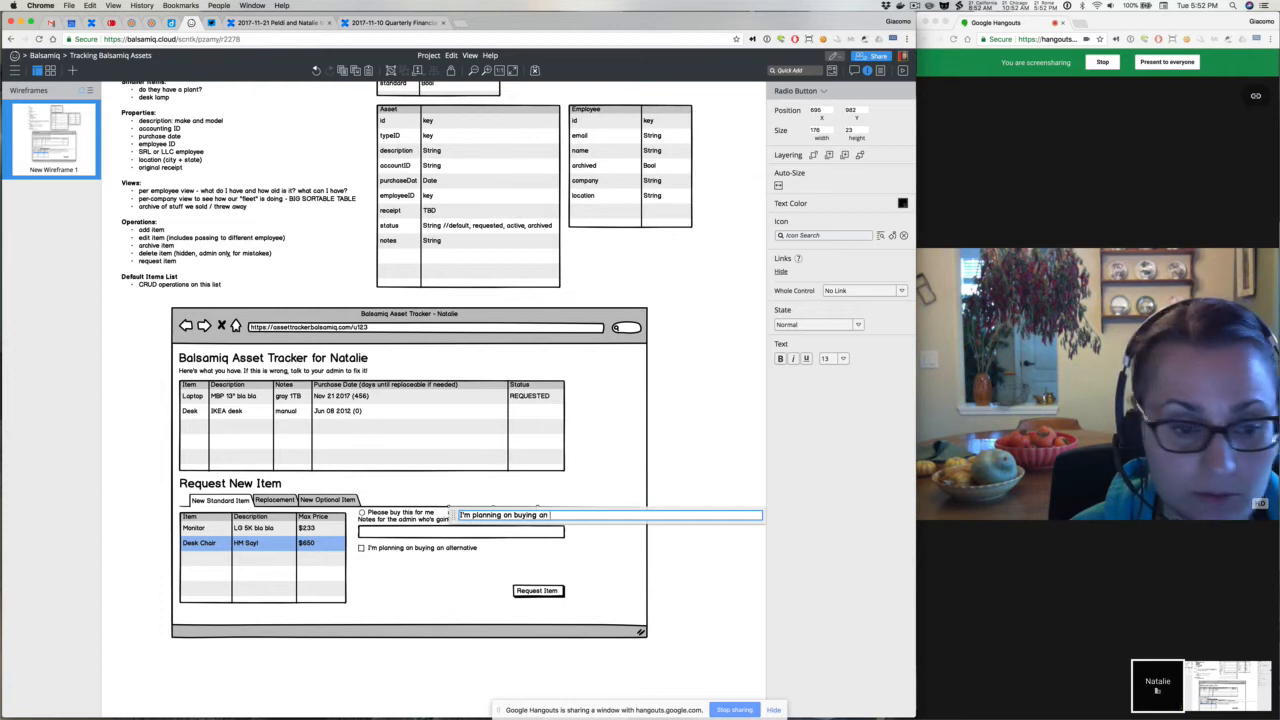
type("alternative")
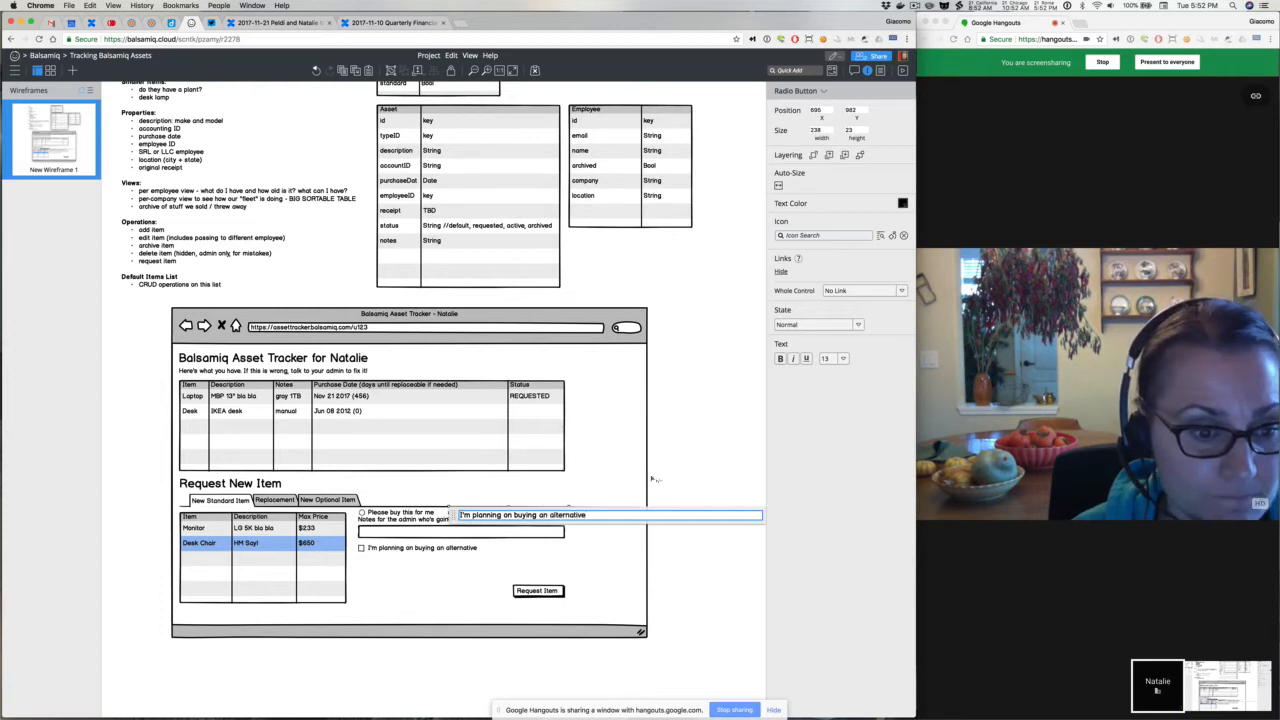
left_click(689, 466)
left_click(461, 515)
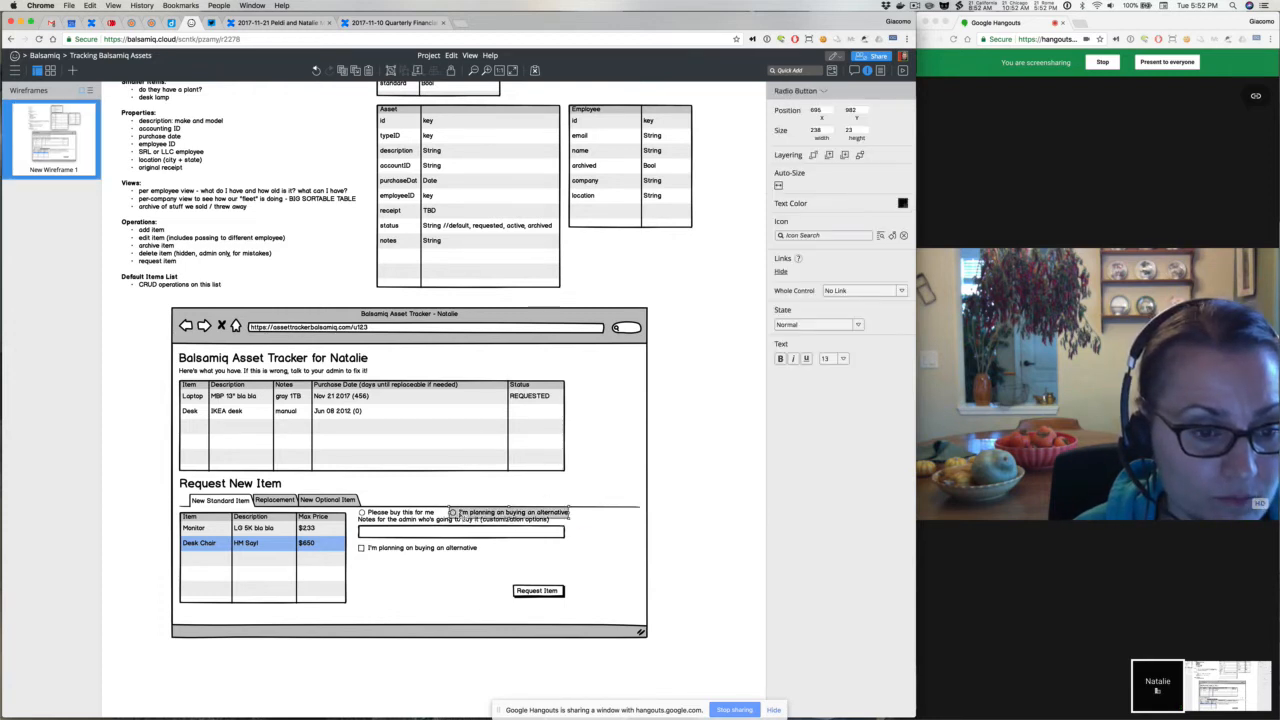
left_click(400, 512, "shift")
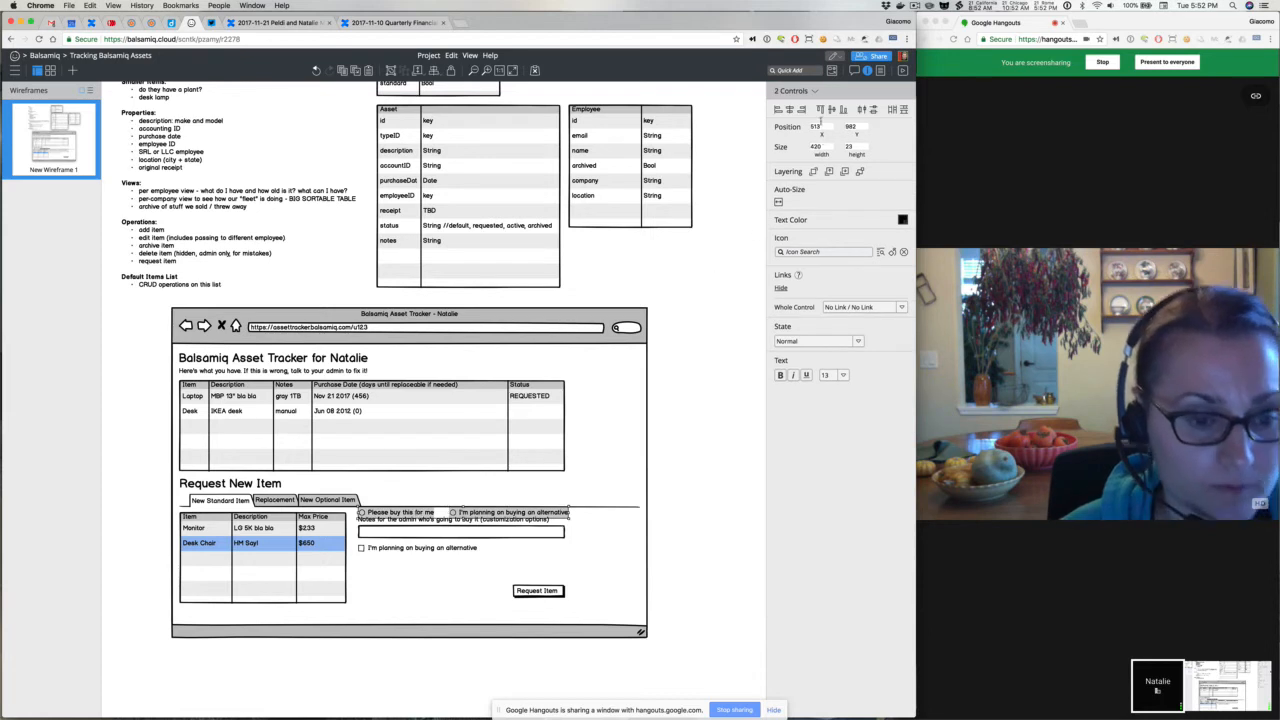
left_click(688, 505)
Set the state of the "Please buy this for me" radio button to Selected.
left_click(420, 512)
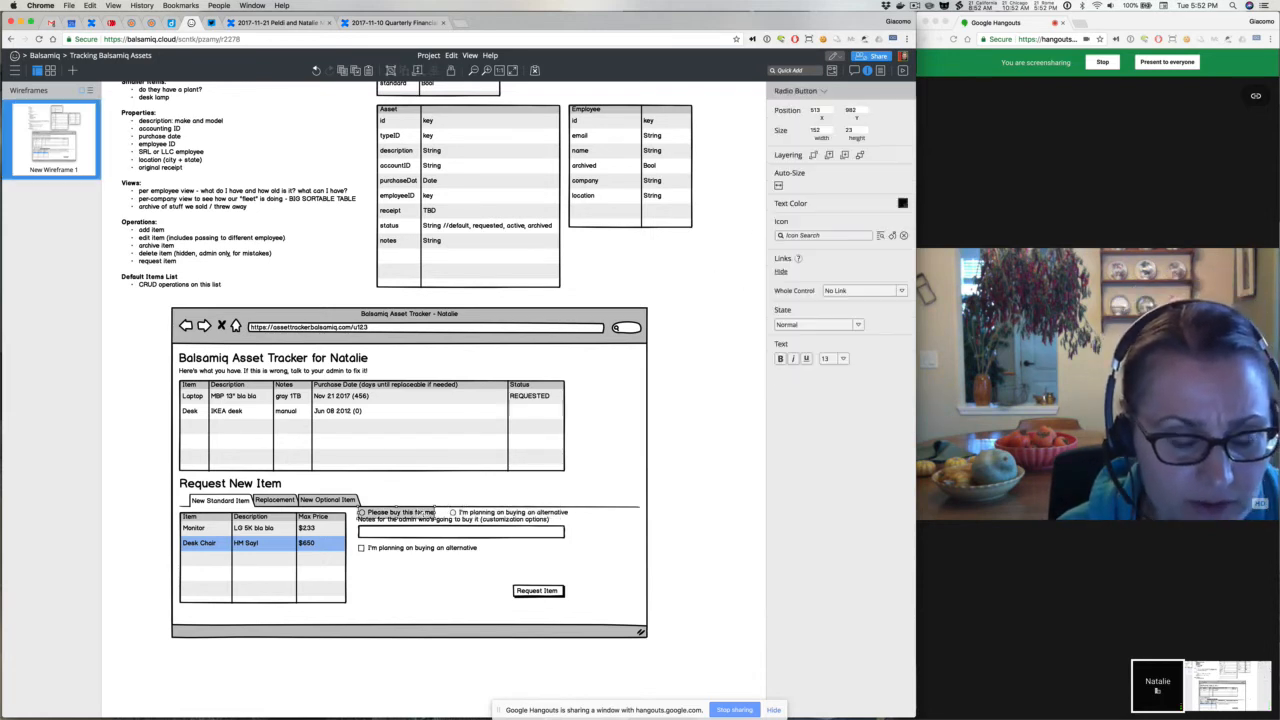
left_click(850, 291)
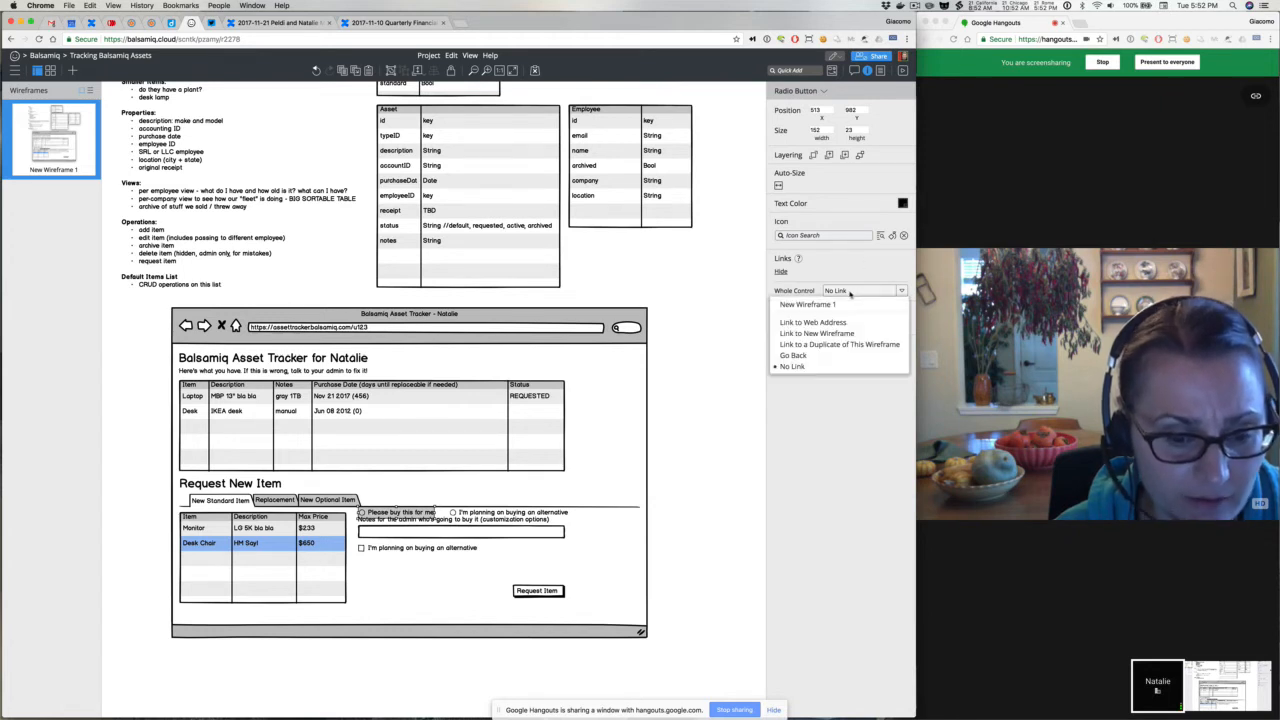
left_click(849, 275)
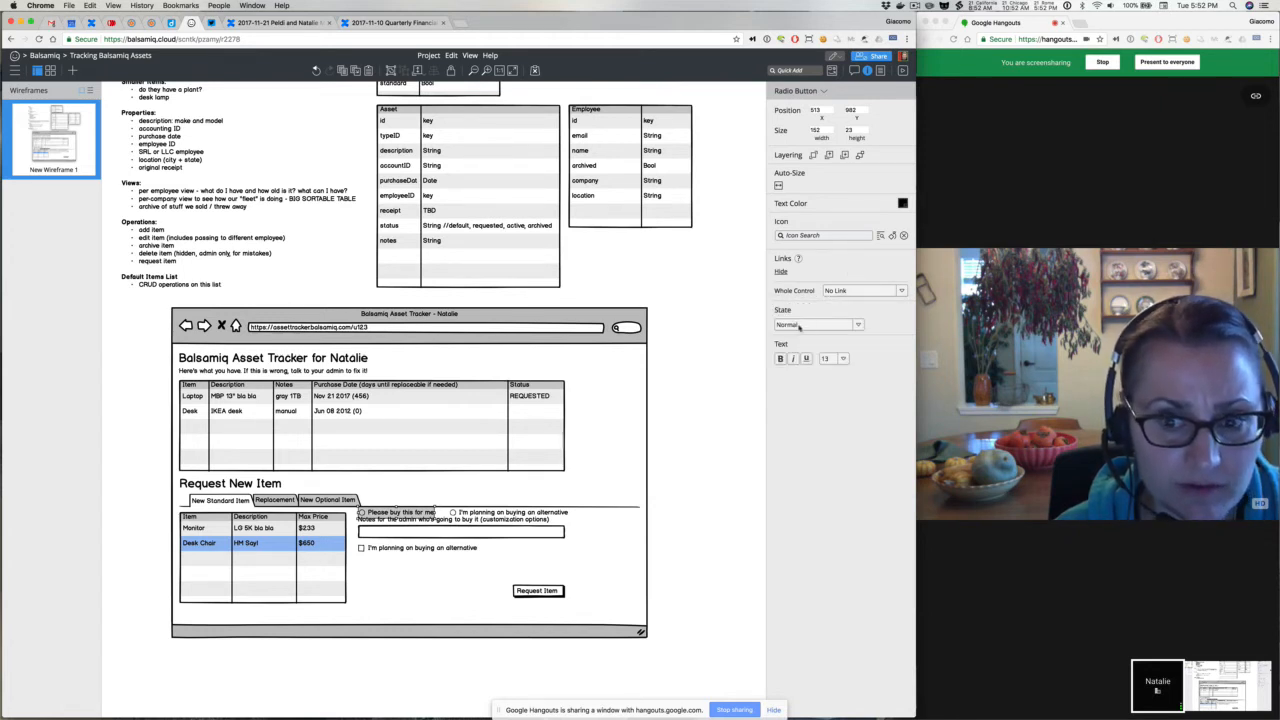
left_click(800, 326)
left_click(797, 349)
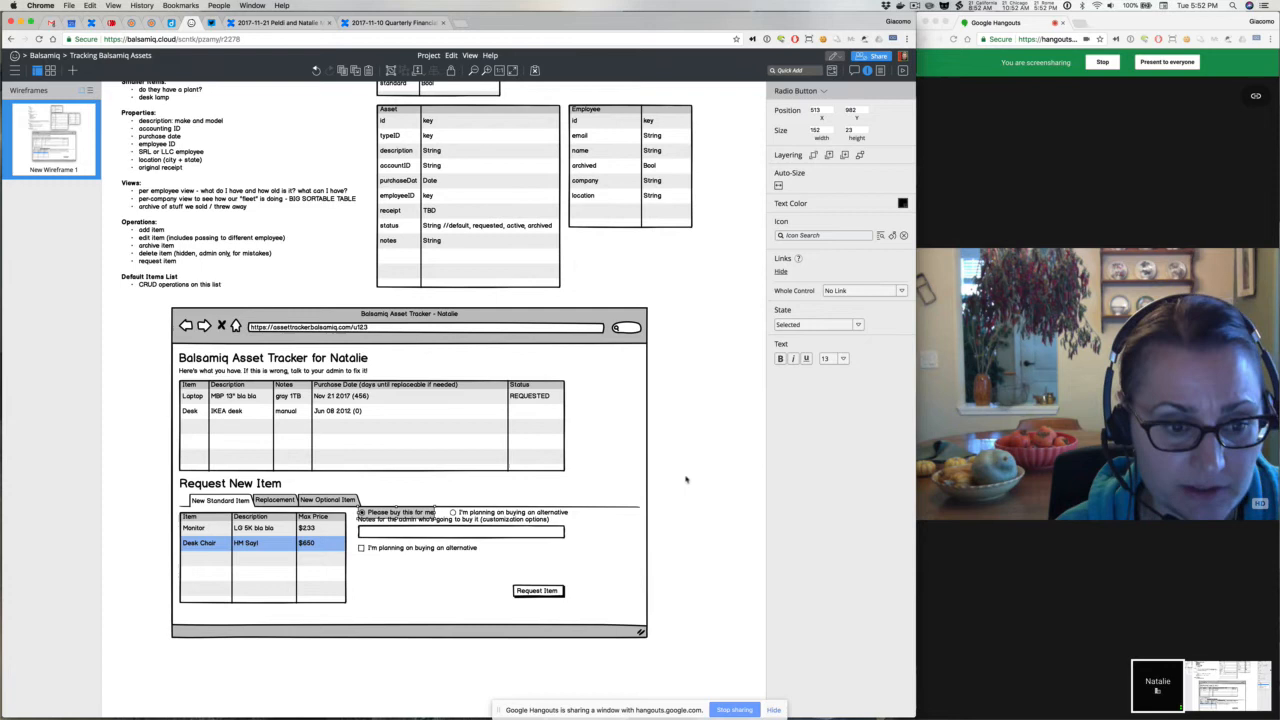
Delete the notes text input and the admin notes label above it.
left_click(270, 568)
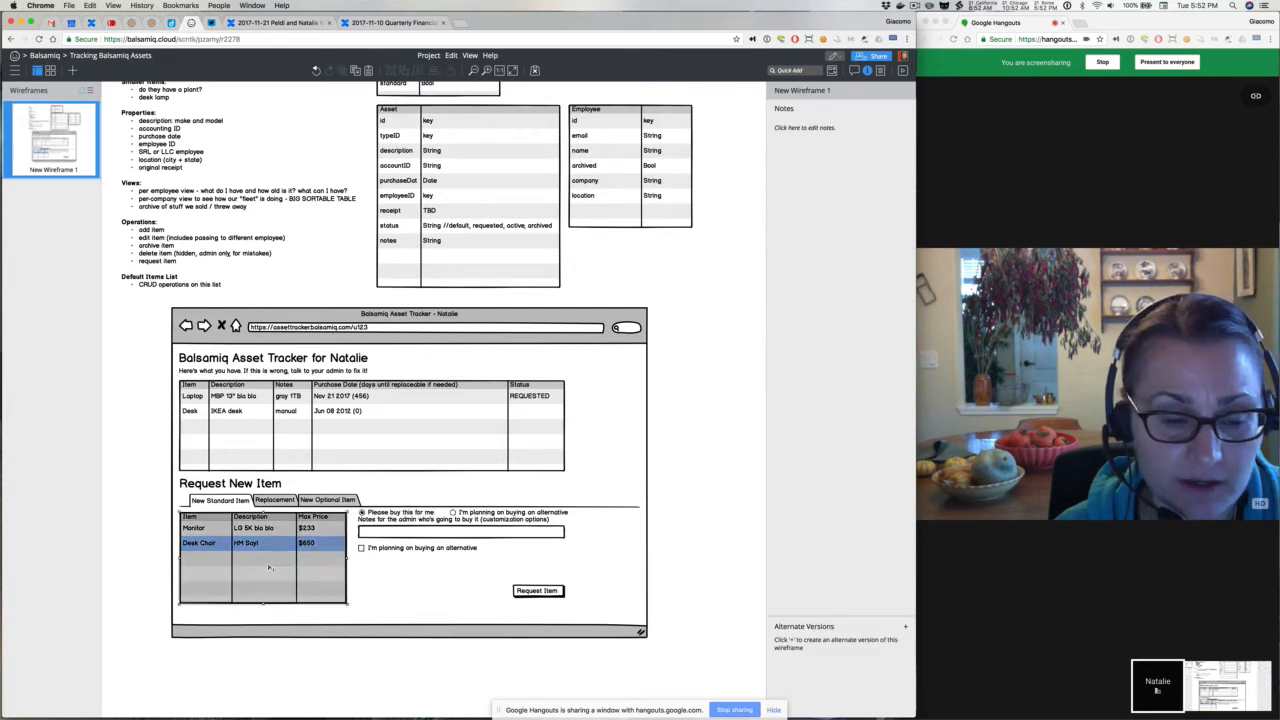
left_click(390, 533)
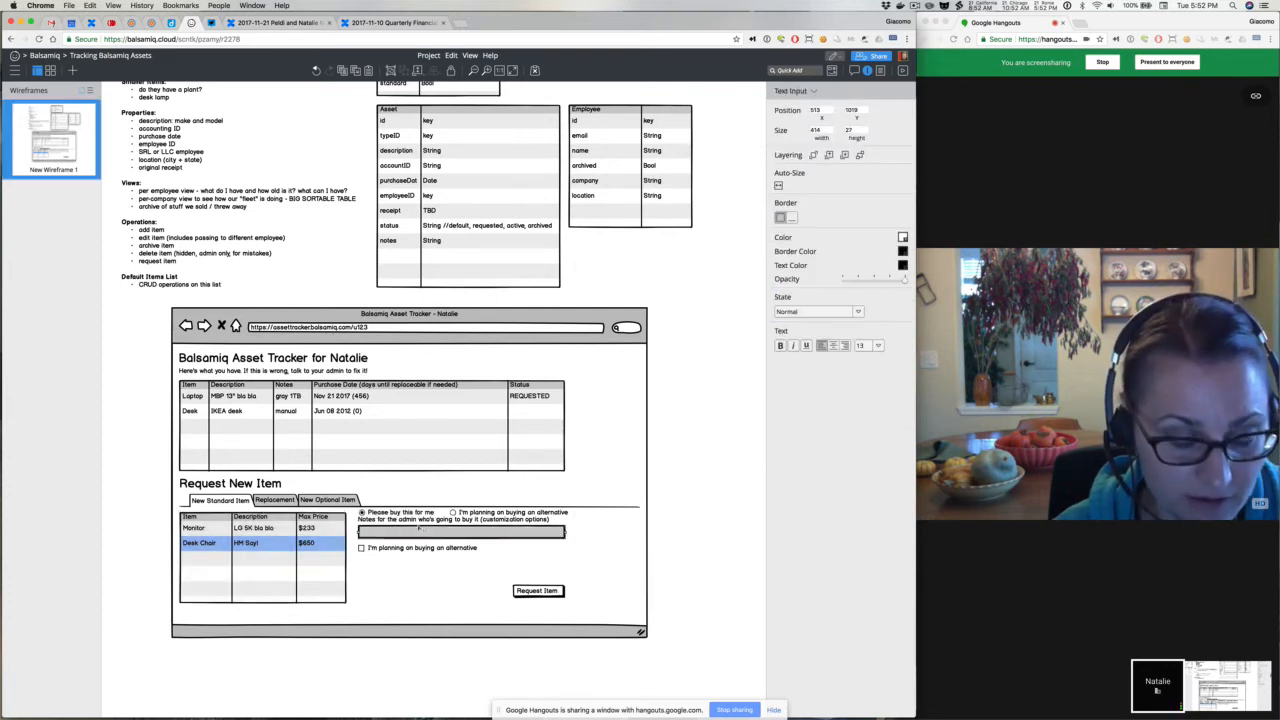
left_click(422, 521)
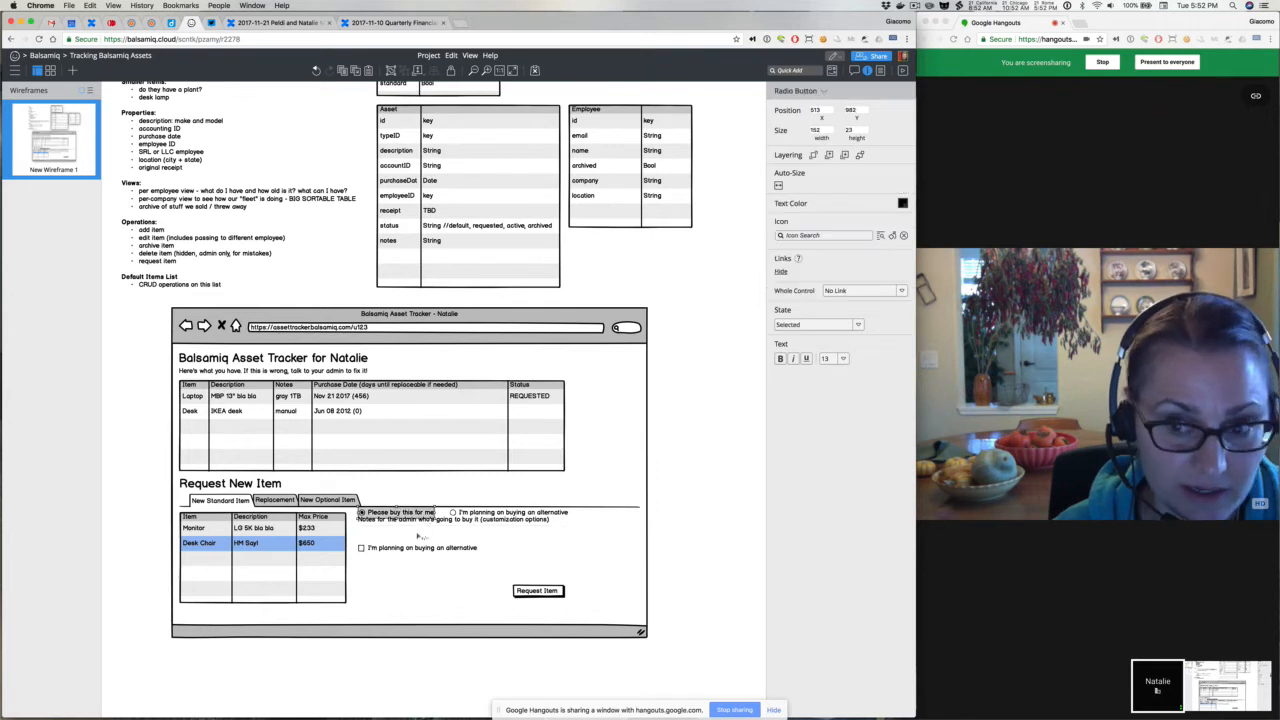
left_click_drag(455, 526, 455, 523)
key("Delete")
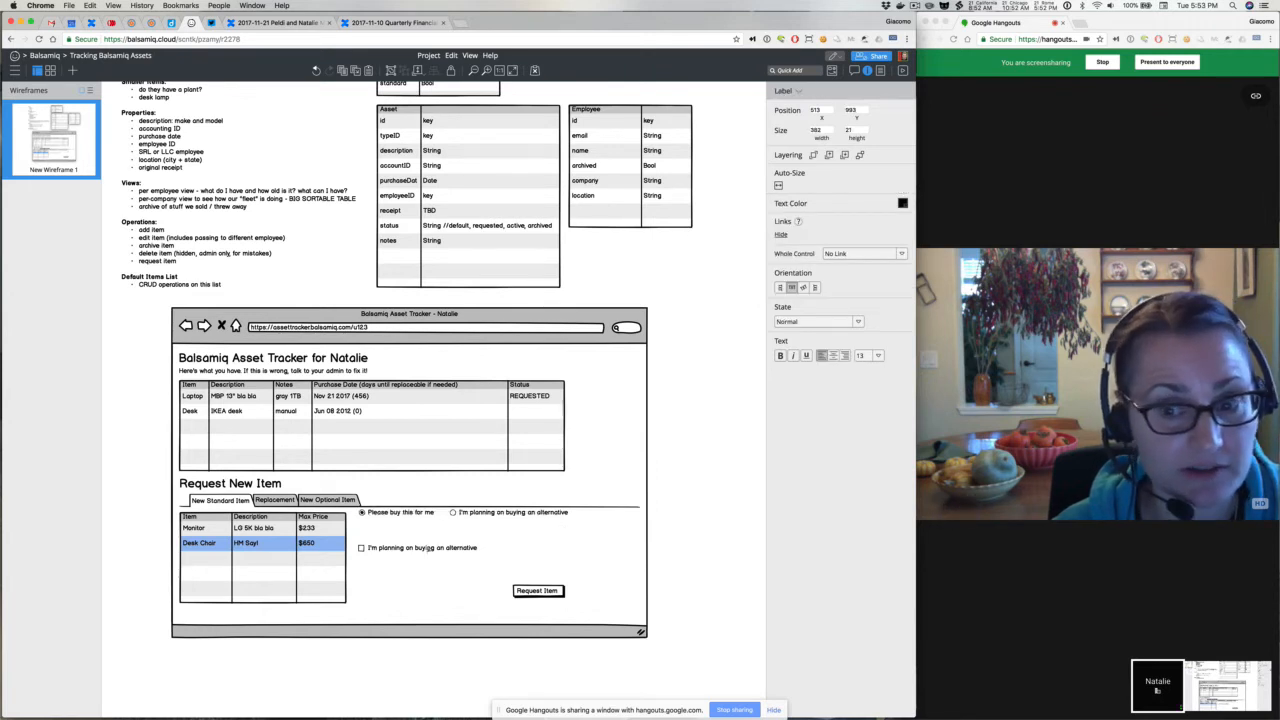
Move both radio buttons slightly down to Y 993 and delete the alternative-purchase checkbox beneath them.
left_click(405, 512)
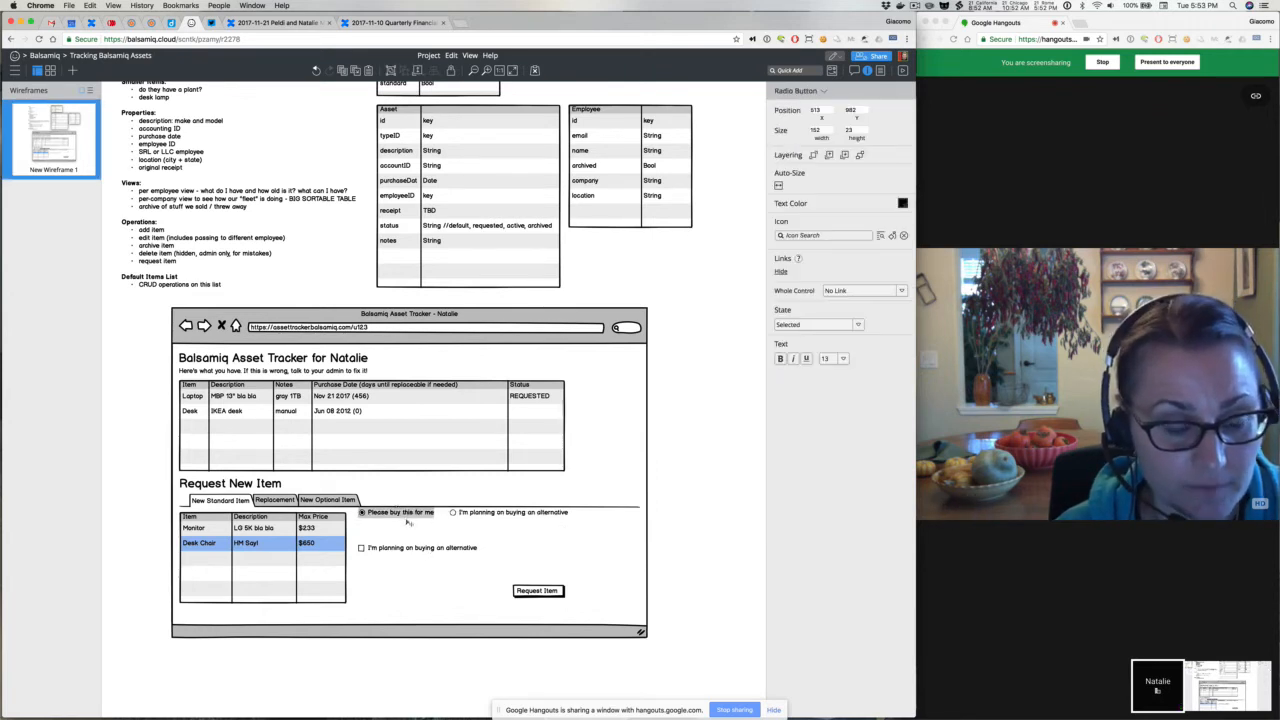
left_click_drag(405, 512, 408, 526)
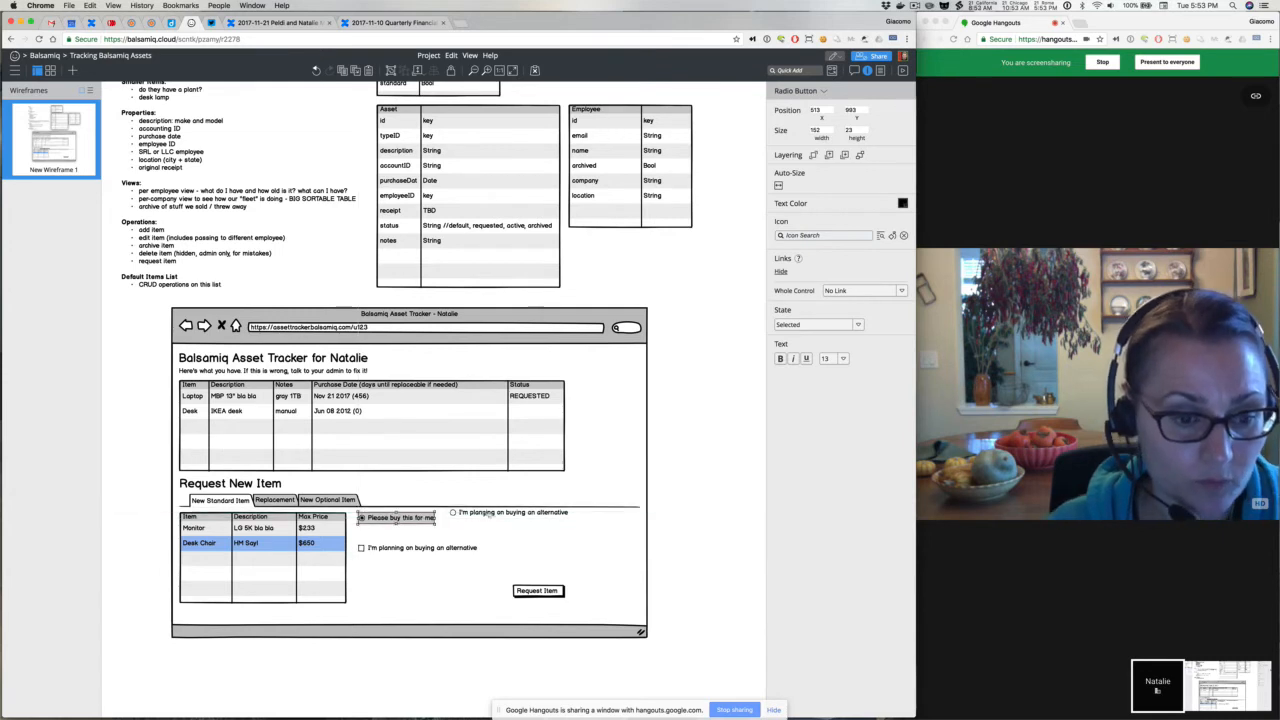
left_click_drag(484, 515, 483, 519)
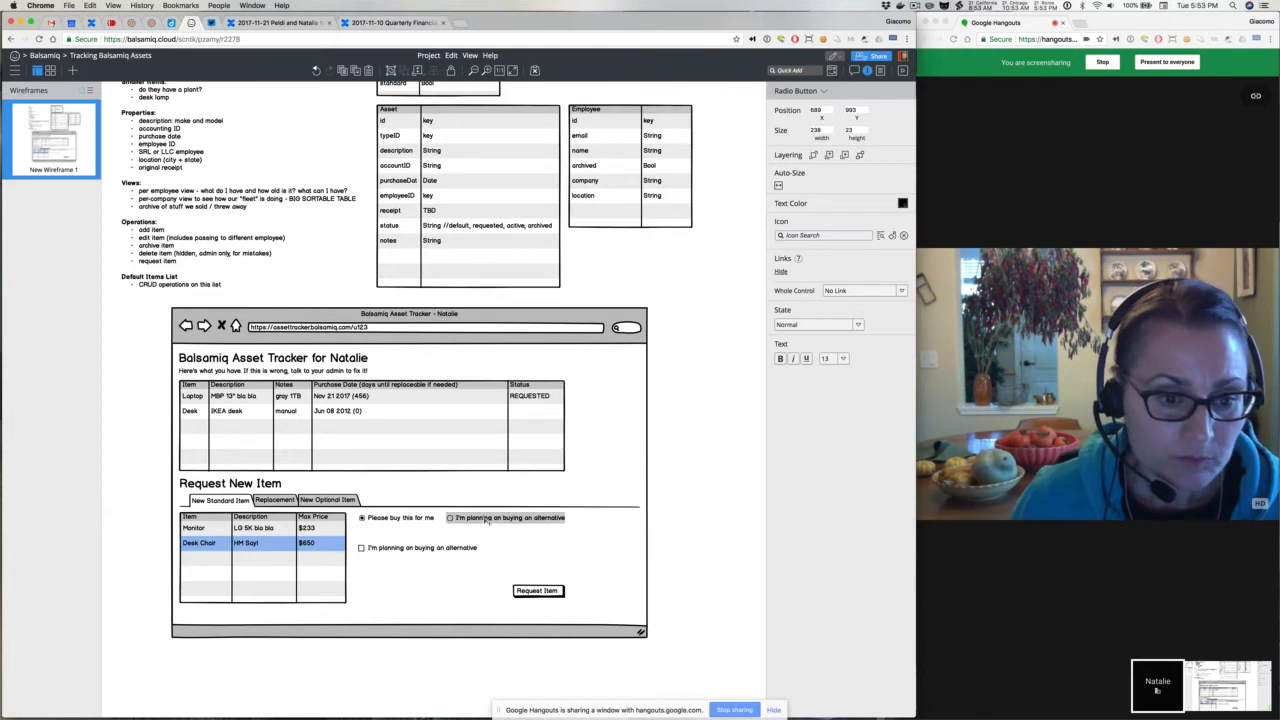
left_click(442, 548)
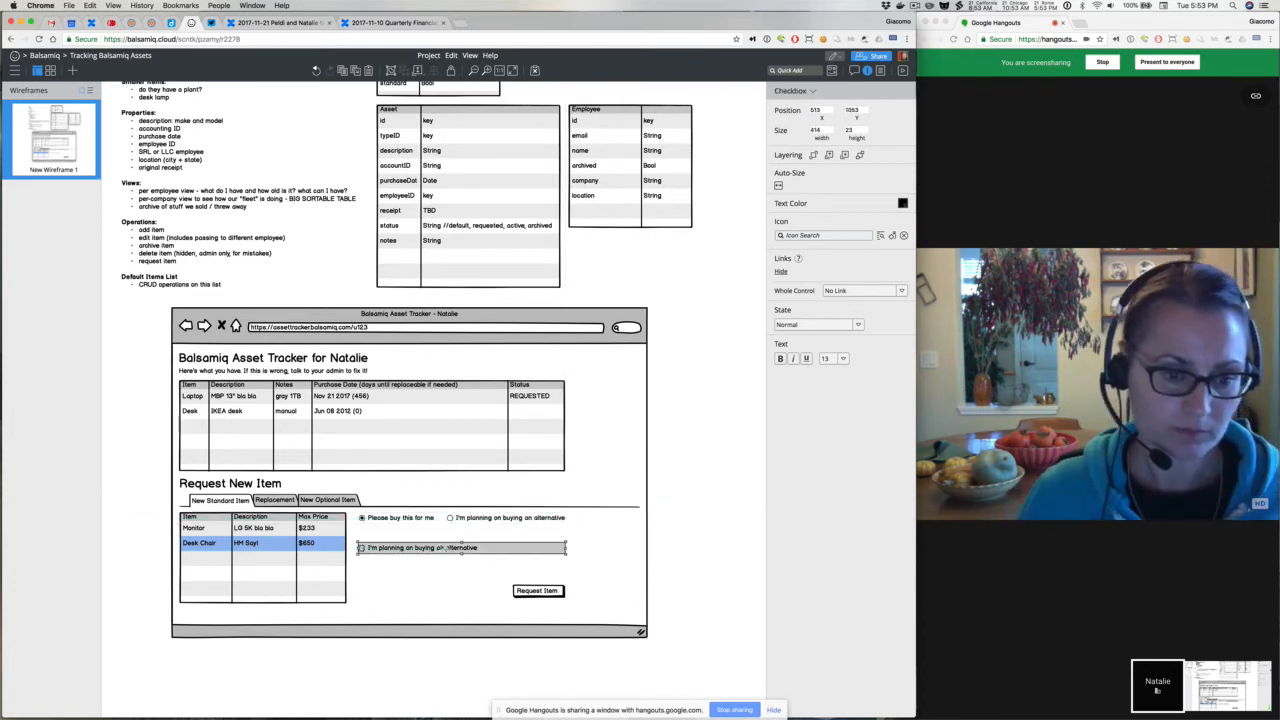
key("Delete")
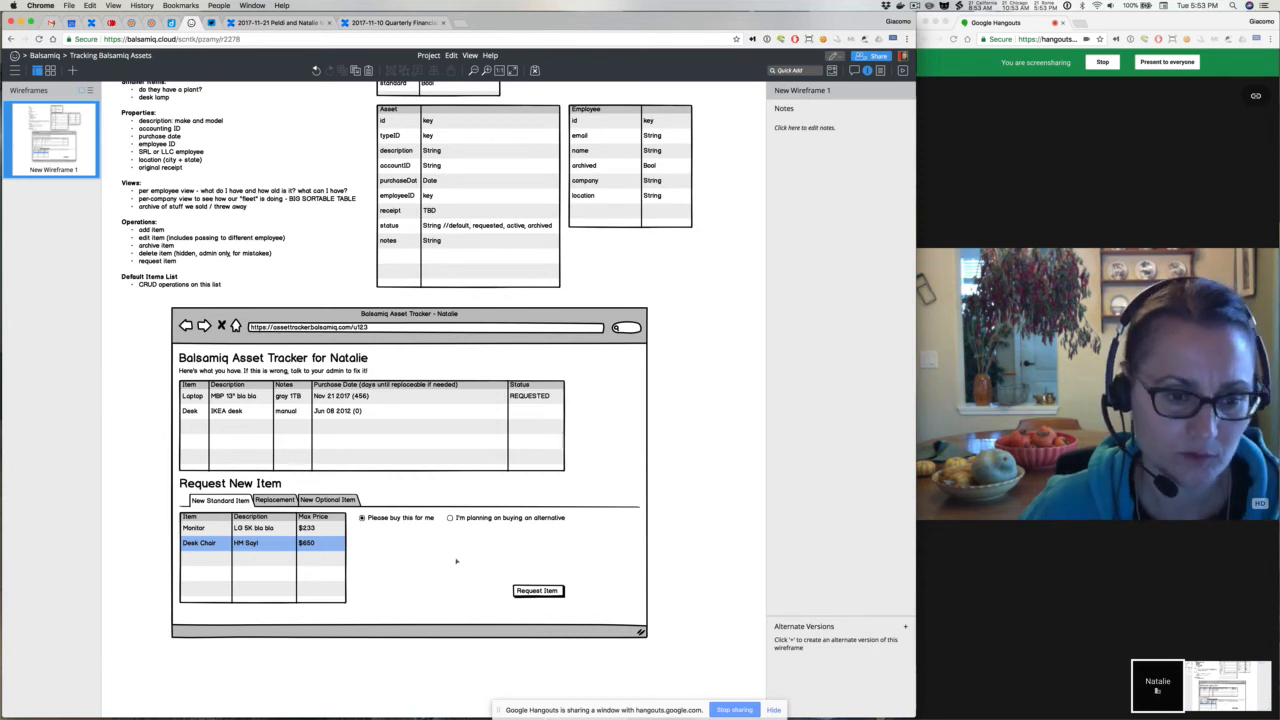
Add a Label and a Text Area and move both into the request form below the radio buttons.
key("slash")
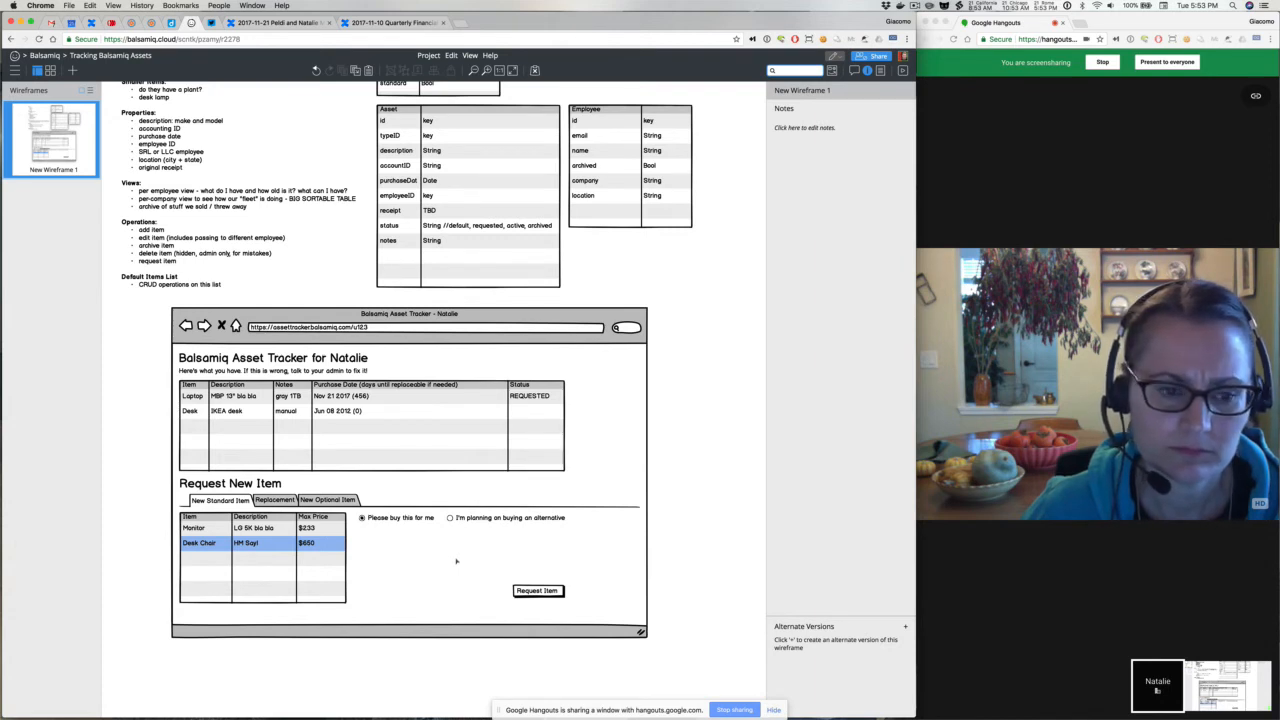
type("la")
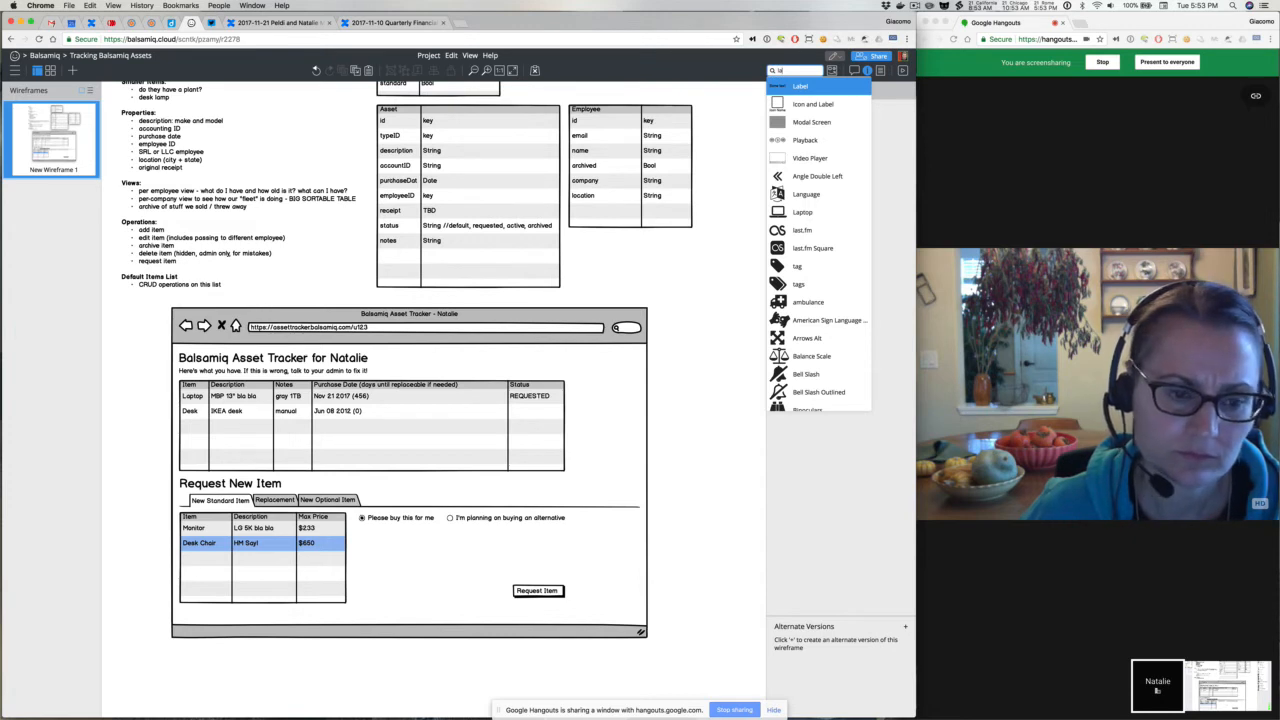
key("Return")
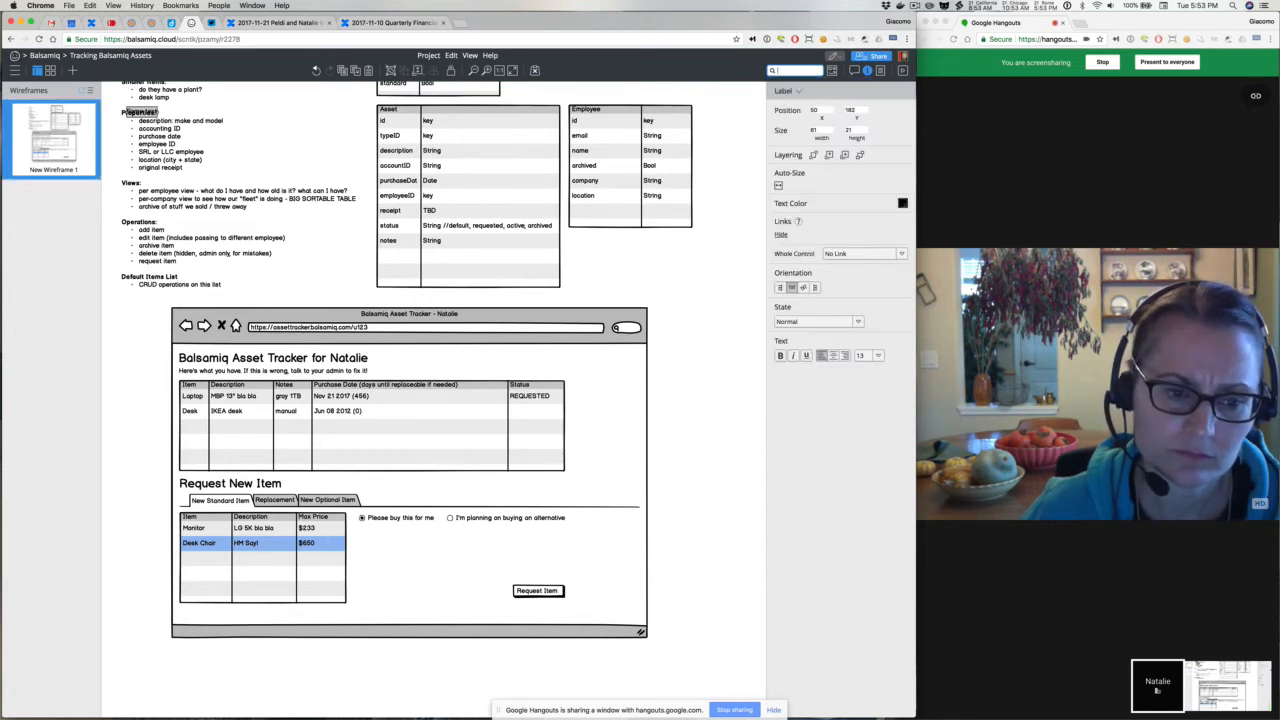
type("tex")
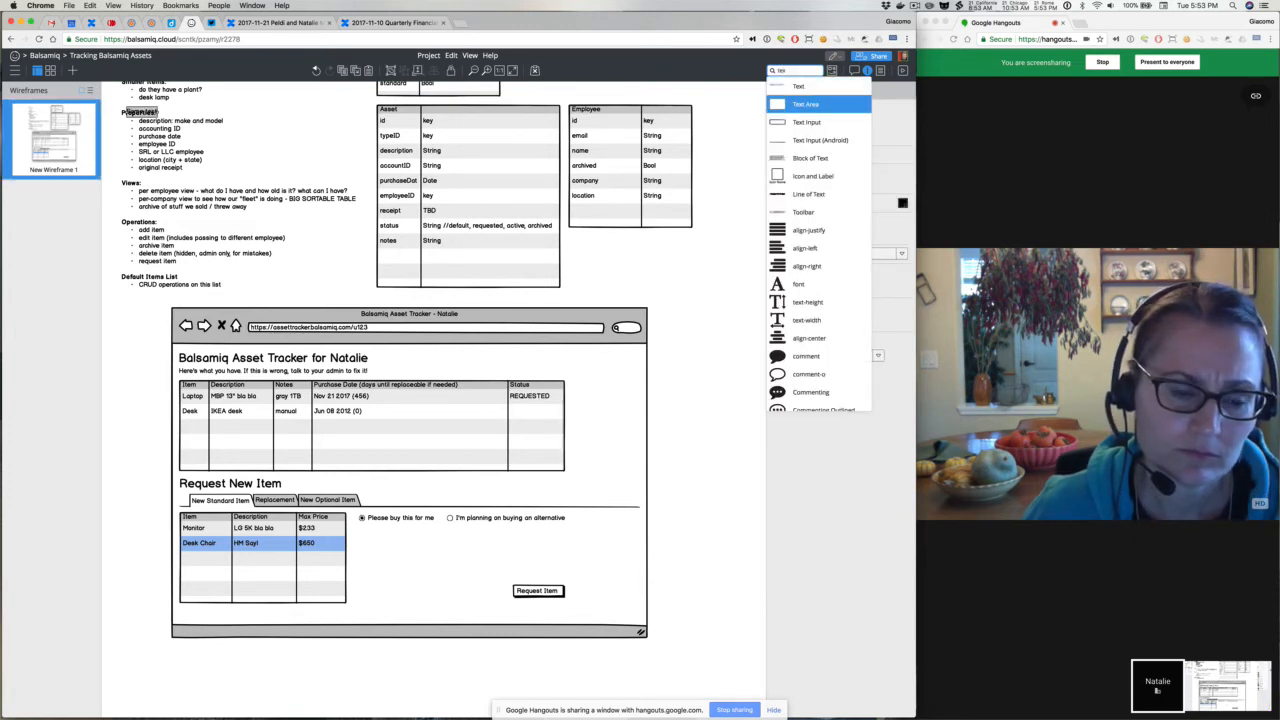
key("Return")
left_click_drag(110, 95, 248, 228)
left_click_drag(185, 168, 406, 607)
left_click(390, 669)
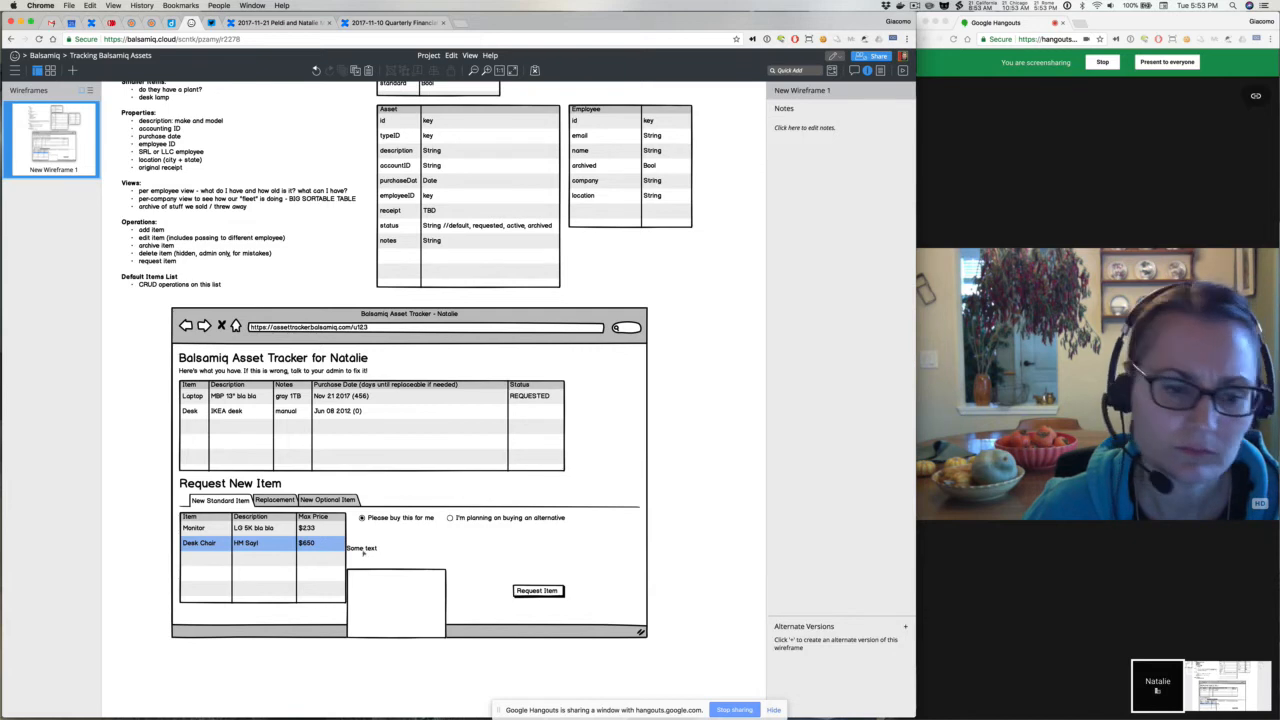
Move the new label directly beneath the radio buttons and set its text to "you MUST specify color of seat and color of wheels".
left_click_drag(364, 550, 389, 527)
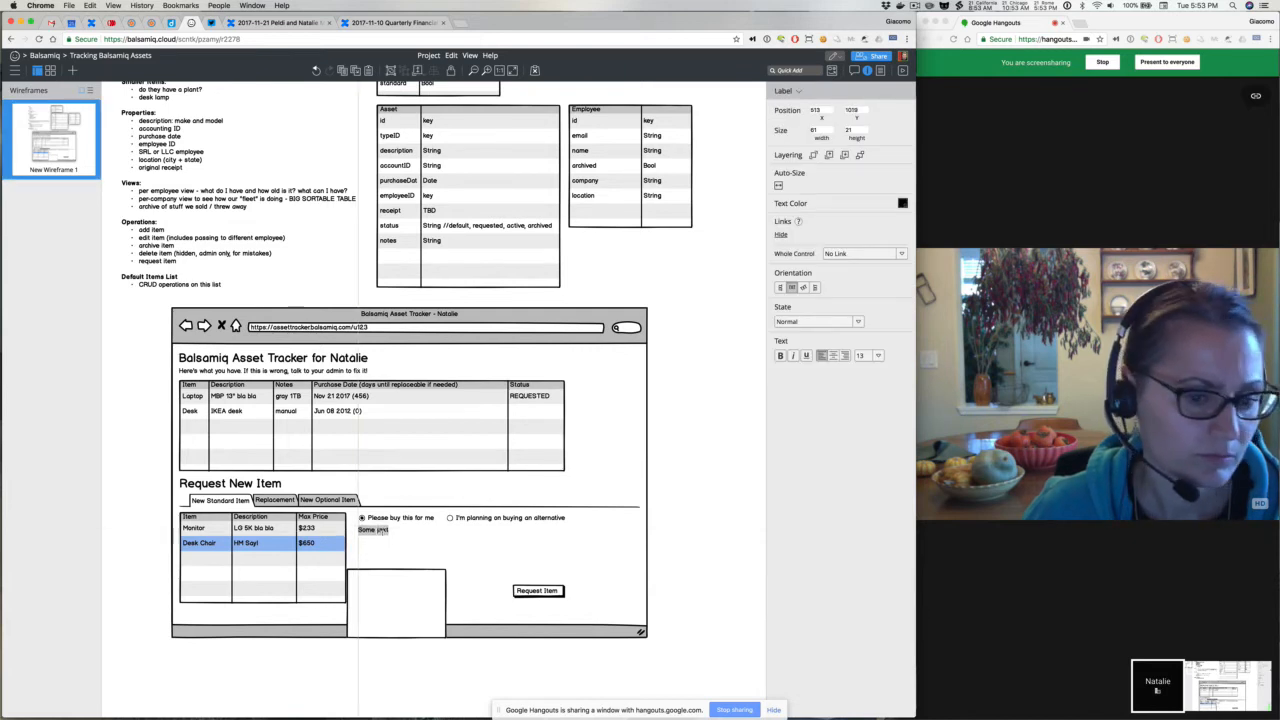
double_click(376, 536)
type("you MUST specify ")
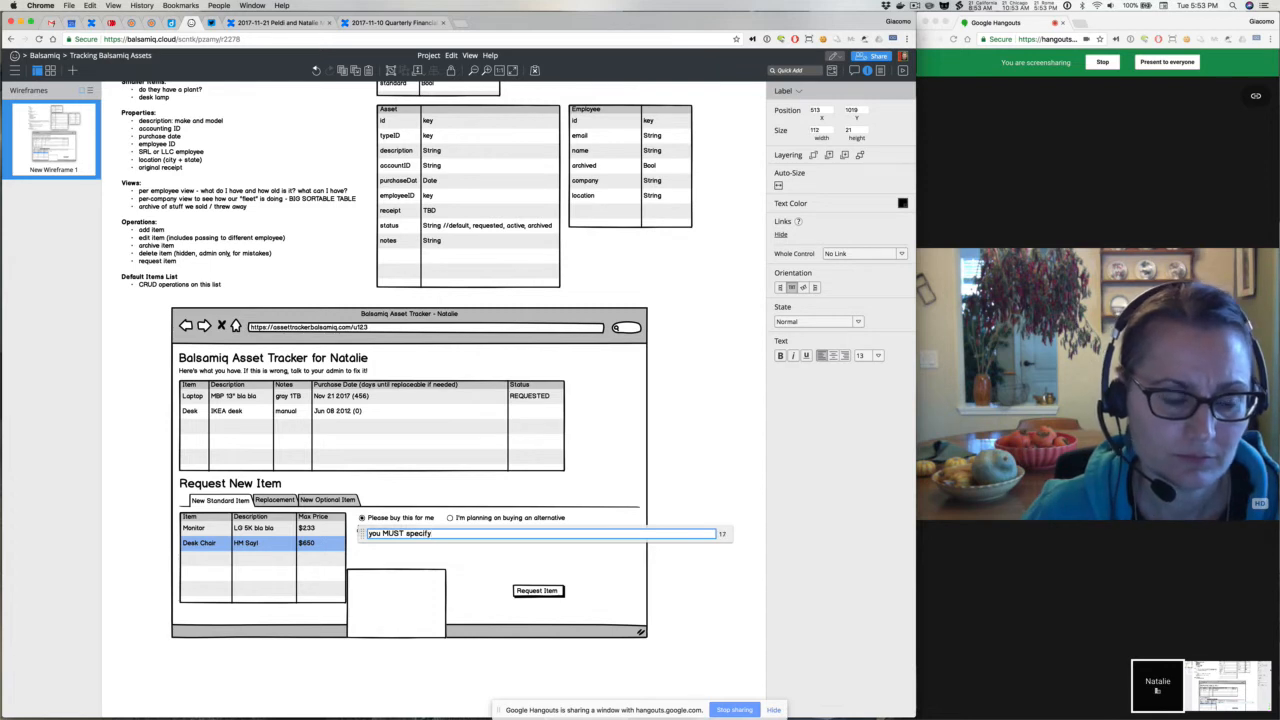
type("color")
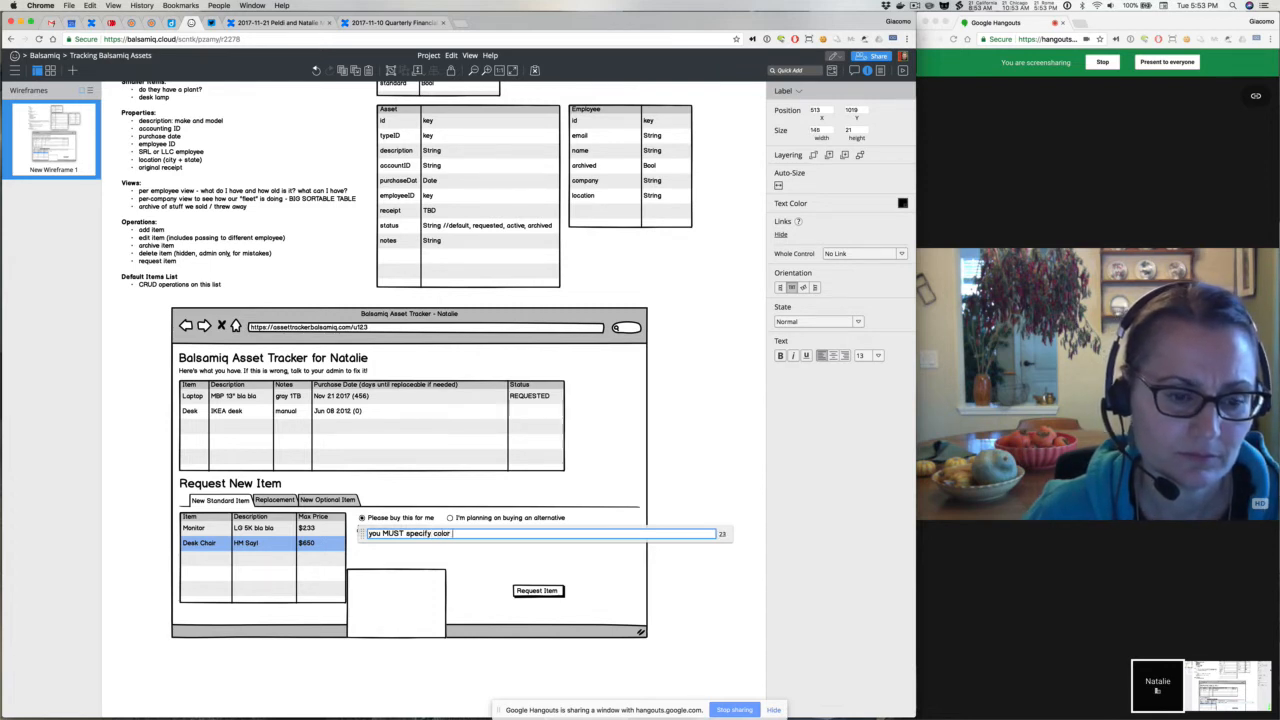
type(" of seat and color ")
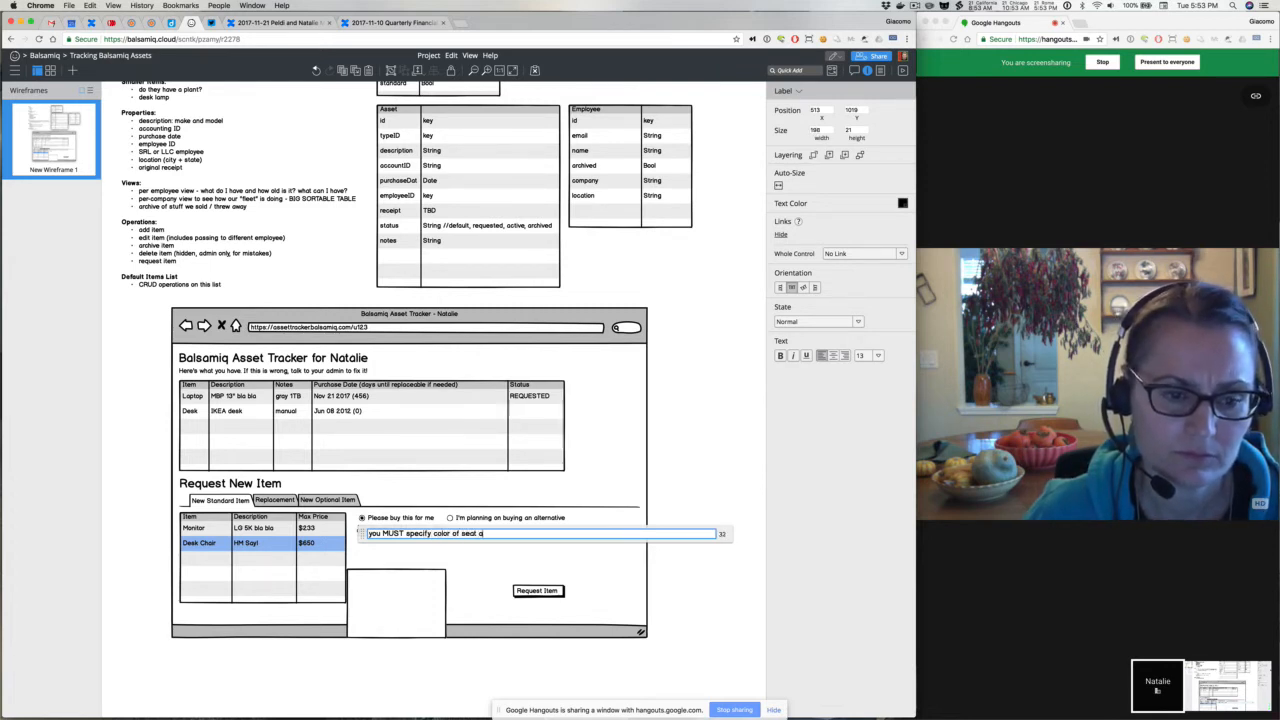
type("of ")
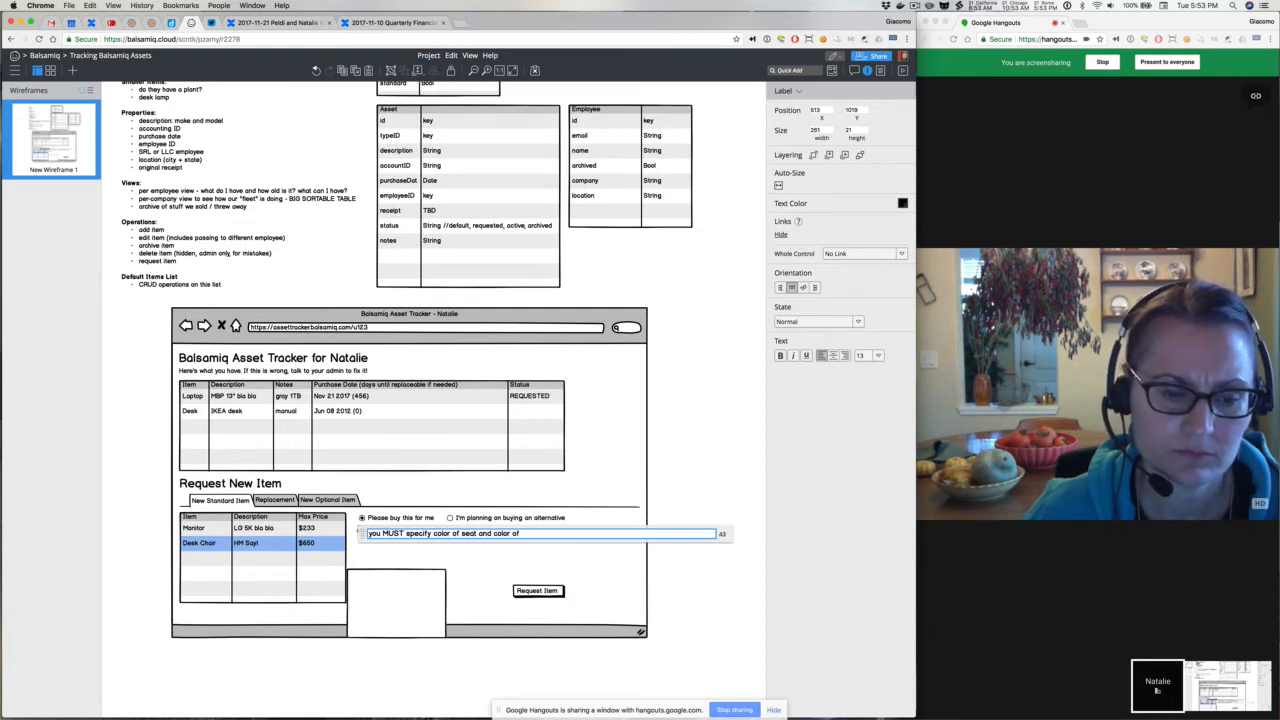
type("wheels")
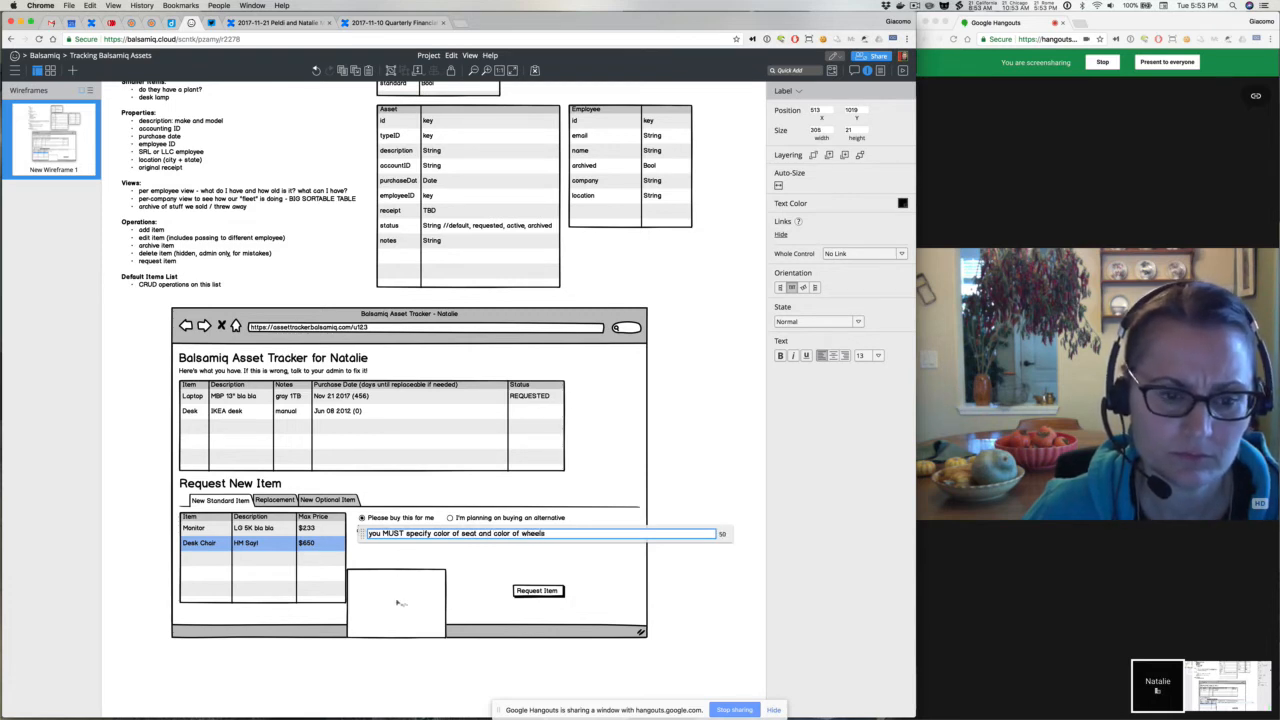
Place the text area directly under the customization label at X 513, Y 1040 and resize it to 421 by 82.
left_click(400, 603)
left_click_drag(400, 603, 390, 557)
left_click_drag(390, 560, 391, 563)
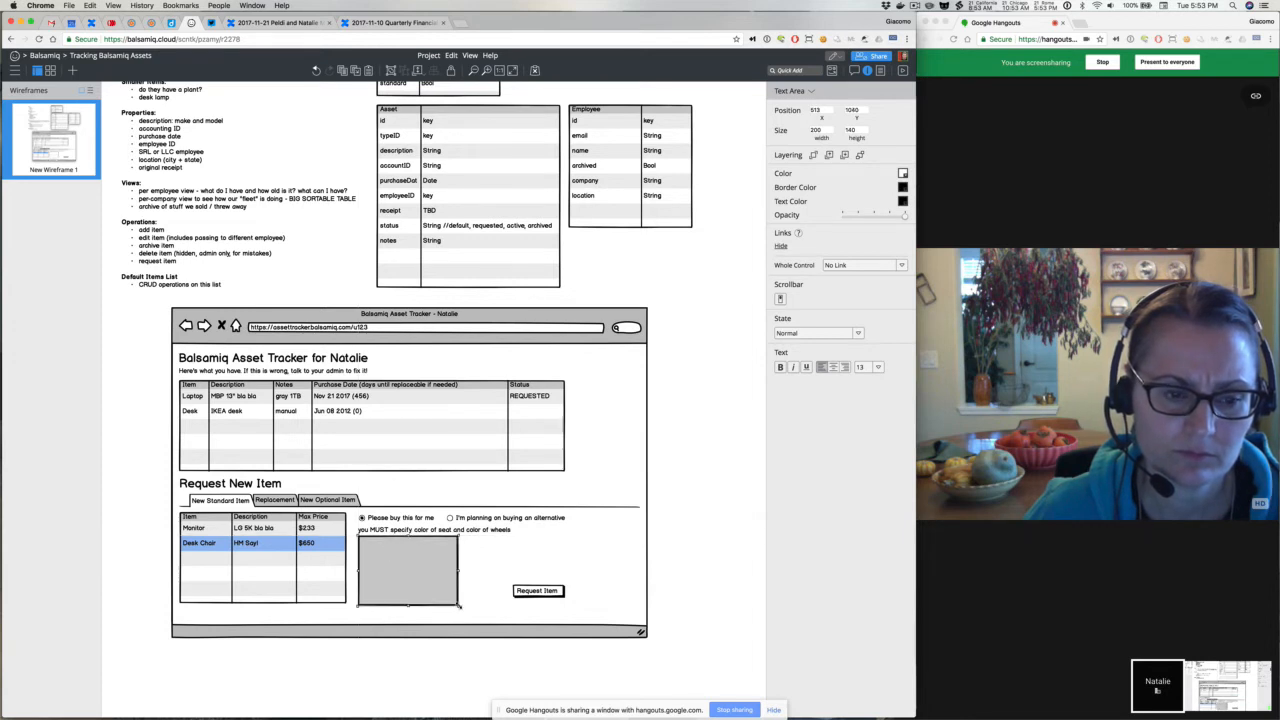
left_click_drag(459, 605, 568, 579)
left_click(425, 530)
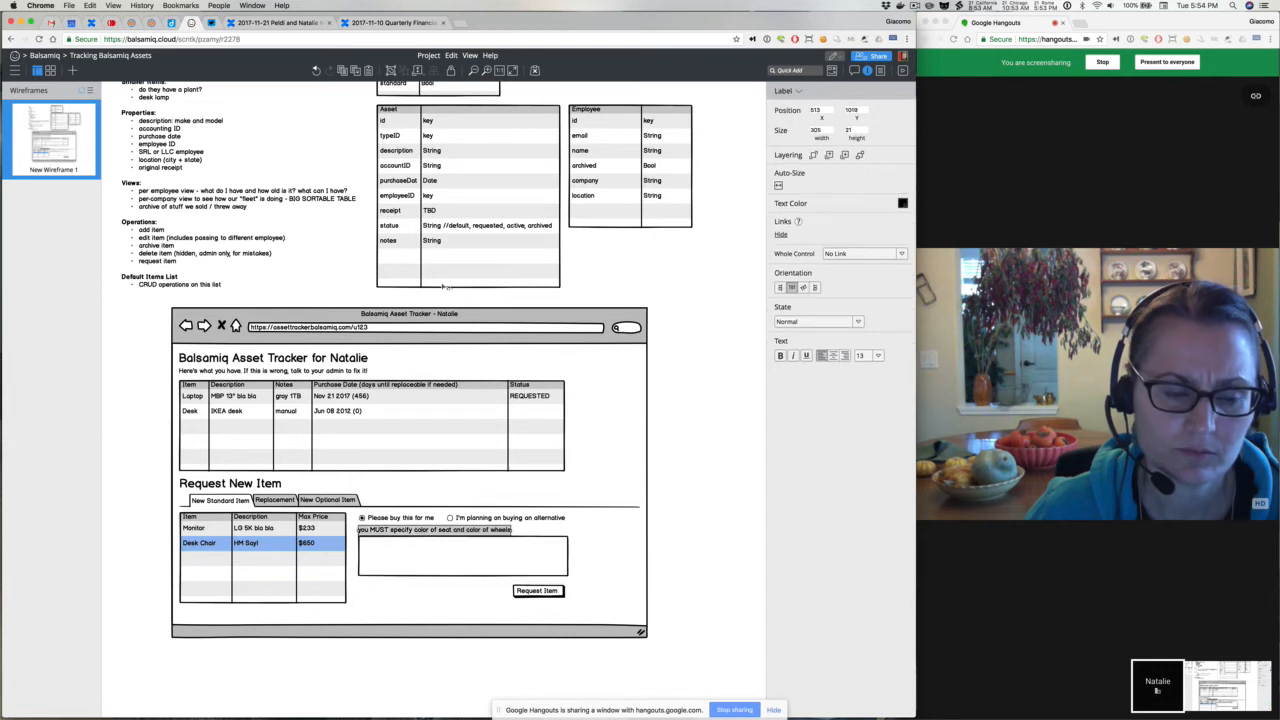
Add a required_customization_label row of type String after the standard row in the AssetType data grid.
scroll(447, 287, "up", 3)
left_click(436, 148)
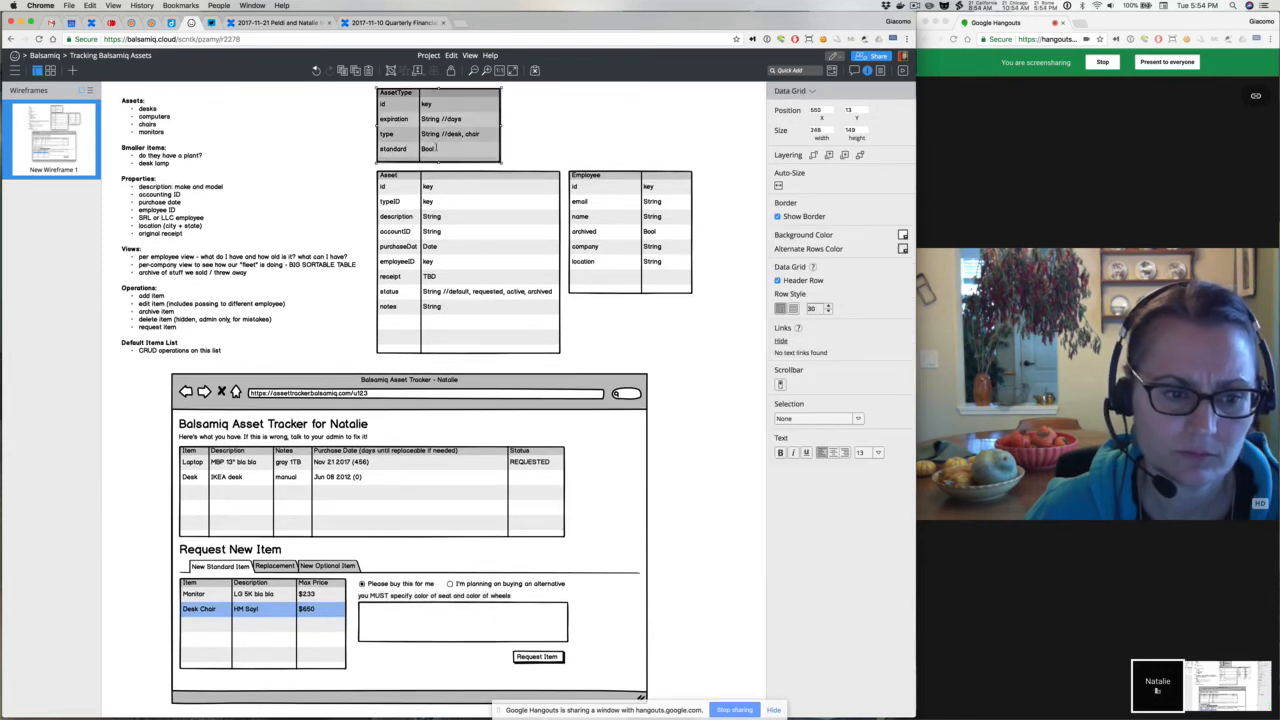
double_click(436, 148)
key("Return")
type("requie")
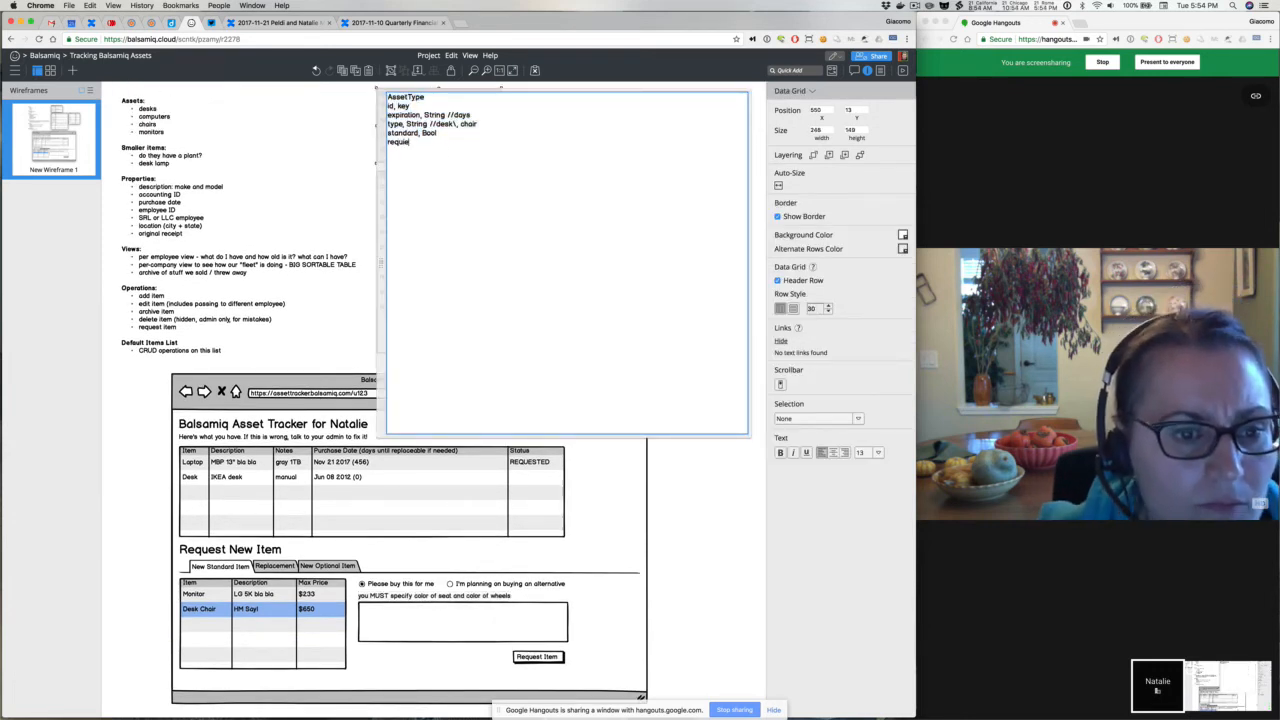
type("d ")
type("customizati")
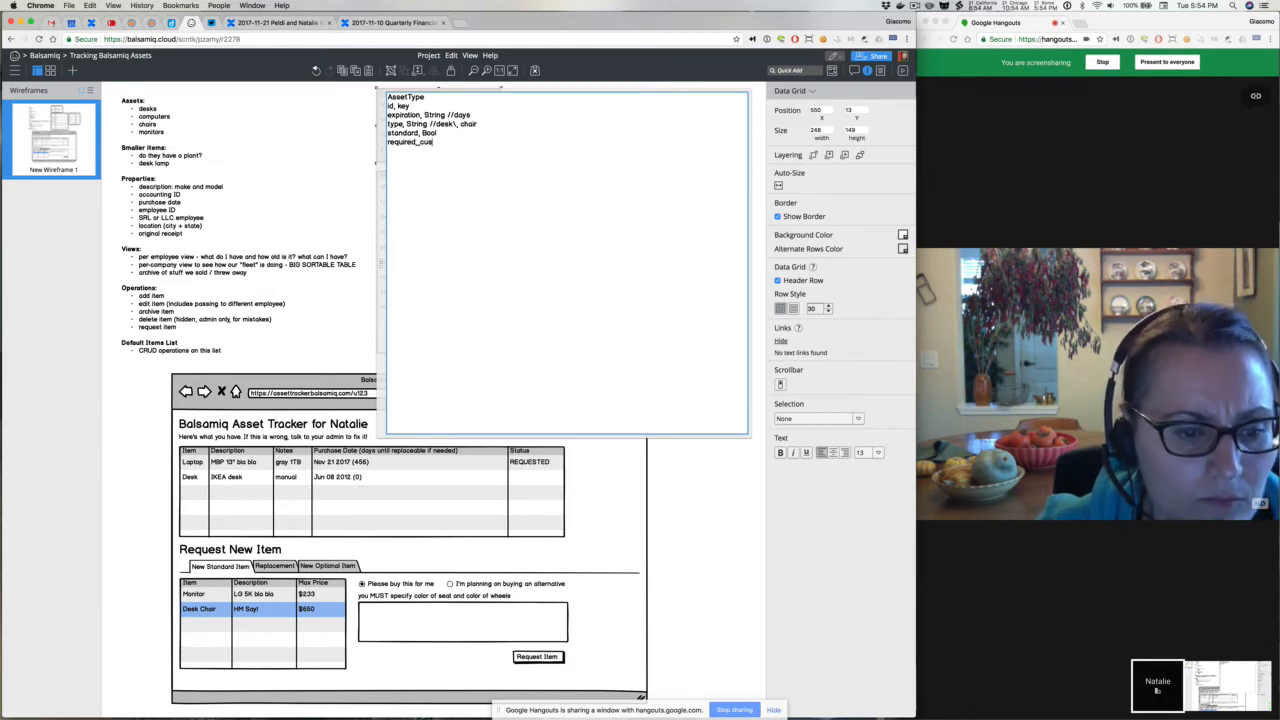
key("BackSpace")
key("BackSpace")
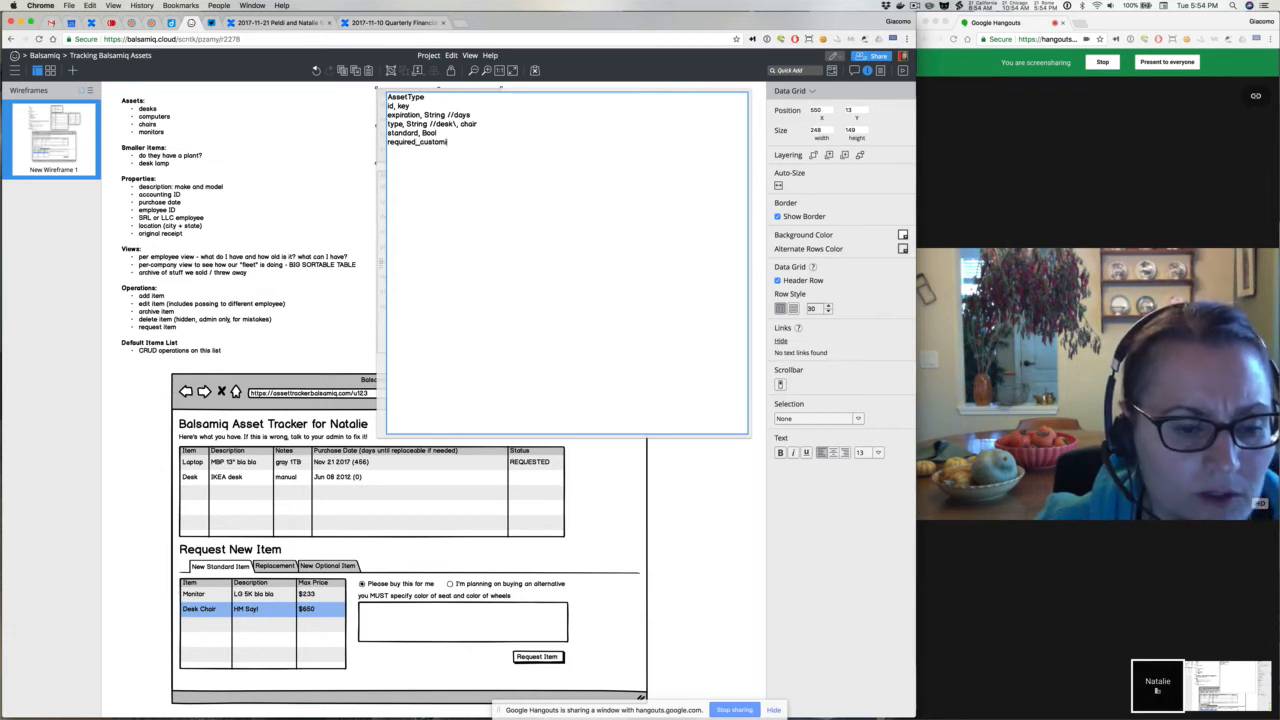
type("zation_labe")
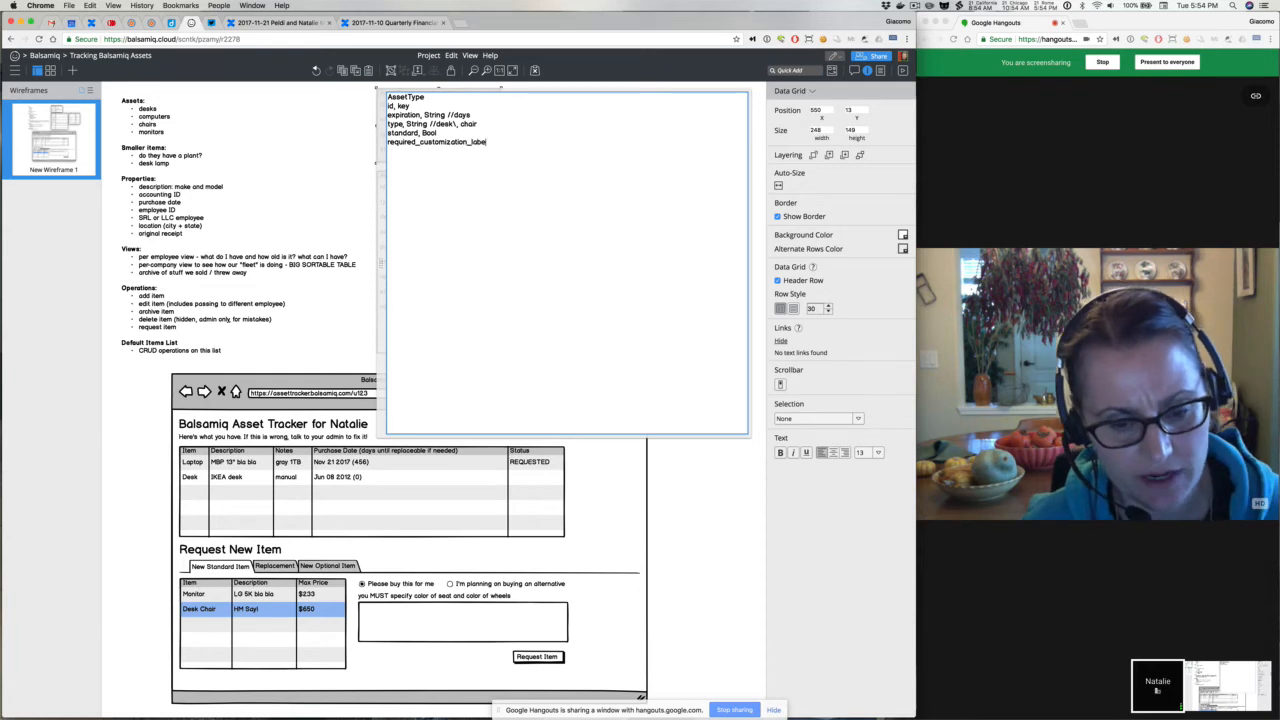
type("l, String")
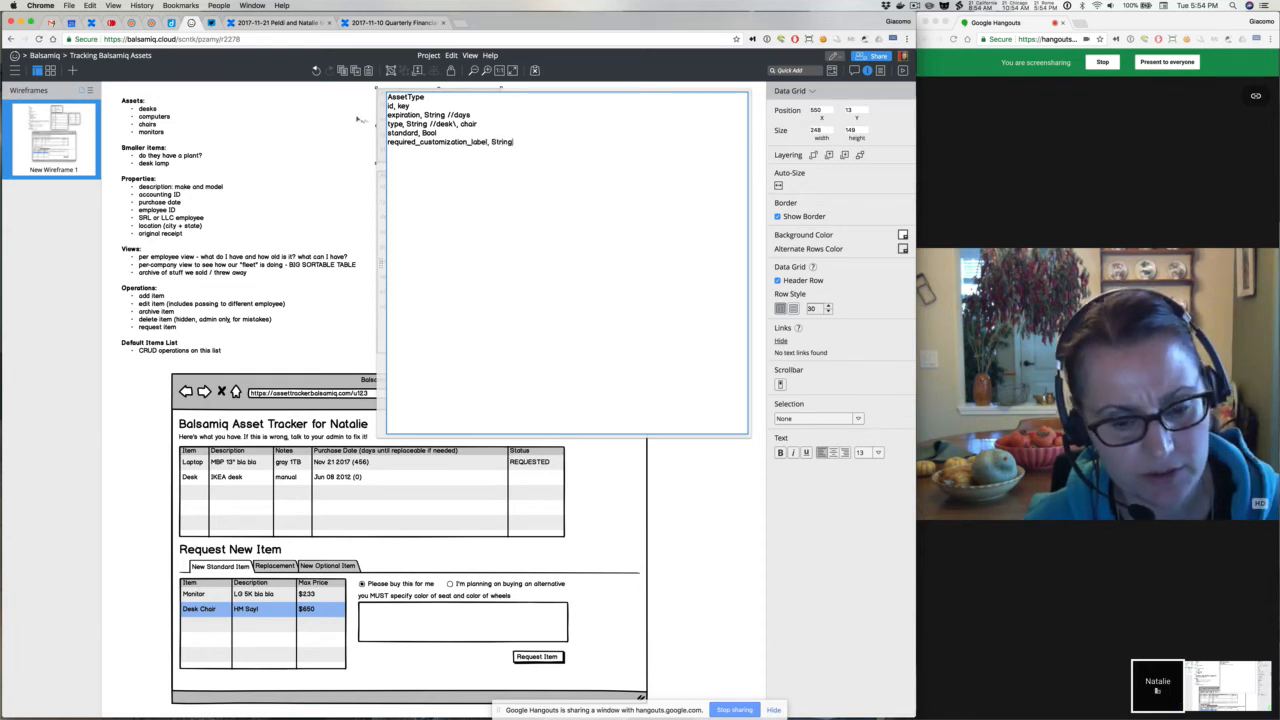
left_click(720, 487)
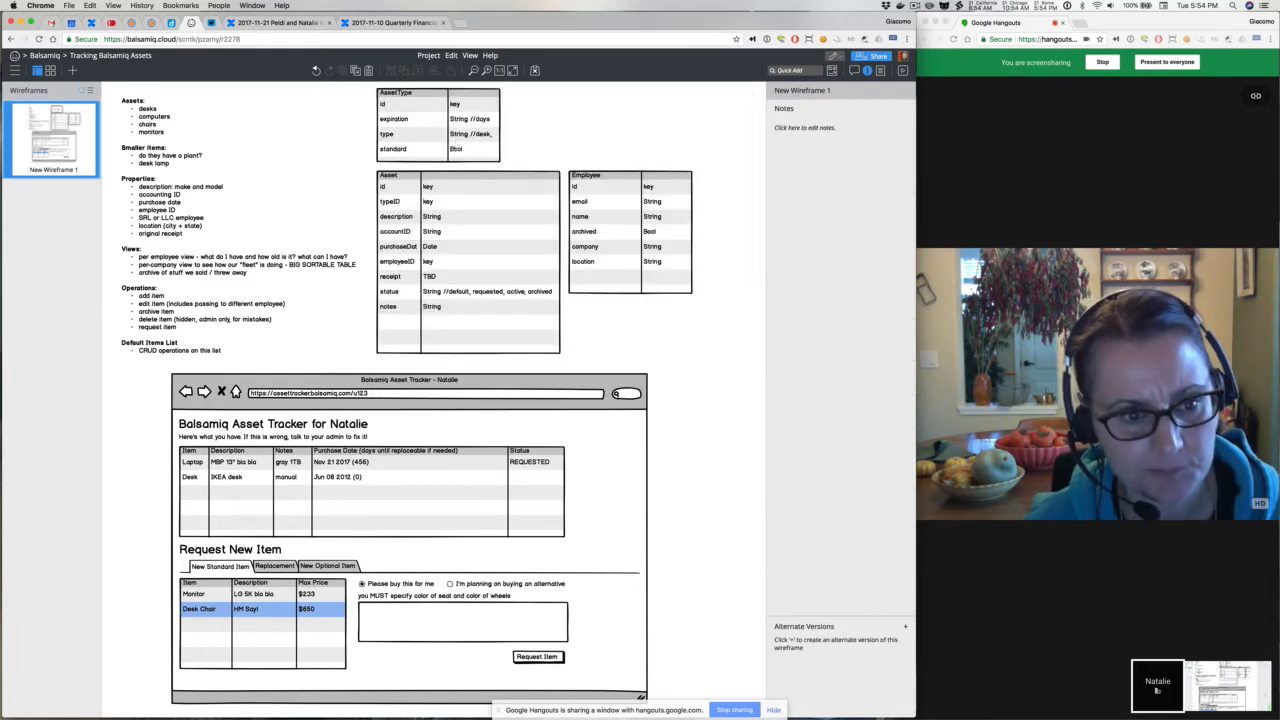
Increase the AssetType grid's height to 178 and move the Asset and Employee grids down to Y 207.
left_click(455, 150)
left_click_drag(445, 163, 443, 178)
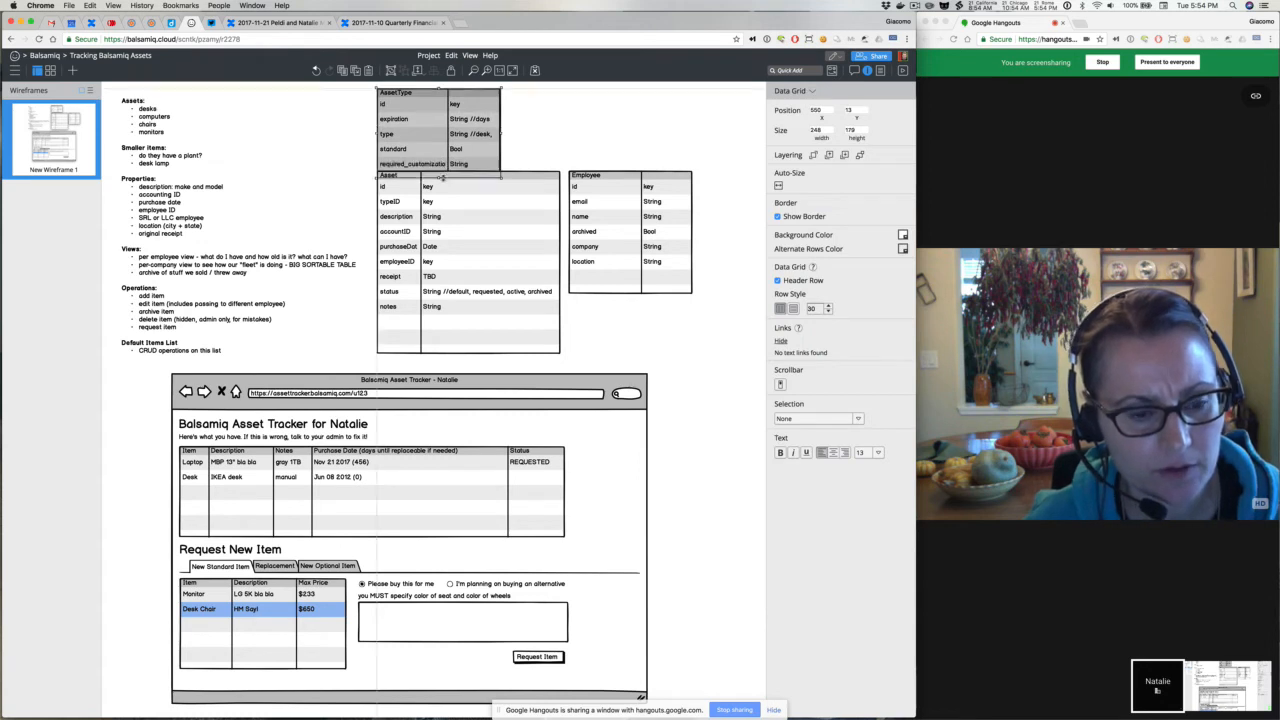
left_click_drag(500, 236, 499, 252)
left_click_drag(622, 242, 619, 256)
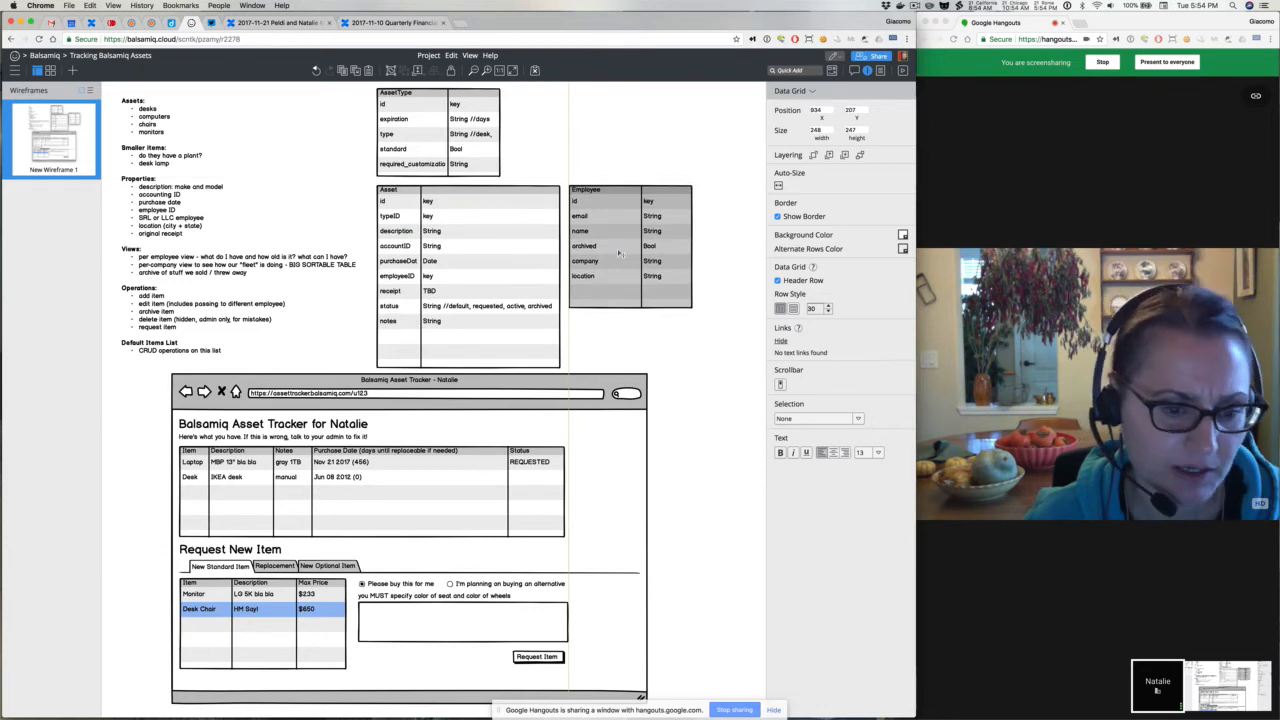
left_click(697, 421)
Add an "edit" link after REQUESTED in the Laptop row's Status cell of the assigned items grid.
scroll(697, 421, "down", 3)
left_click(440, 513)
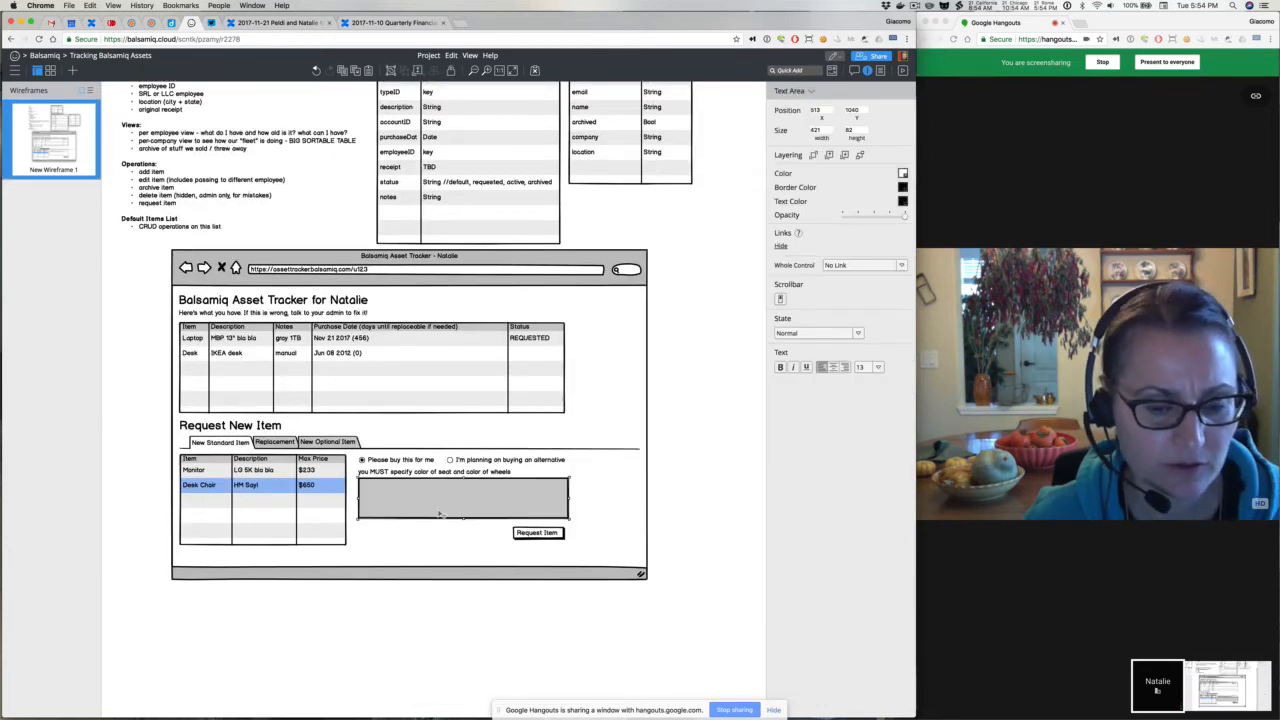
scroll(440, 513, "up", 1)
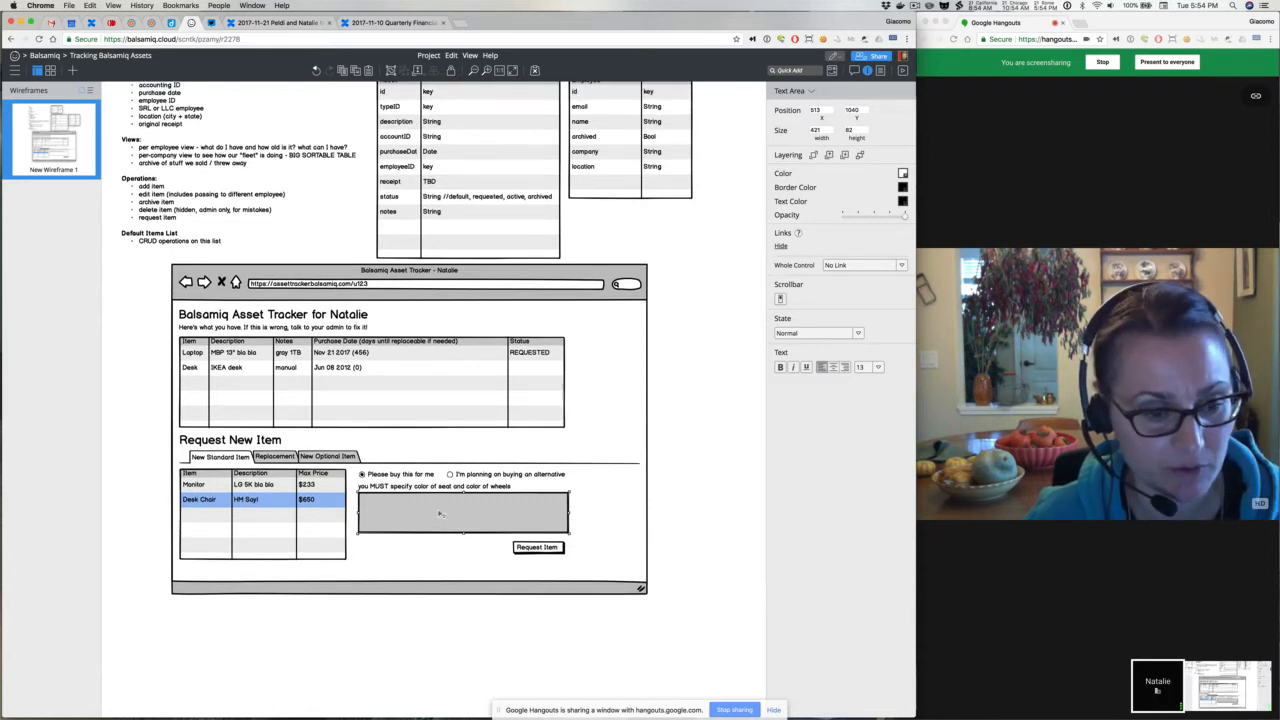
left_click(410, 403)
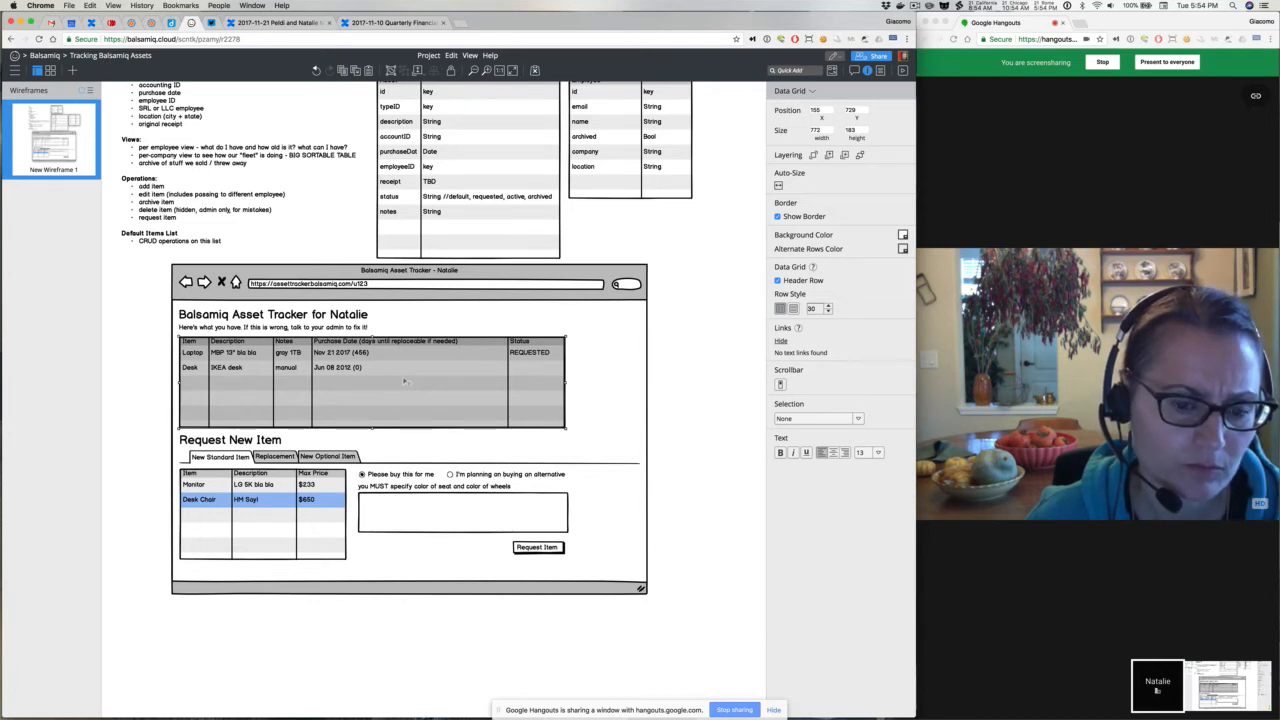
double_click(475, 360)
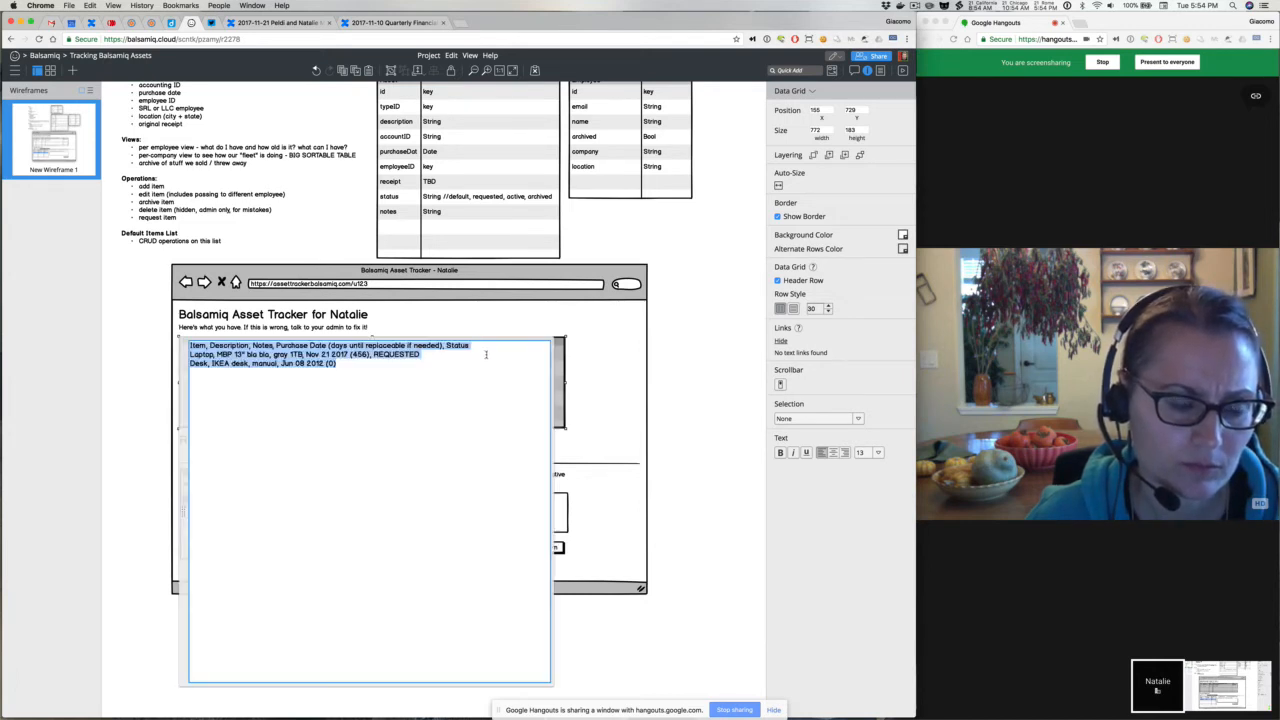
left_click(422, 354)
type("[edit]")
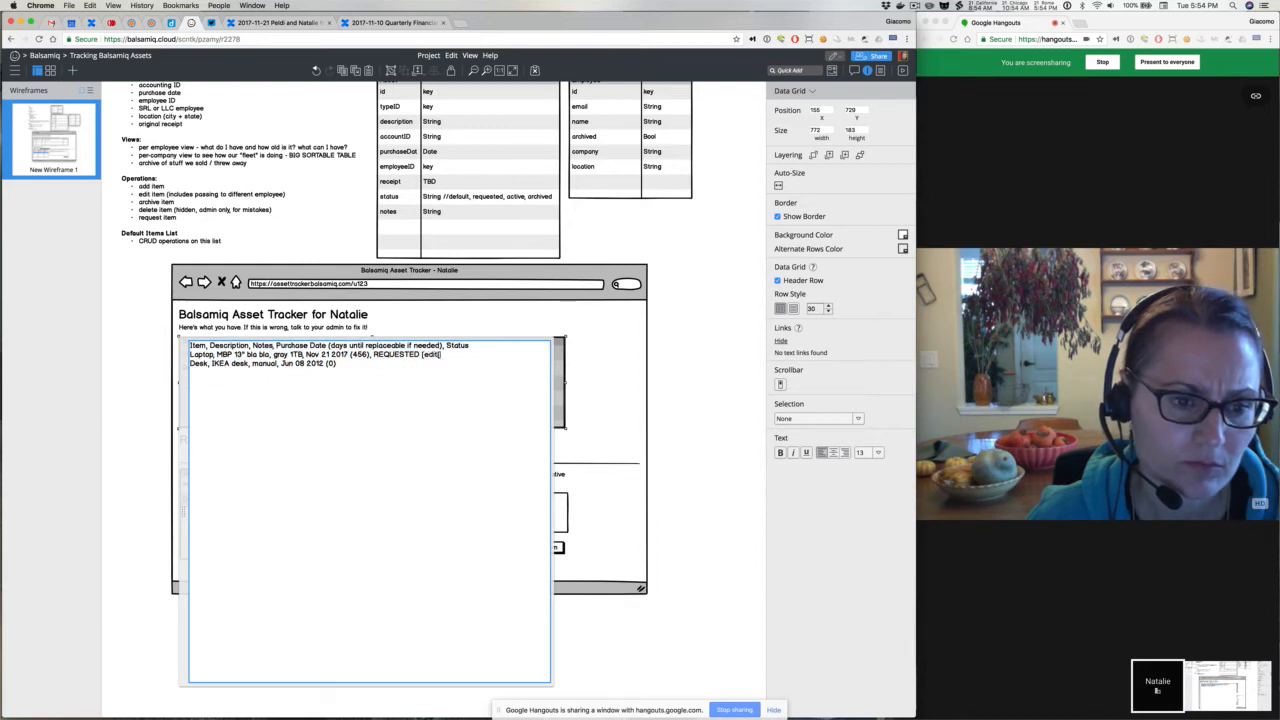
left_click(735, 343)
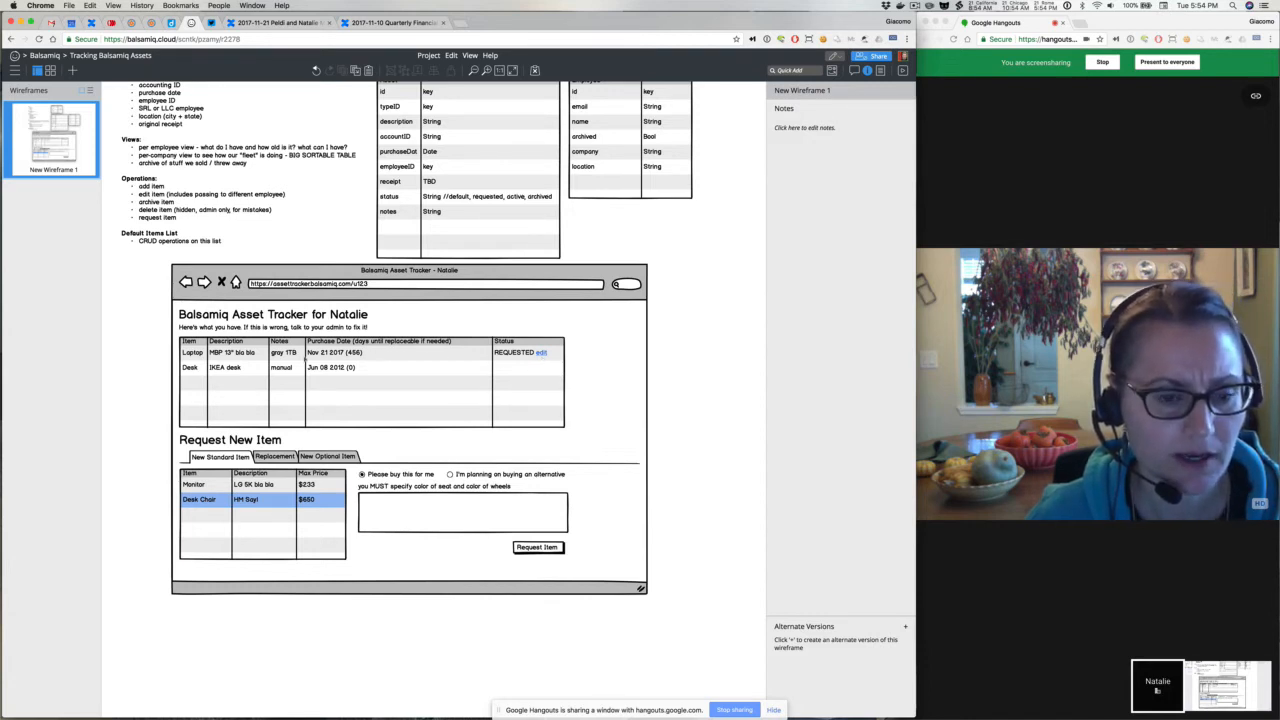
Rename the Notes column header to "Customization" in the assigned items grid.
double_click(291, 363)
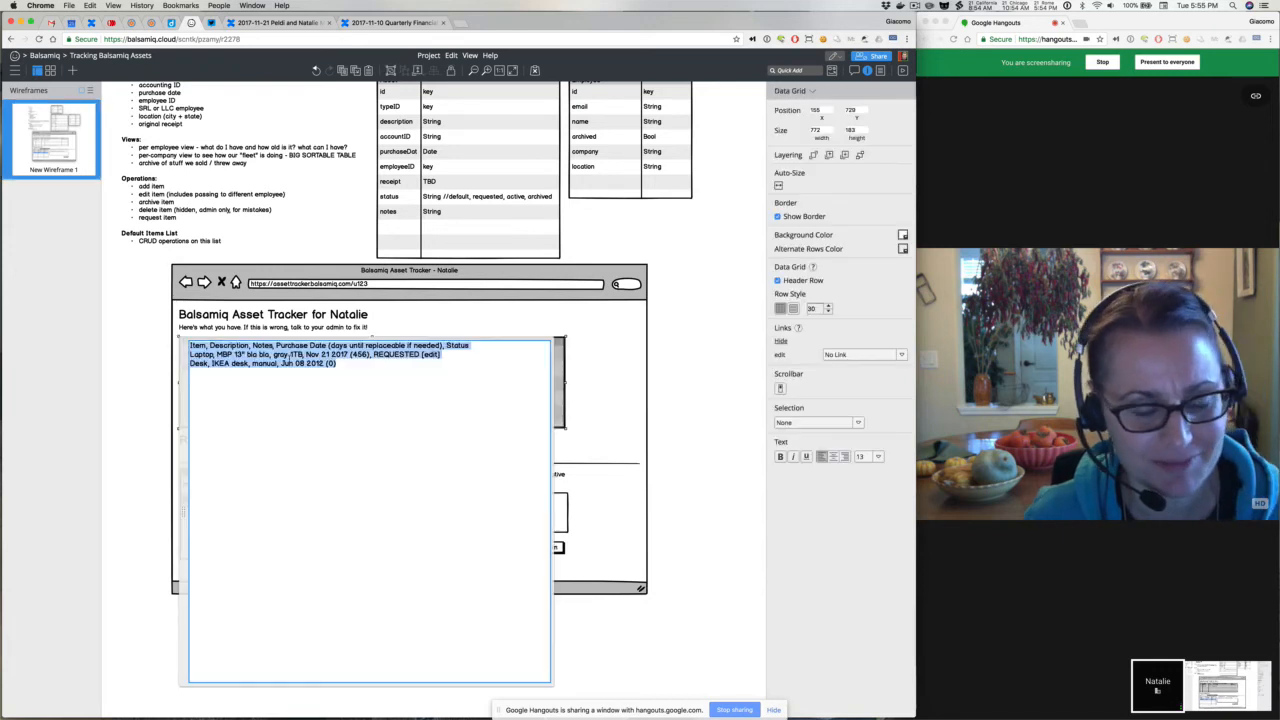
left_click(134, 351)
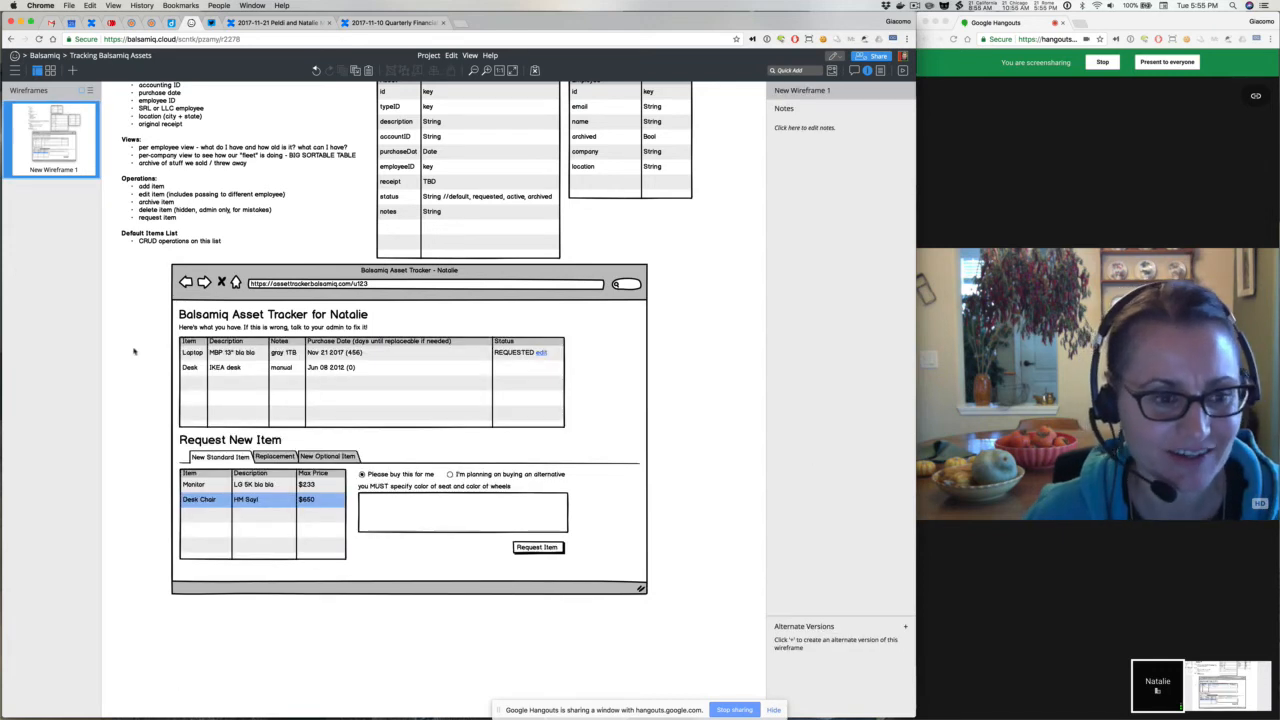
left_click(277, 362)
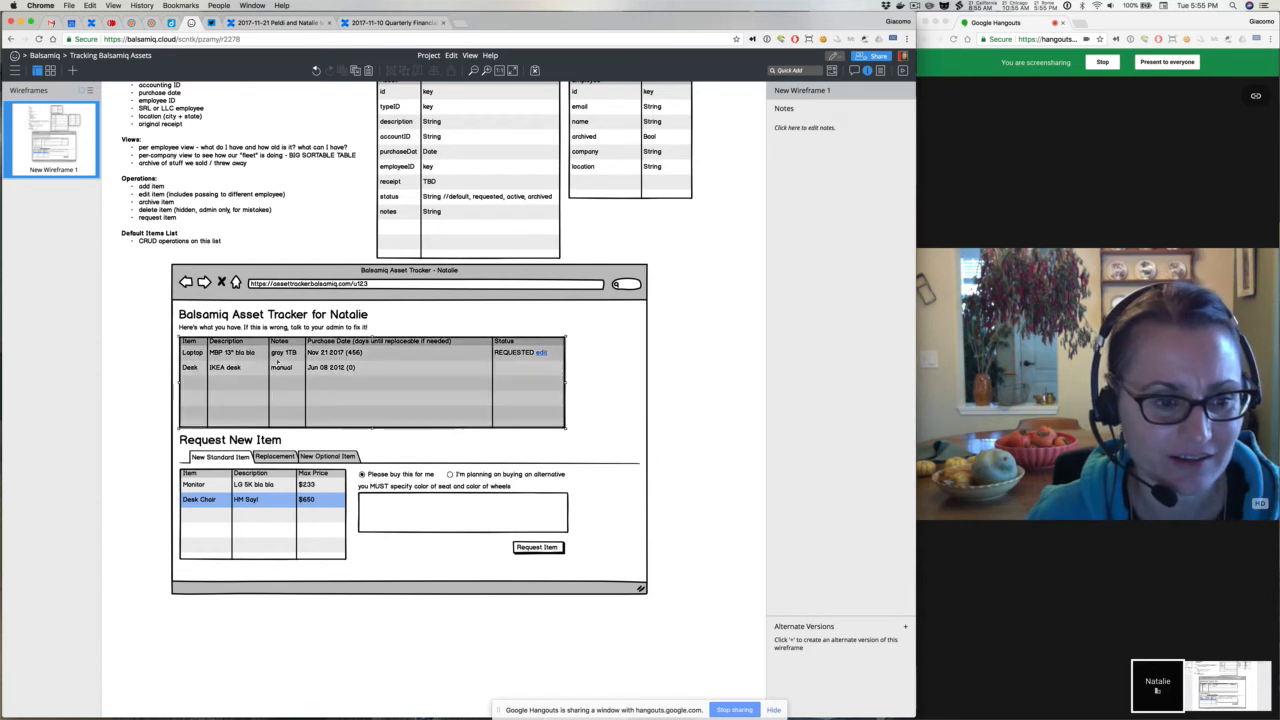
double_click(277, 362)
double_click(265, 345)
type("Custom")
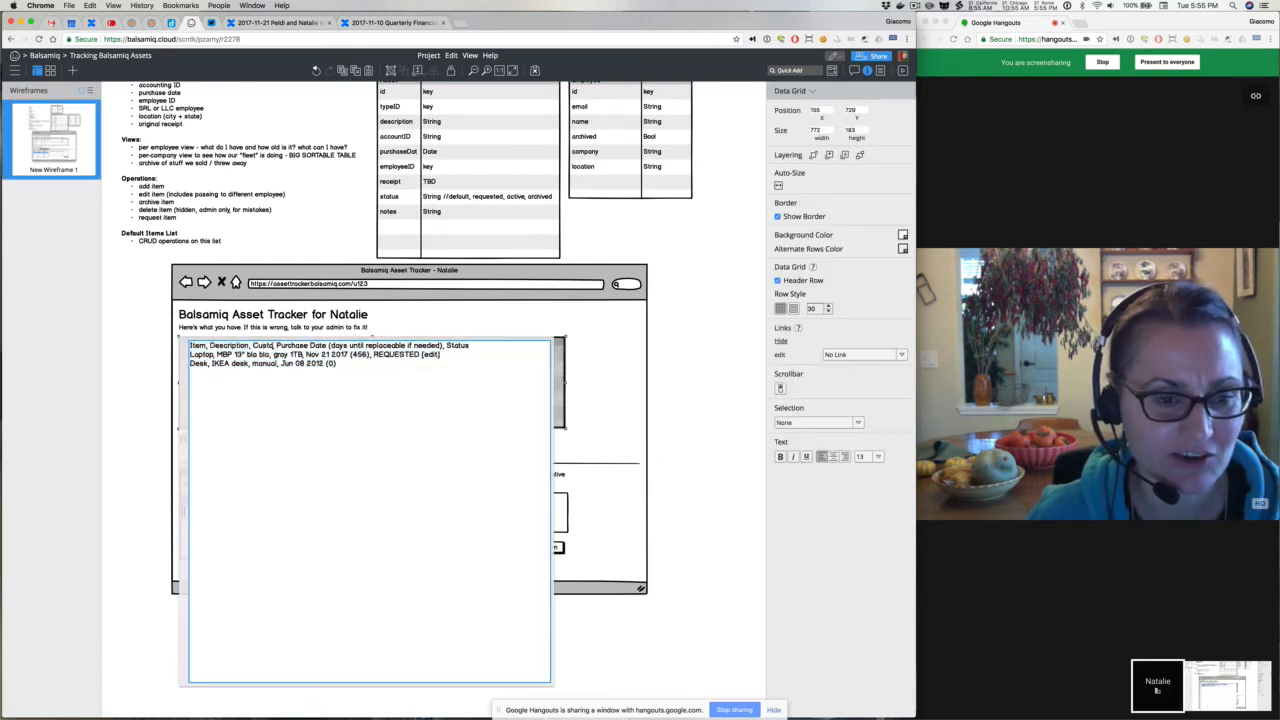
type("ization")
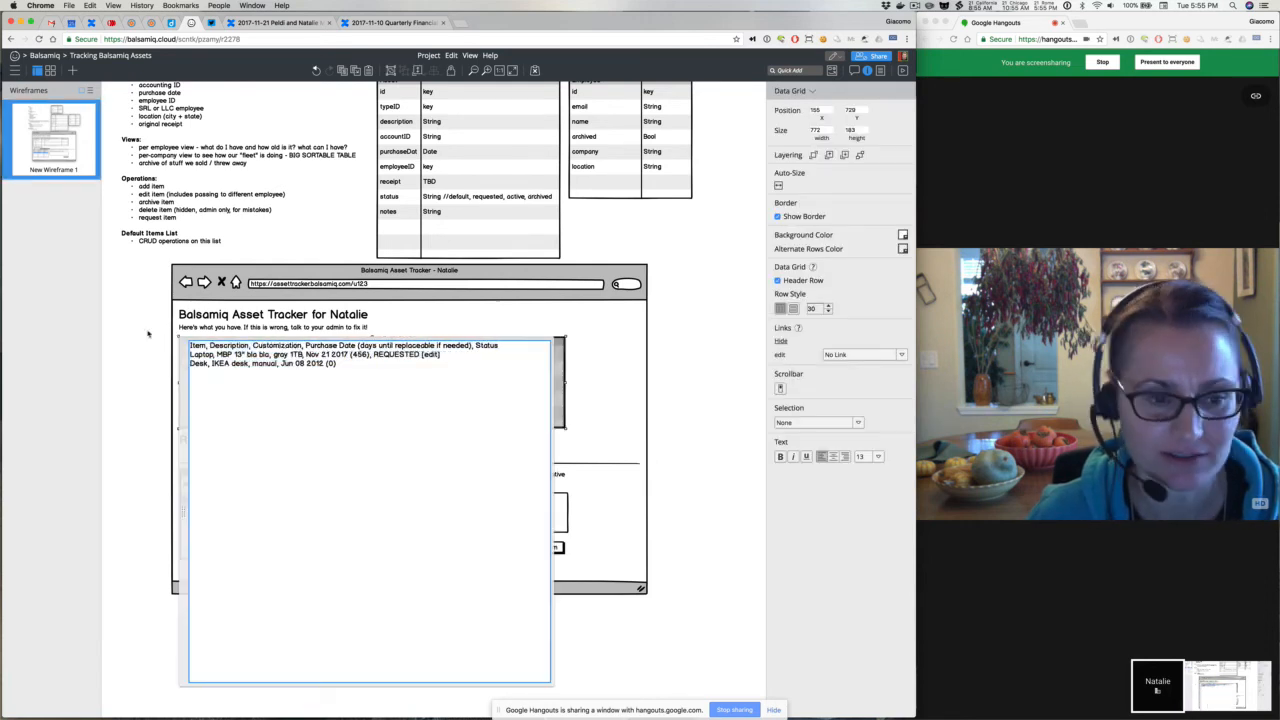
left_click(147, 334)
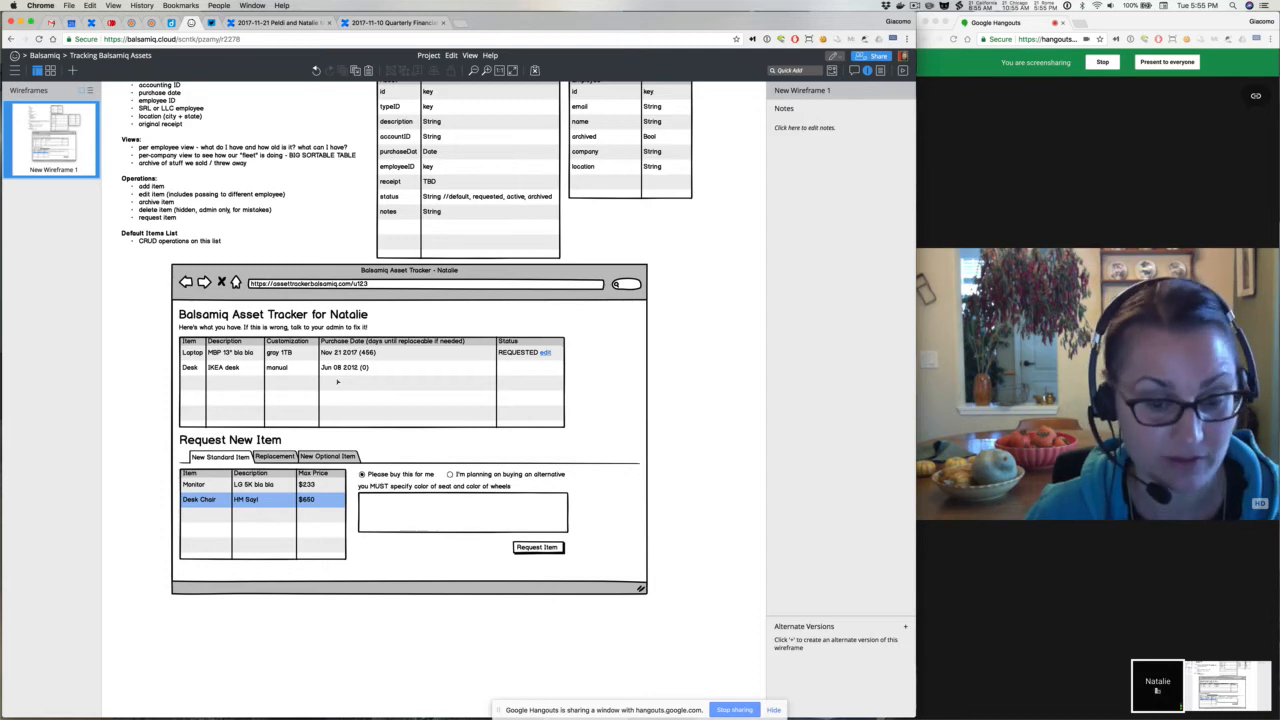
Insert "ordered" between requested and active in the status row's comment of the Asset data grid, escaping its comma.
scroll(409, 231, "up", 3)
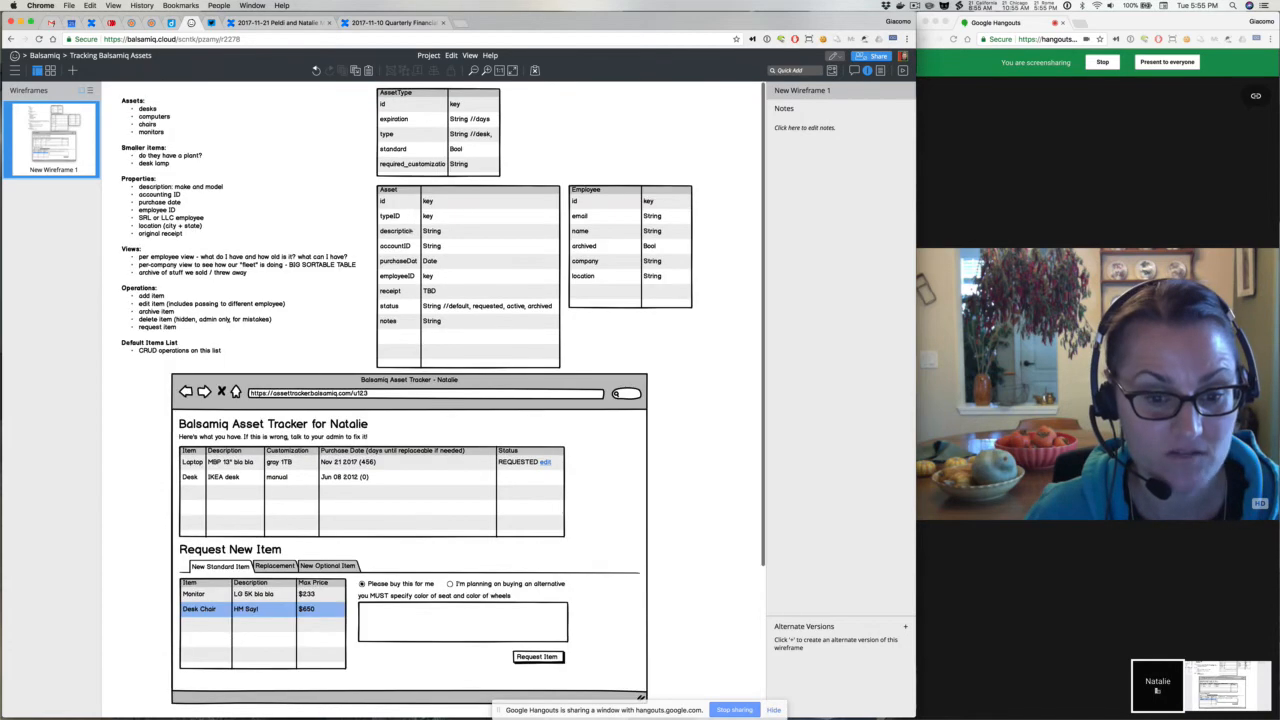
left_click(435, 160)
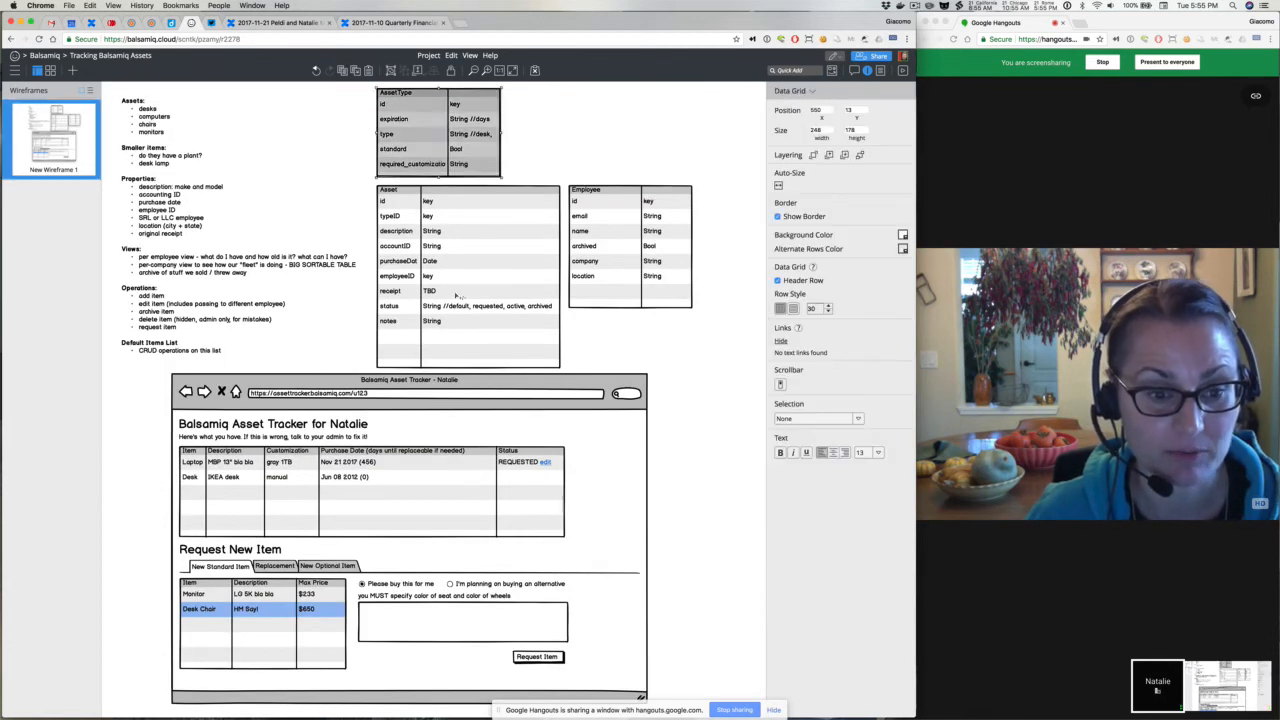
double_click(503, 265)
left_click(511, 266)
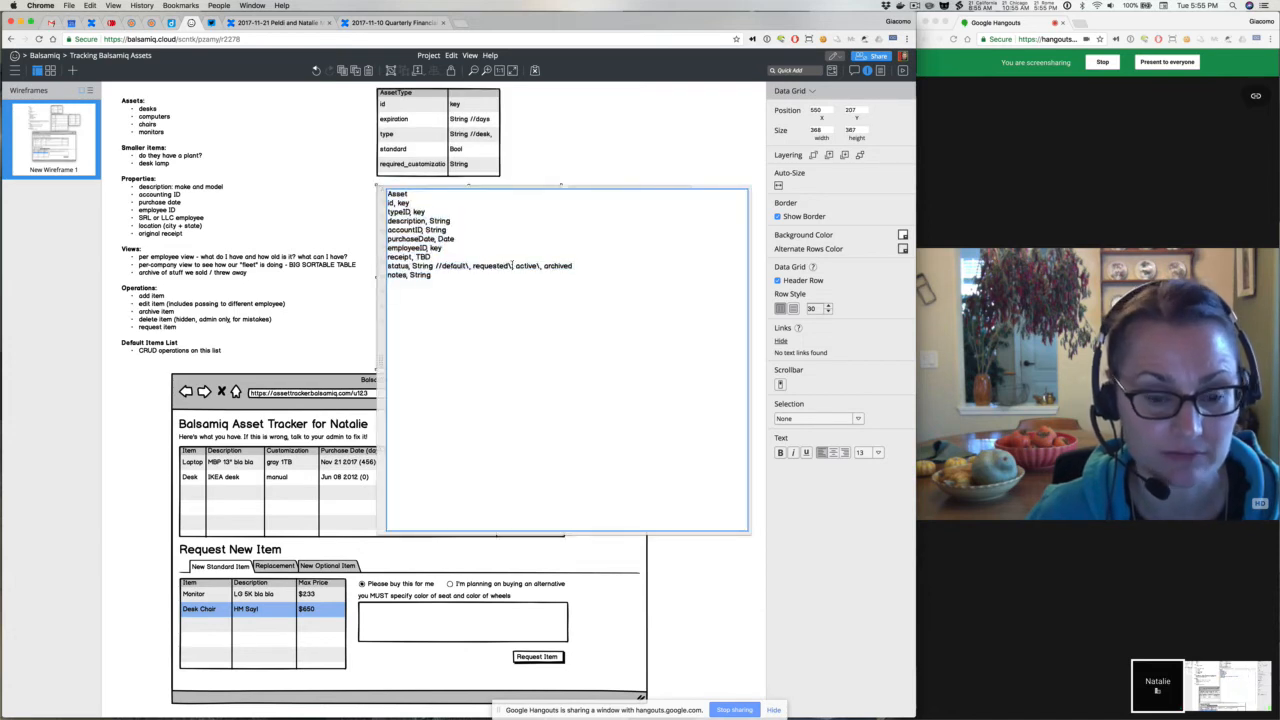
type("ordered")
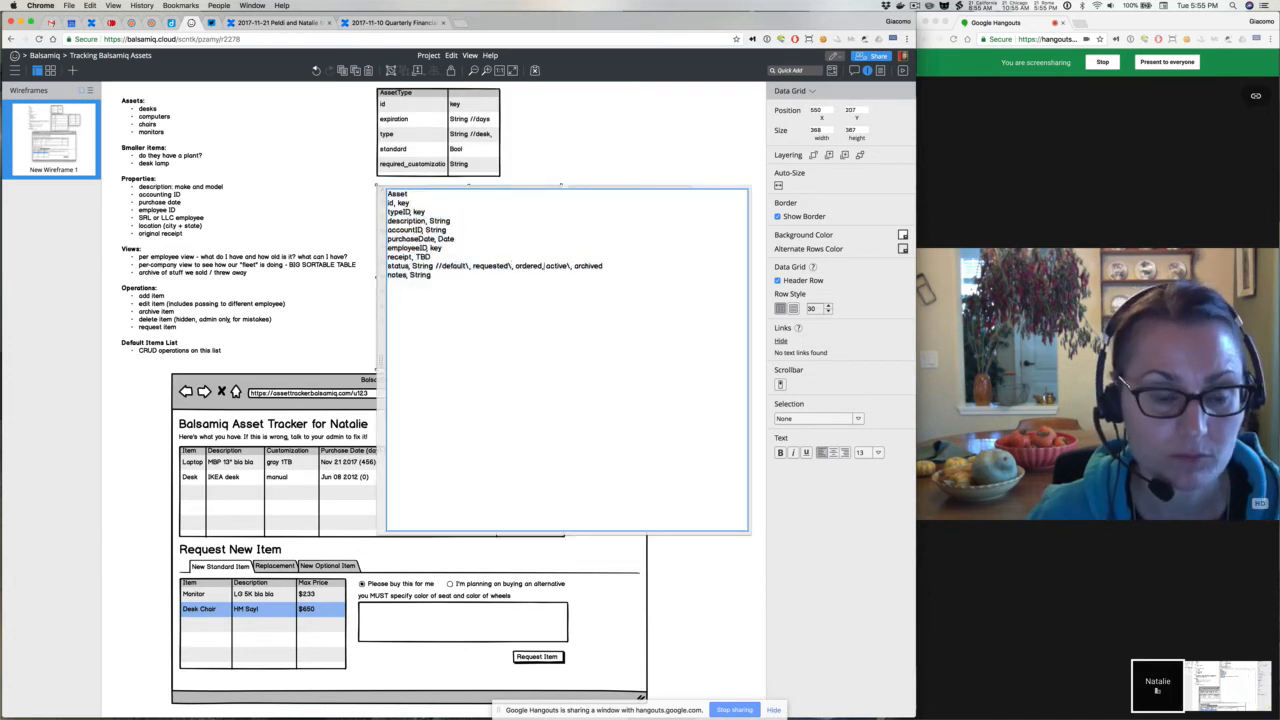
type("\\,")
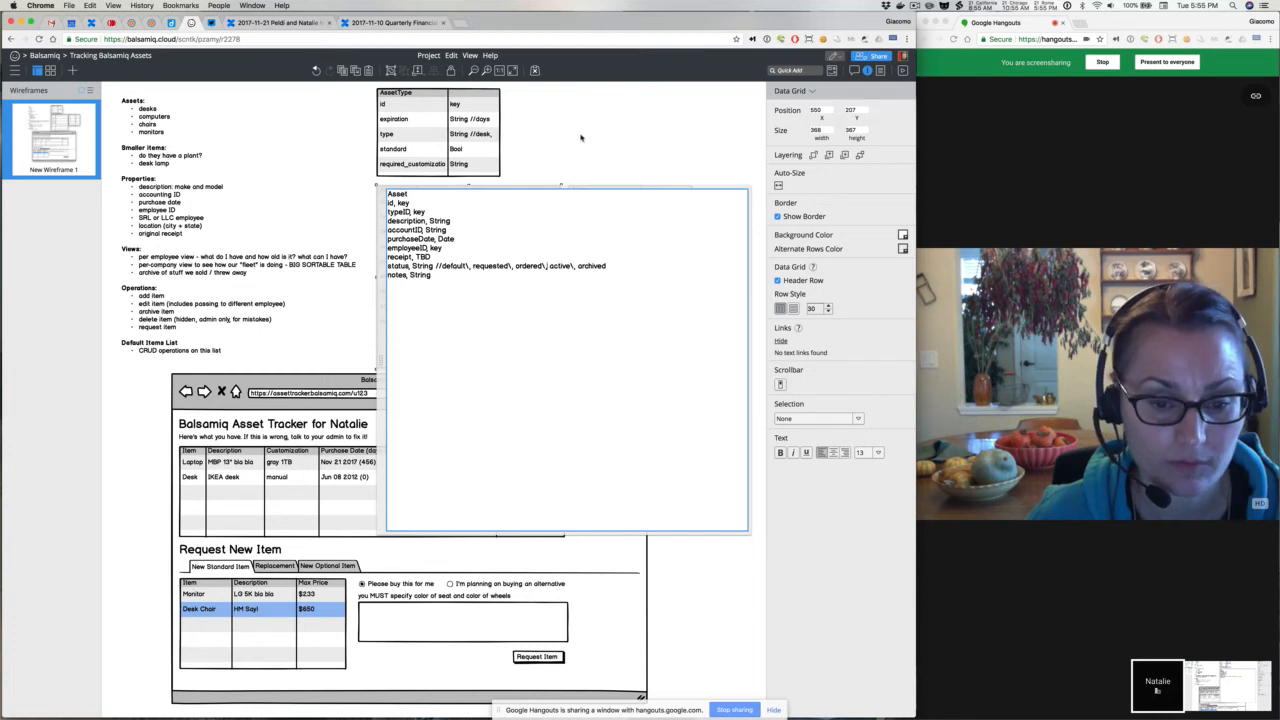
key("ctrl+Return")
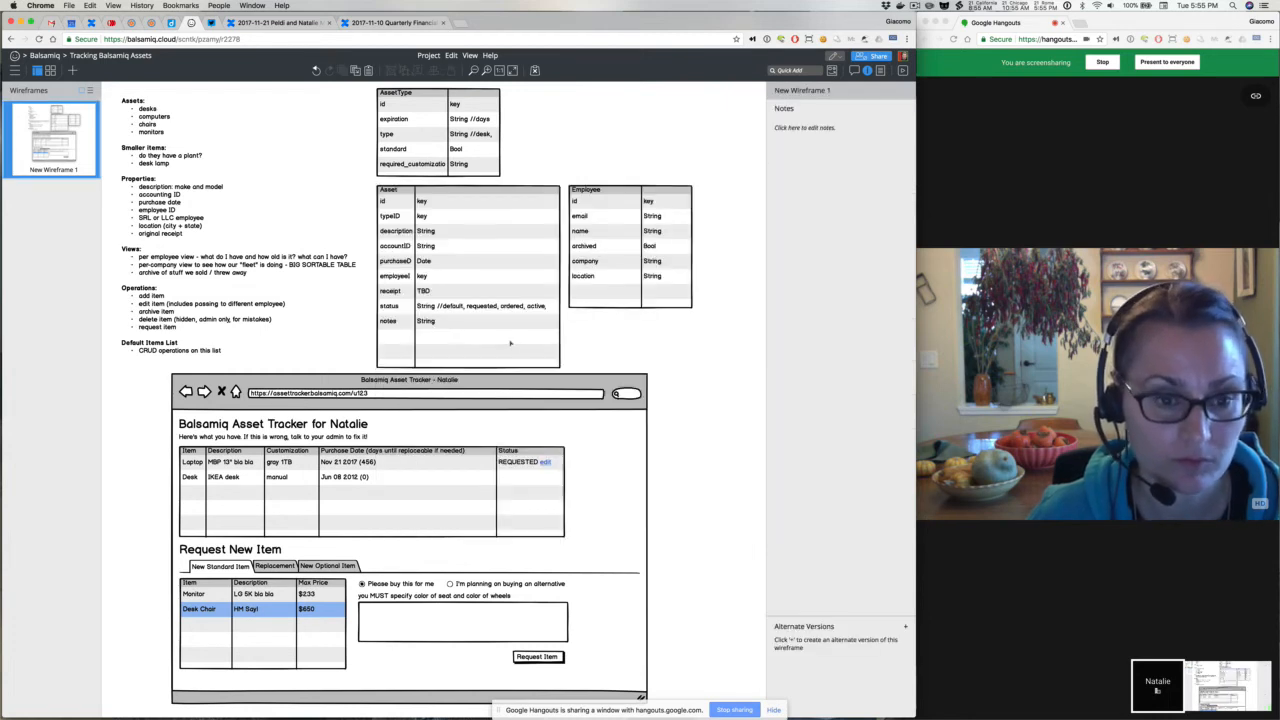
Widen the Asset grid until the full status comment fits, and move the Employee grid to X 1084, Y 207.
left_click_drag(571, 300, 642, 301)
left_click(516, 296)
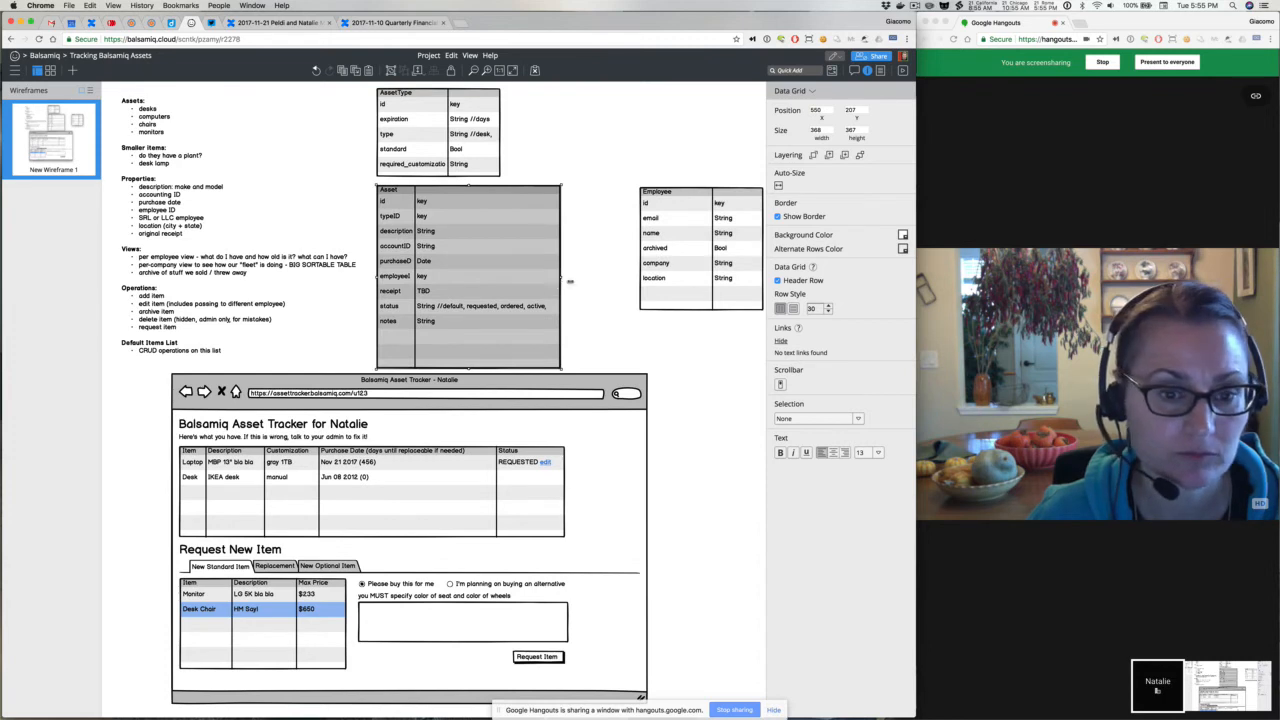
left_click_drag(570, 282, 593, 282)
left_click_drag(670, 256, 664, 254)
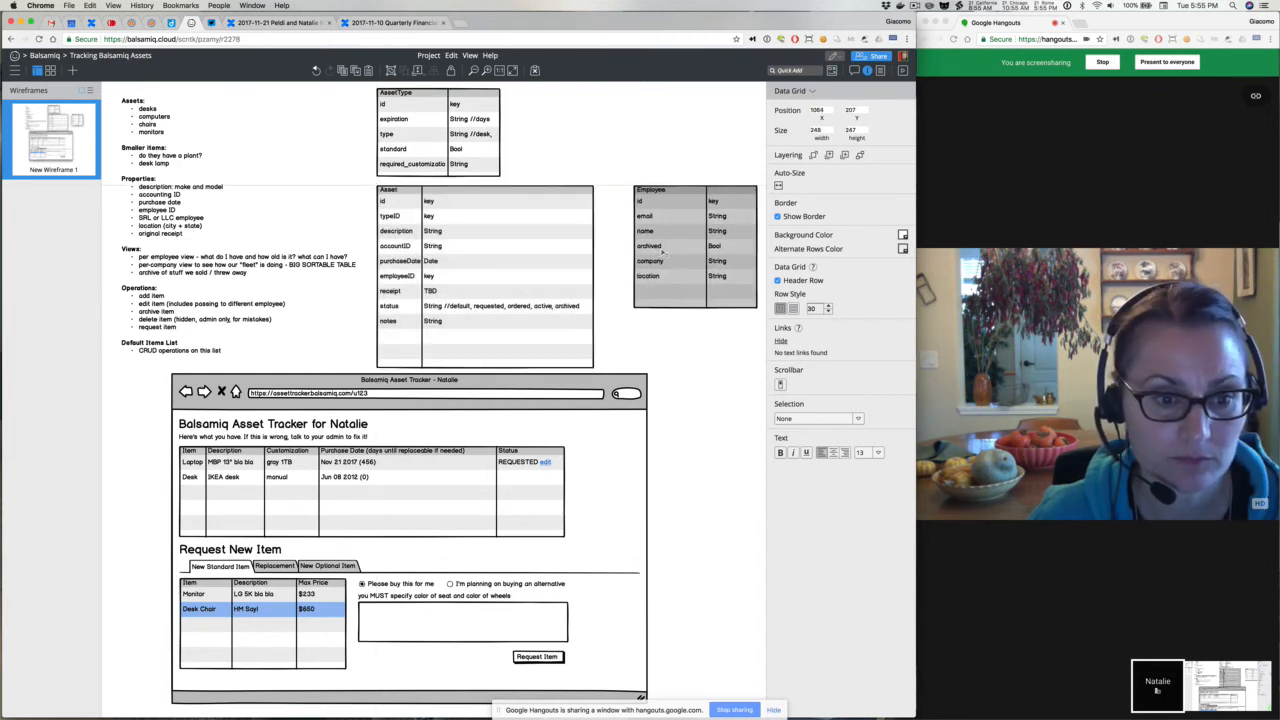
left_click(665, 318)
scroll(672, 434, "down", 1)
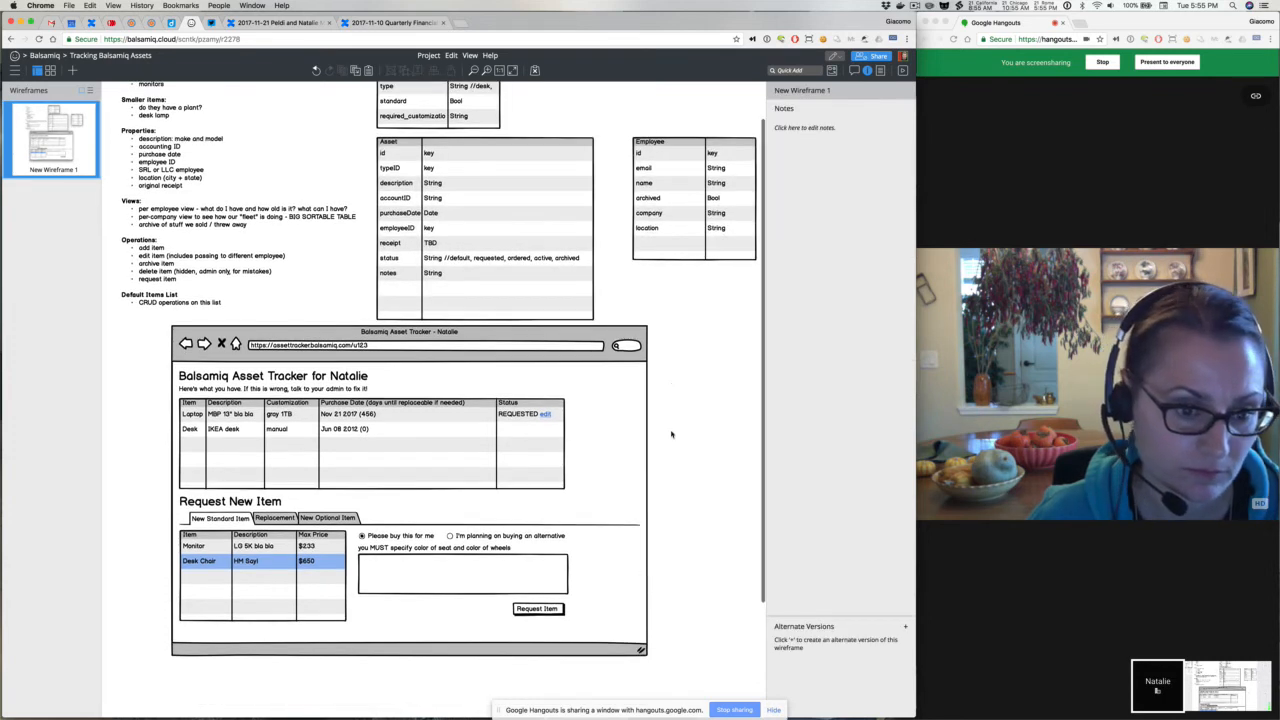
scroll(672, 434, "down", 1)
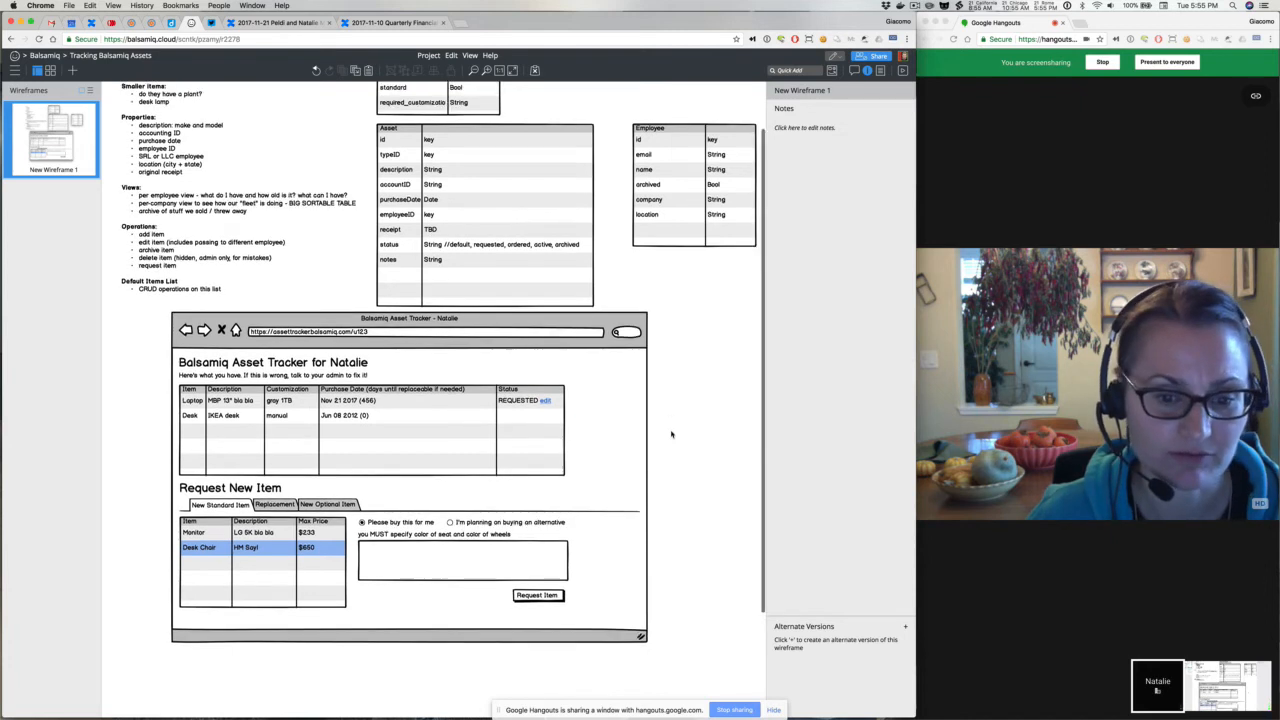
left_click(448, 568)
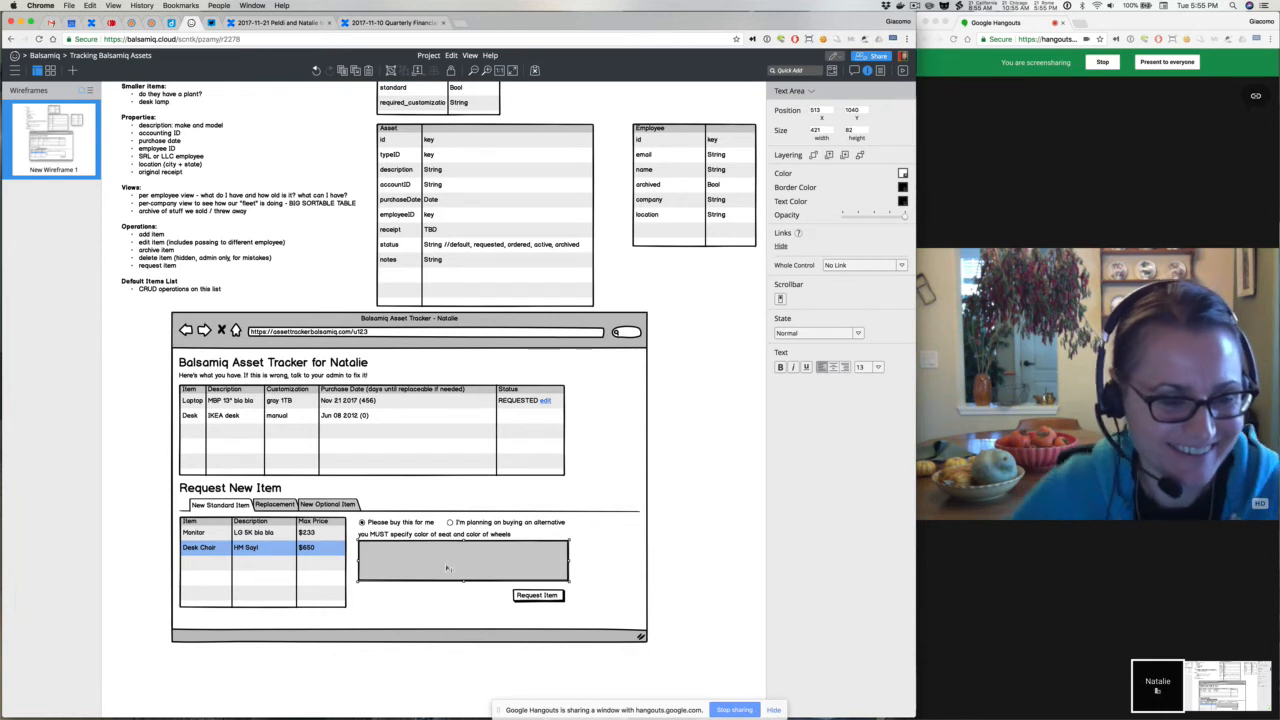
left_click(427, 535)
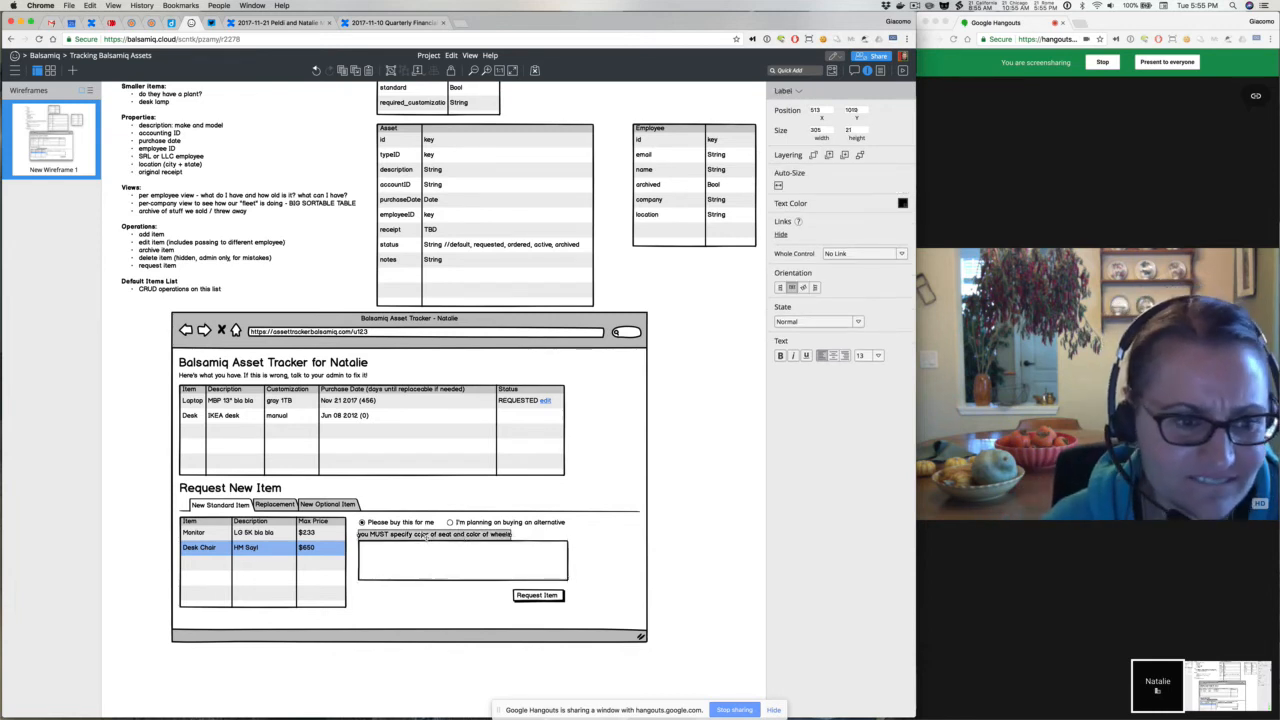
left_click(434, 558)
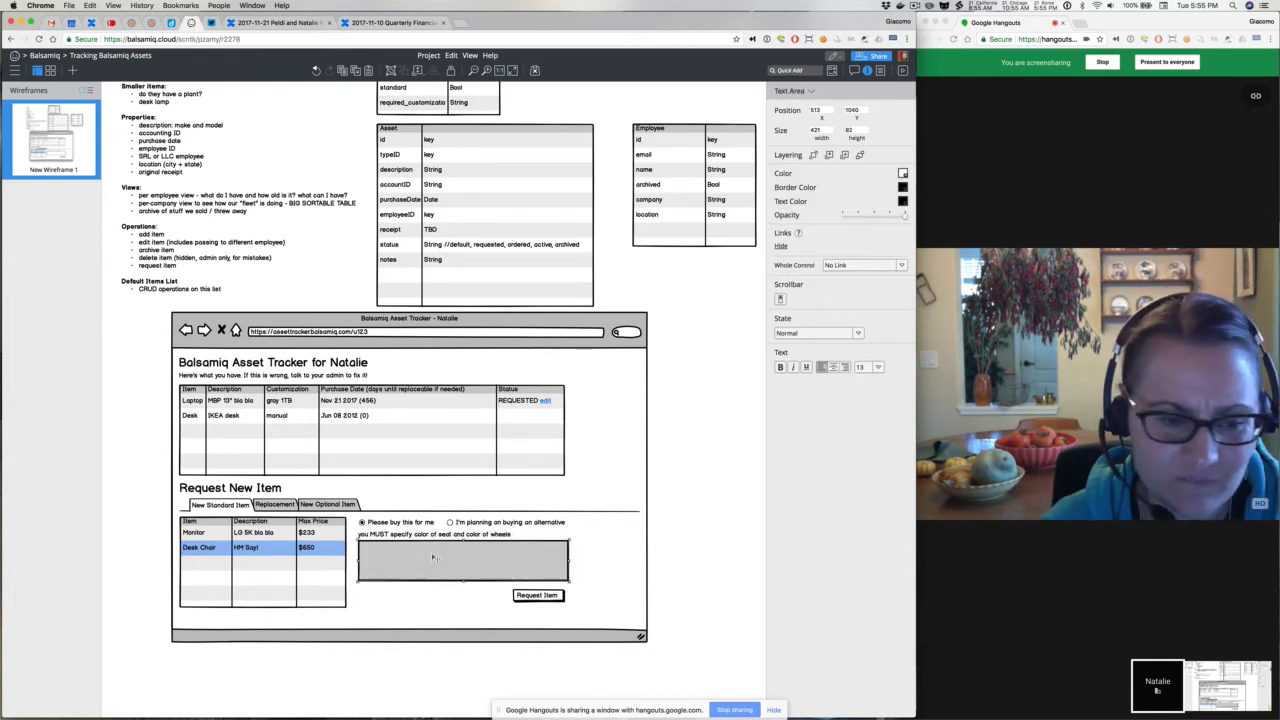
left_click(541, 598)
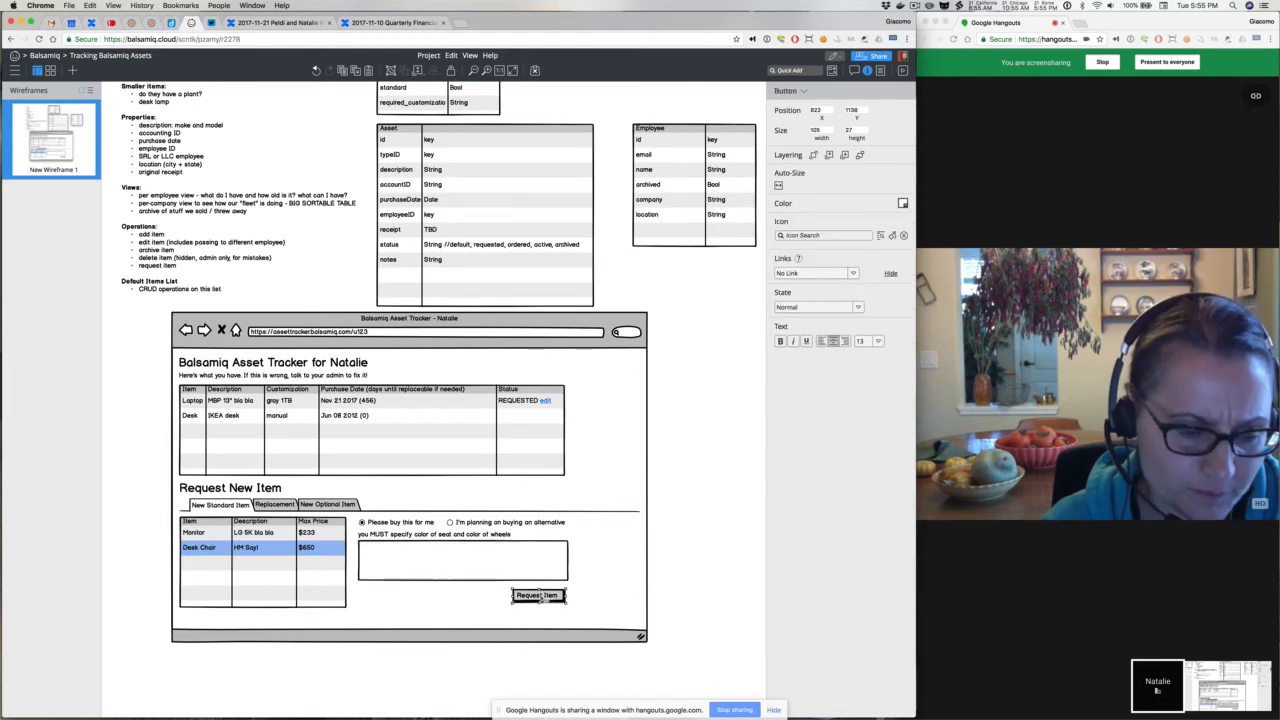
left_click(652, 539)
Duplicate the request form's two radio buttons, label, text area and Request Item button outside the browser window at X 1119, Y 993.
scroll(694, 516, "down", 3)
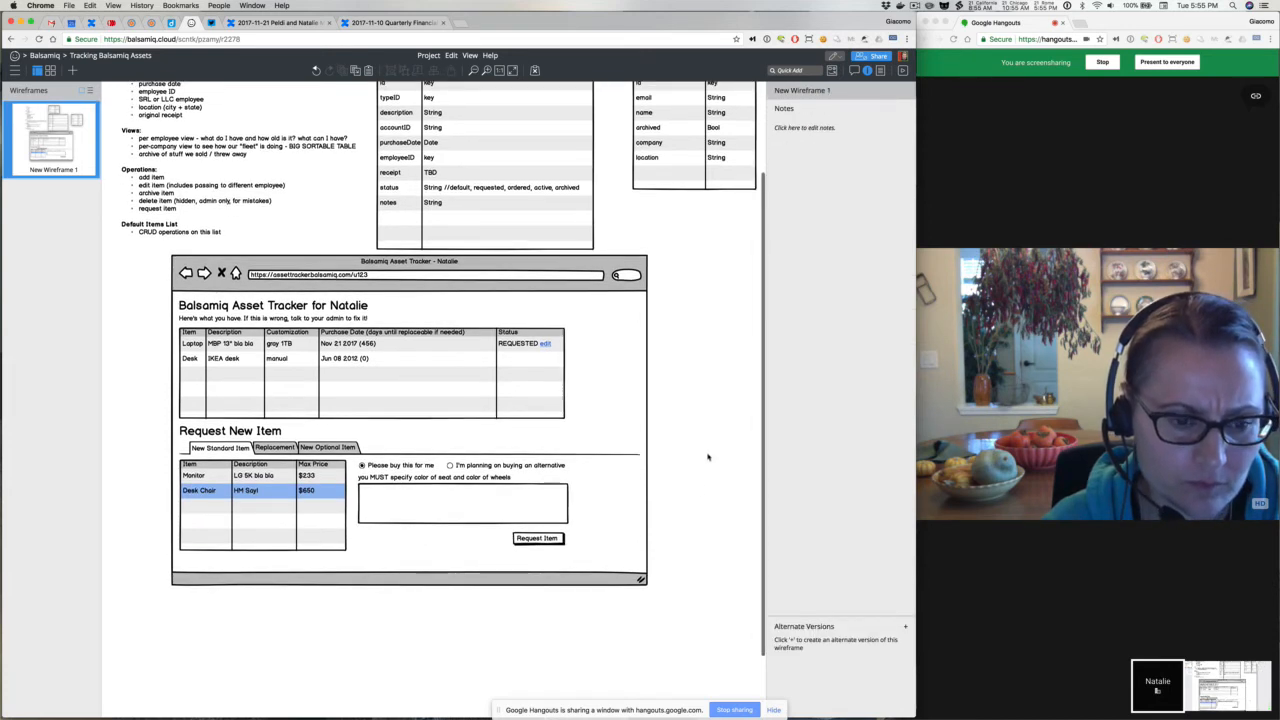
scroll(708, 457, "right", 5)
left_click_drag(605, 436, 278, 561)
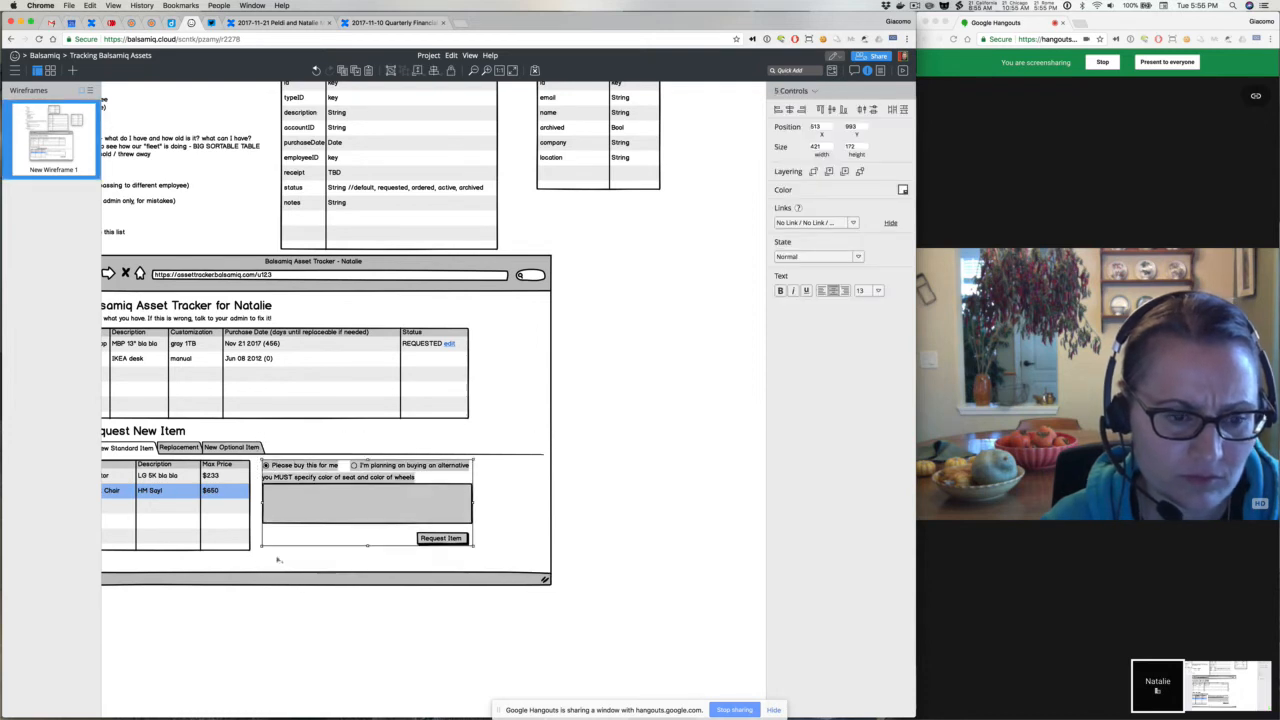
left_click_drag(304, 505, 597, 500)
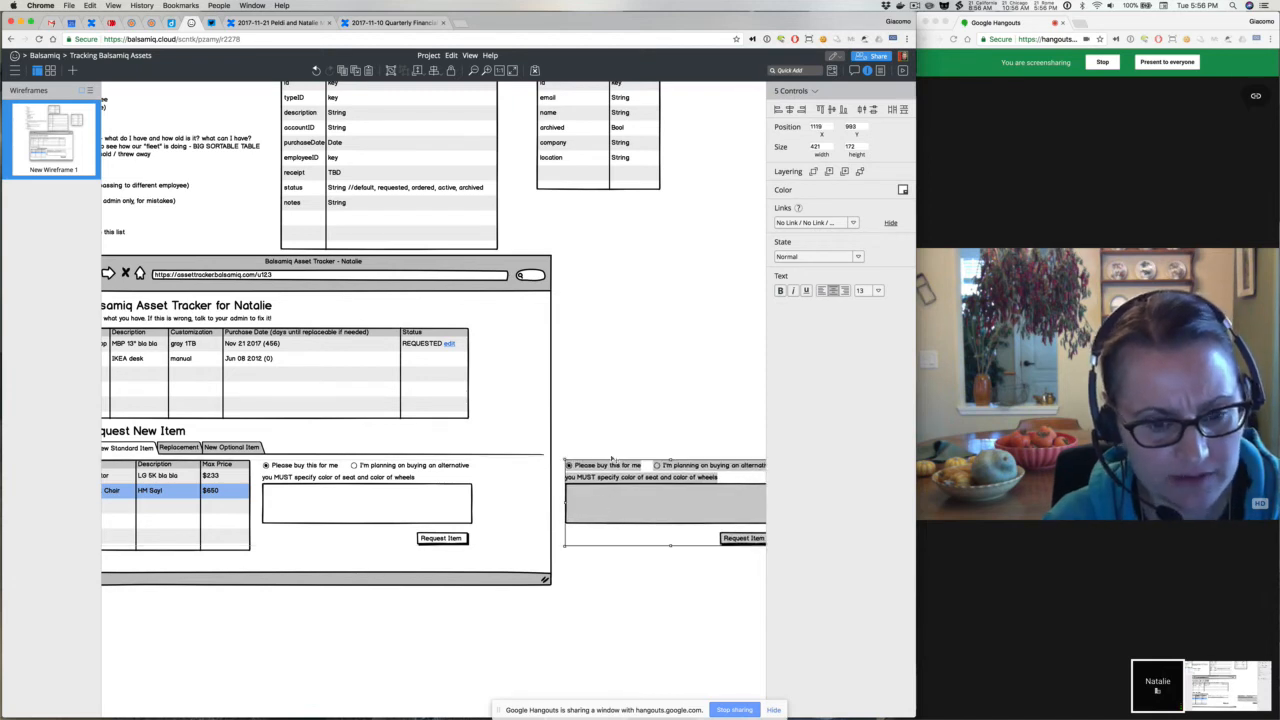
In the copied form, set the "Please buy this for me" radio button to Normal and "I'm planning on buying an alternative" to Selected.
left_click(612, 458)
left_click(608, 462)
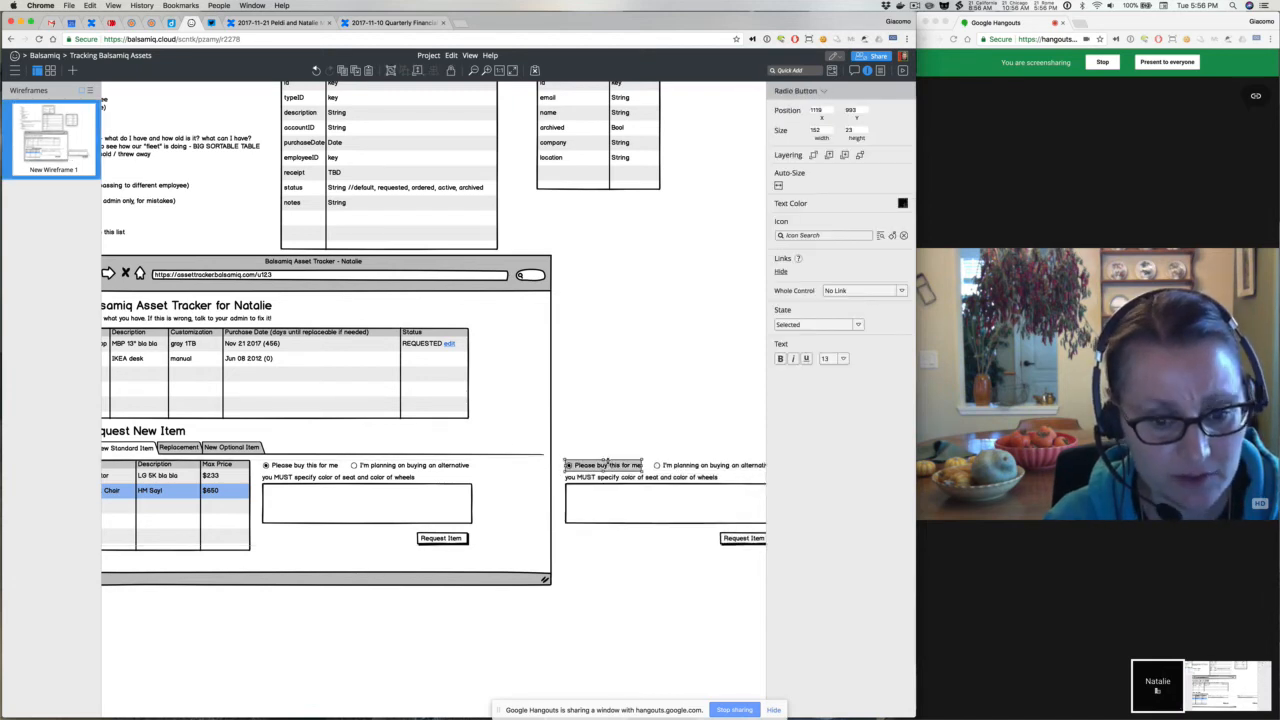
left_click(820, 324)
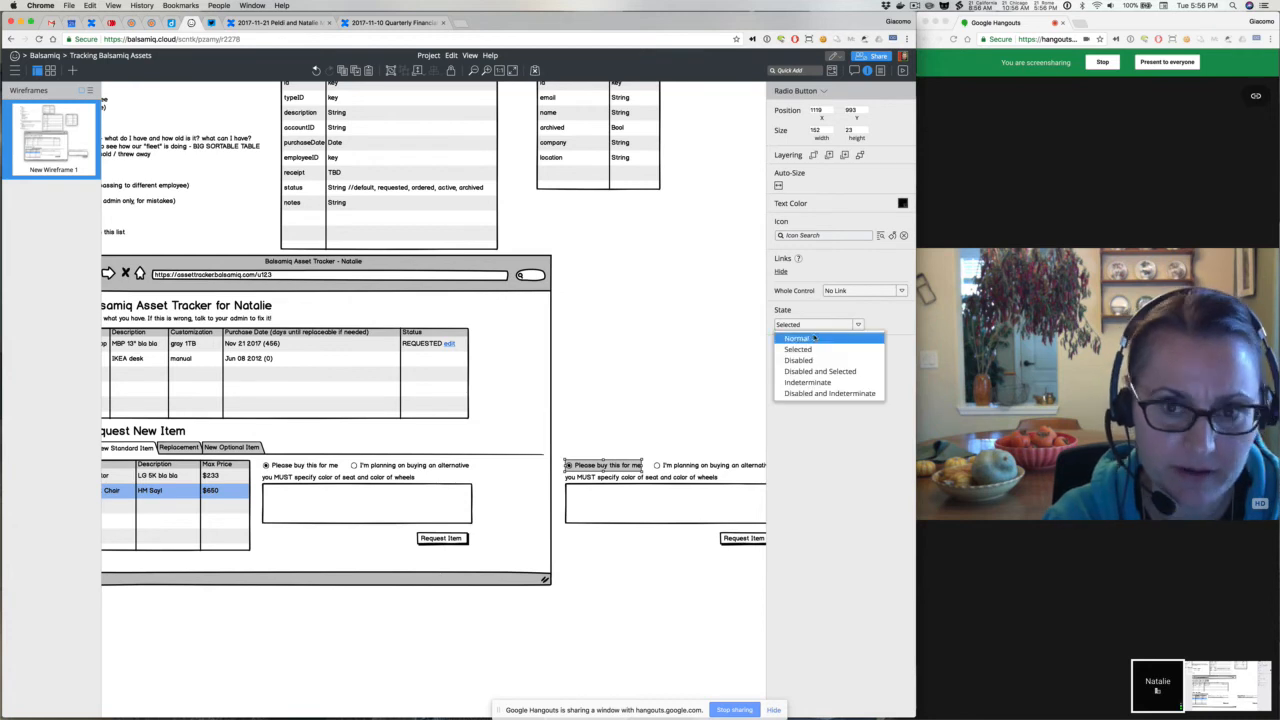
left_click(800, 336)
left_click(689, 466)
left_click(820, 324)
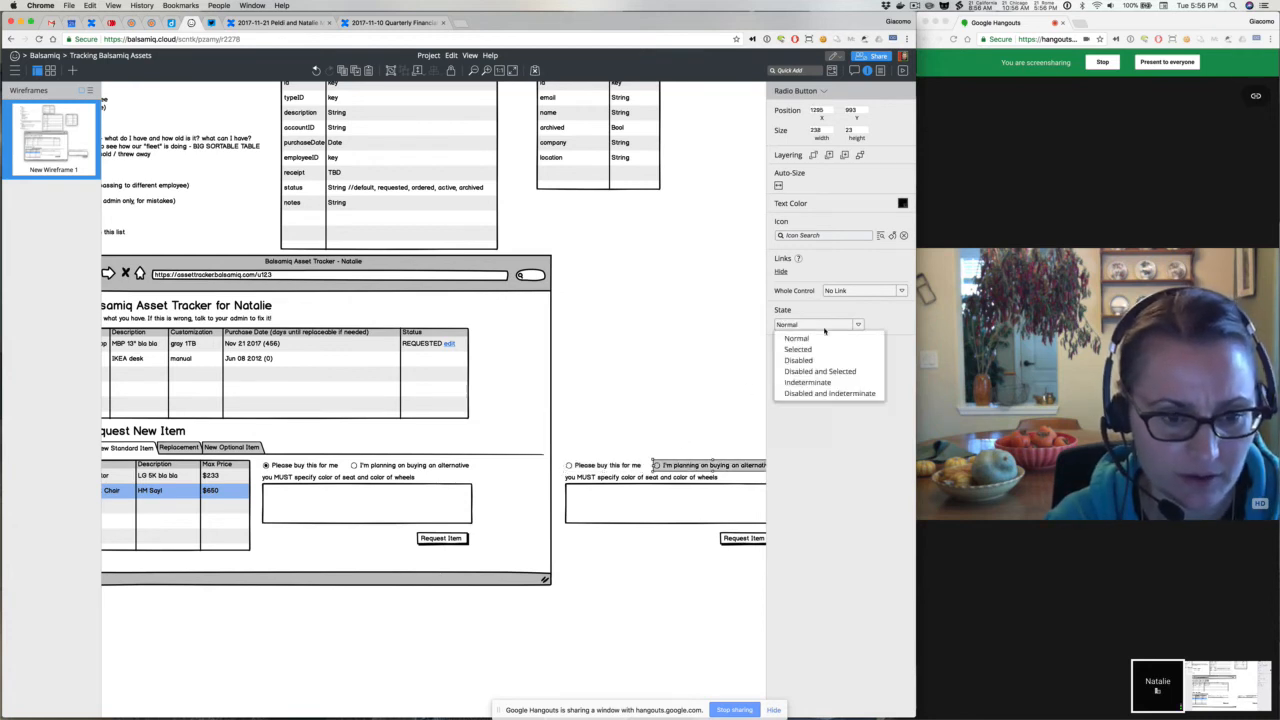
left_click(800, 348)
Replace the copied form's customization label with "You will be reimbursed up to $650".
scroll(648, 419, "right", 5)
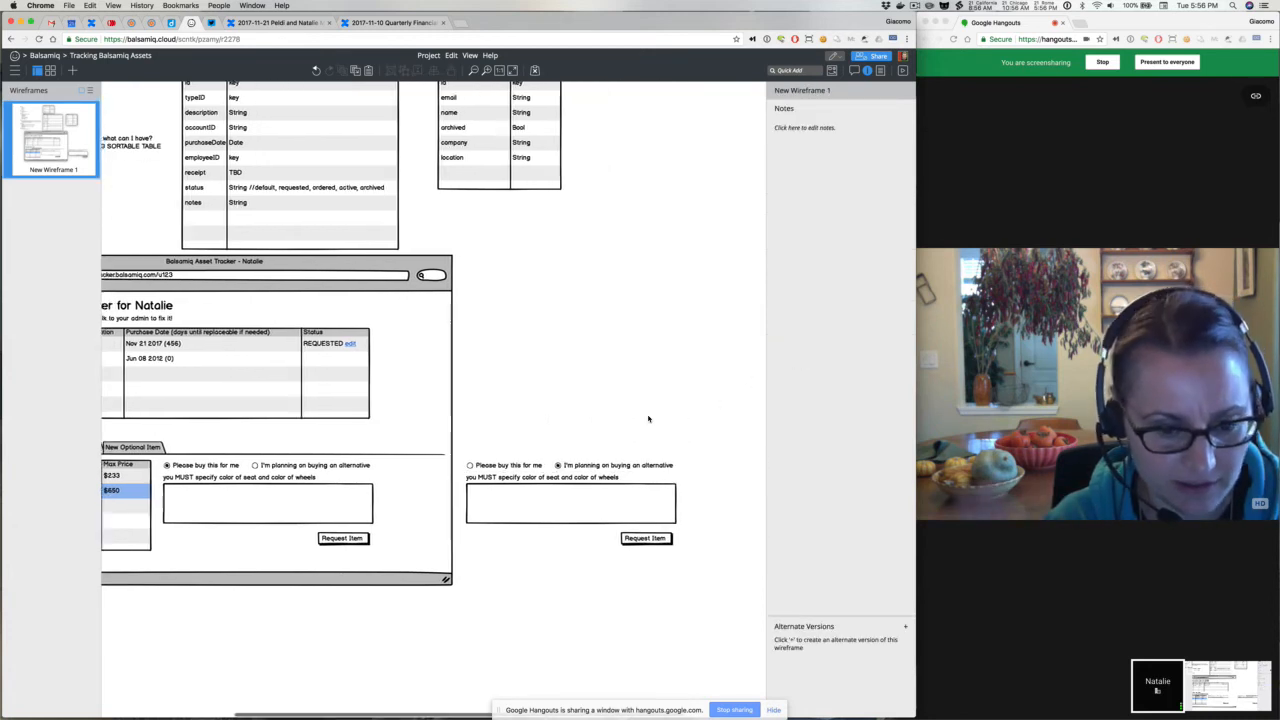
left_click(537, 479)
double_click(537, 479)
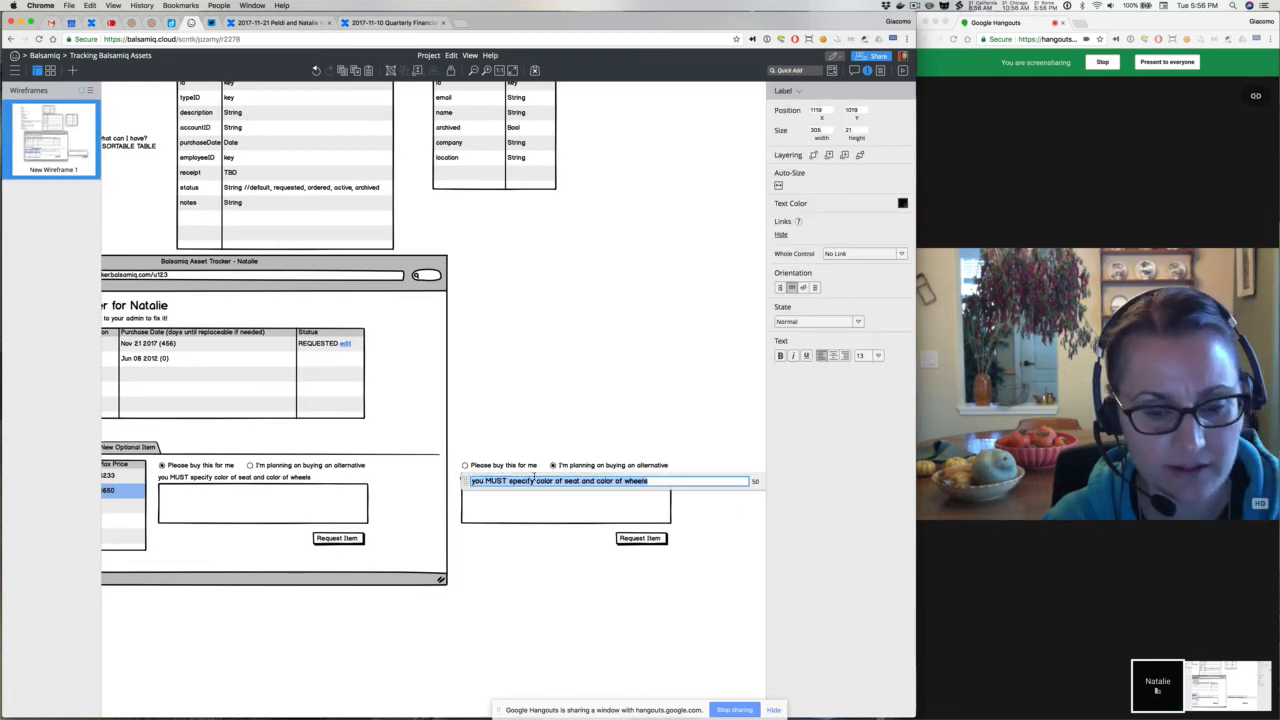
type("You ")
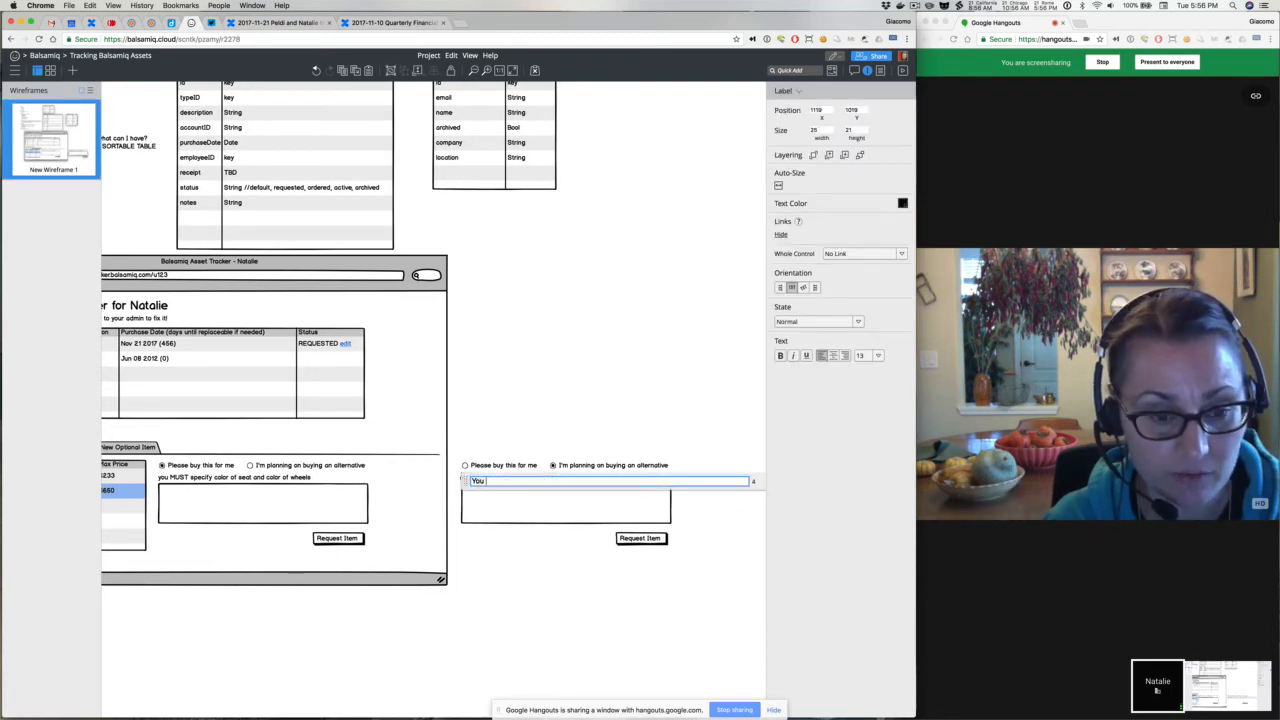
type("will be reimbur")
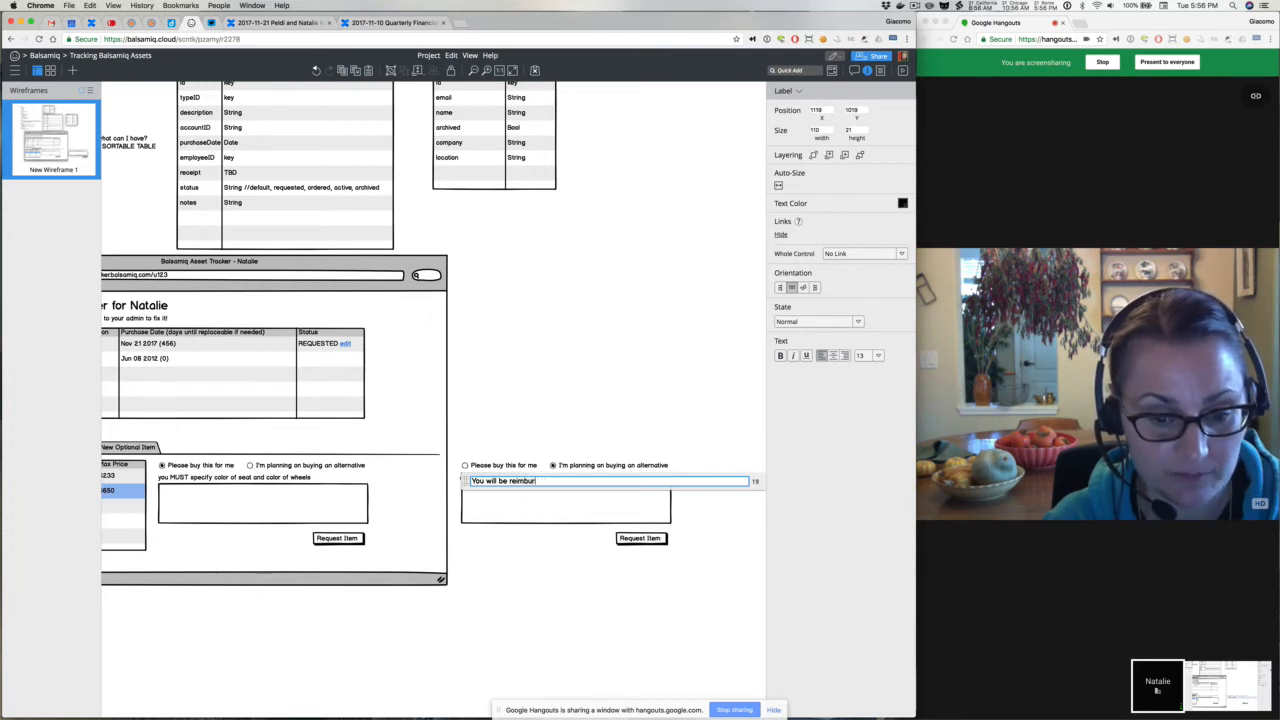
type("sised up")
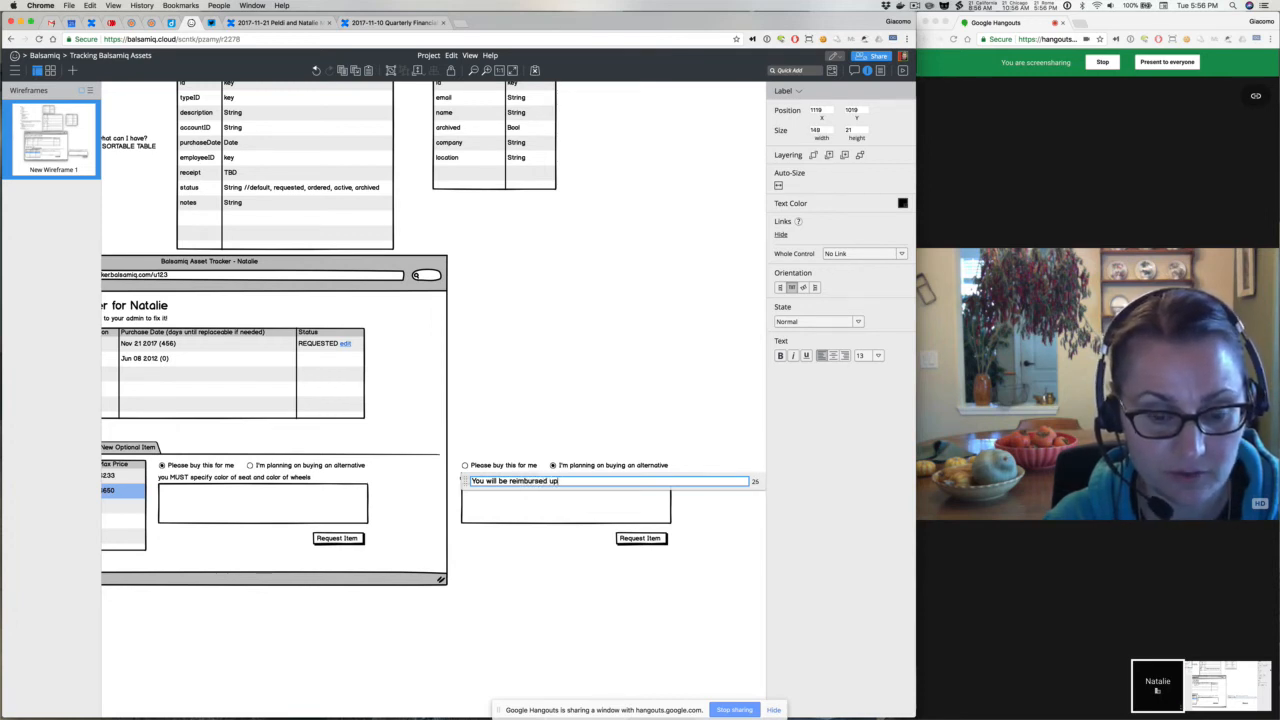
type(" to $100")
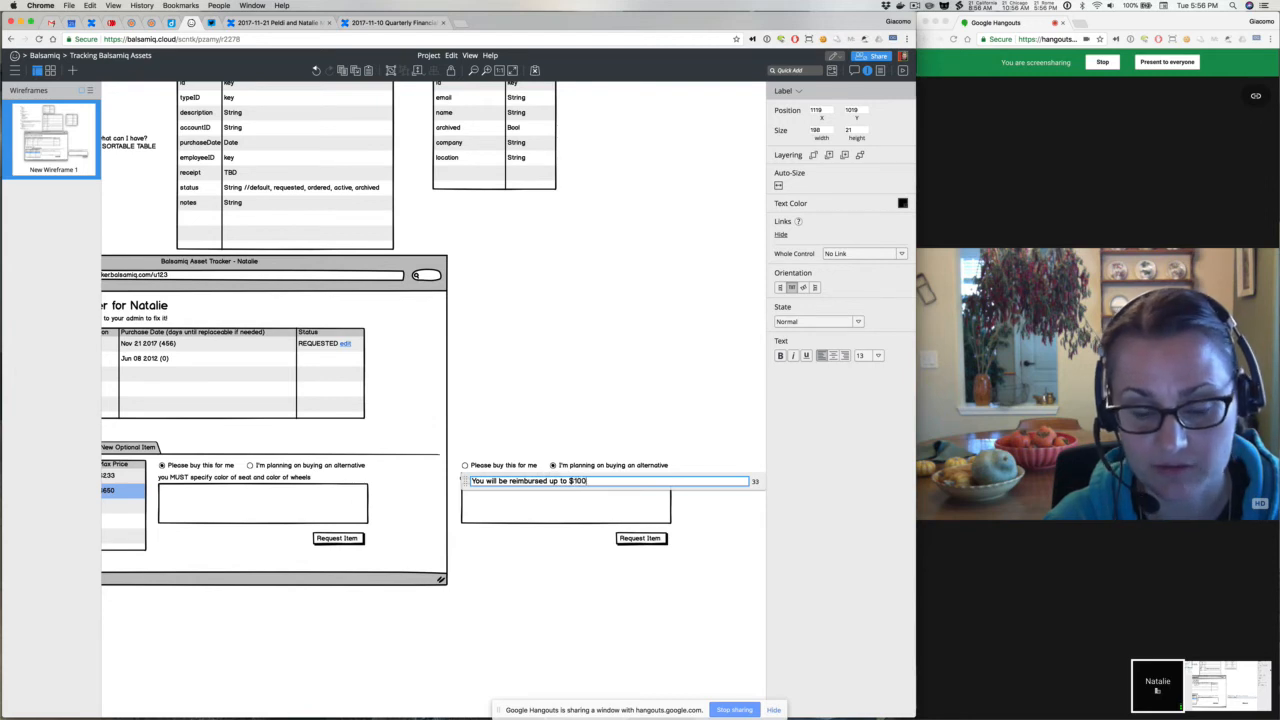
key("BackSpace")
type("400")
key("BackSpace")
key("BackSpace")
key("BackSpace")
type("5")
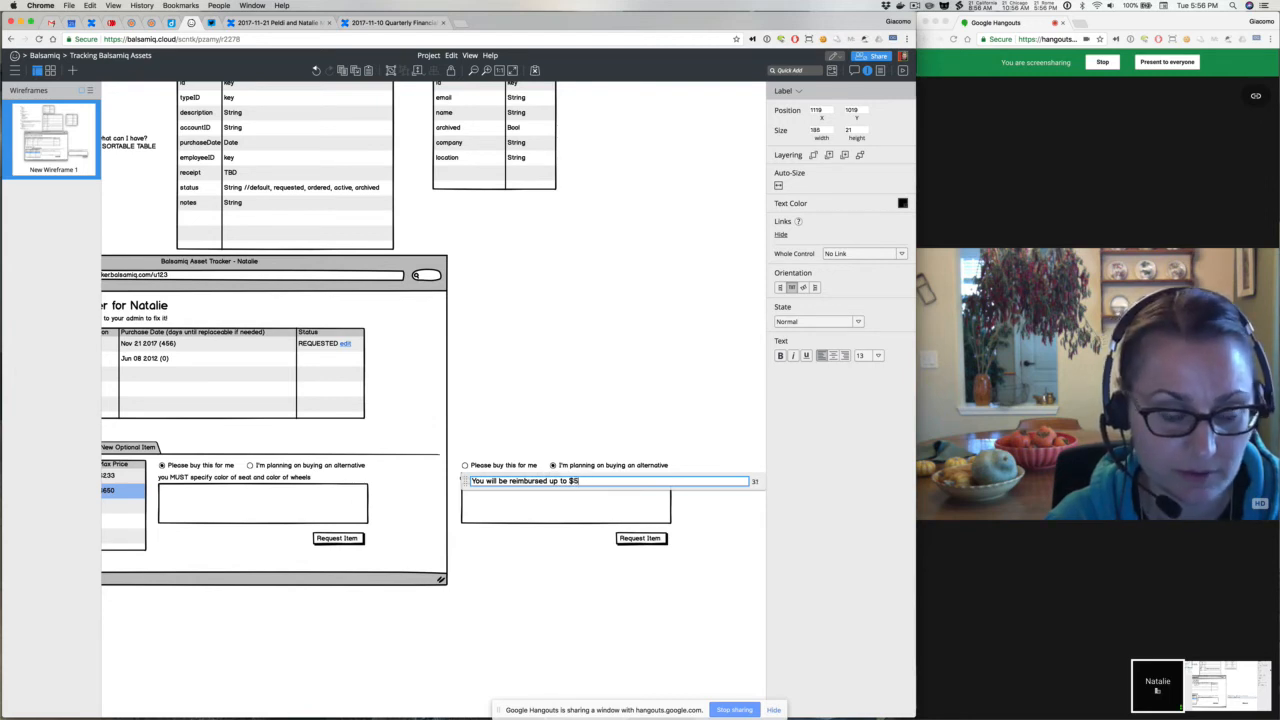
key("BackSpace")
type("650")
left_click(515, 414)
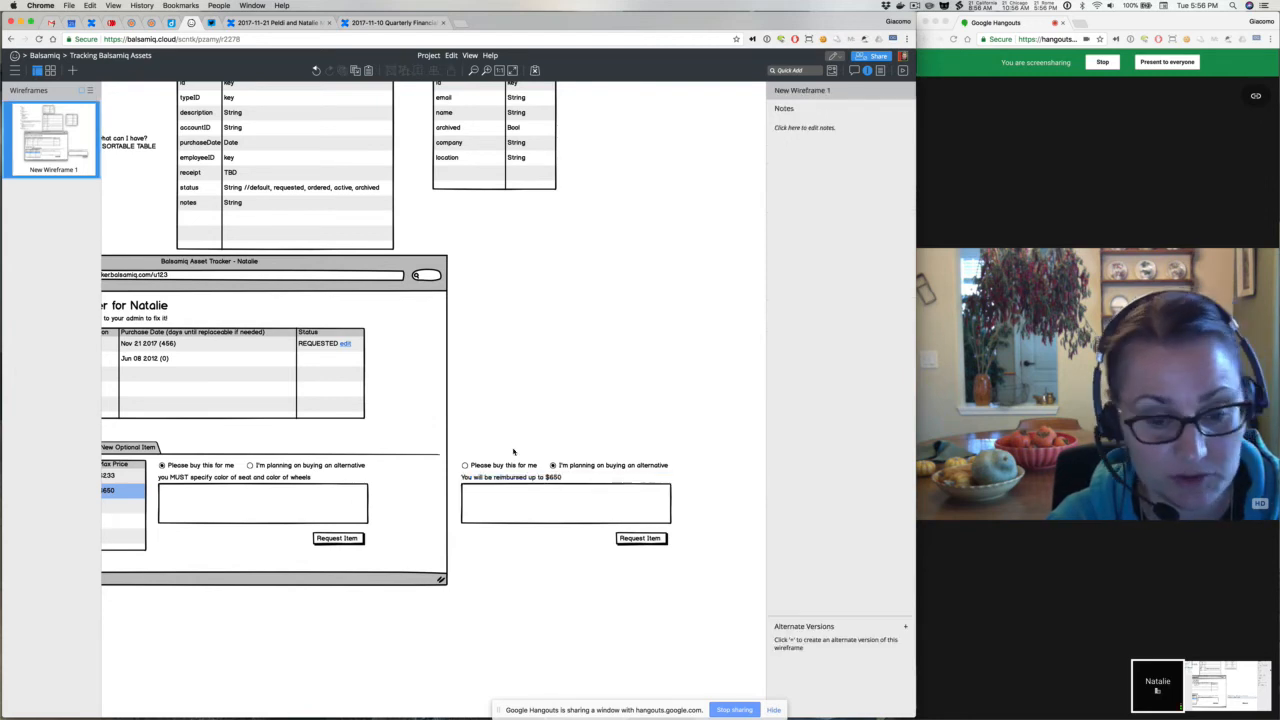
End the reimbursement label with a period and shrink the text area below it to height 56, starting at Y 1066.
left_click(515, 504)
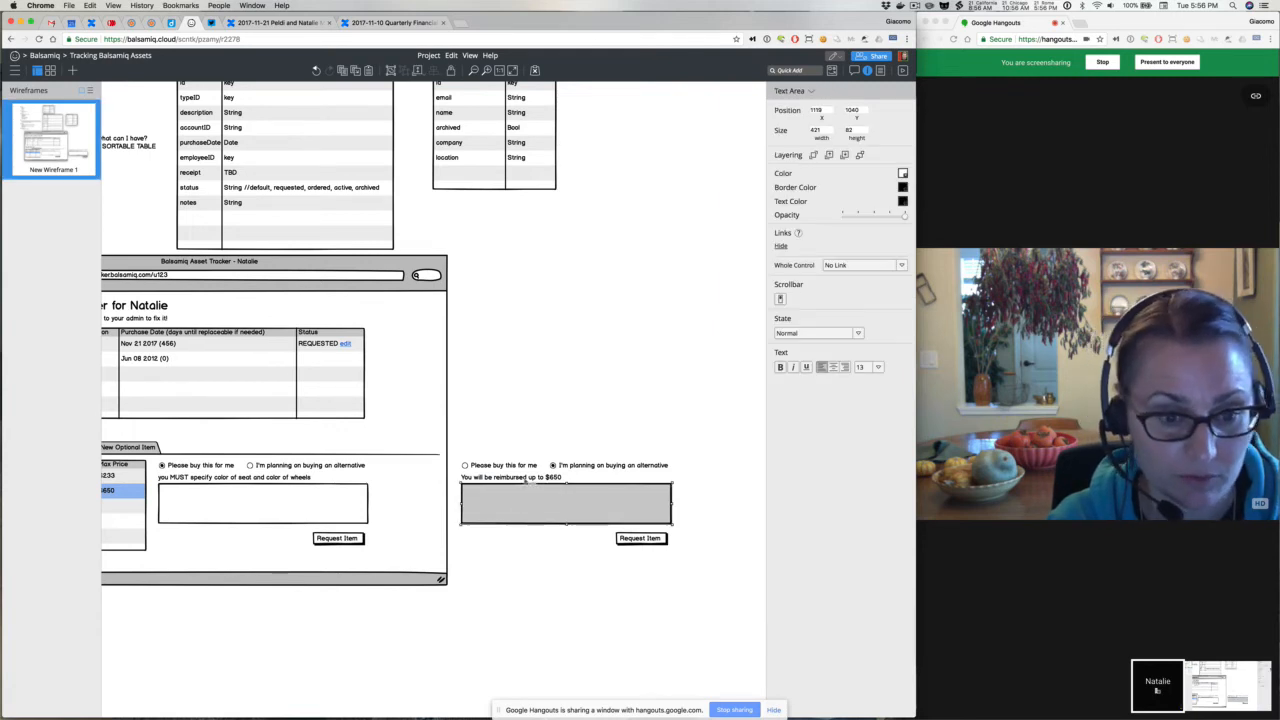
left_click(525, 478)
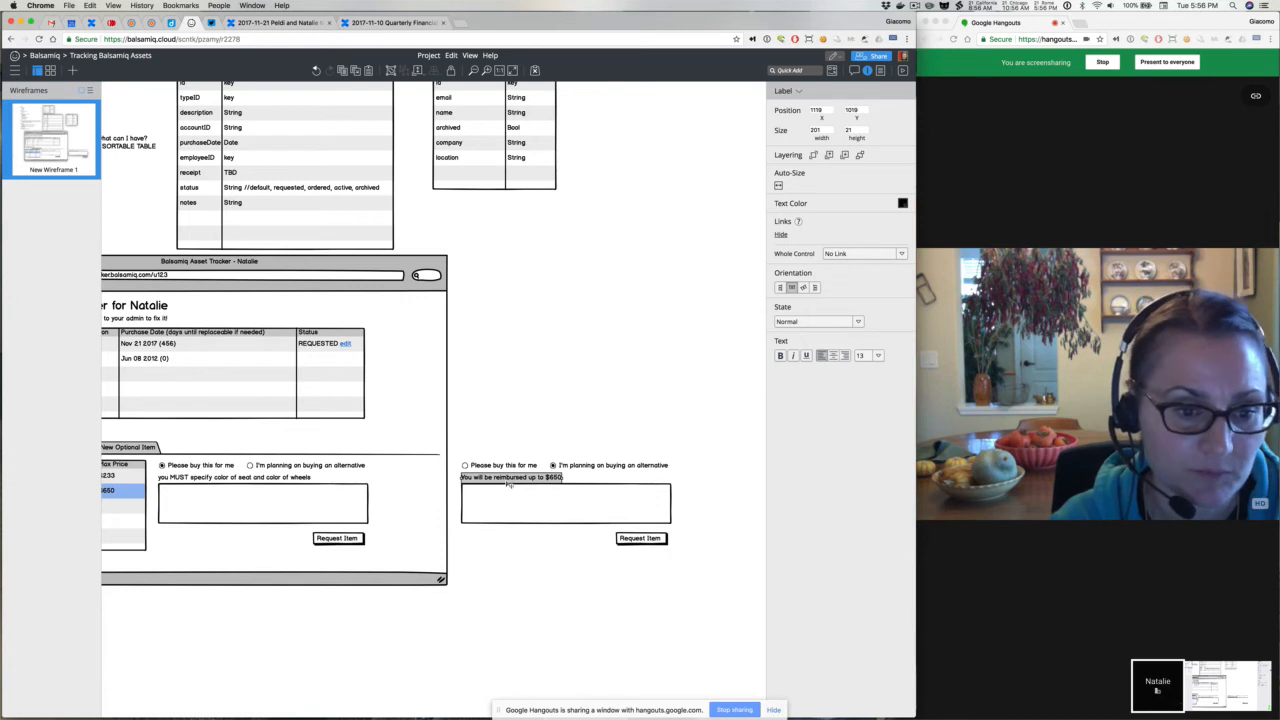
double_click(510, 484)
key("End")
type(".")
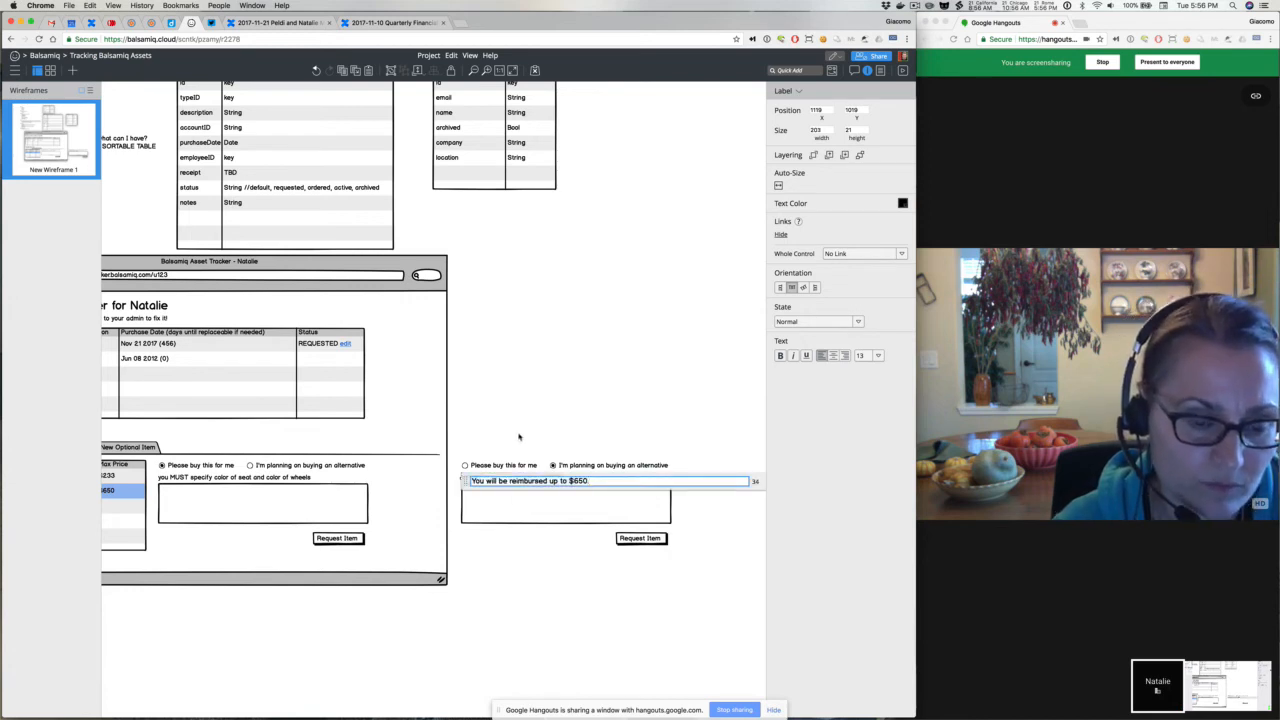
left_click(519, 436)
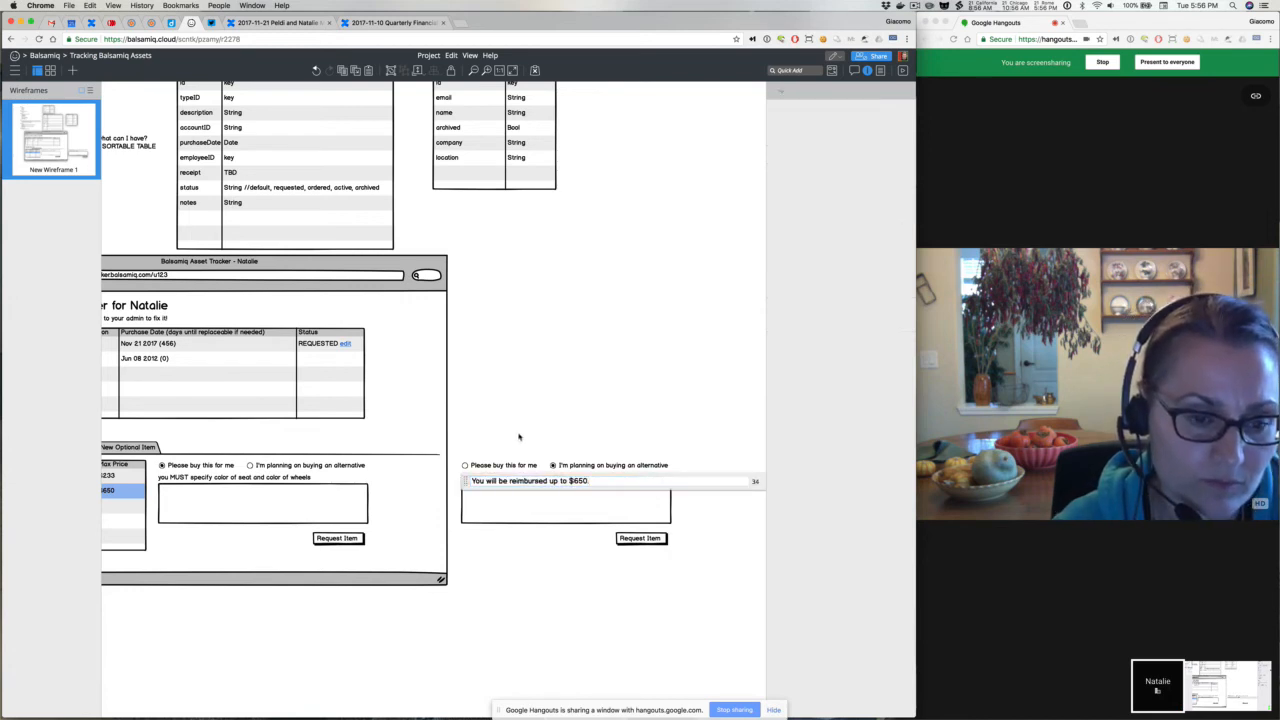
left_click(511, 502)
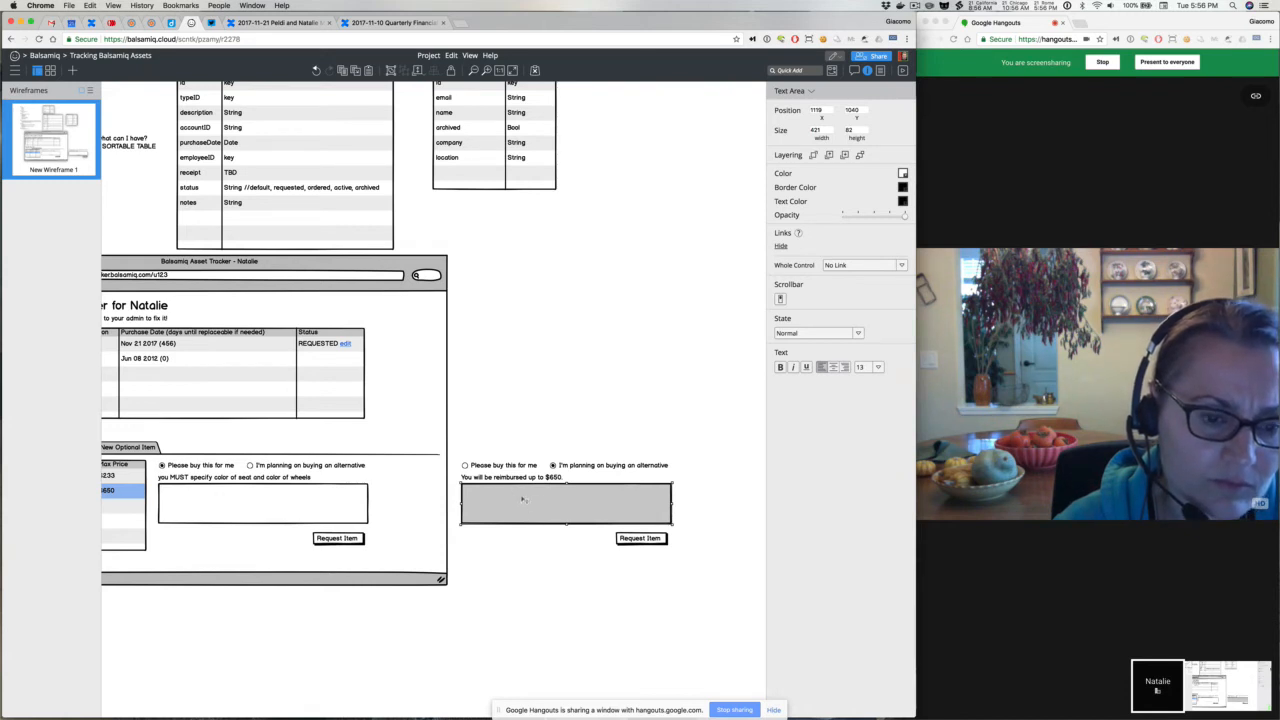
left_click_drag(567, 483, 567, 497)
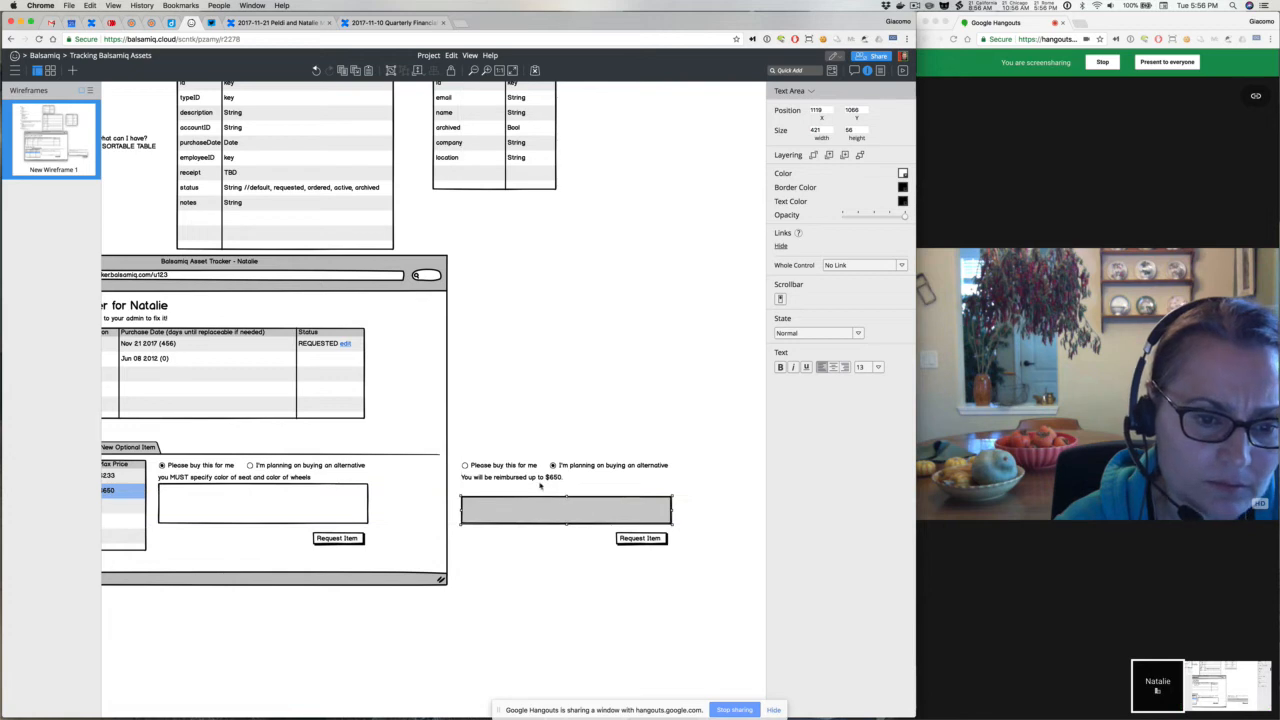
Replace "manual" with "bought themselves" in the Desk row's Customization cell of the assigned items grid.
scroll(490, 411, "left", 5)
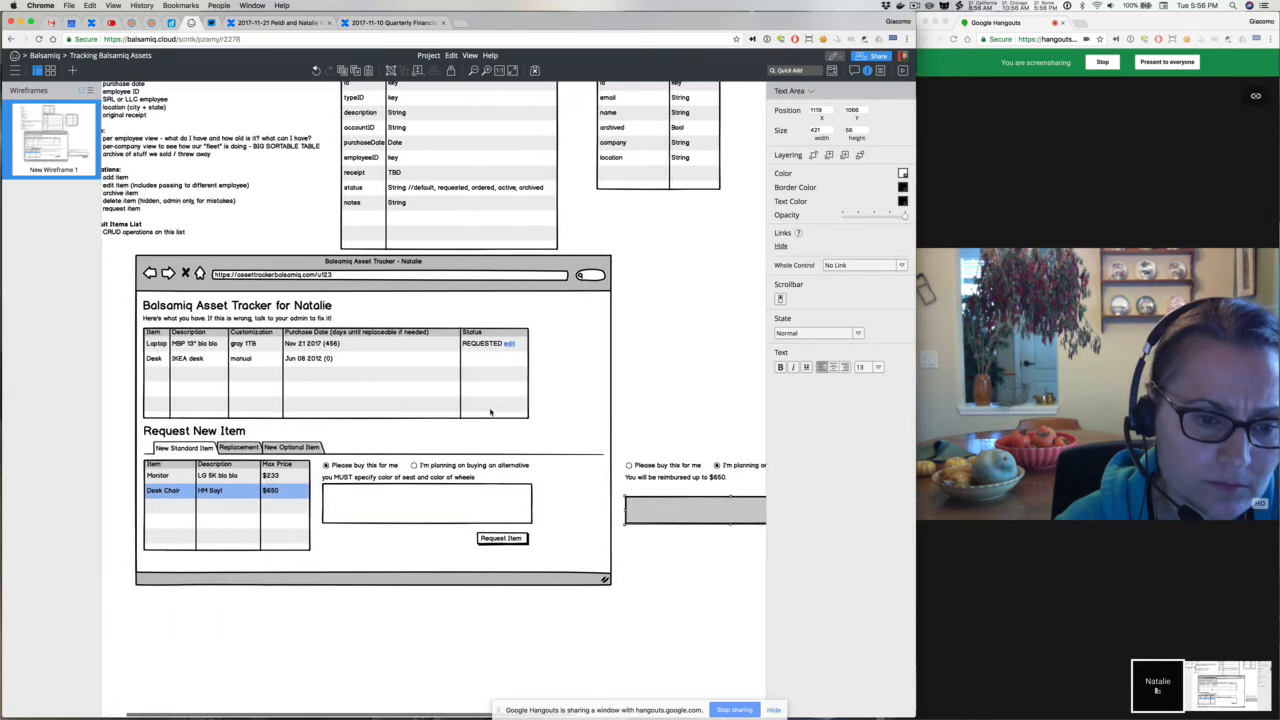
scroll(490, 411, "right", 1)
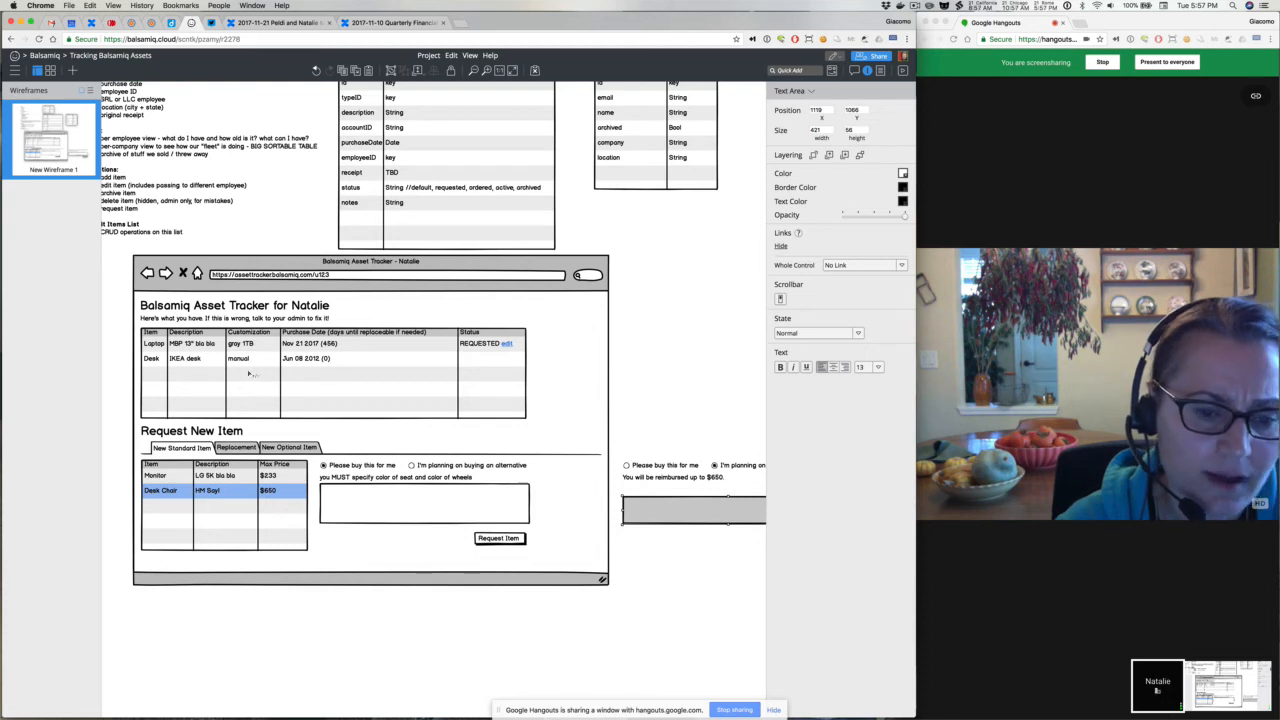
double_click(242, 366)
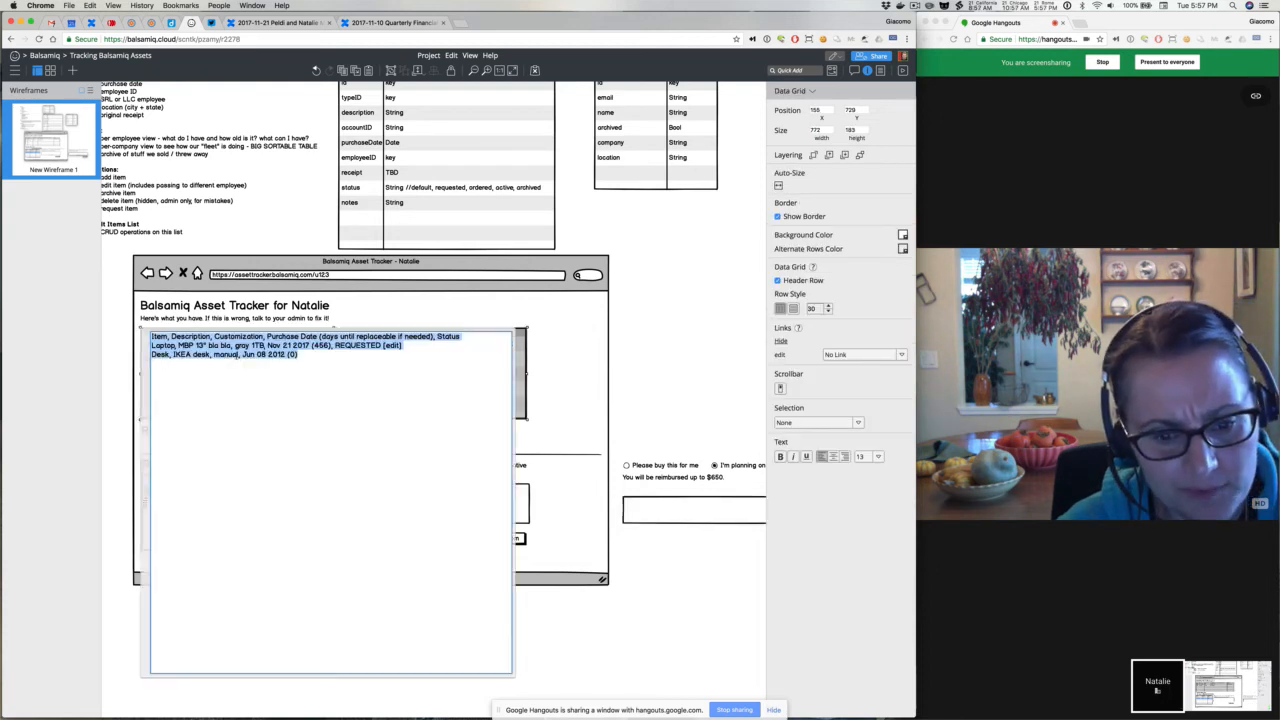
left_click(238, 355)
double_click(226, 355)
type("bought")
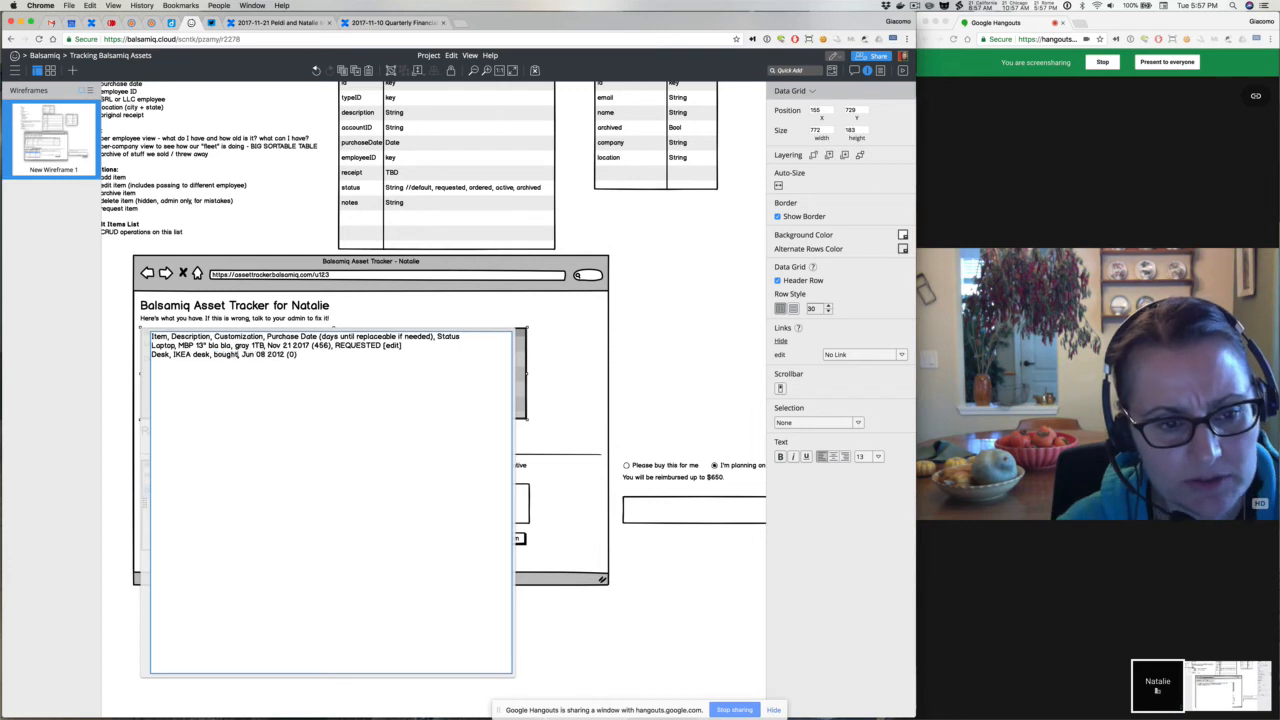
type(" them")
type("selves")
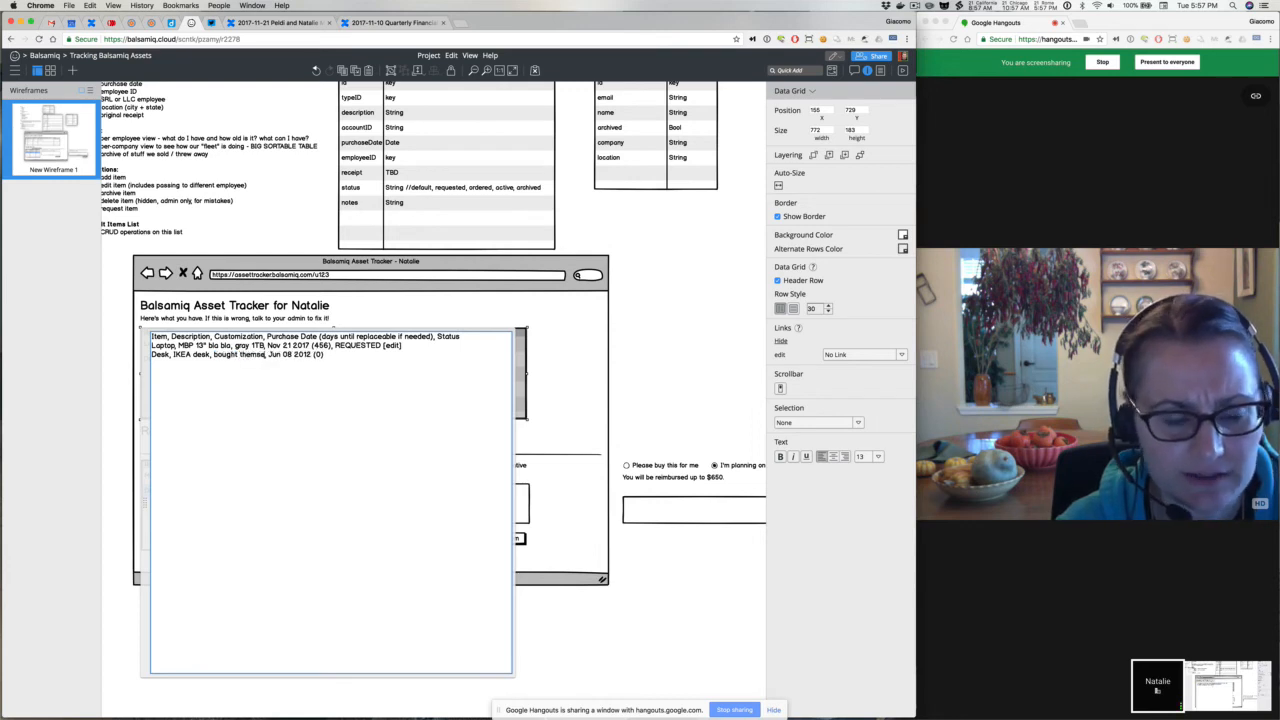
left_click(653, 298)
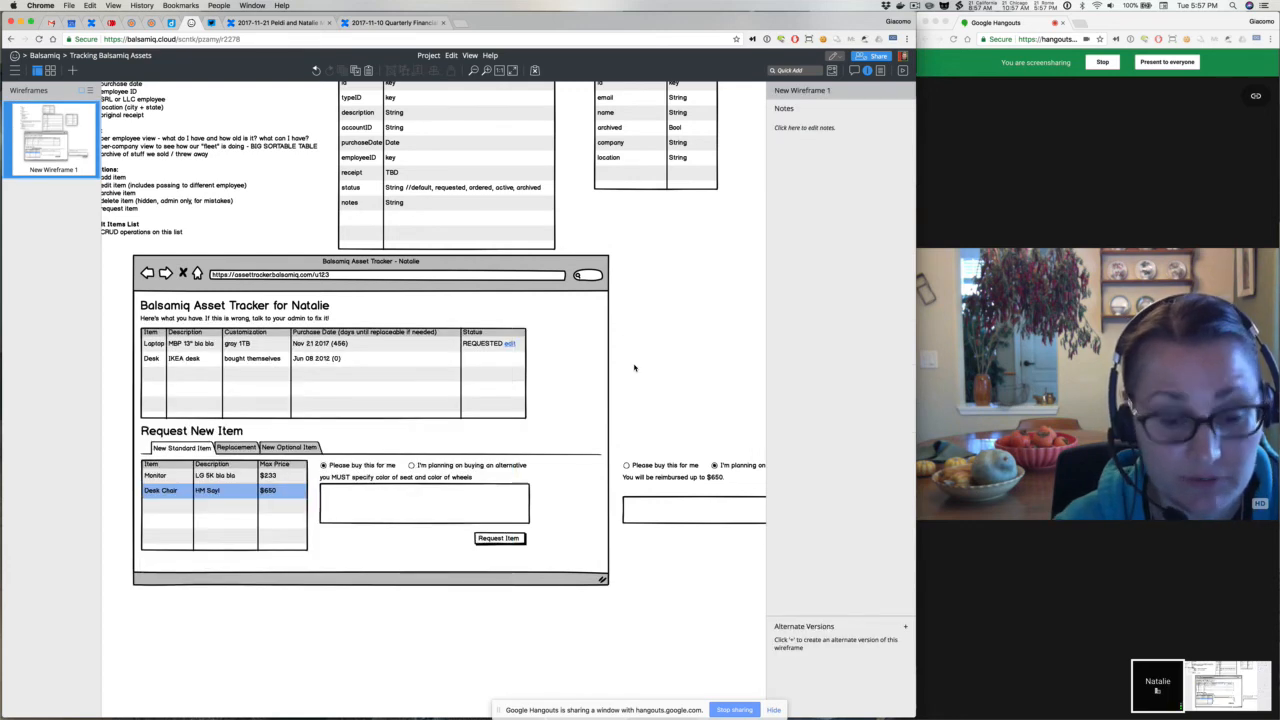
scroll(634, 368, "right", 2)
scroll(634, 368, "right", 1)
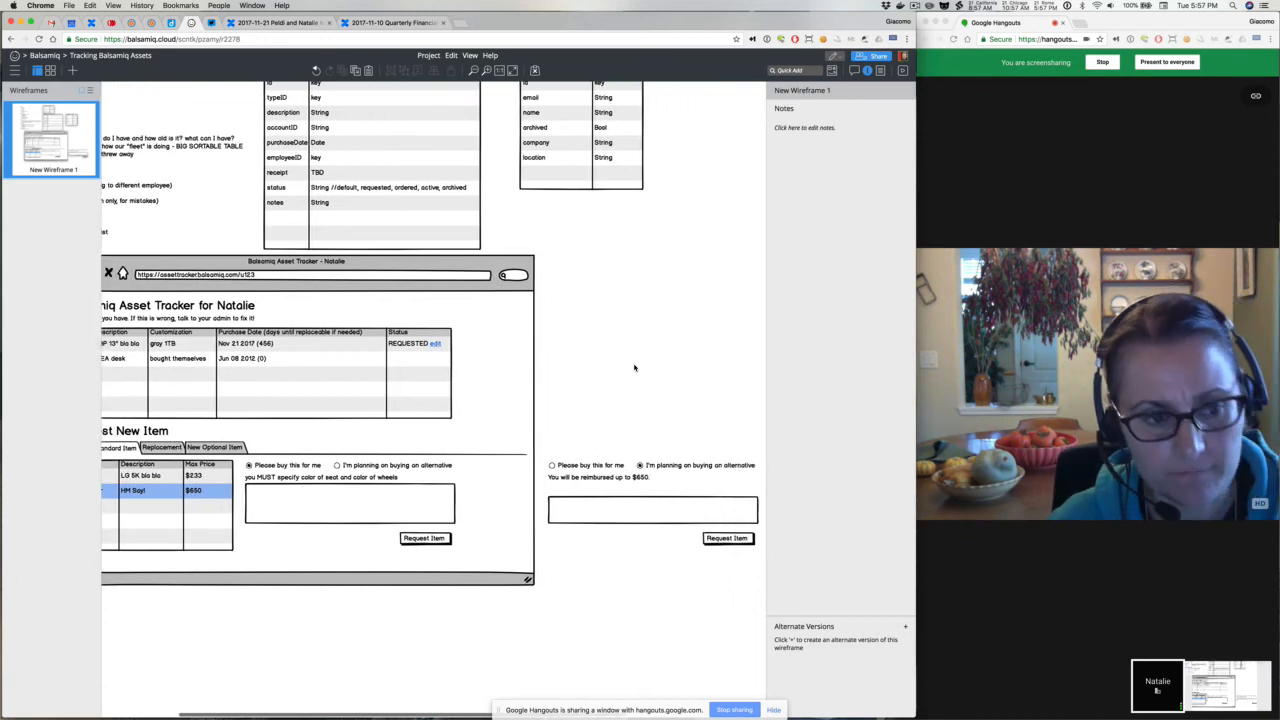
Italicize "bought themselves" in the Desk row's Customization cell of the assigned items grid.
scroll(634, 368, "right", 2)
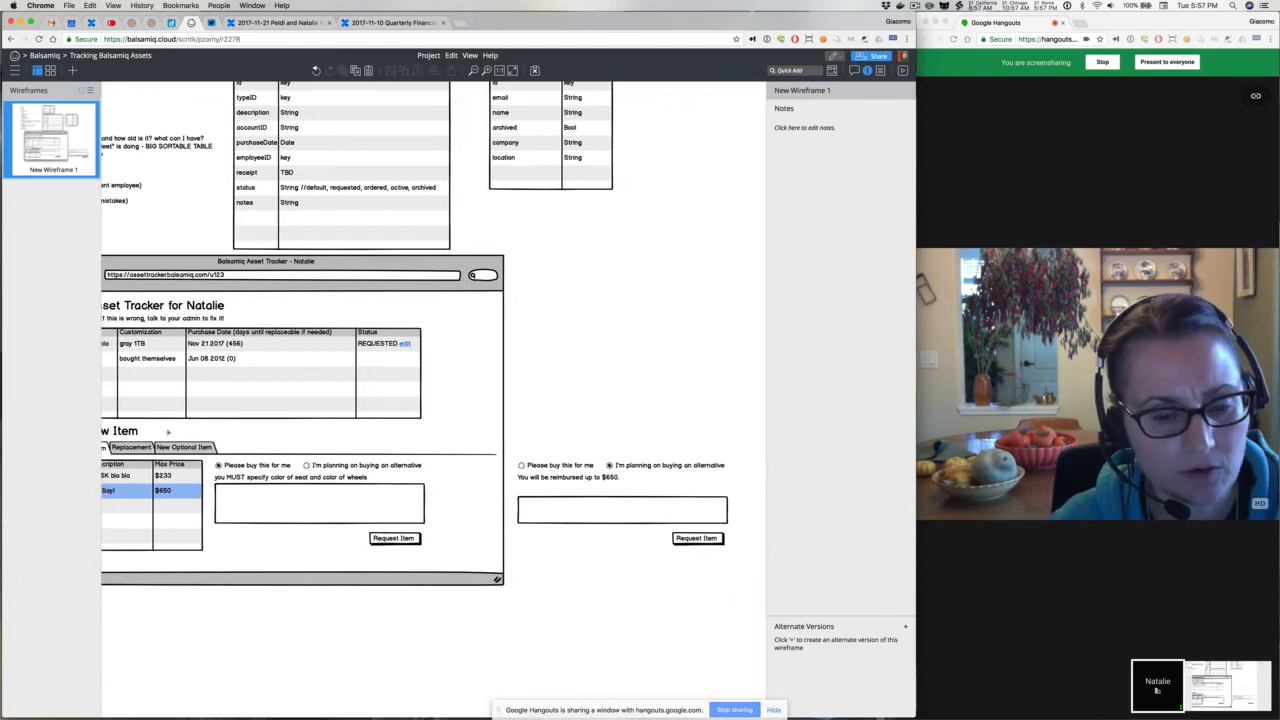
double_click(171, 373)
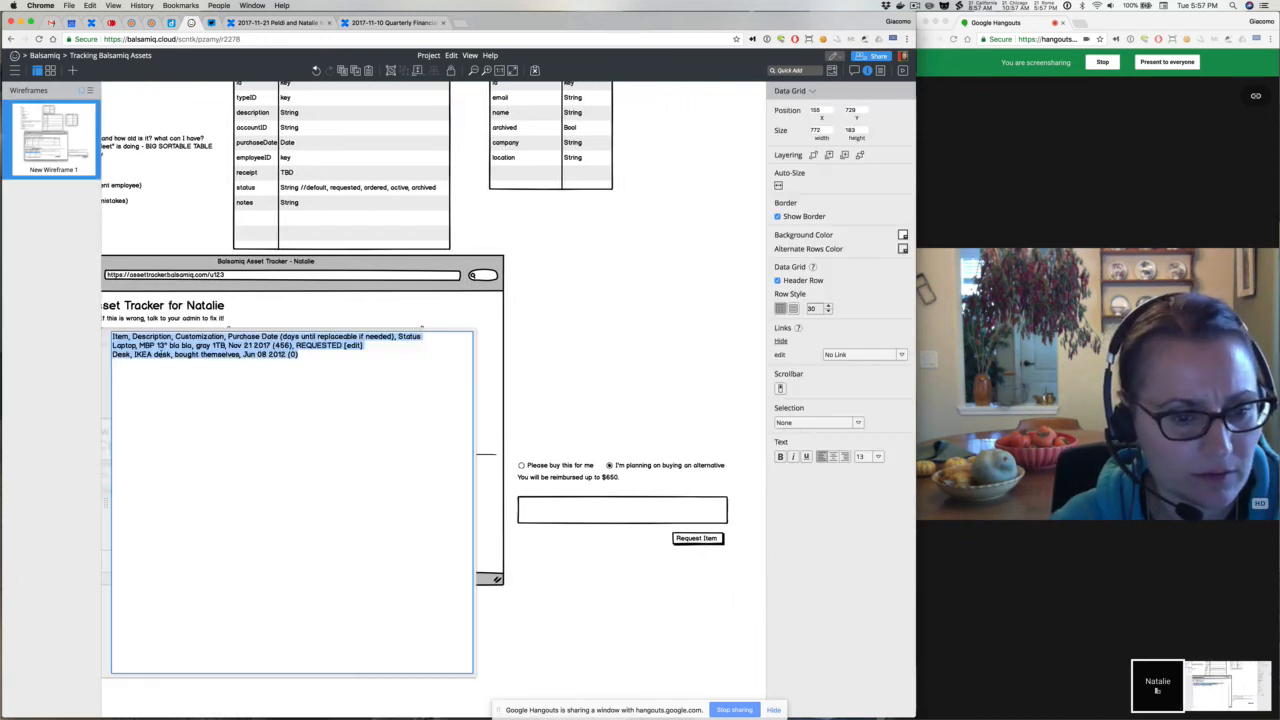
left_click(177, 355)
type("_")
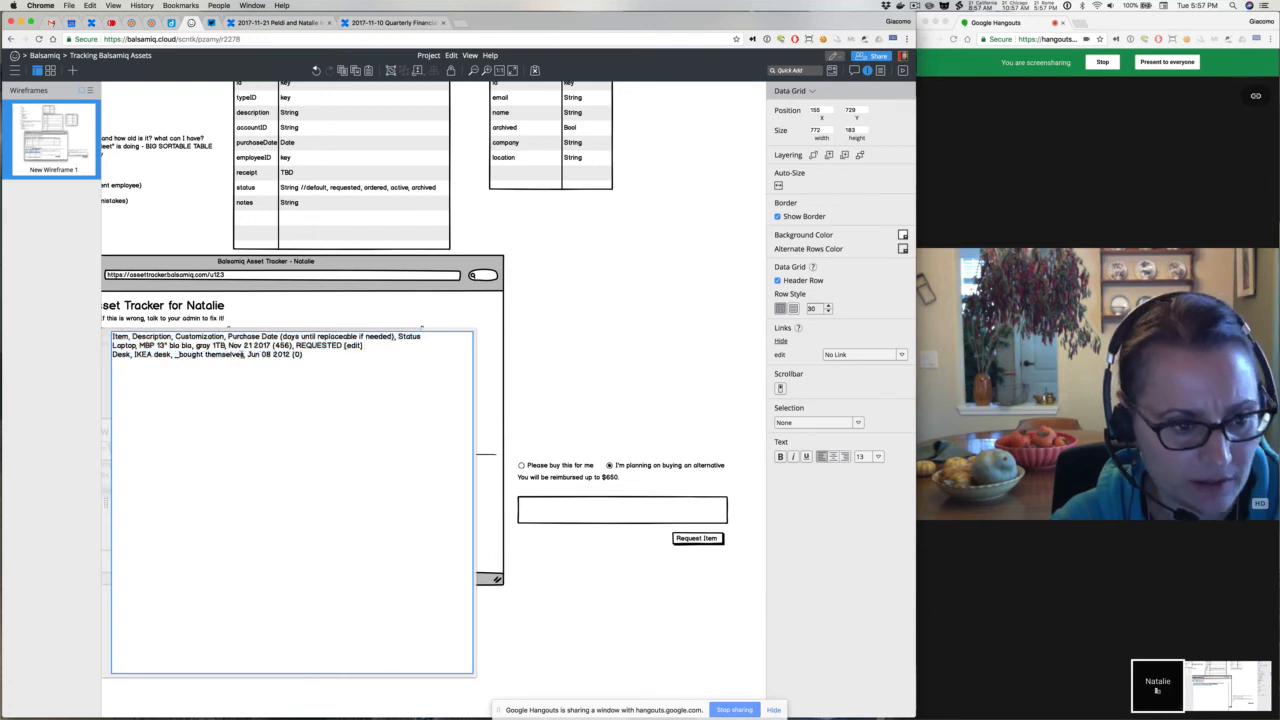
left_click(540, 330)
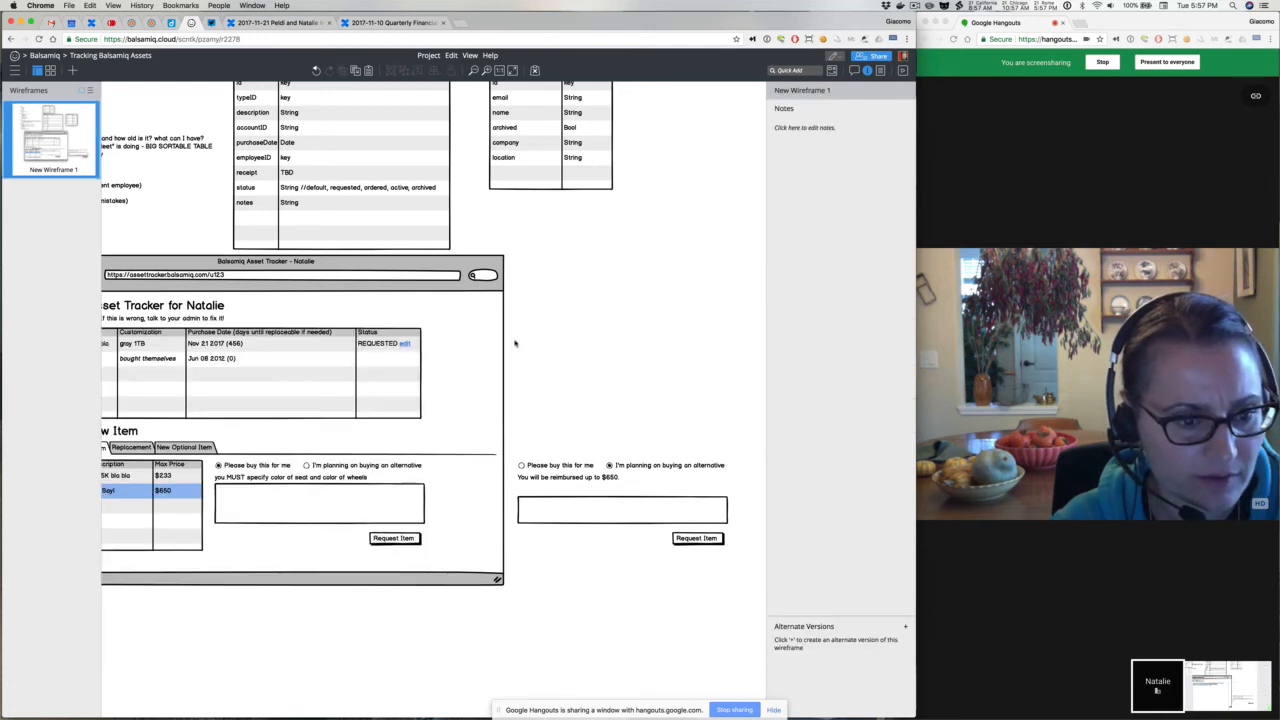
Delete the text area from the copied form and transform its reimbursement label into a Text control.
left_click(550, 503)
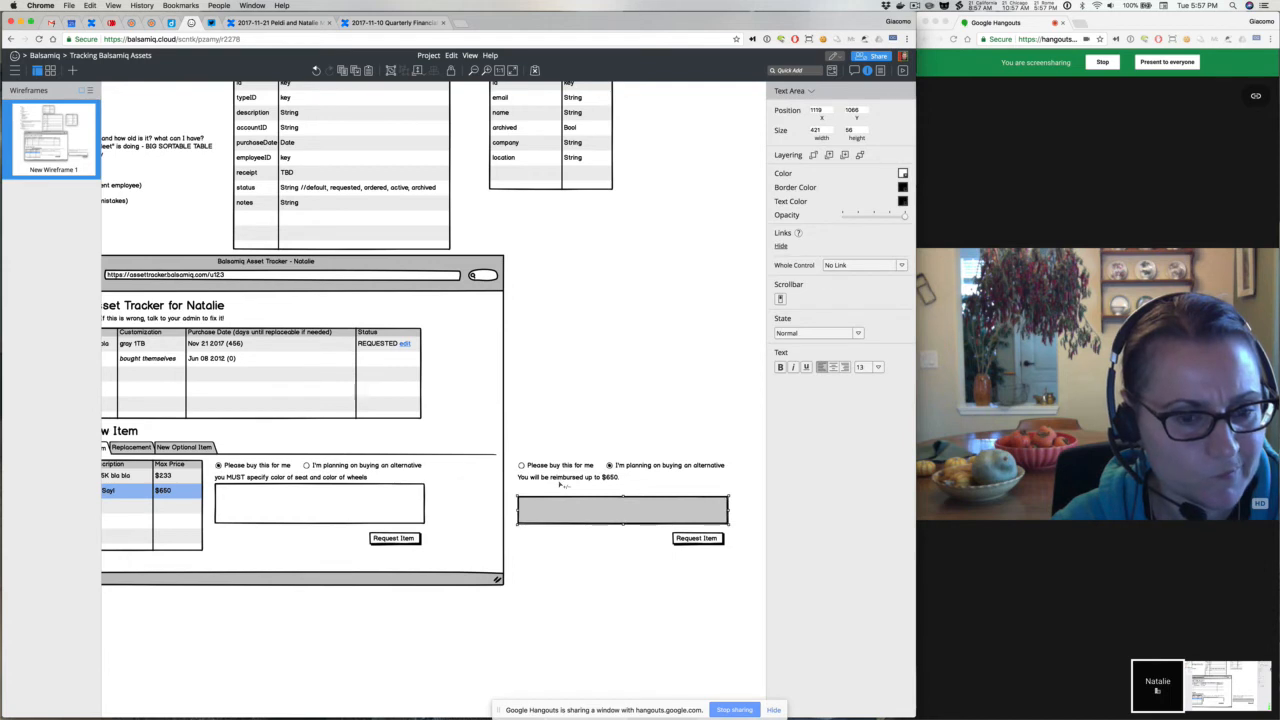
key("Delete")
left_click(560, 479)
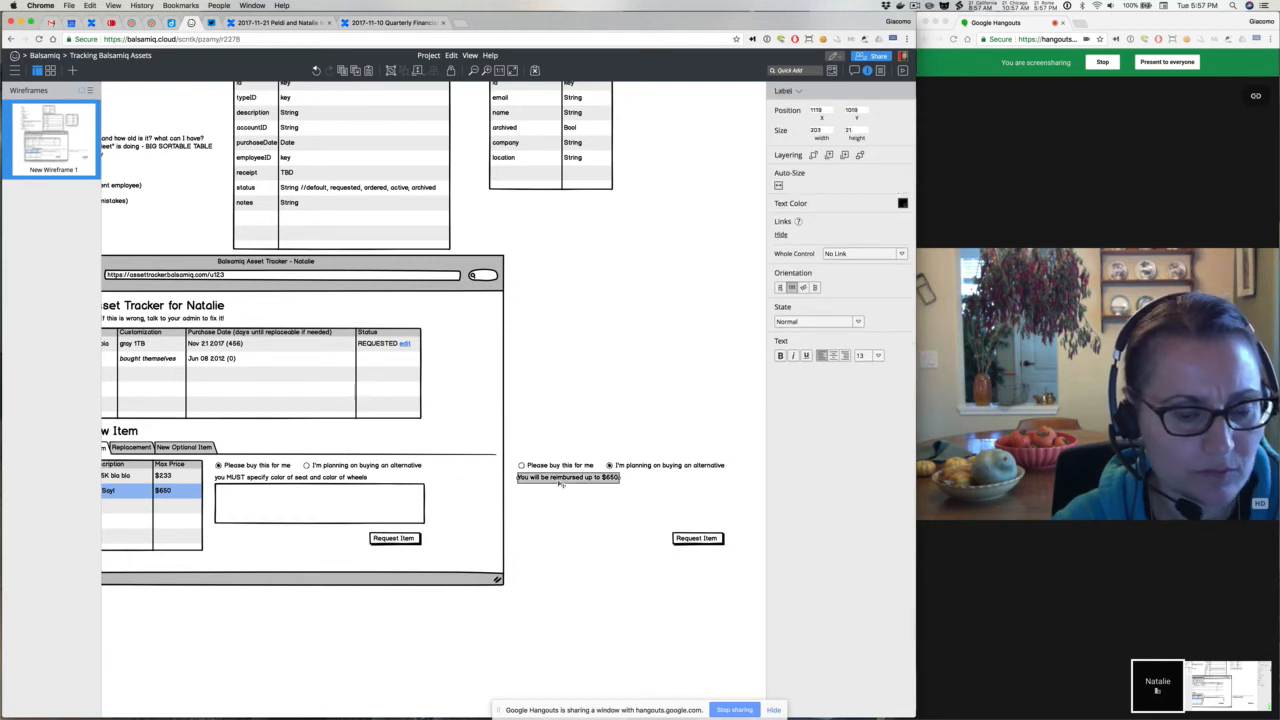
left_click(790, 91)
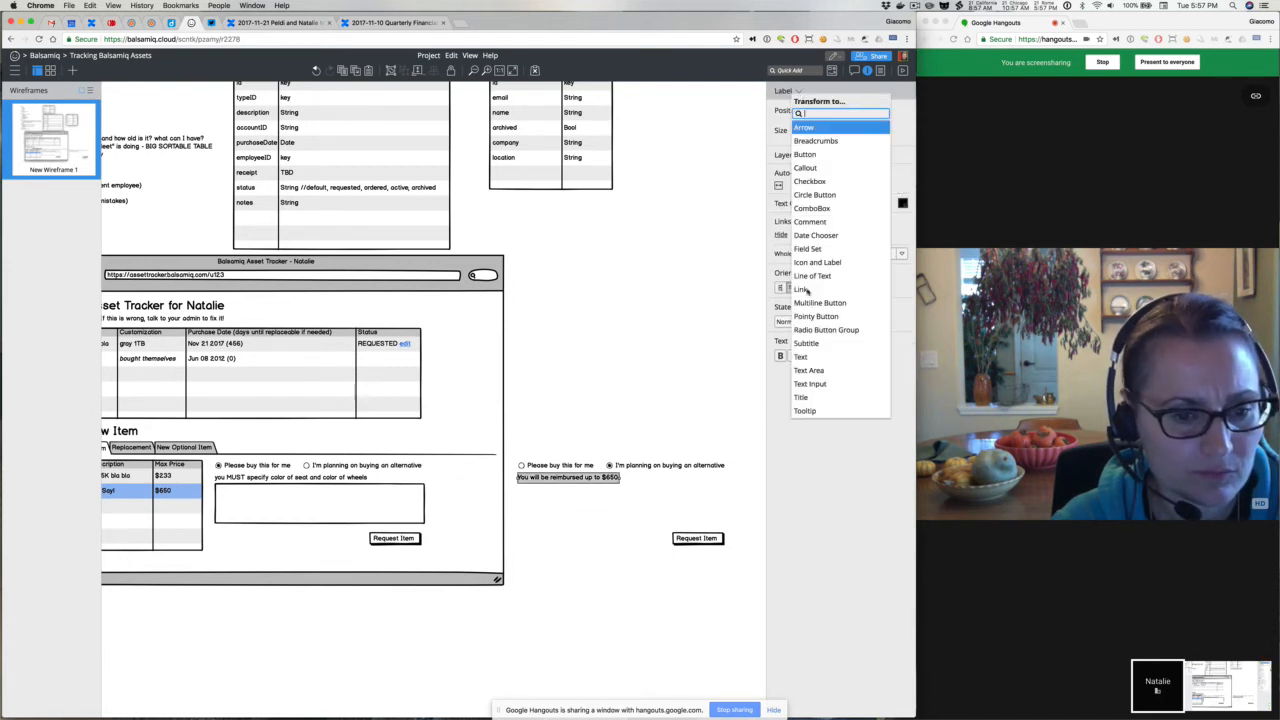
left_click(806, 357)
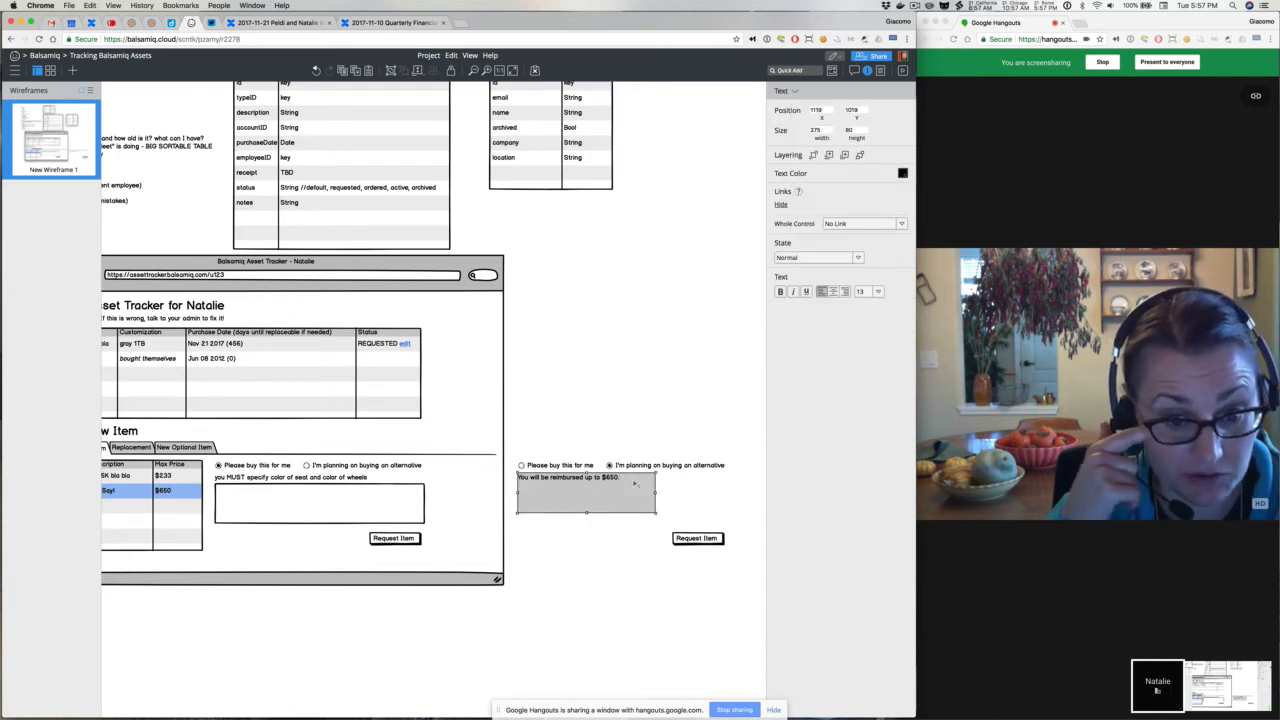
Add the link "Here's the process to get it reimbursed." below the reimbursement sentence, separated by a blank line.
double_click(634, 483)
left_click(530, 499)
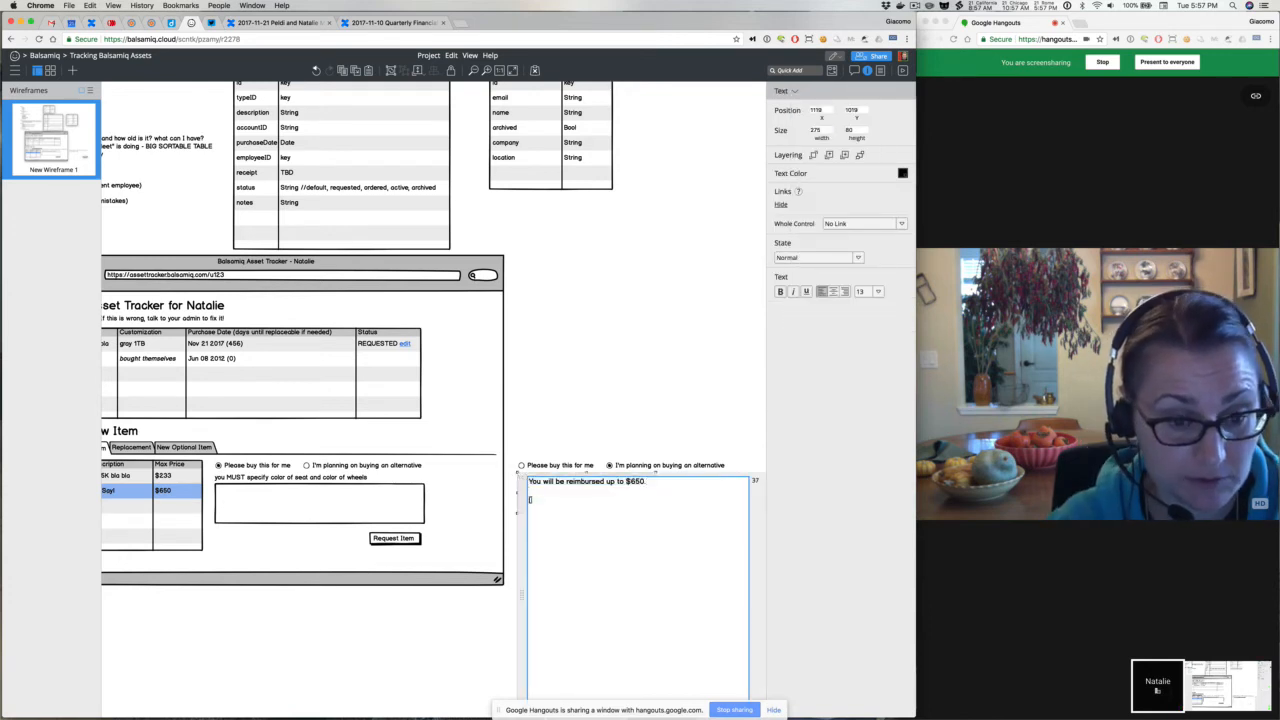
type("[Here's the pr")
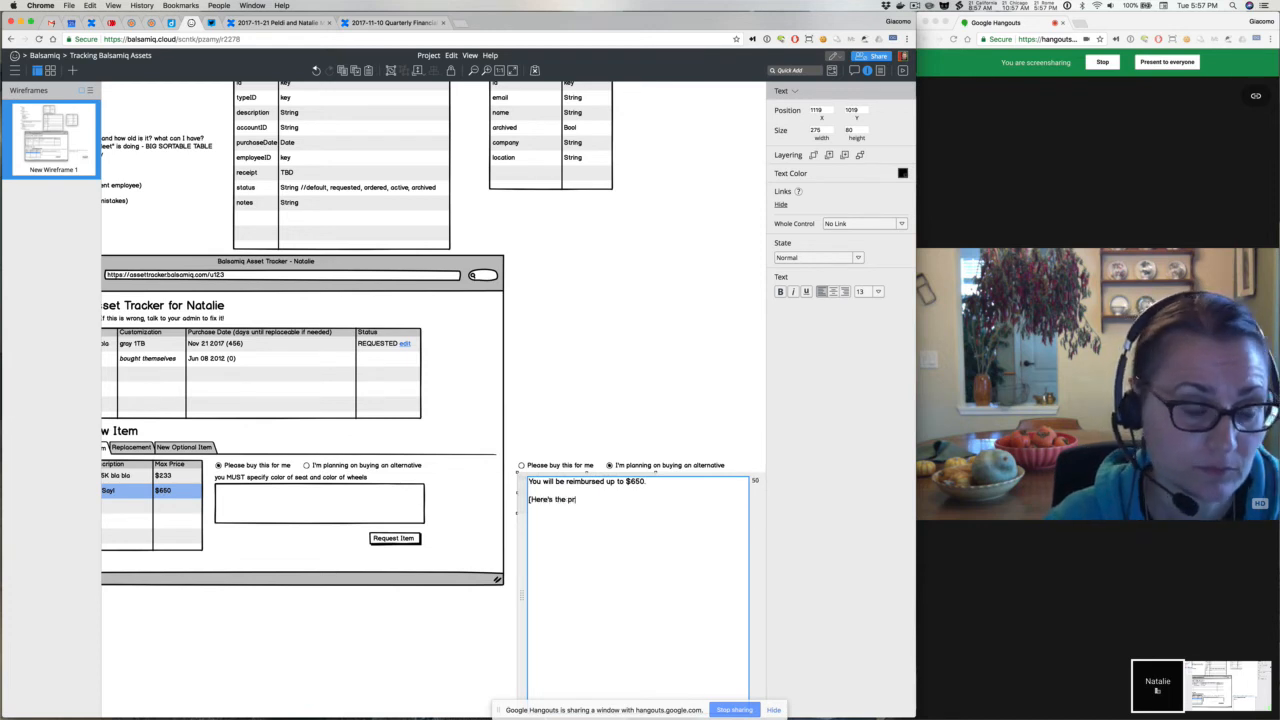
type("ocess to get it reim")
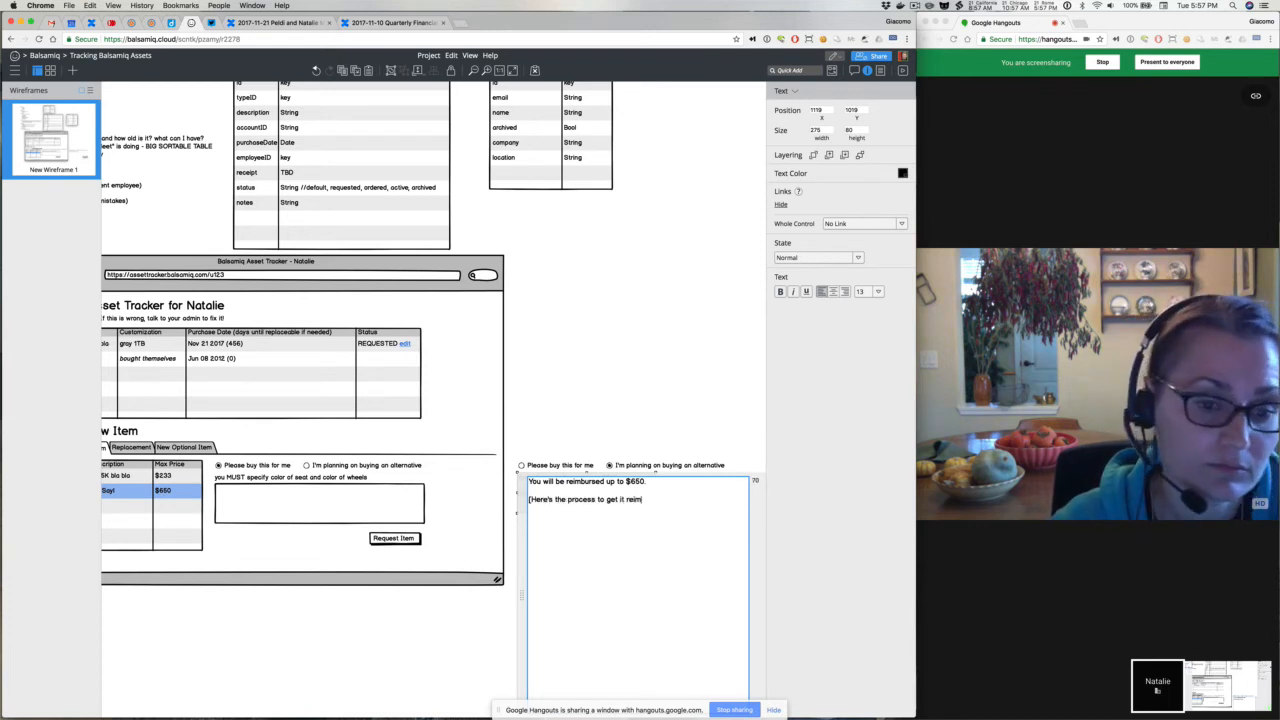
type("bursed")
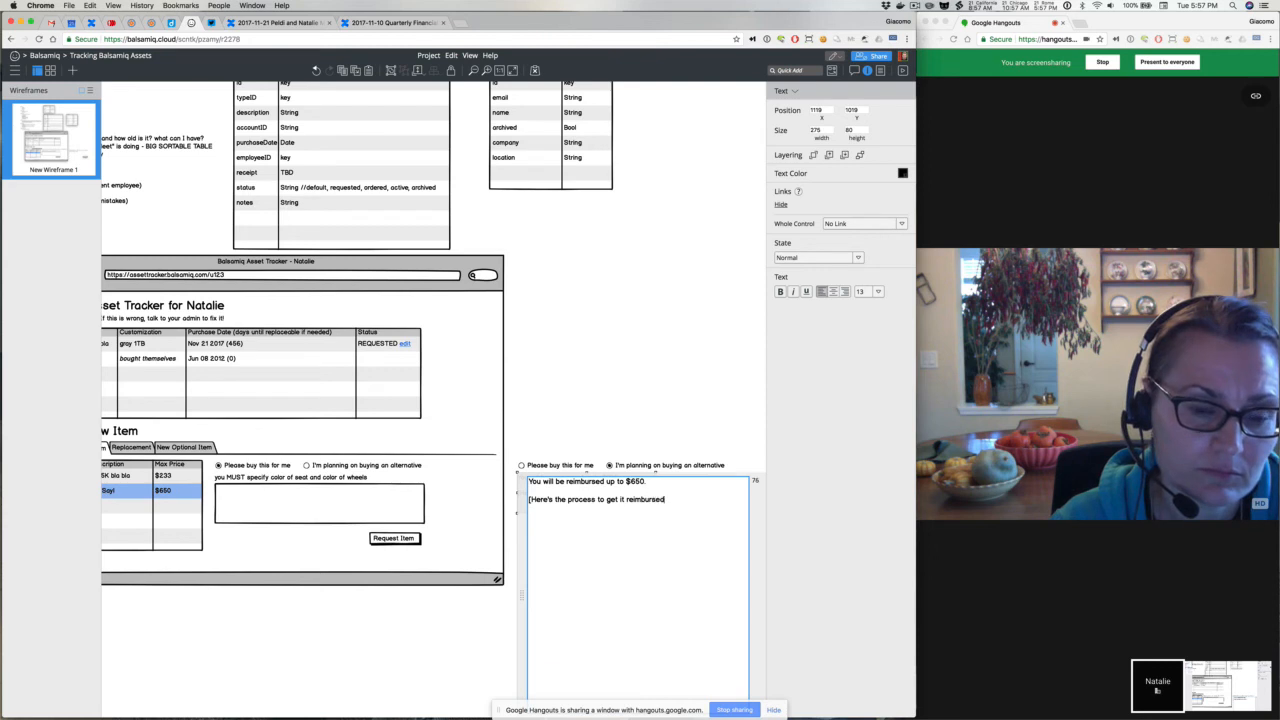
type(".]")
left_click(610, 514)
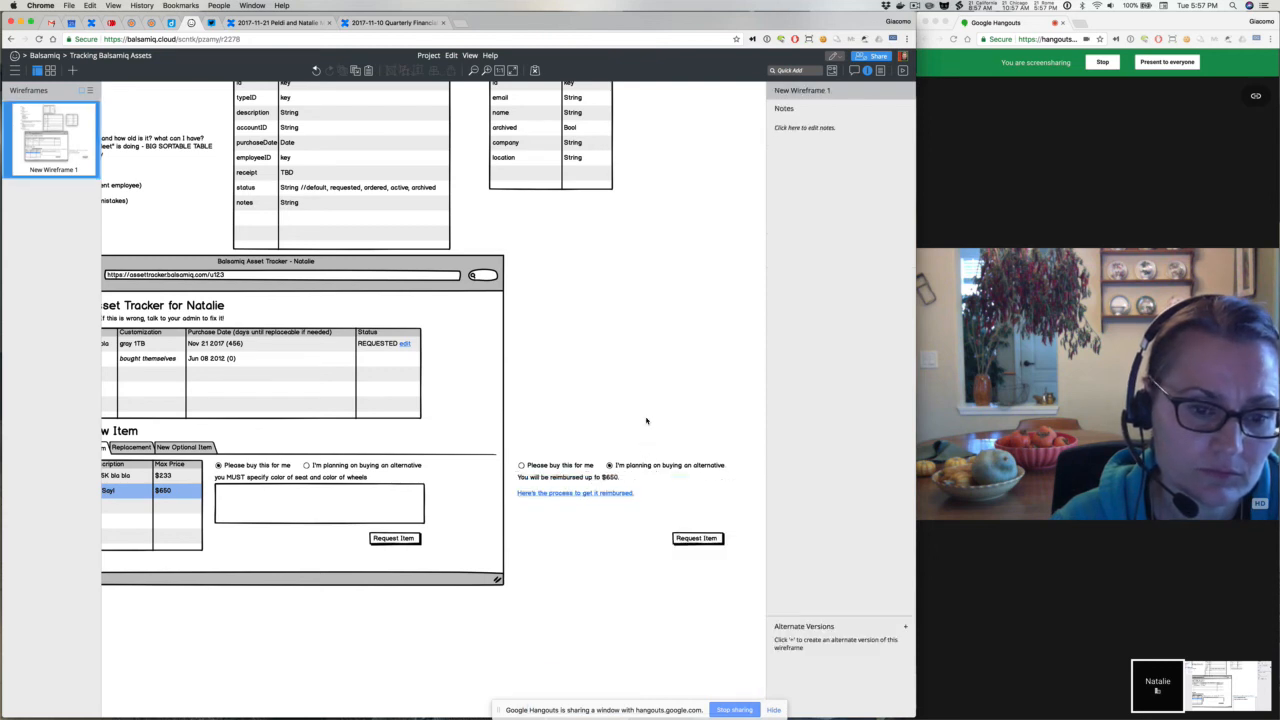
Move the reimbursement text block down to Y 1032, keeping it aligned with the radio button above.
left_click(637, 486)
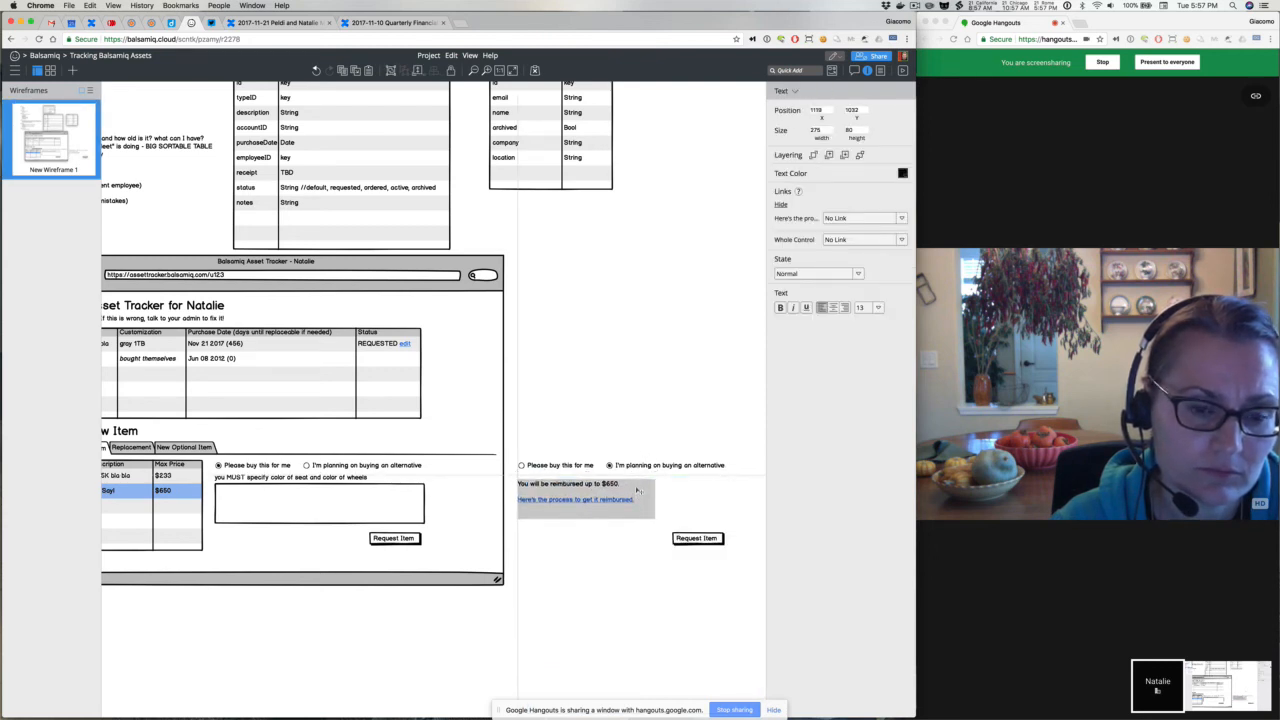
left_click(625, 432)
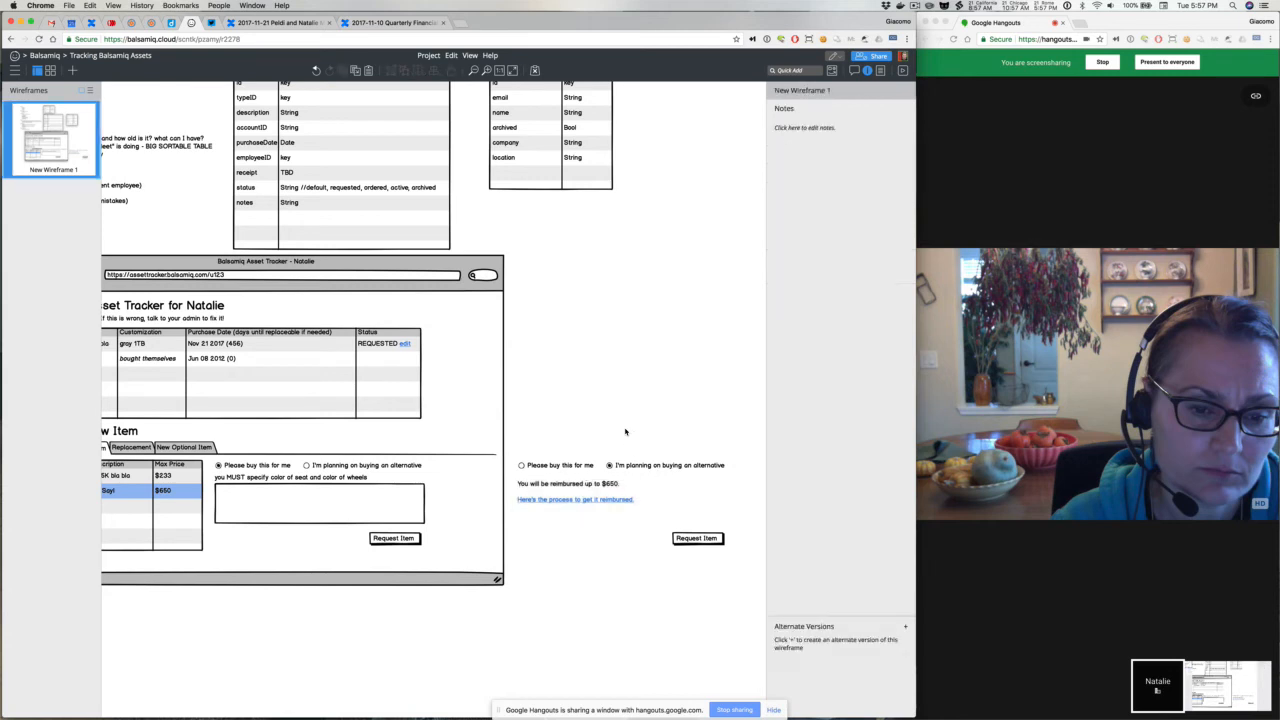
double_click(600, 488)
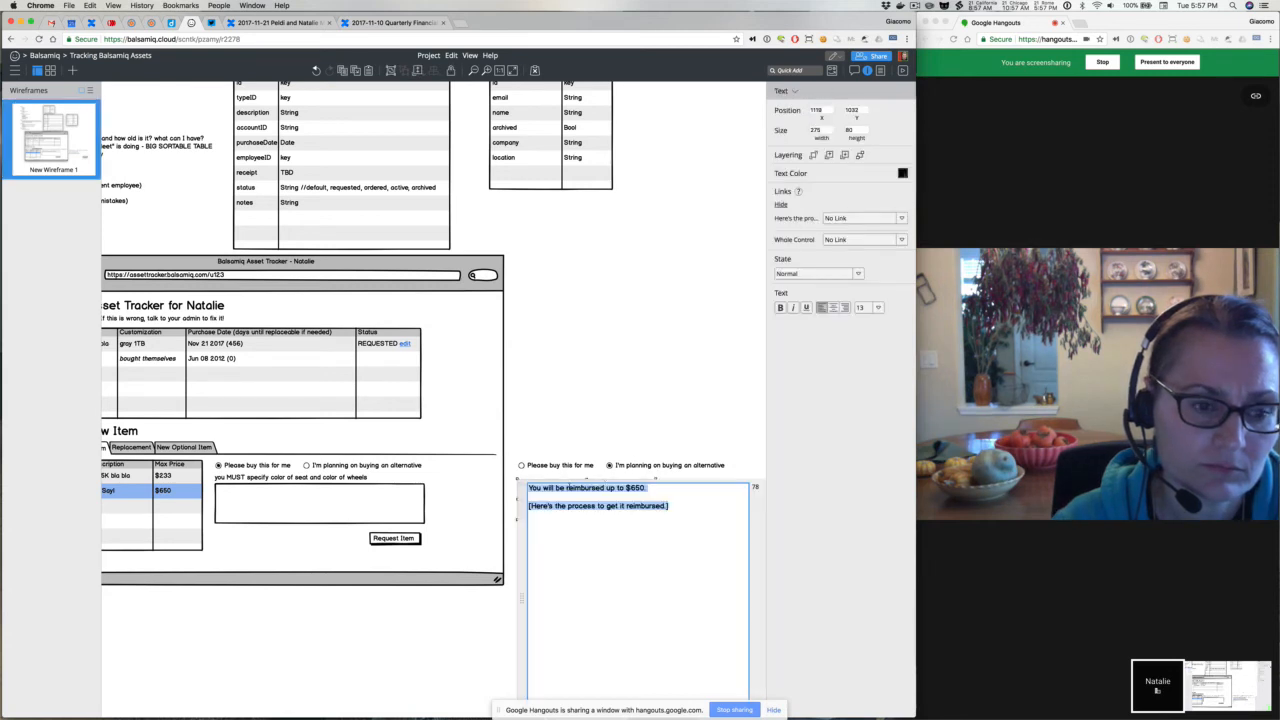
left_click(555, 488)
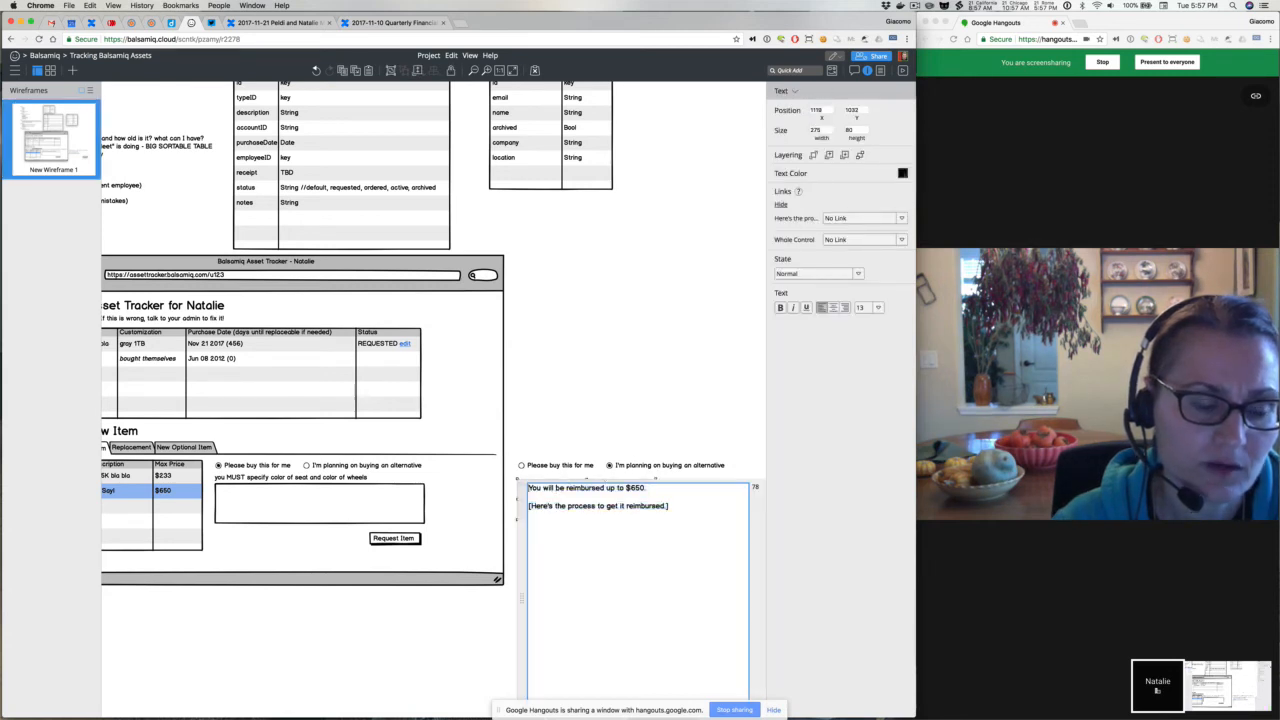
left_click(572, 398)
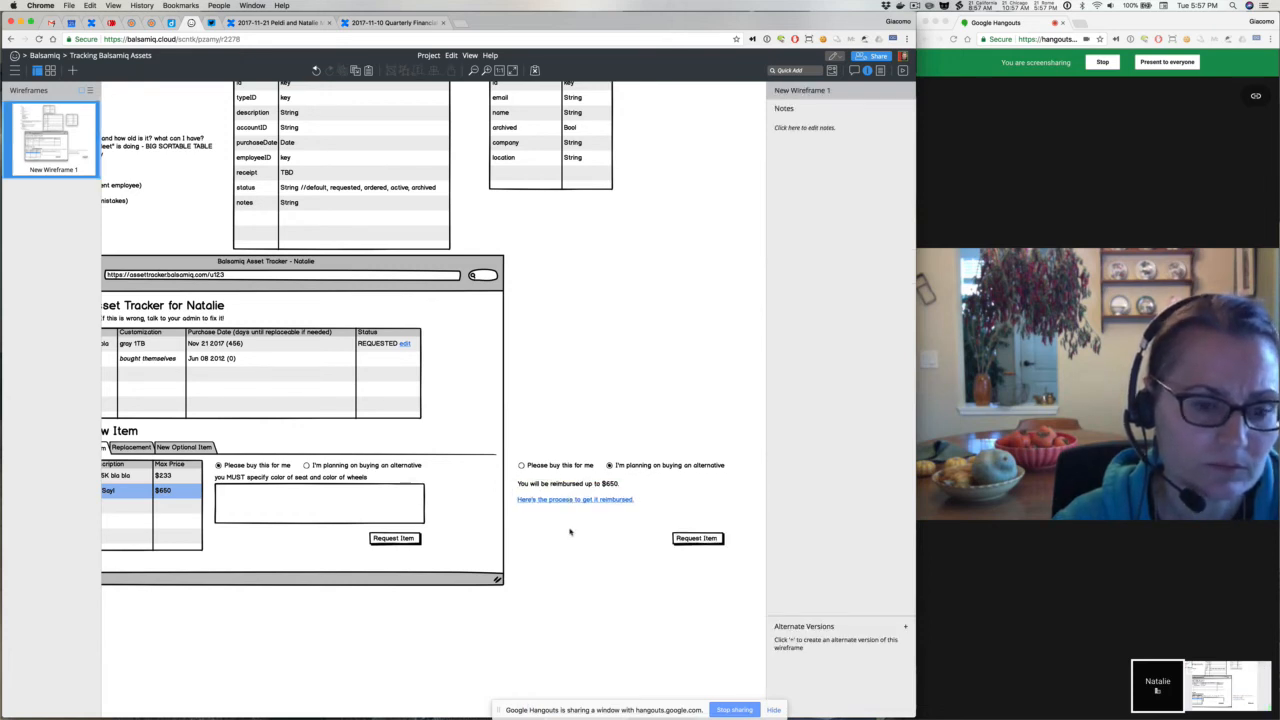
Shorten the standard items grid slightly so its lower edge lines up with the bottom of the Request Item button.
scroll(251, 356, "left", 3)
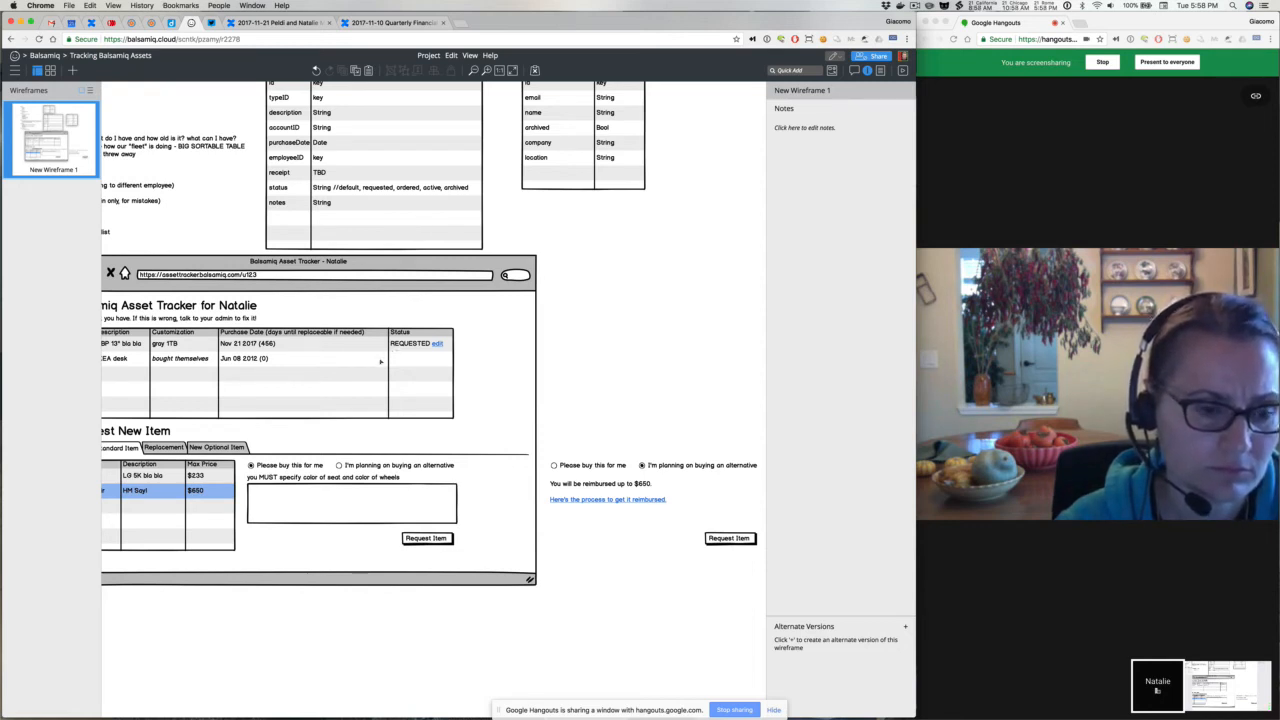
scroll(380, 362, "left", 3)
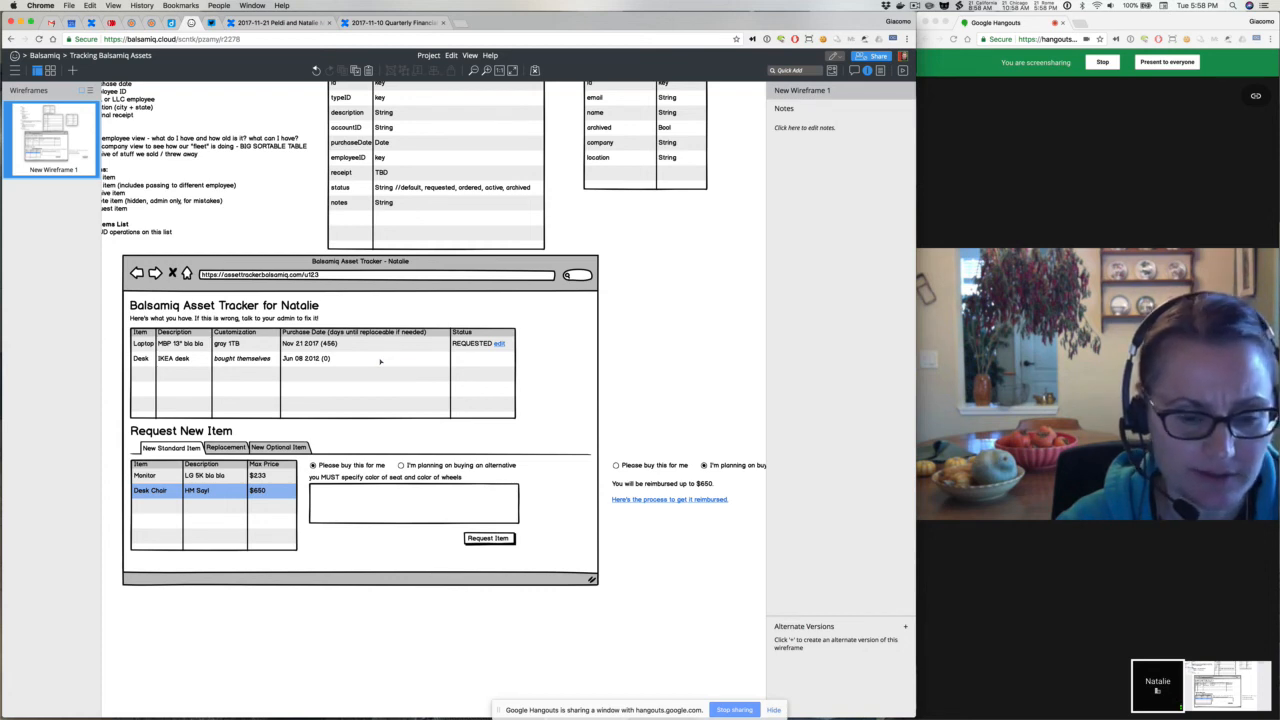
scroll(440, 363, "right", 3)
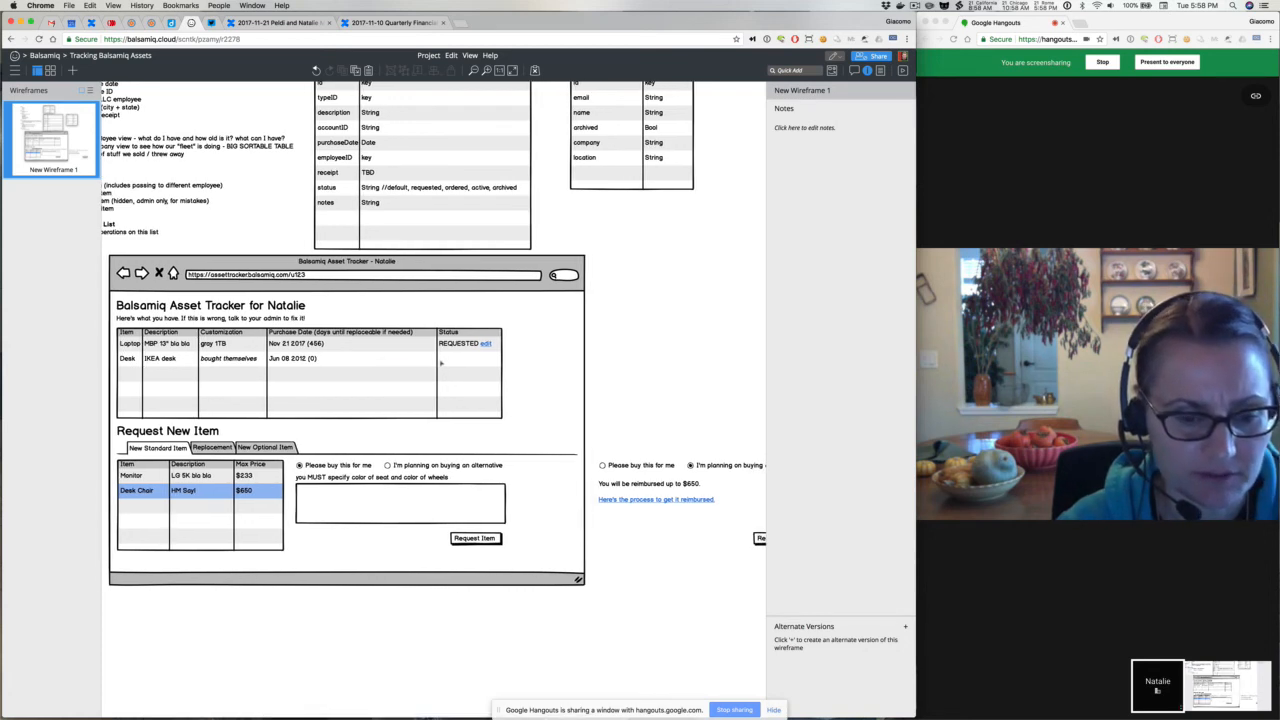
scroll(440, 363, "left", 4)
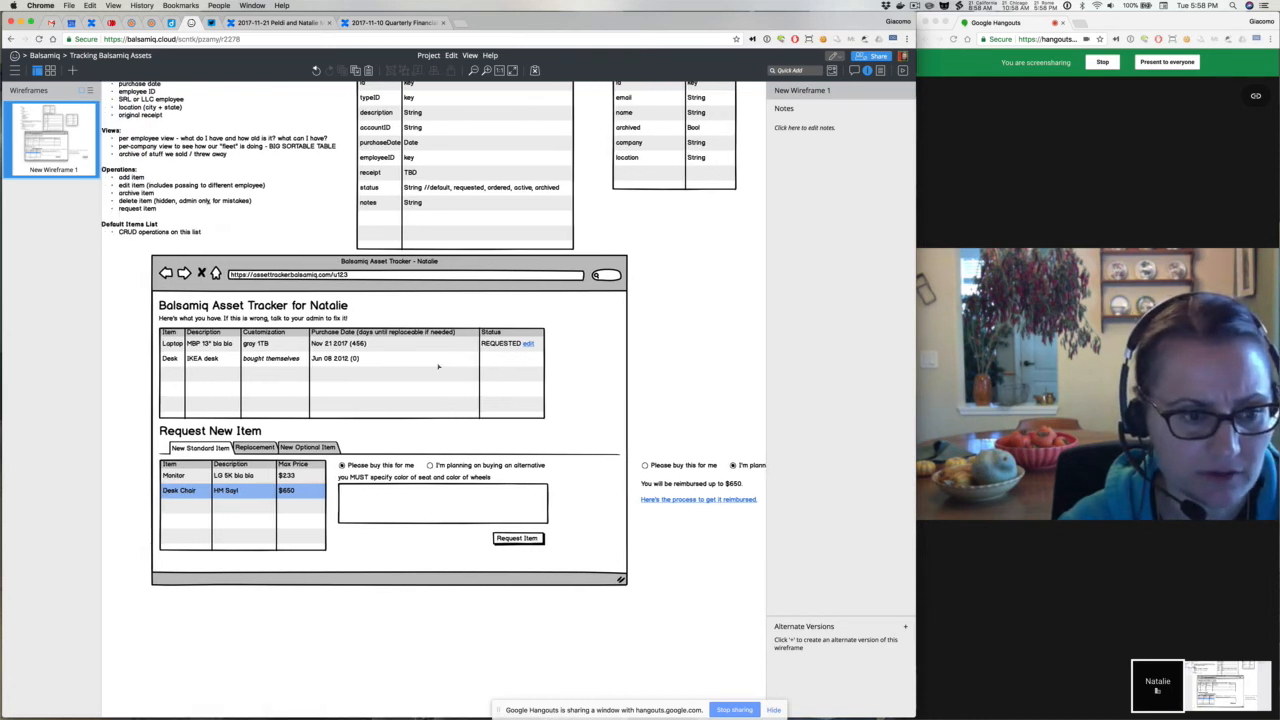
left_click(294, 537)
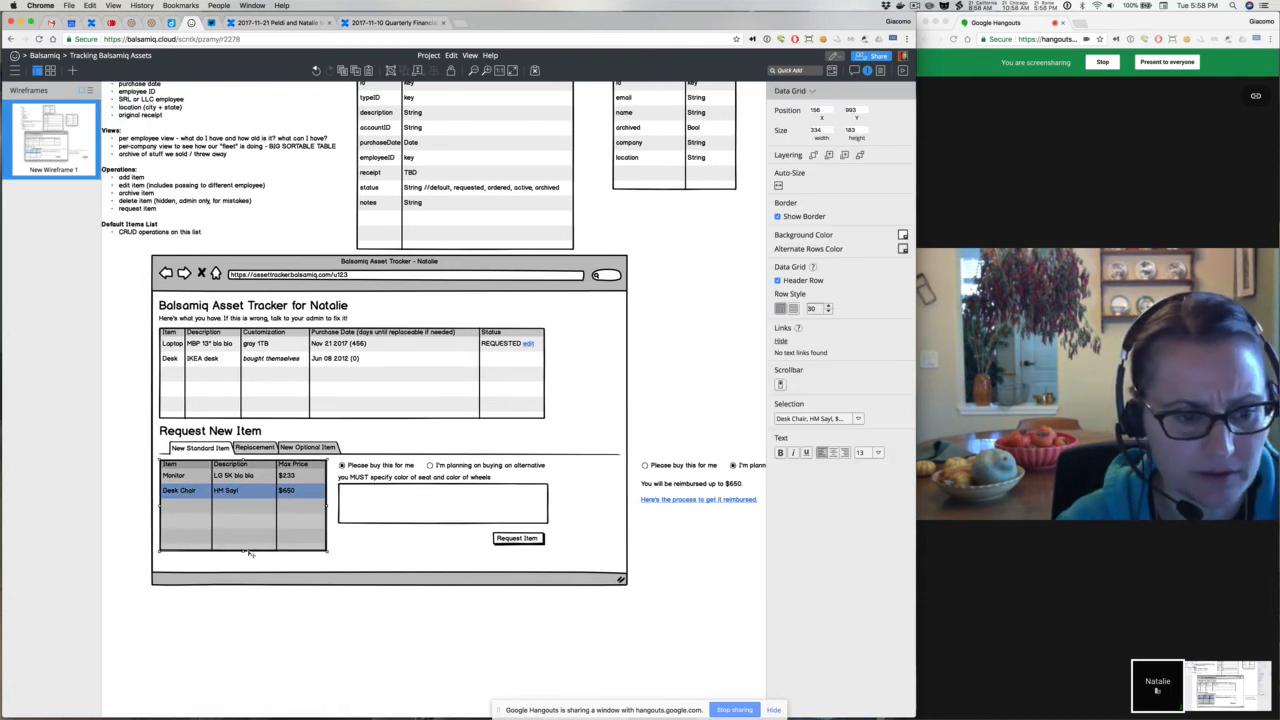
mouse_move(246, 550)
left_mouse_down()
mouse_move(250, 529)
mouse_move(246, 547)
left_mouse_up()
left_click(290, 627)
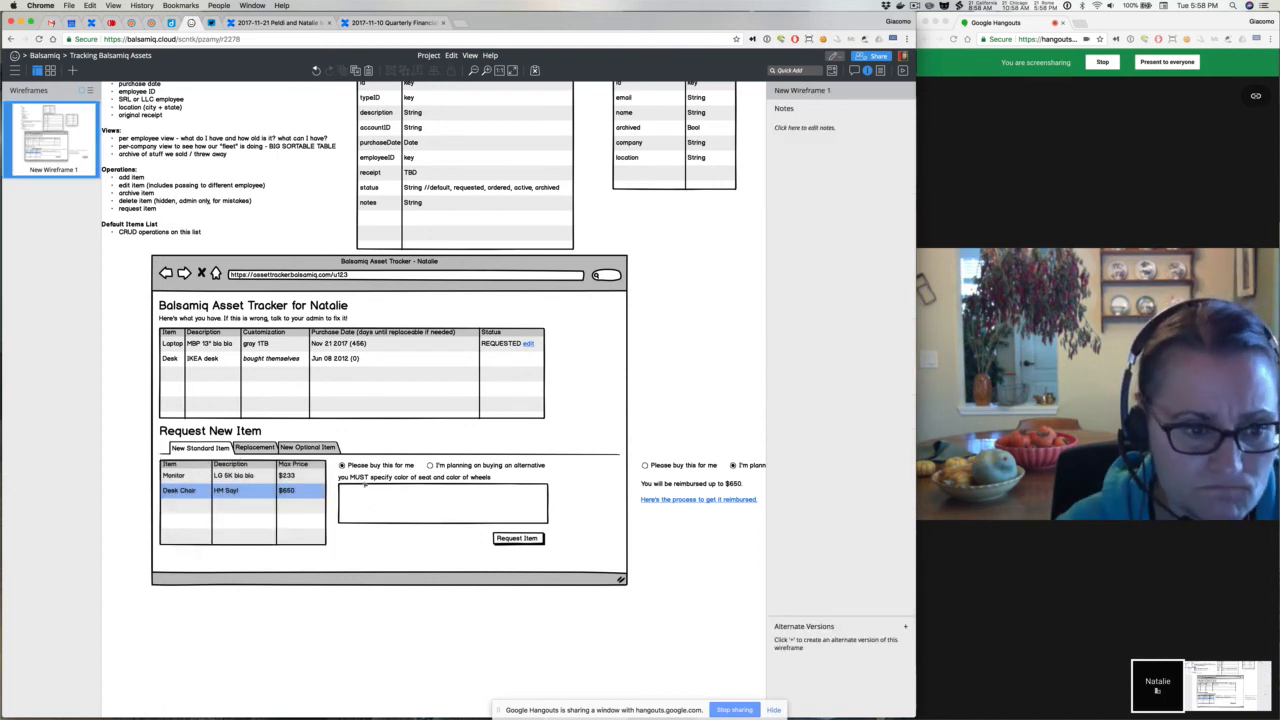
Capitalize "You" in the customization label and make "color of seat" and "color of wheels" bold.
double_click(365, 480)
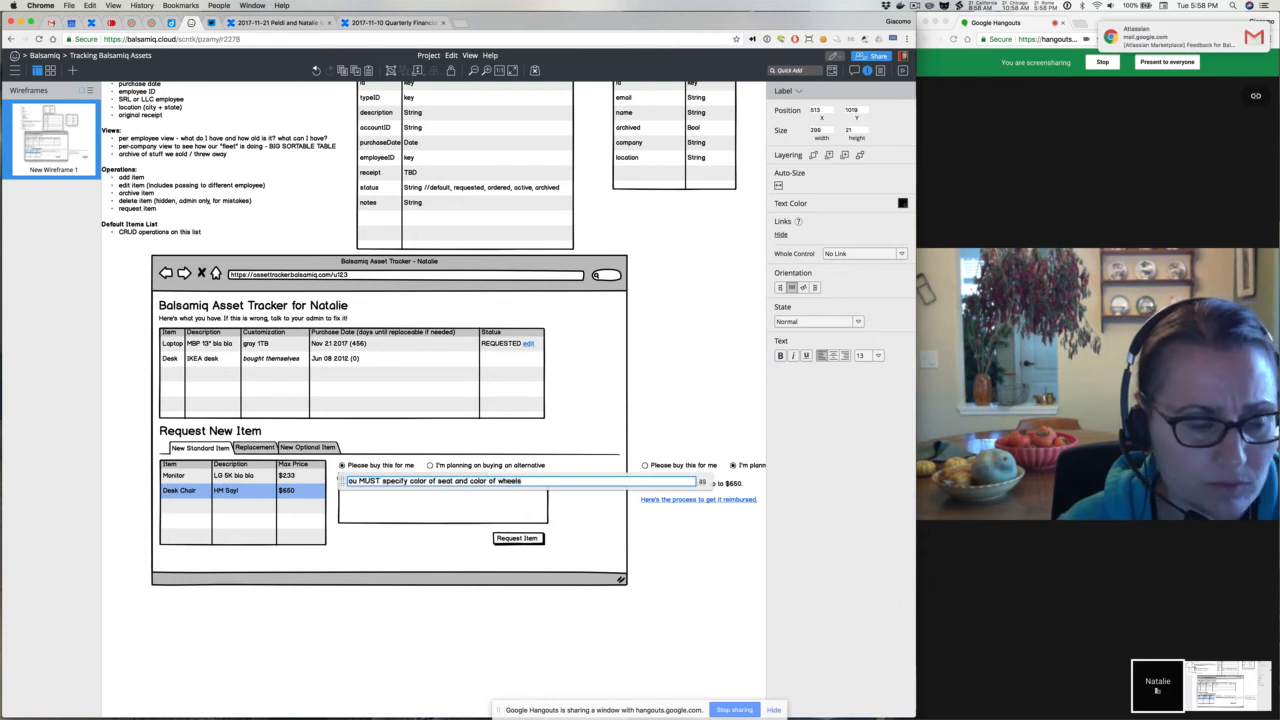
key("Home")
type("Y*")
key("Right")
key("Right")
key("Right")
key("Right")
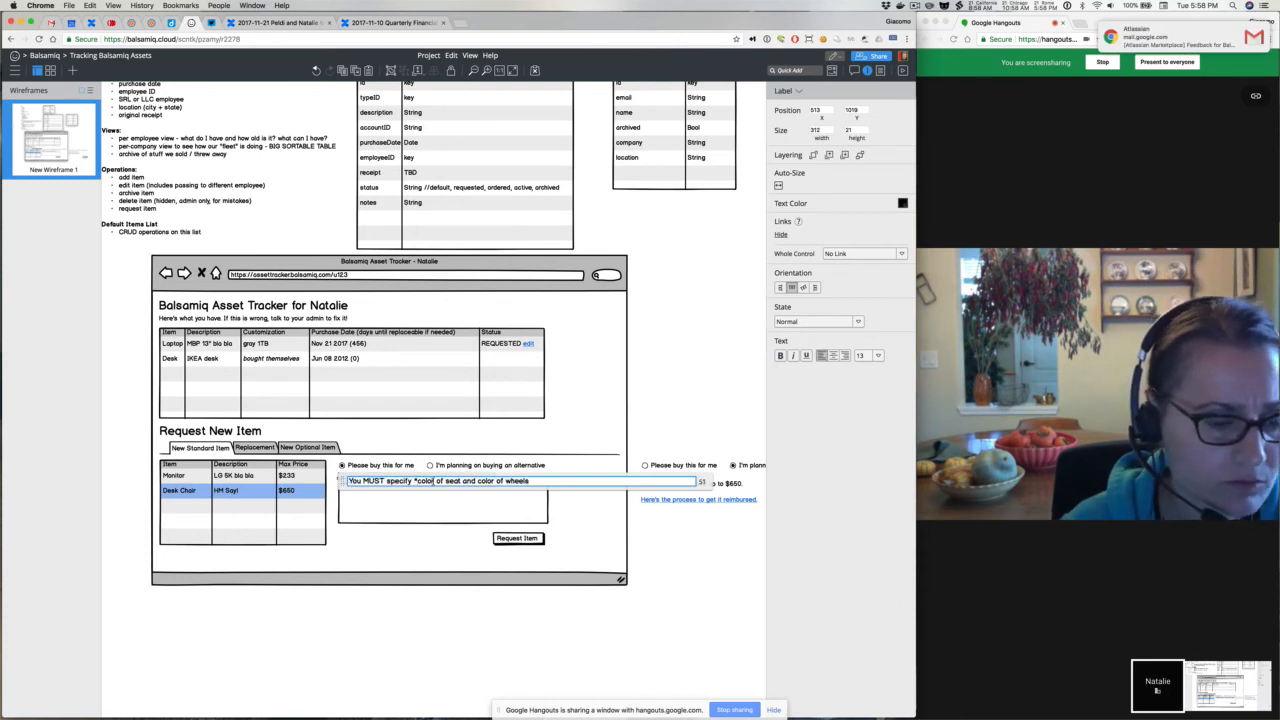
key("Right")
key("Right")
key("Right")
key("Right")
key("Right")
key("Right")
key("Right")
key("Right")
type("*")
key("Right")
key("Right")
key("Right")
key("Right")
key("Right")
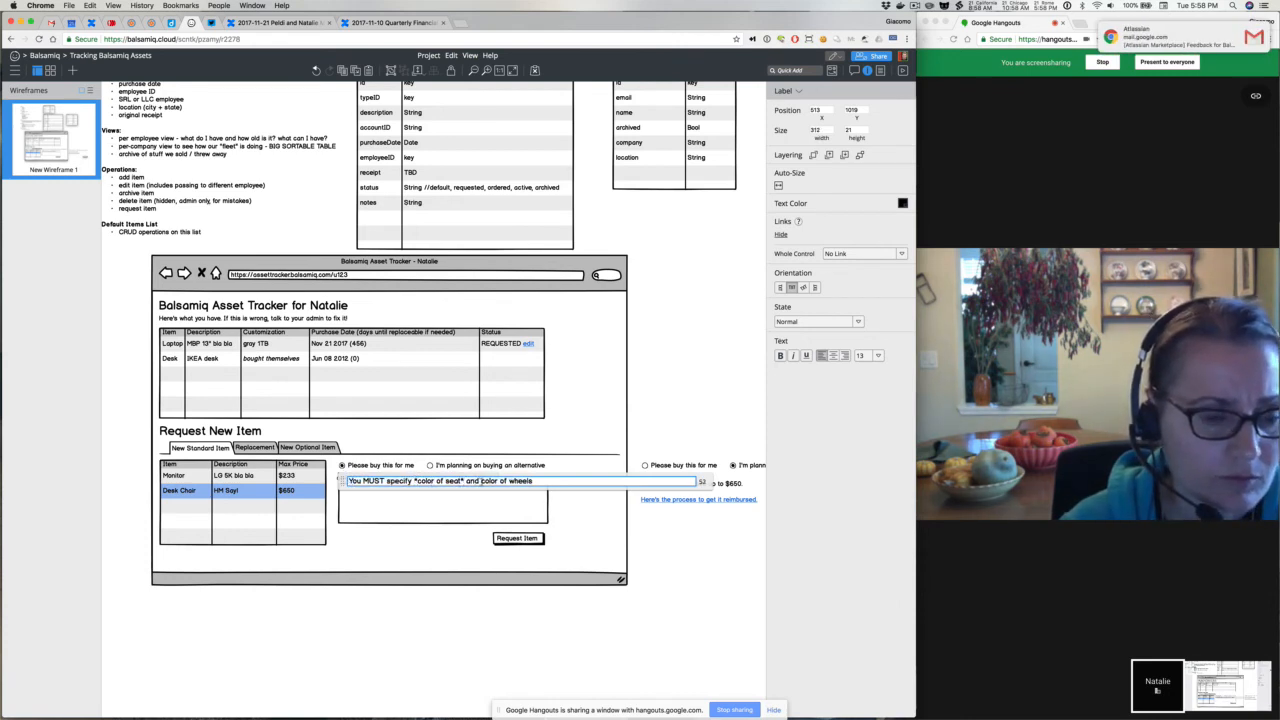
type("**")
left_click(668, 403)
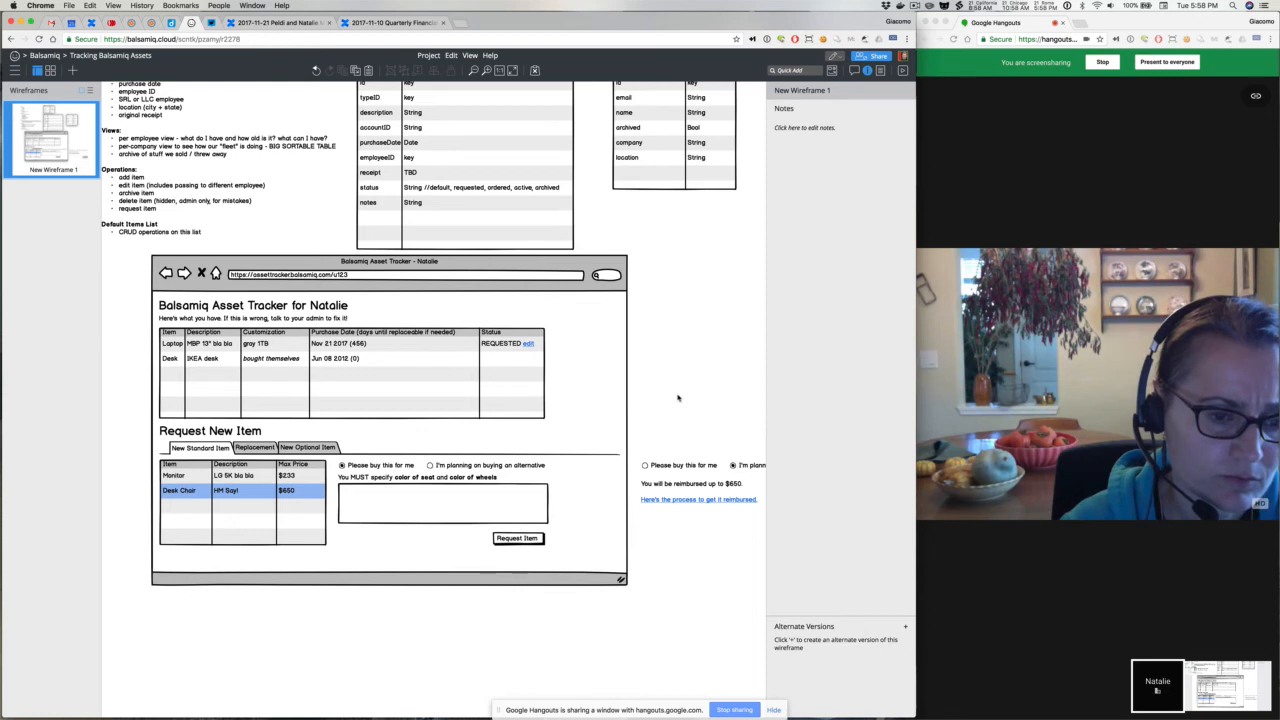
Append a period and a "details" link to the end of the customization label under "Please buy this for me".
scroll(677, 398, "right", 5)
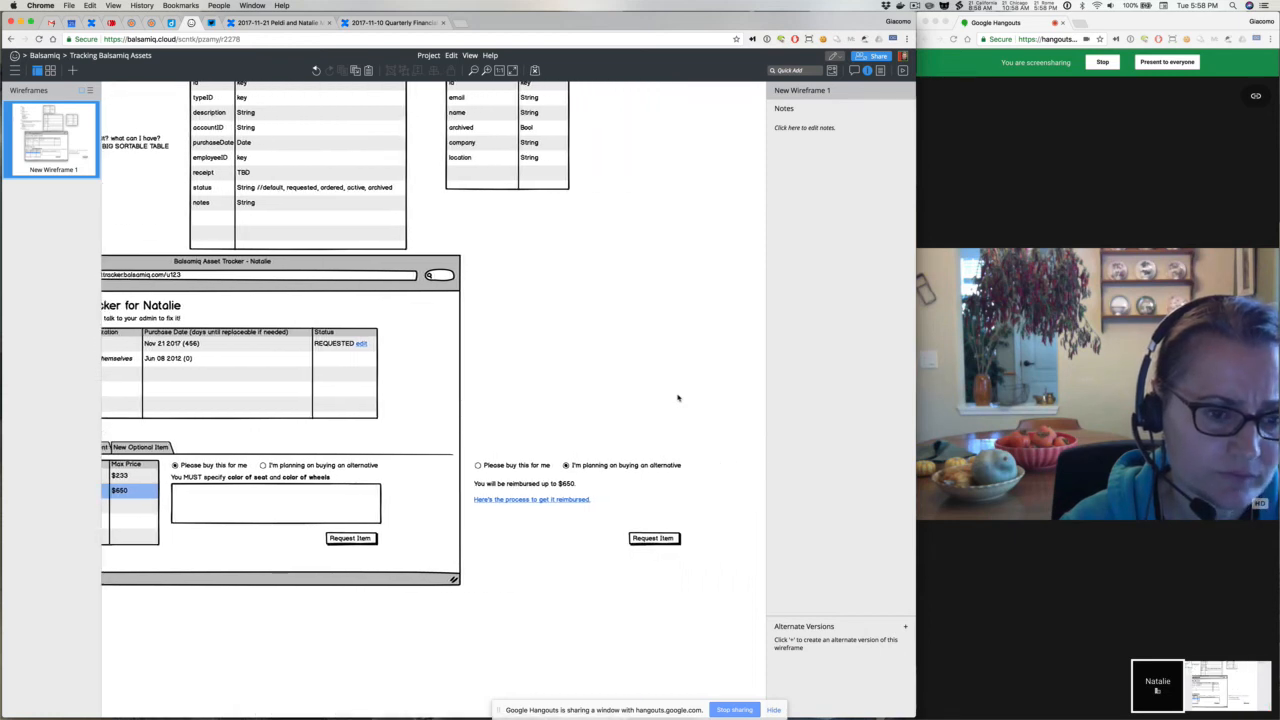
scroll(677, 398, "left", 6)
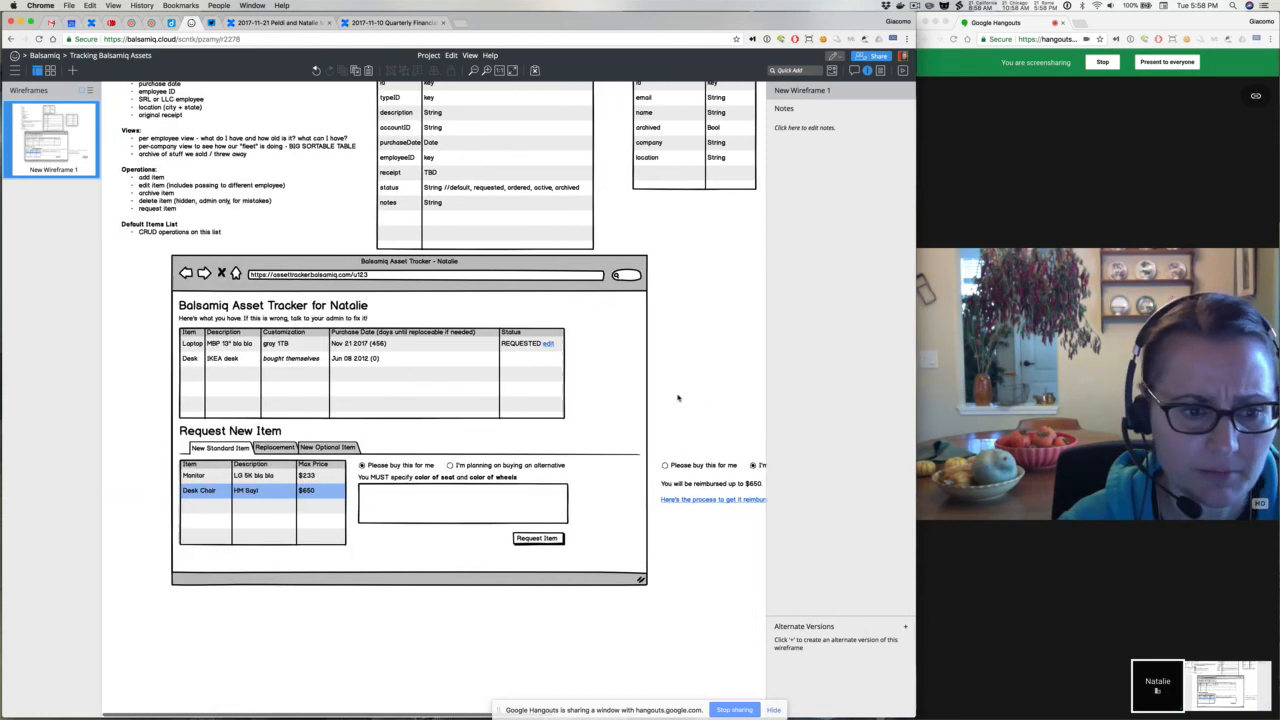
scroll(677, 398, "up", 1)
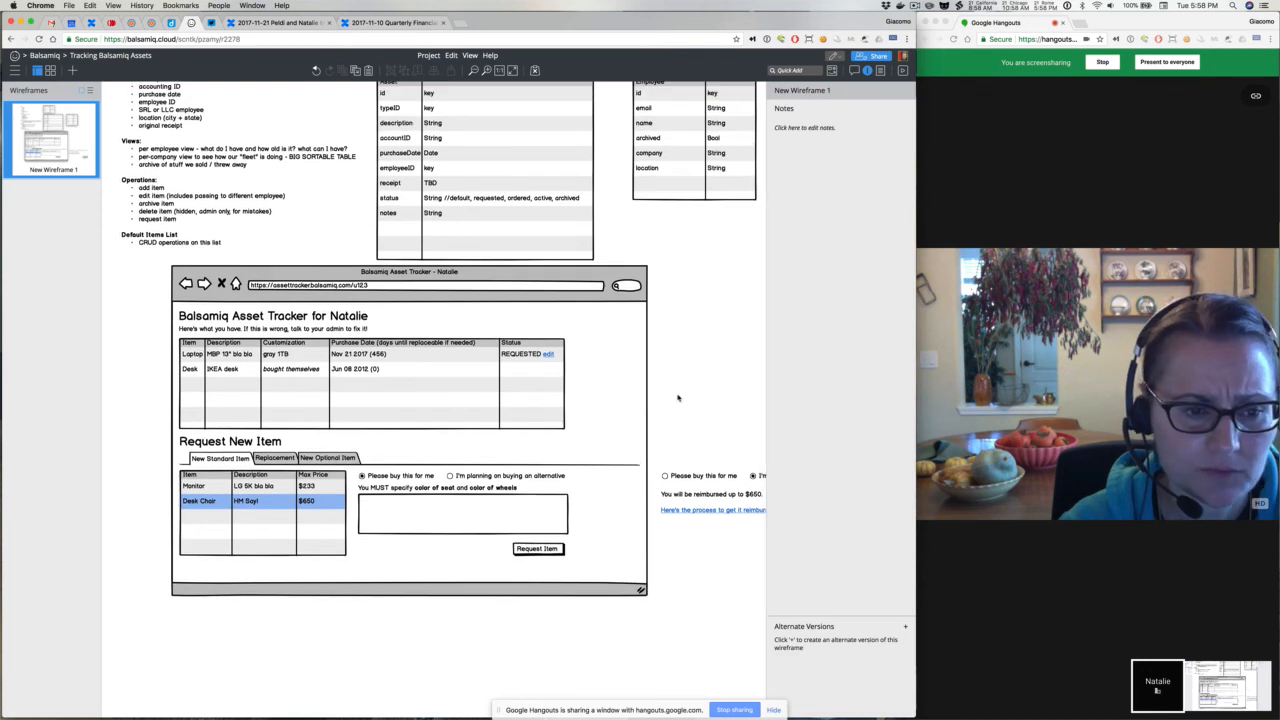
scroll(677, 398, "up", 5)
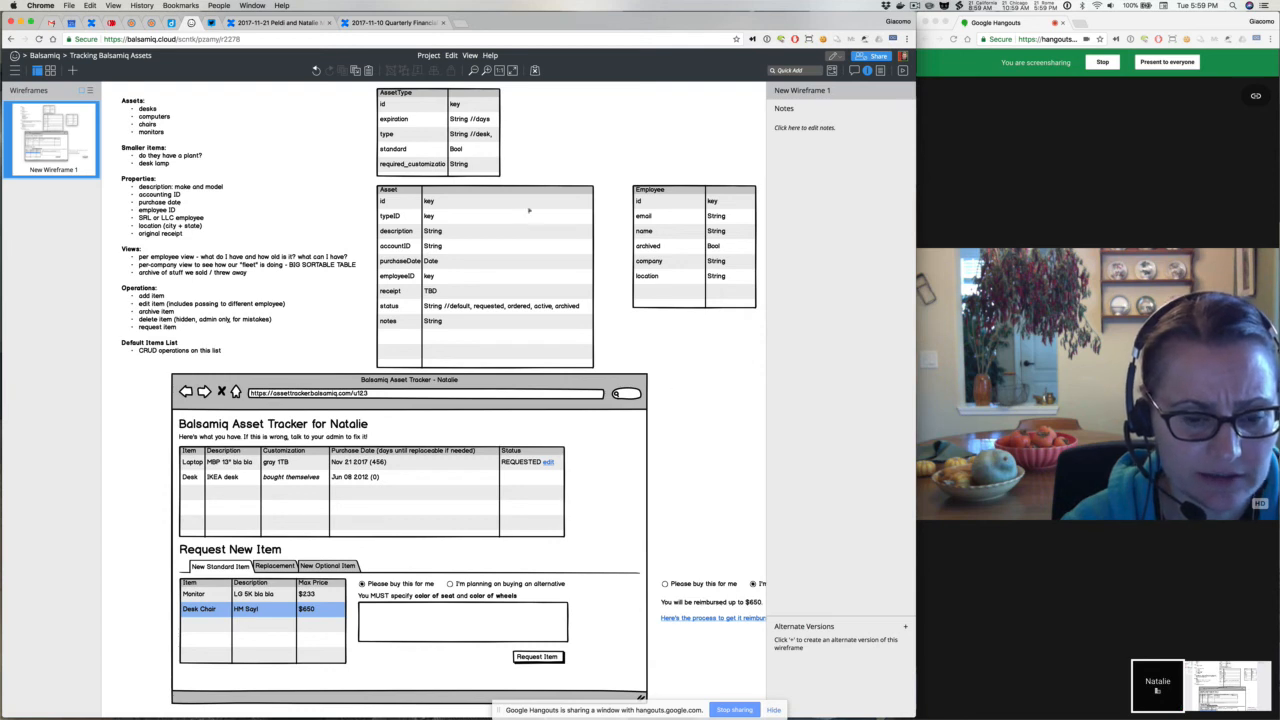
double_click(504, 597)
key("Escape")
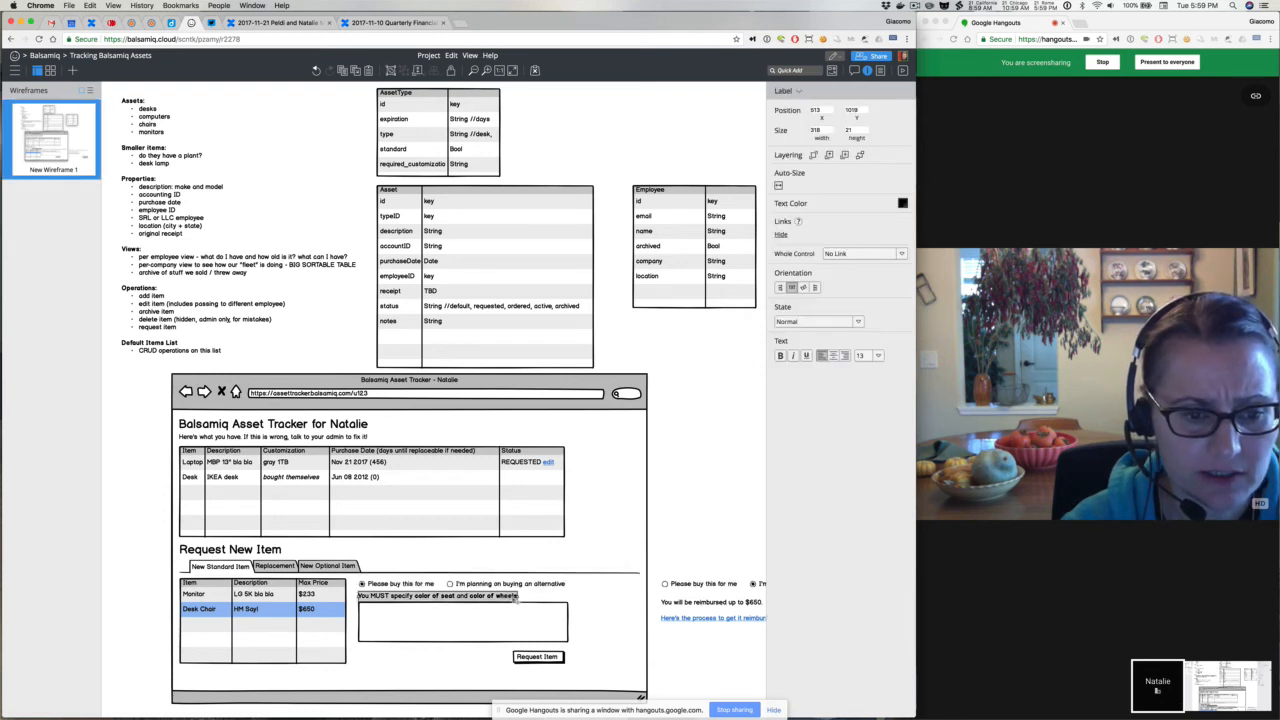
double_click(506, 597)
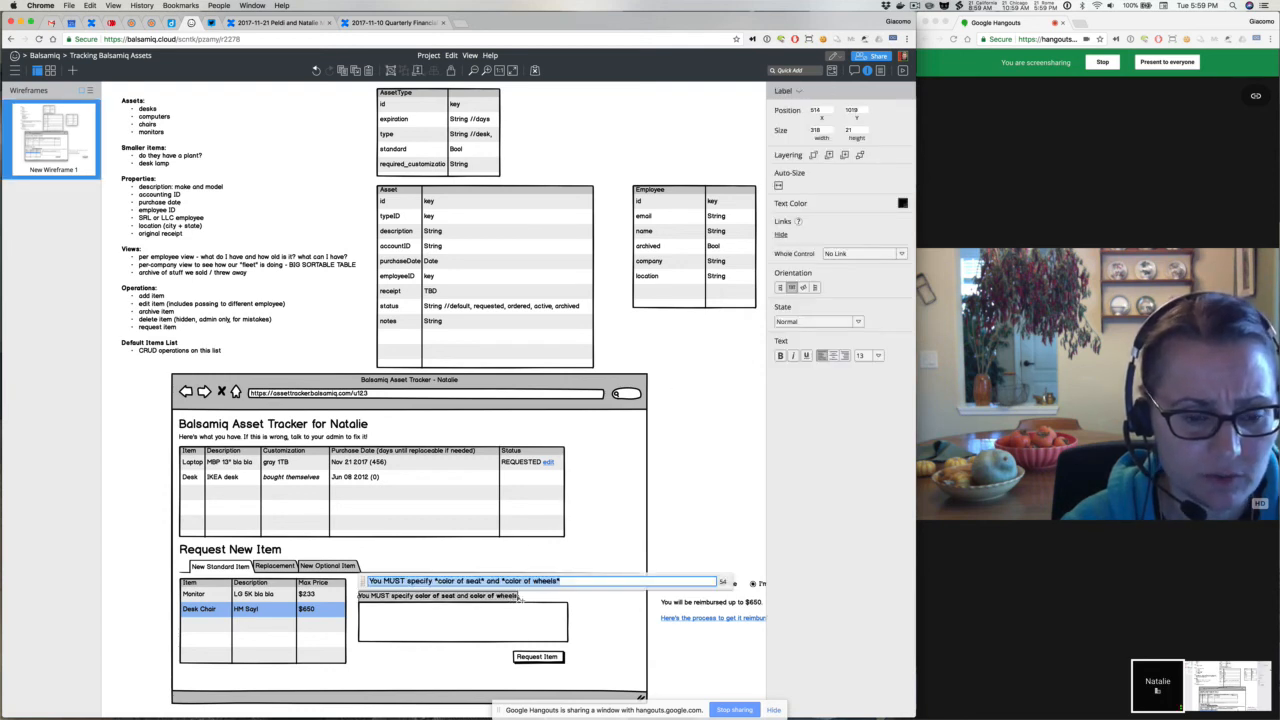
key("Right")
type("[")
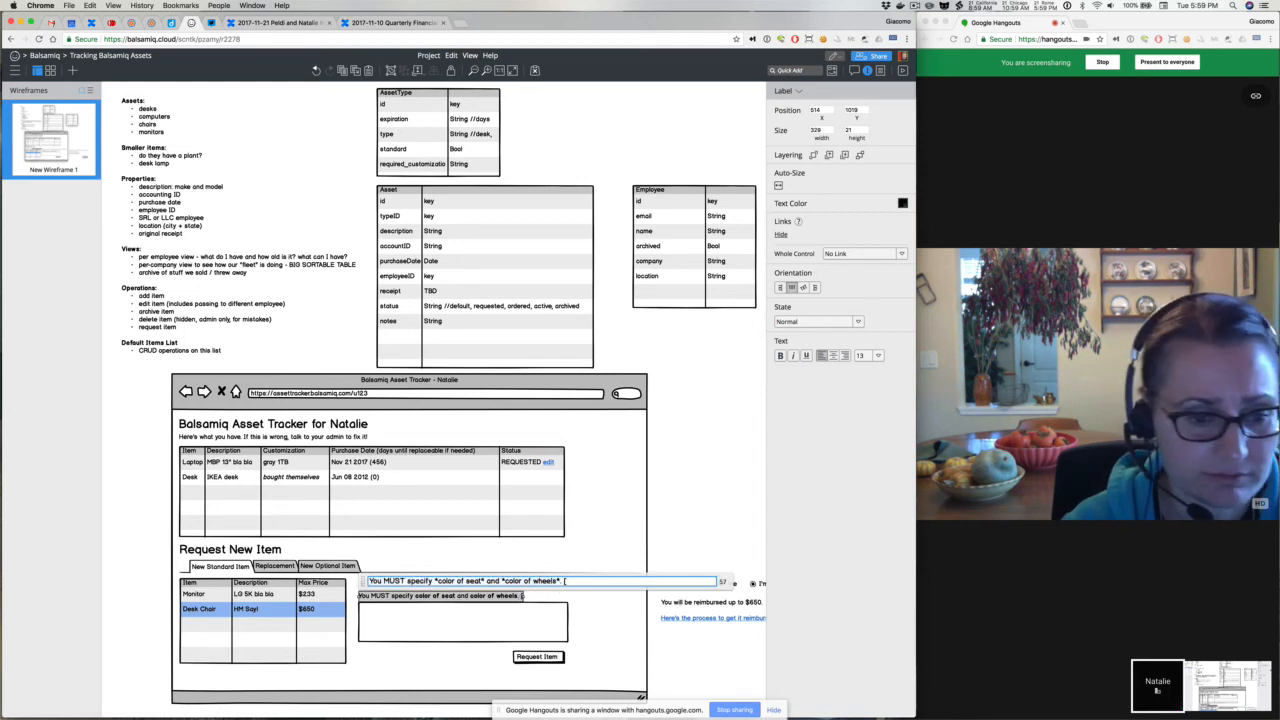
type("details]")
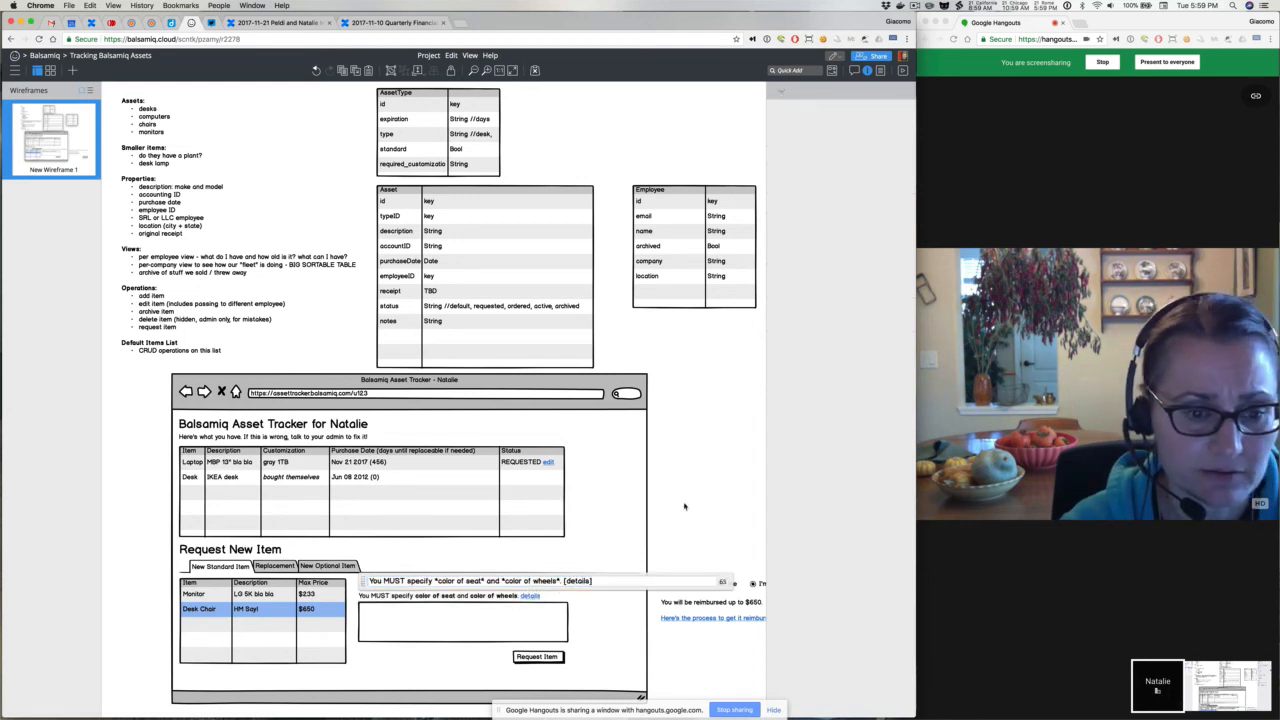
left_click(686, 507)
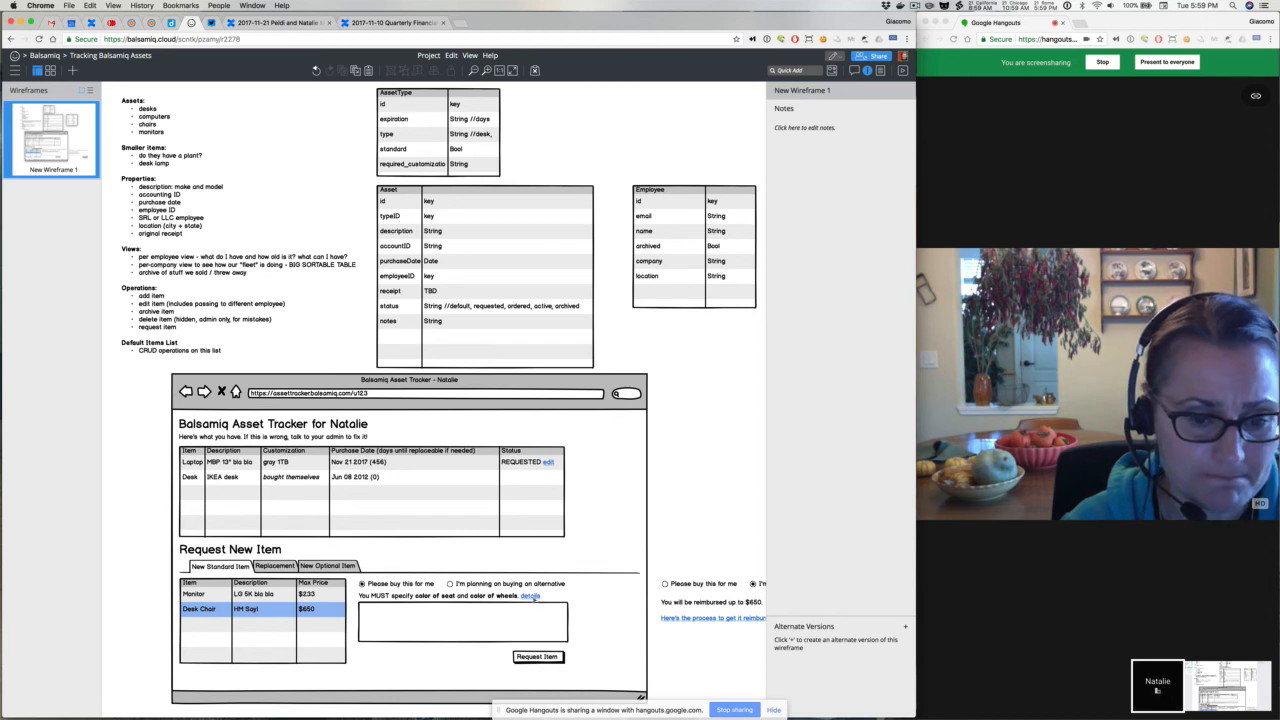
left_click(534, 599)
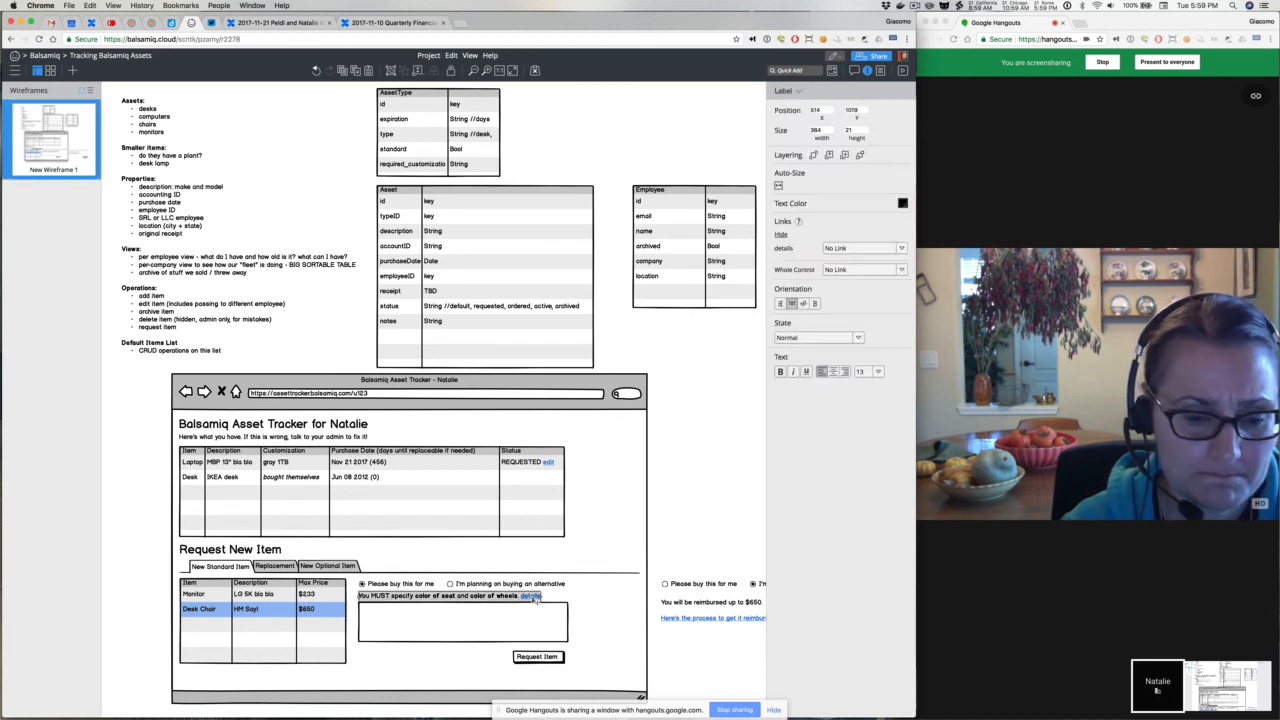
left_click(707, 445)
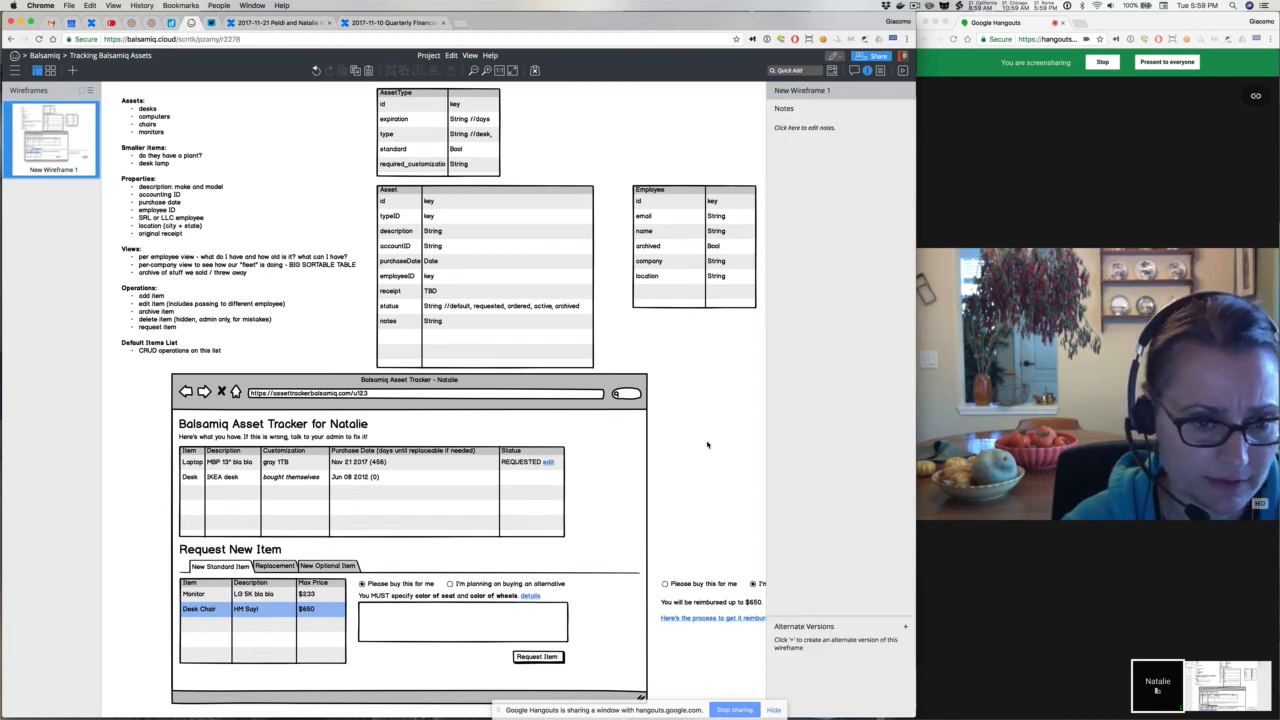
Align the Request Item button's right edge with the customization text area, and nudge the text area and its label down slightly.
scroll(707, 445, "down", 2)
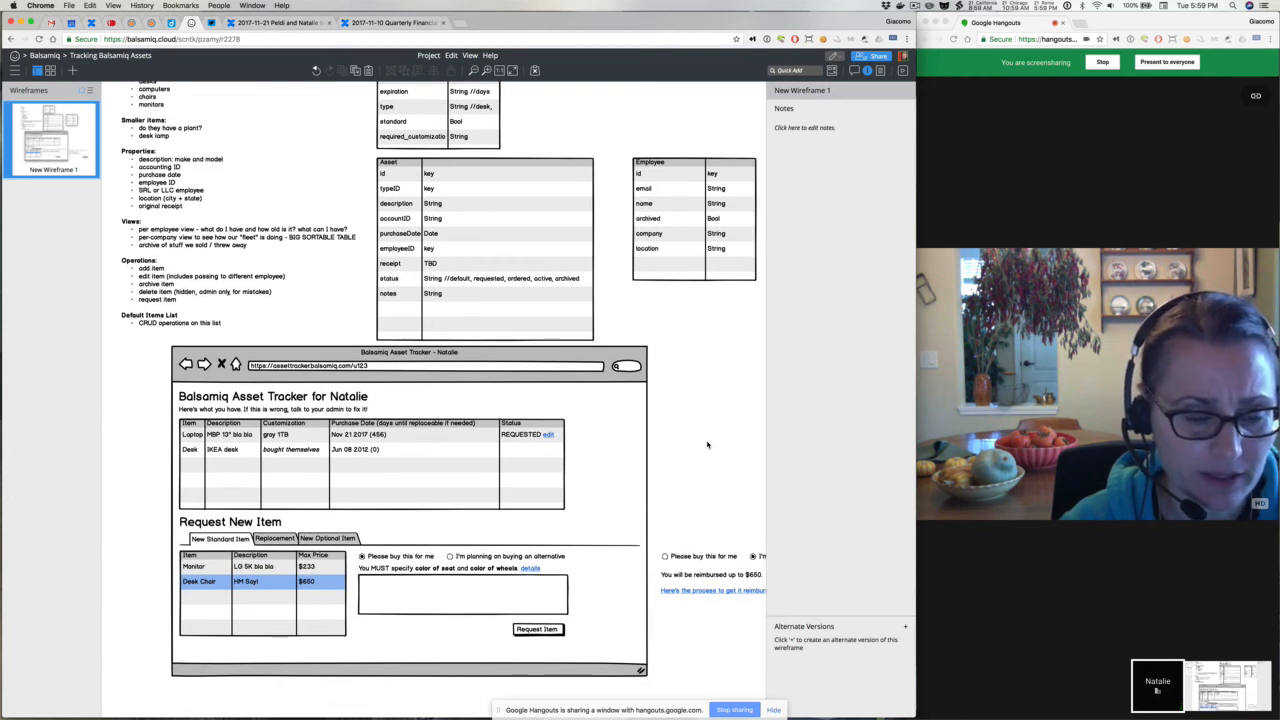
left_click(538, 629)
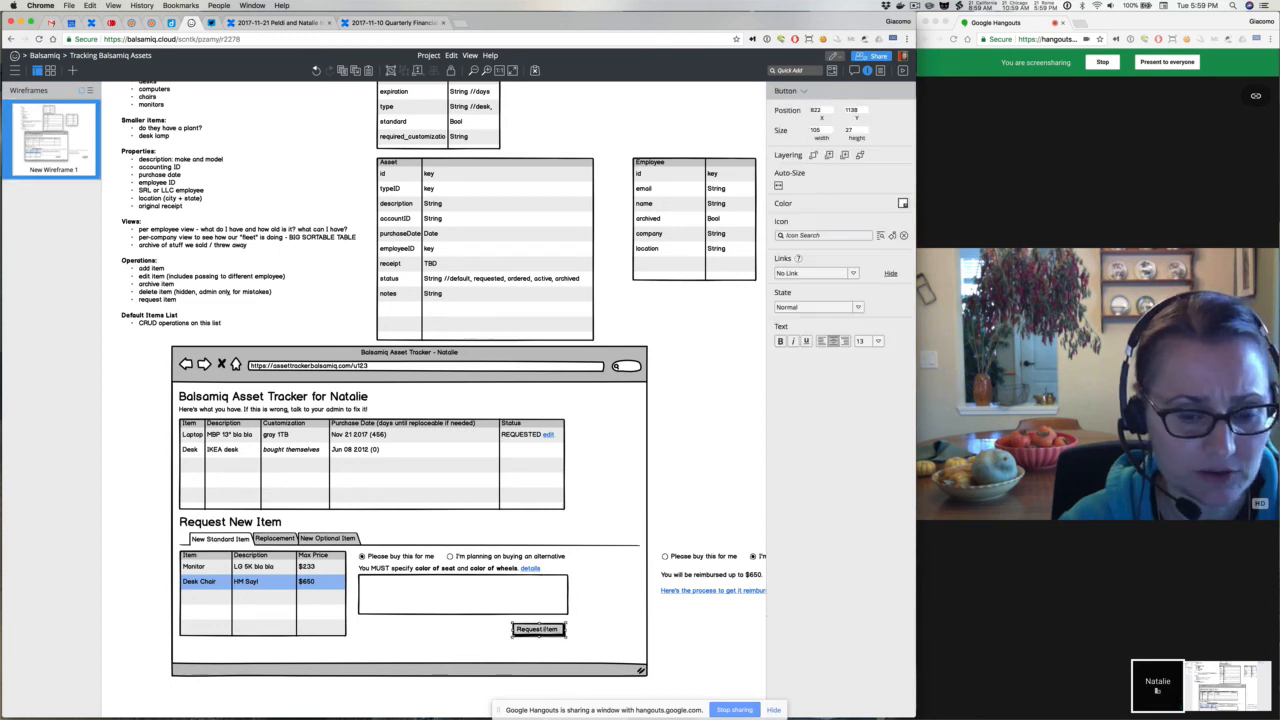
left_click_drag(532, 612, 470, 614)
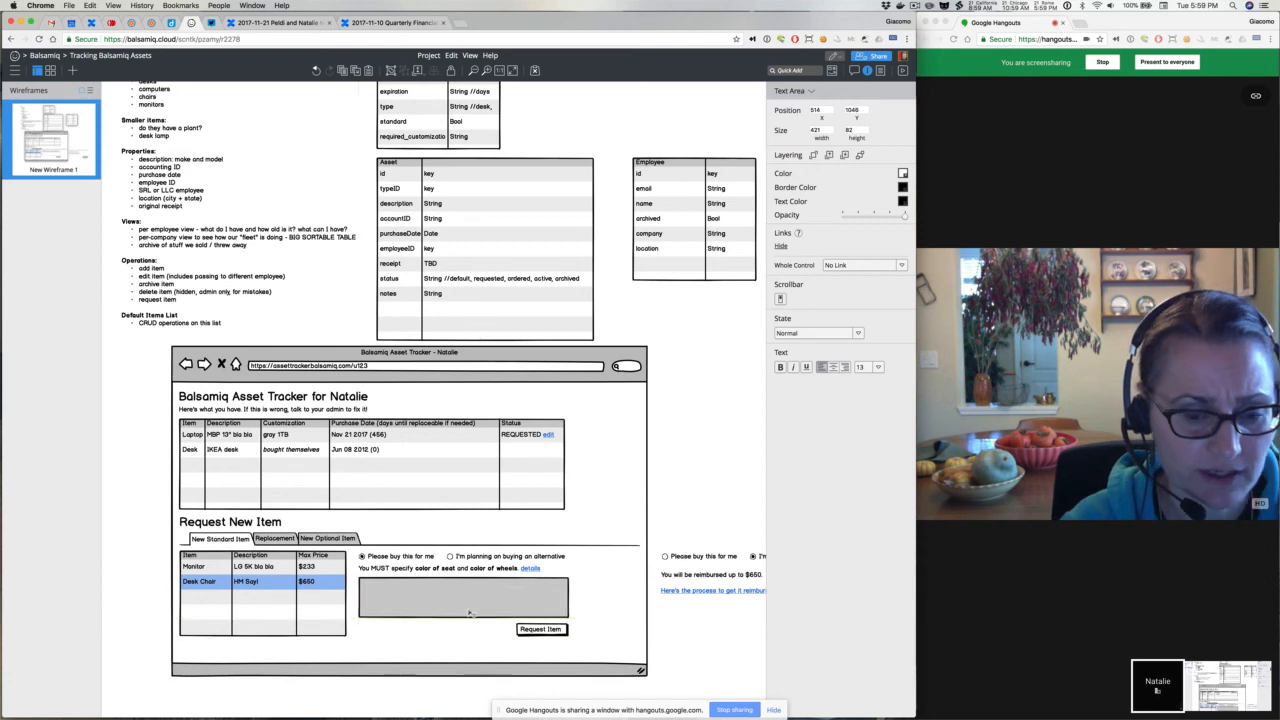
left_click(463, 573)
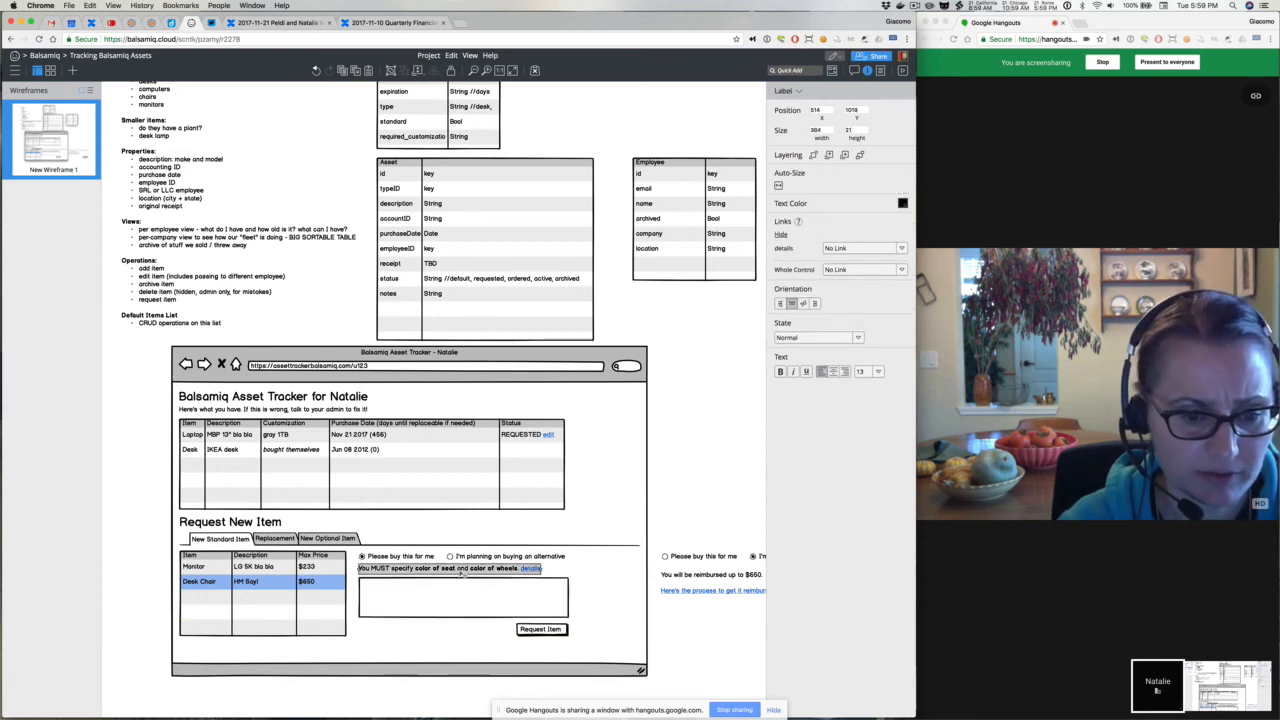
left_click(708, 354)
Lower the Asset table's upper edge to Y 253 and extend the AssetType table's height to 224.
scroll(708, 354, "up", 1)
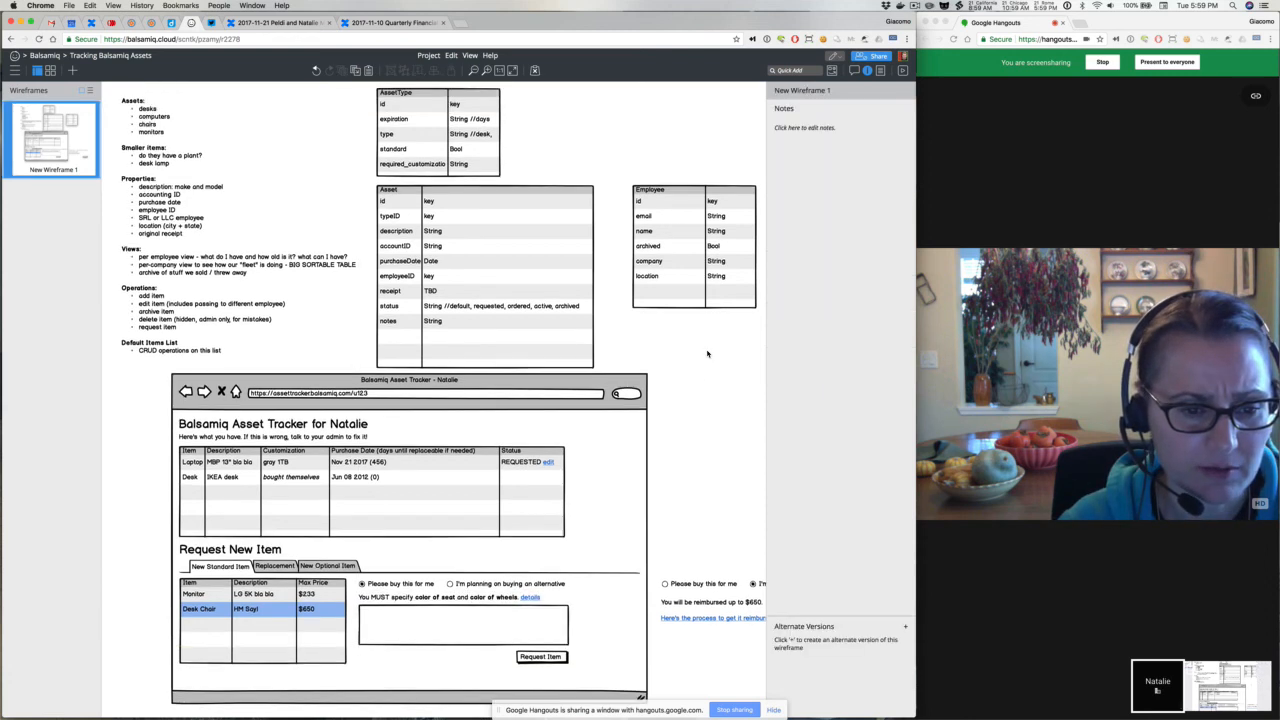
left_click(474, 156)
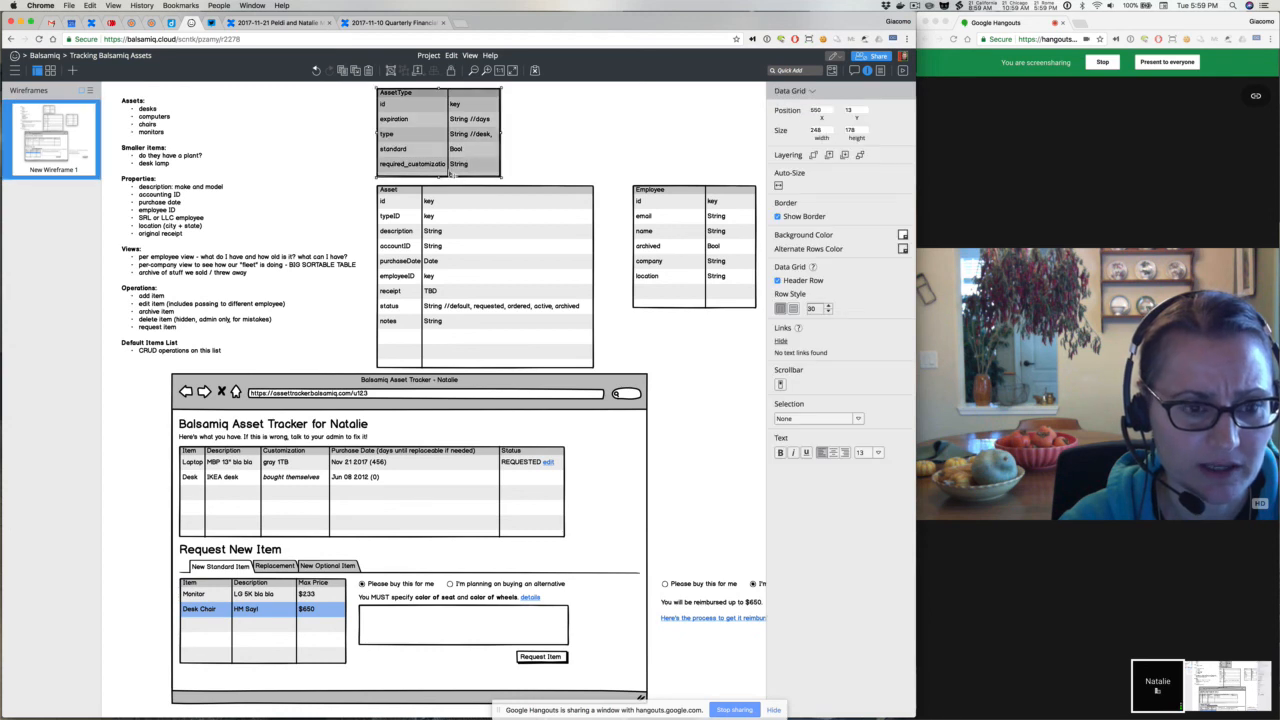
left_click(455, 193)
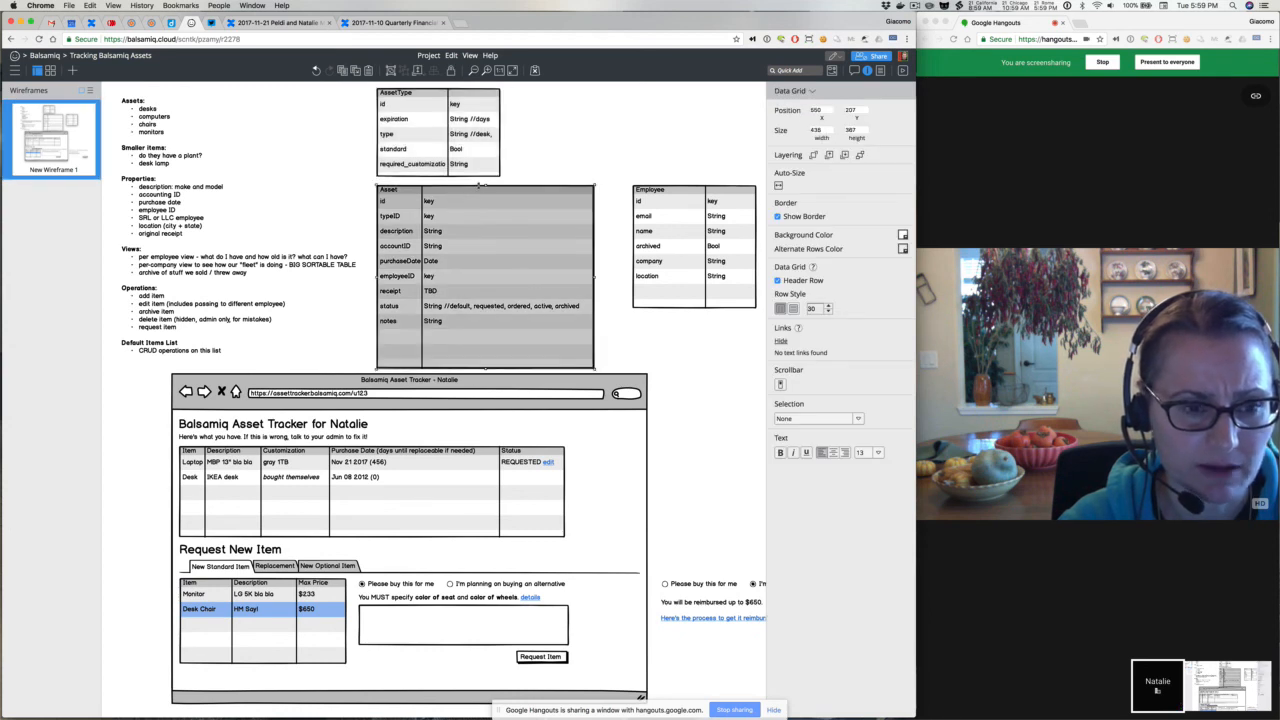
left_click_drag(481, 186, 446, 199)
left_click(440, 144)
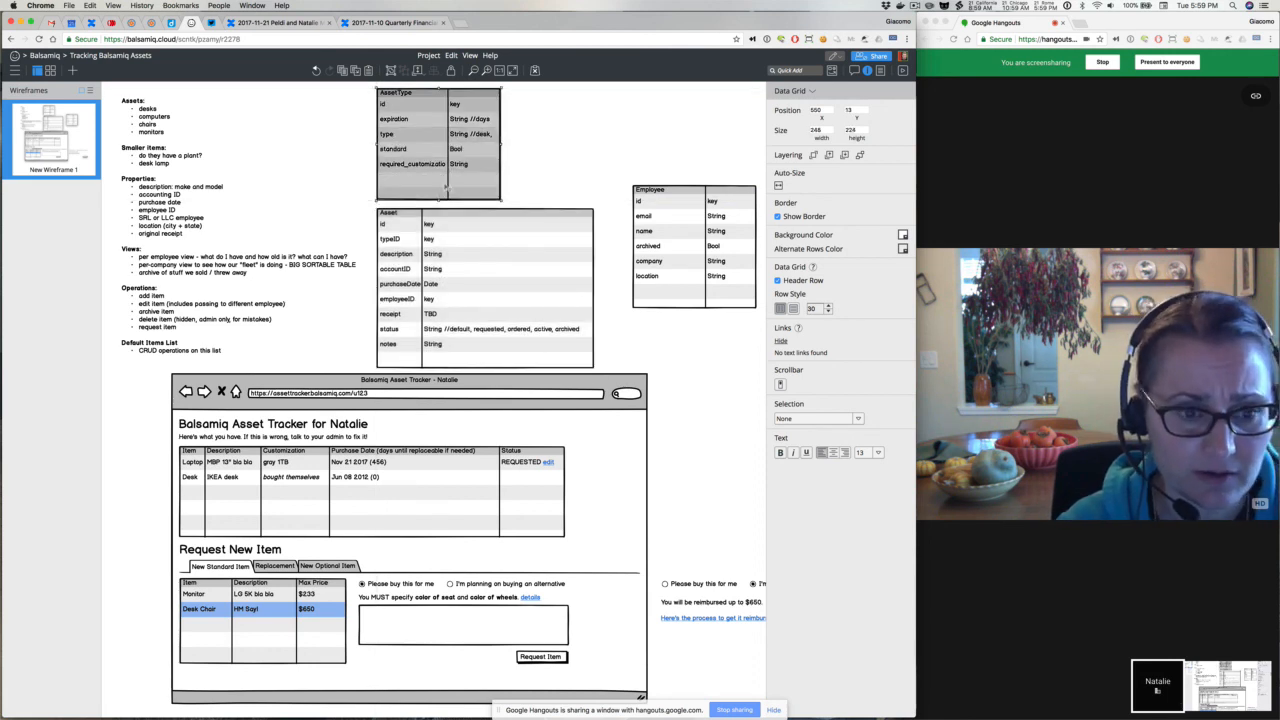
Add the row "company_id: [SRL\, LLC\, Both]" at the end of the AssetType table, escaping the commas between the options.
double_click(446, 188)
left_click(523, 142)
key("Return")
type("com")
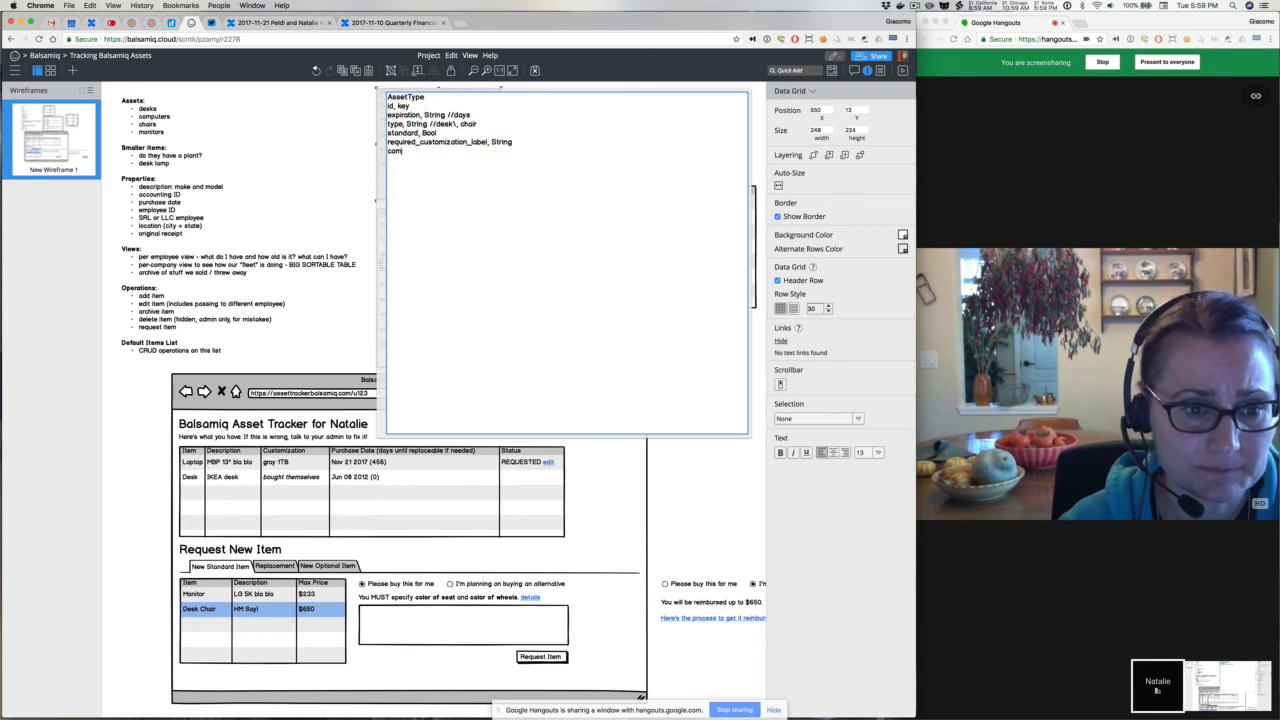
type("pany_id")
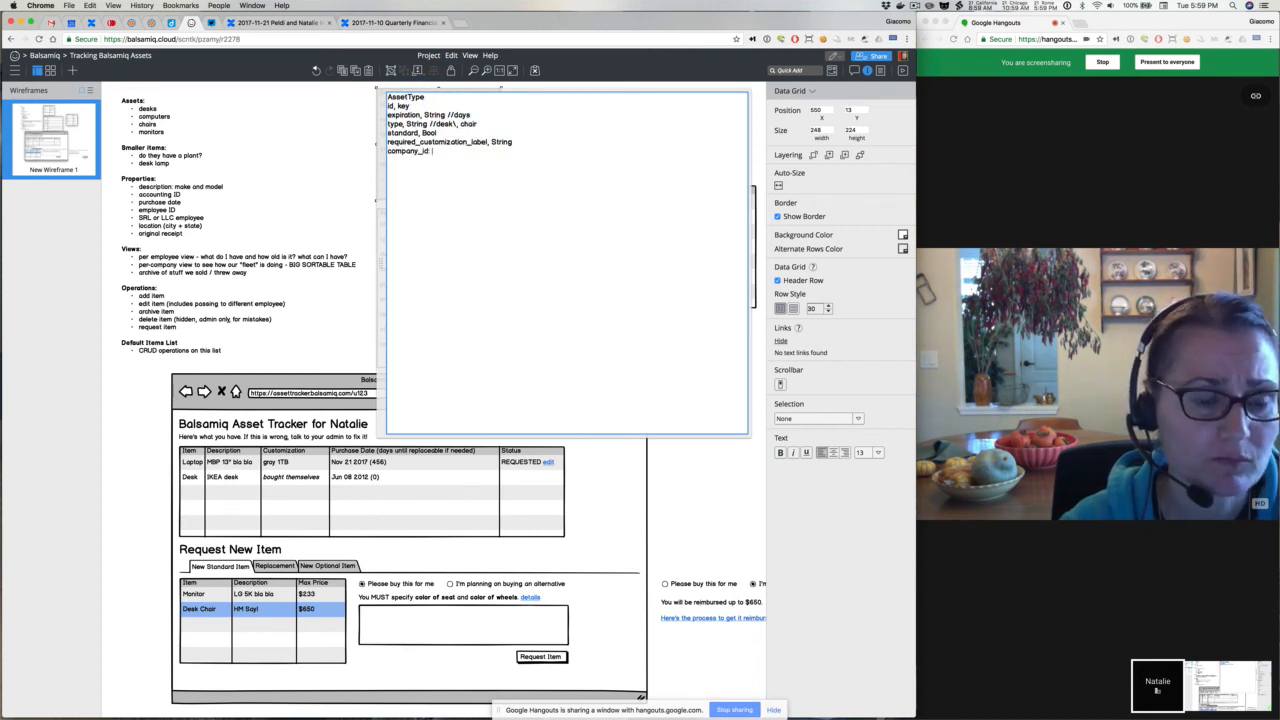
type(": [SRL")
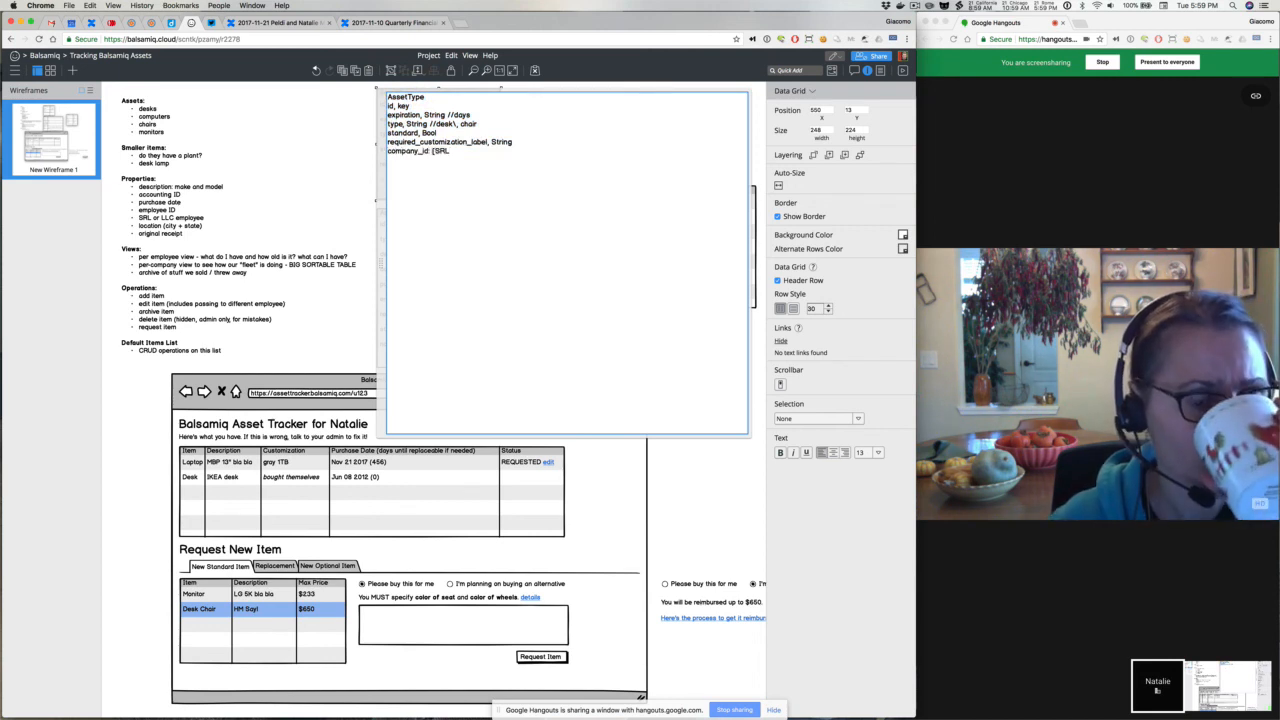
type("\\, LLC]")
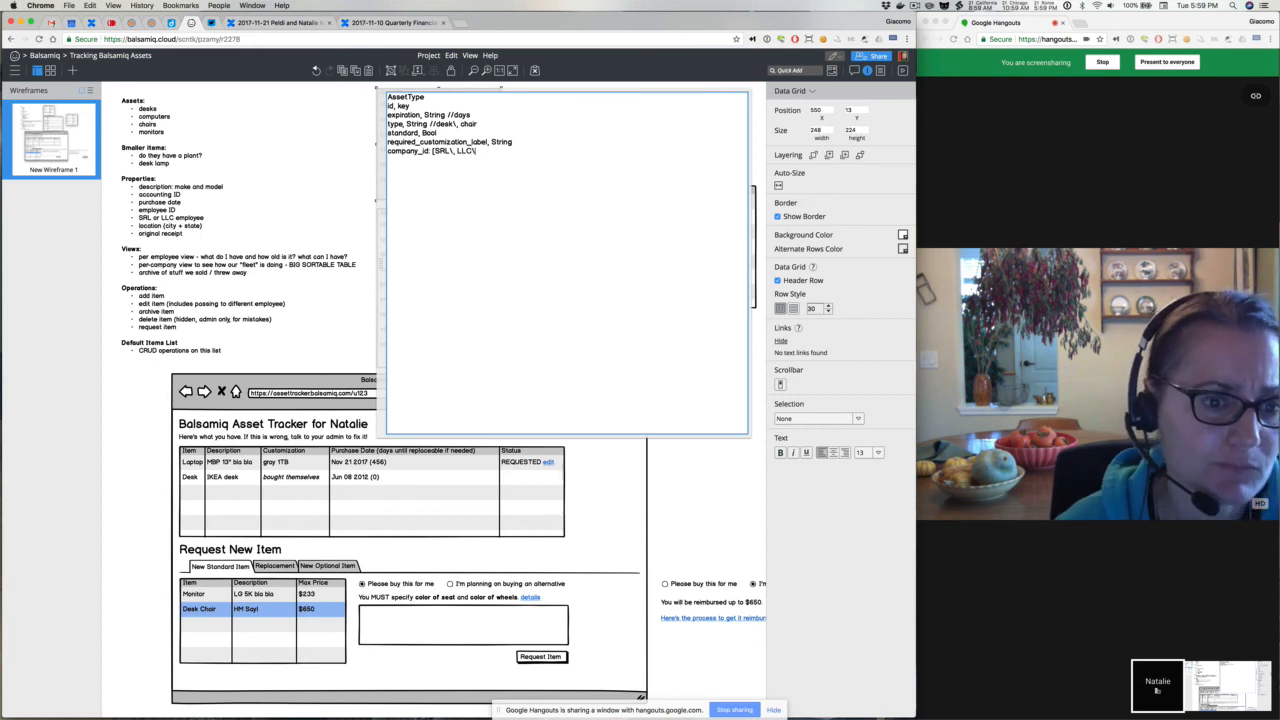
type(", Both\\")
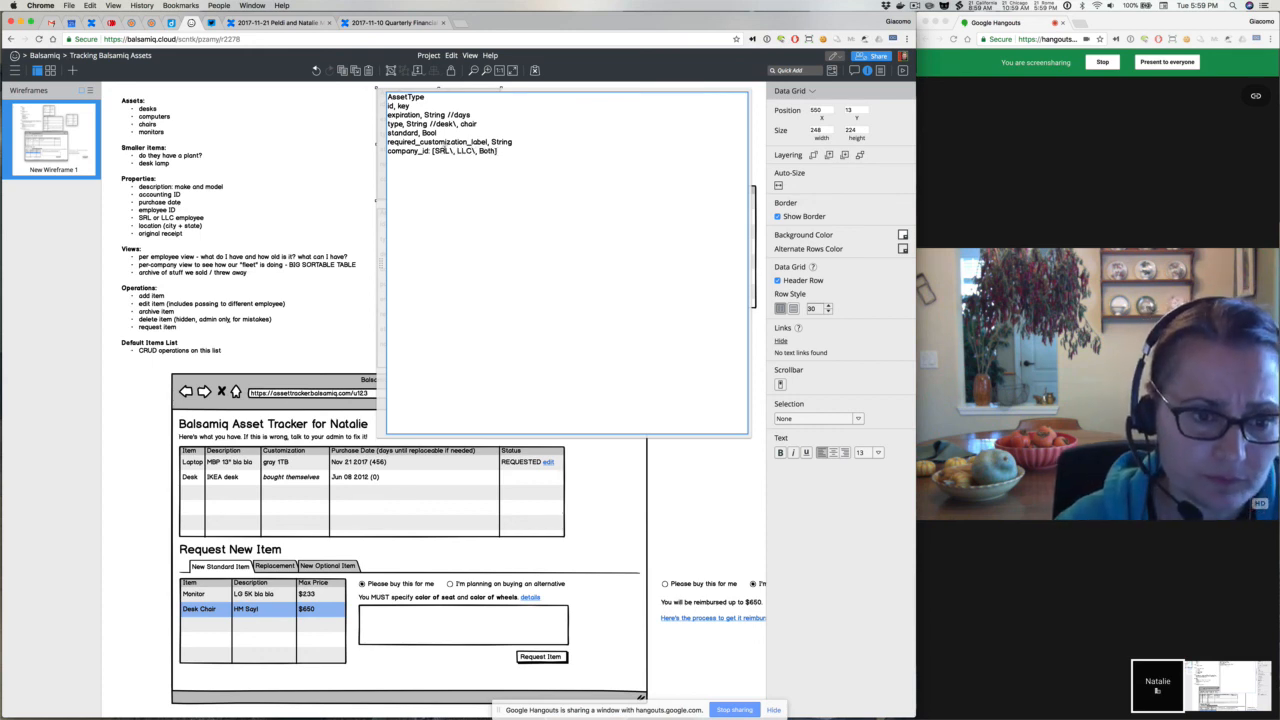
Replace the colon after company_id with a comma so the bracketed options go in the second column.
left_click(433, 151)
key("BackSpace")
key("BackSpace")
type(",")
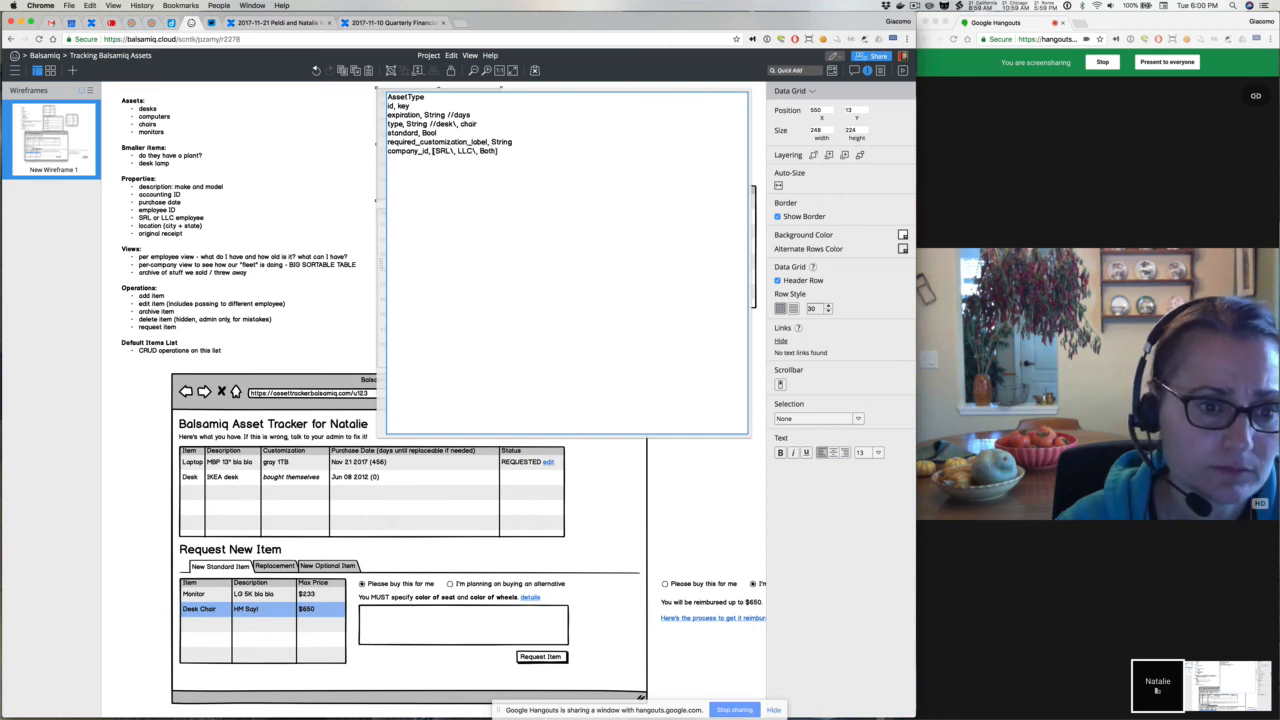
left_click(355, 140)
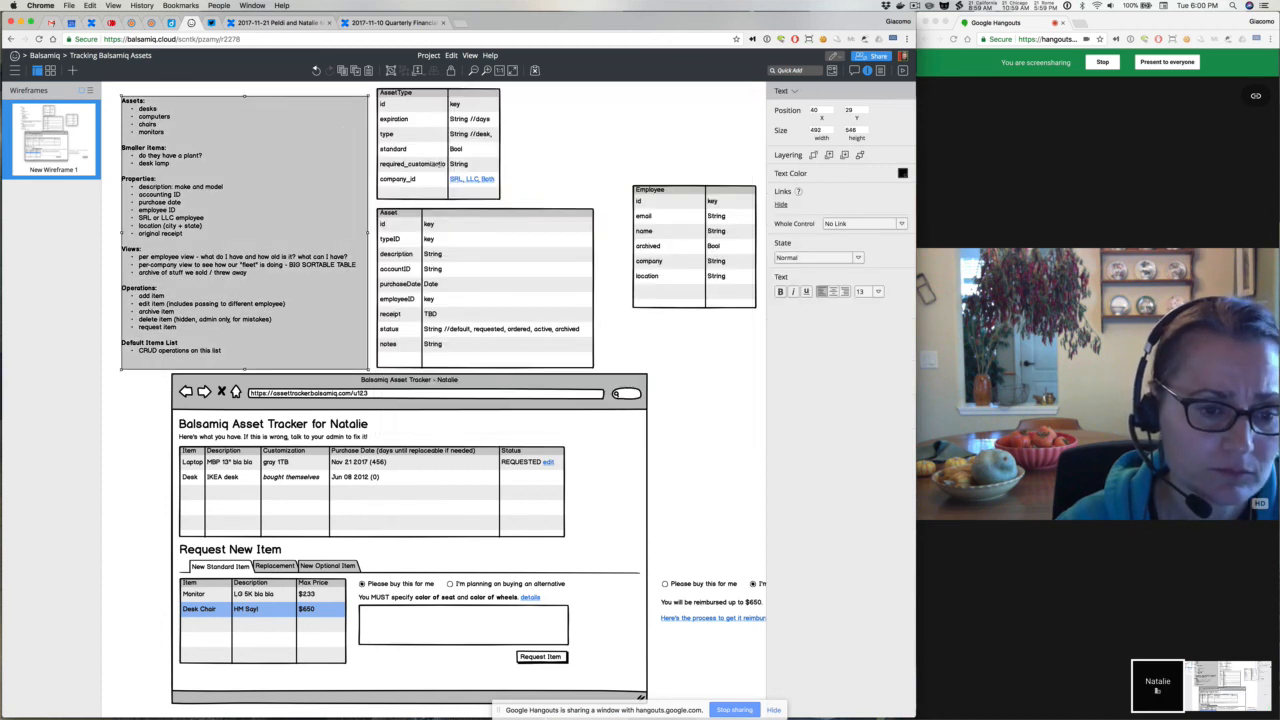
Escape the square brackets around the company_id options so they read as plain text instead of a link.
double_click(475, 168)
left_click(433, 151)
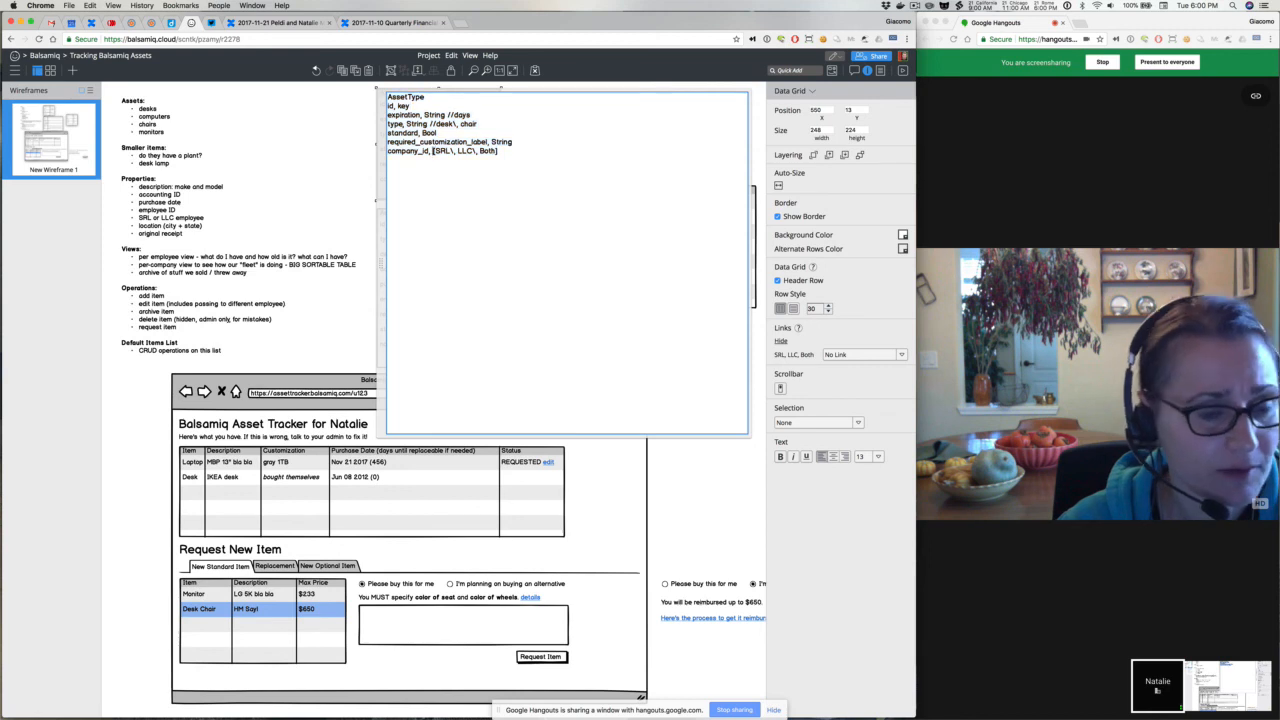
type("\\")
left_click(499, 151)
type("\\")
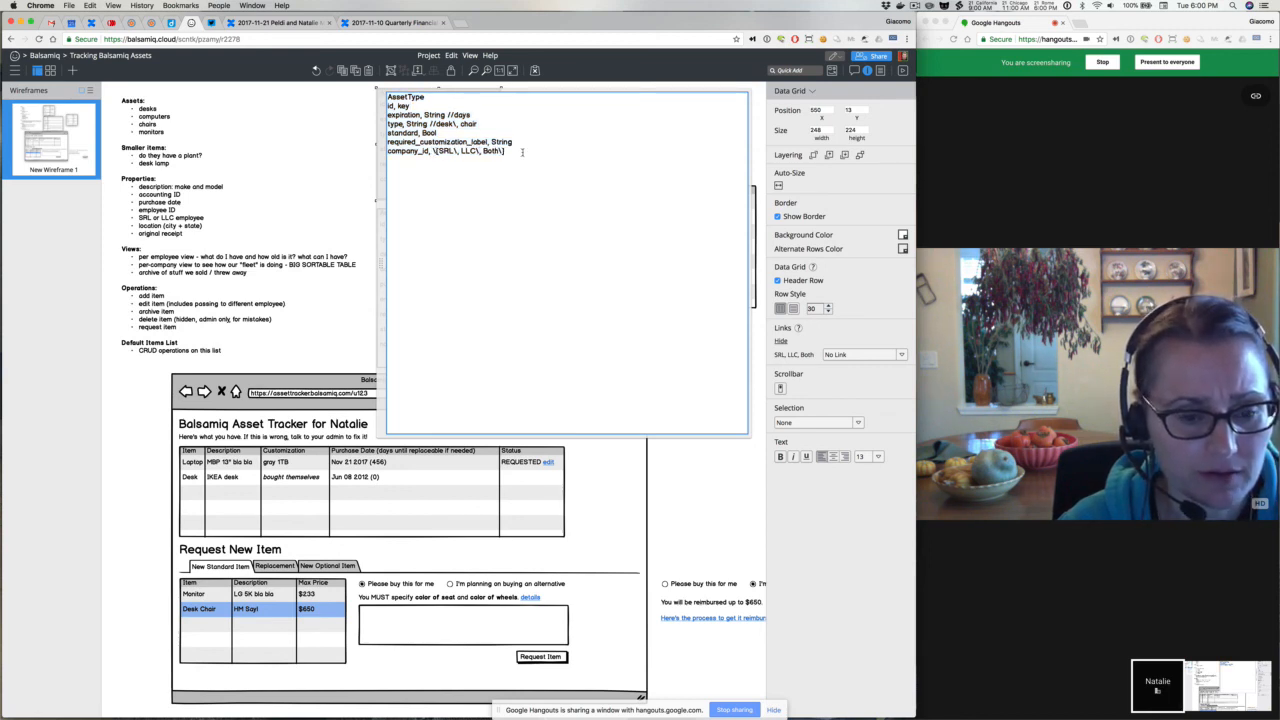
left_click(368, 133)
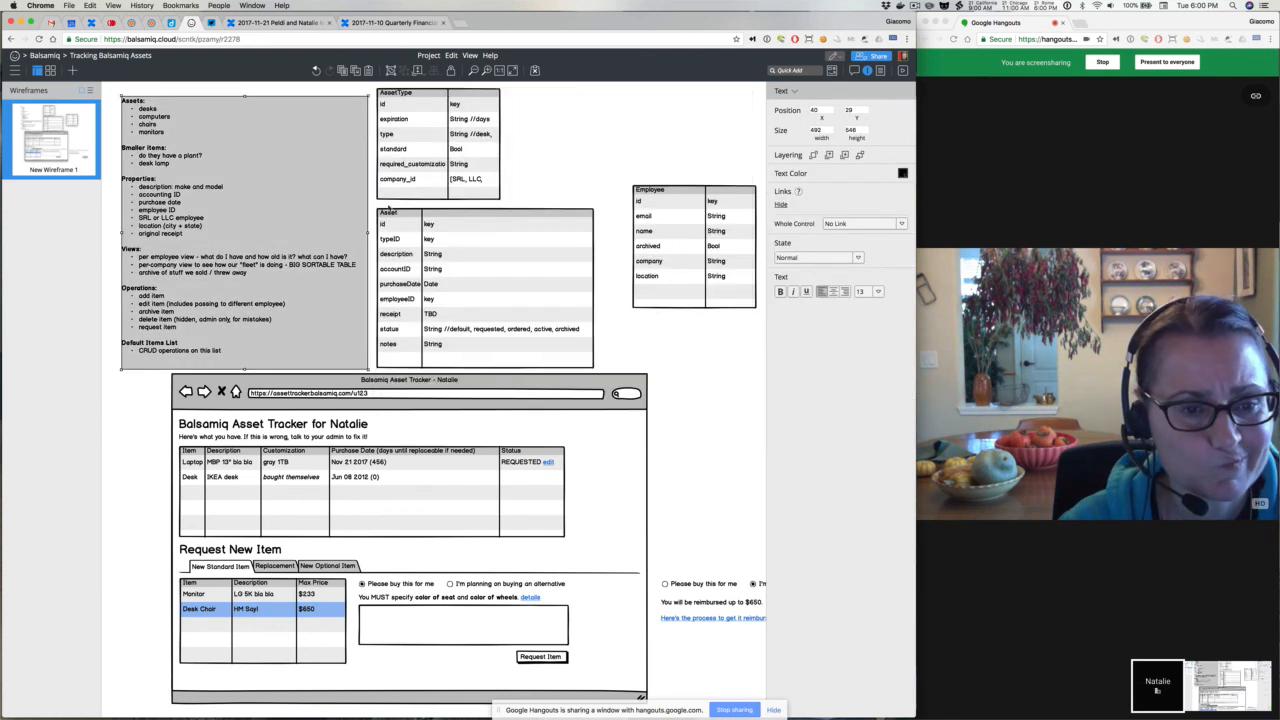
Widen the AssetType table to 350 so its full labels and values fit.
left_click(400, 301)
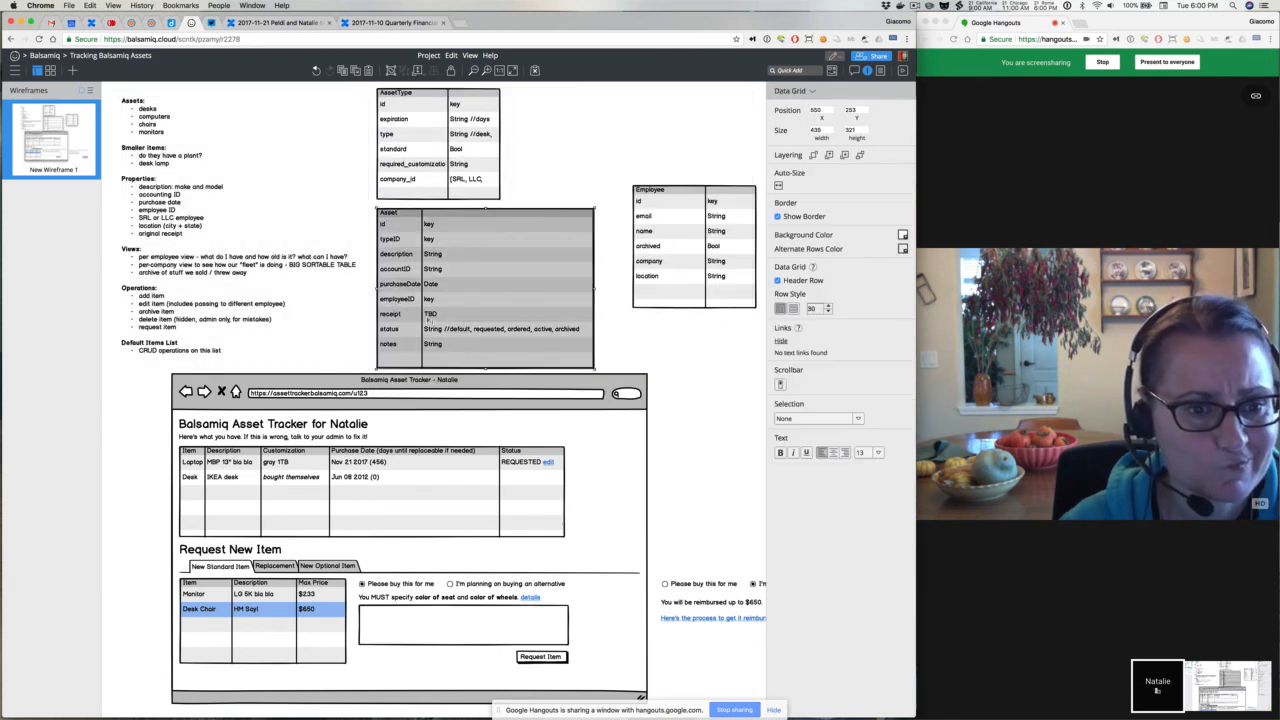
left_click(500, 155)
left_click_drag(500, 148, 552, 148)
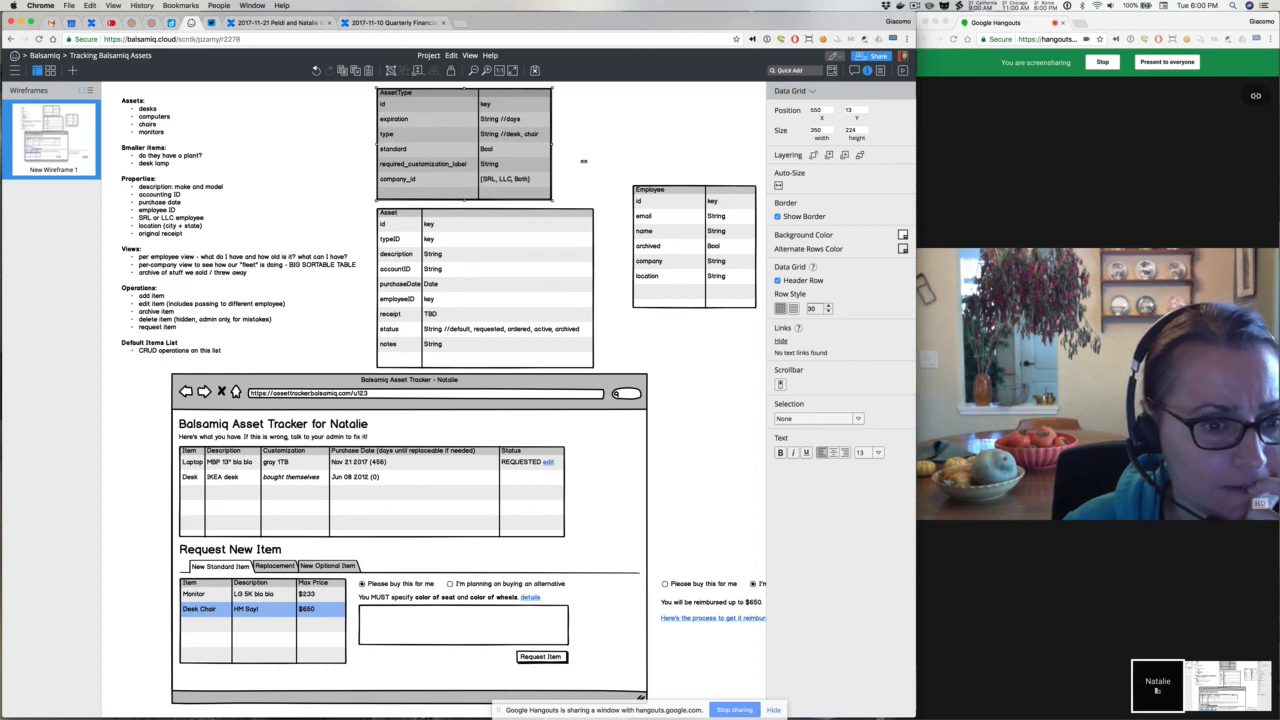
left_click(585, 161)
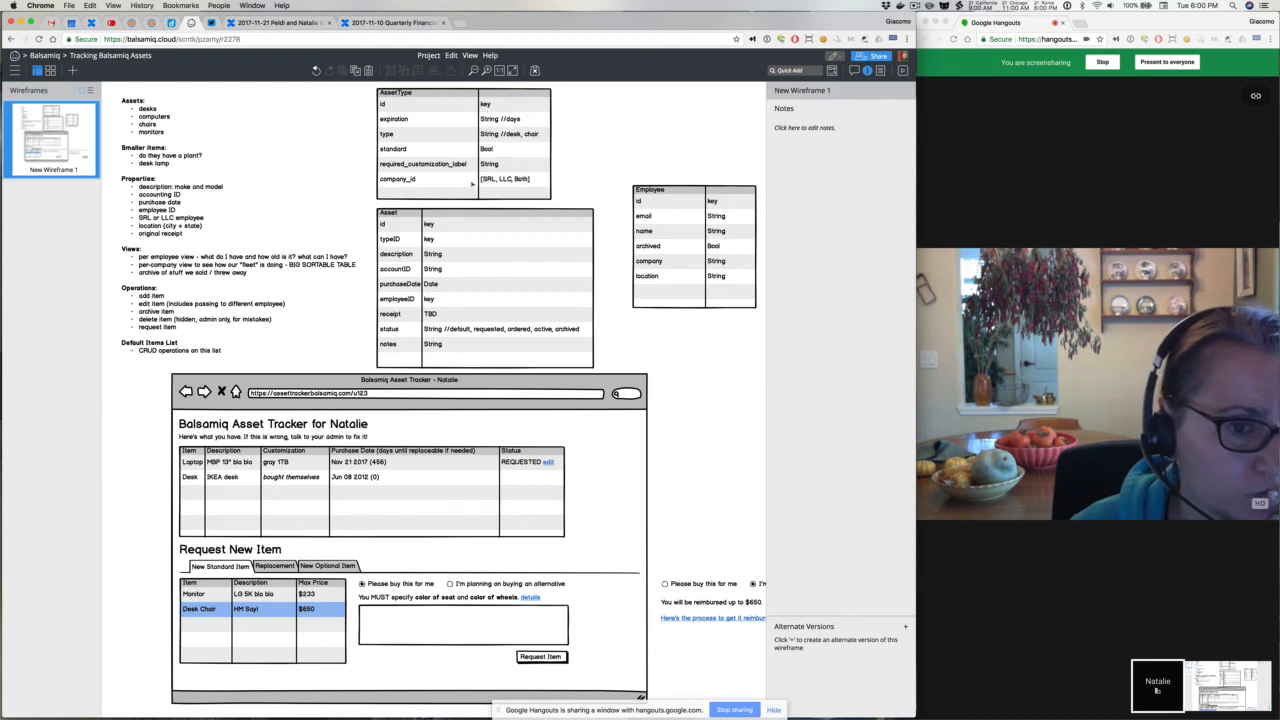
Review the company_id, id and type rows in the AssetType table's source text.
double_click(473, 184)
left_click(471, 171)
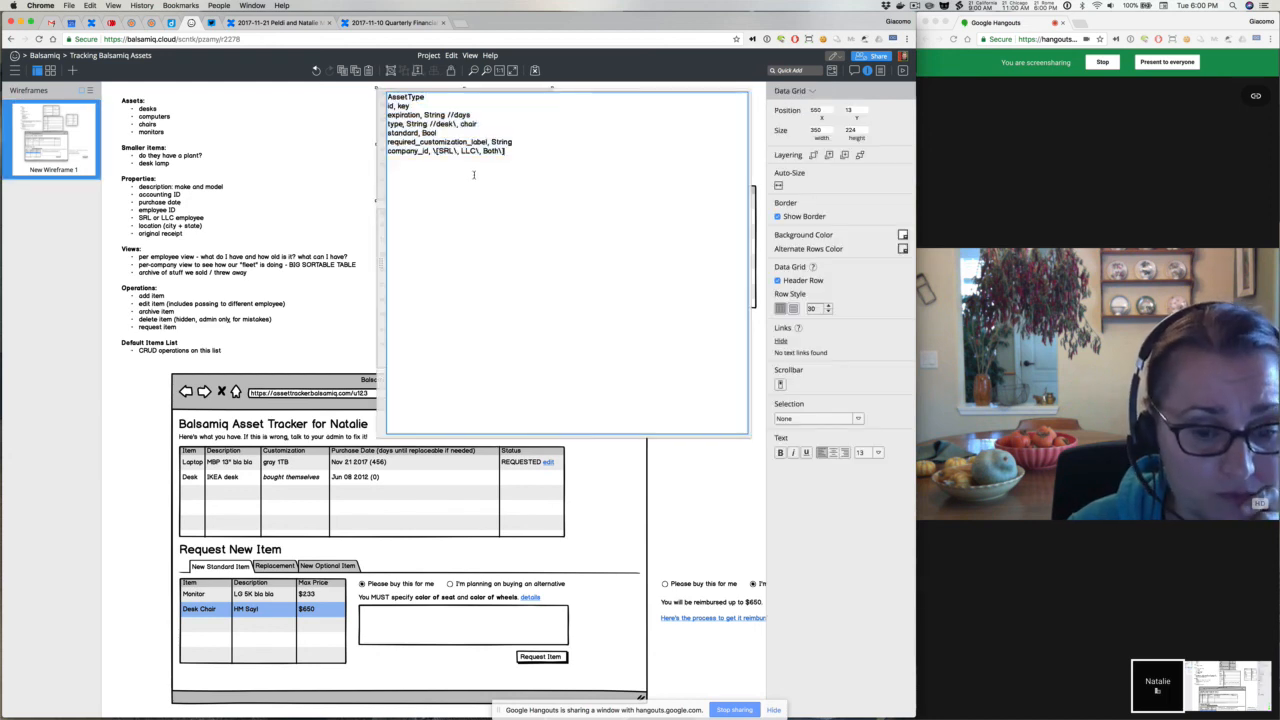
left_click_drag(504, 151, 387, 151)
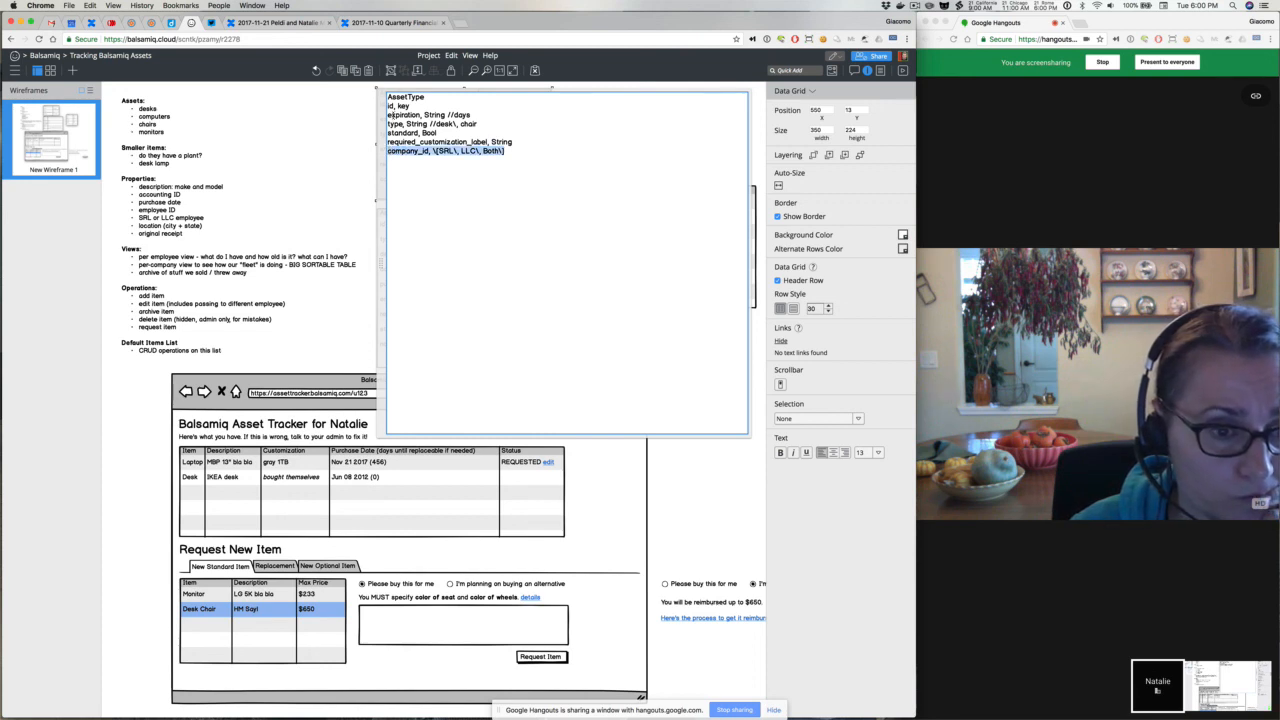
left_click_drag(411, 105, 388, 105)
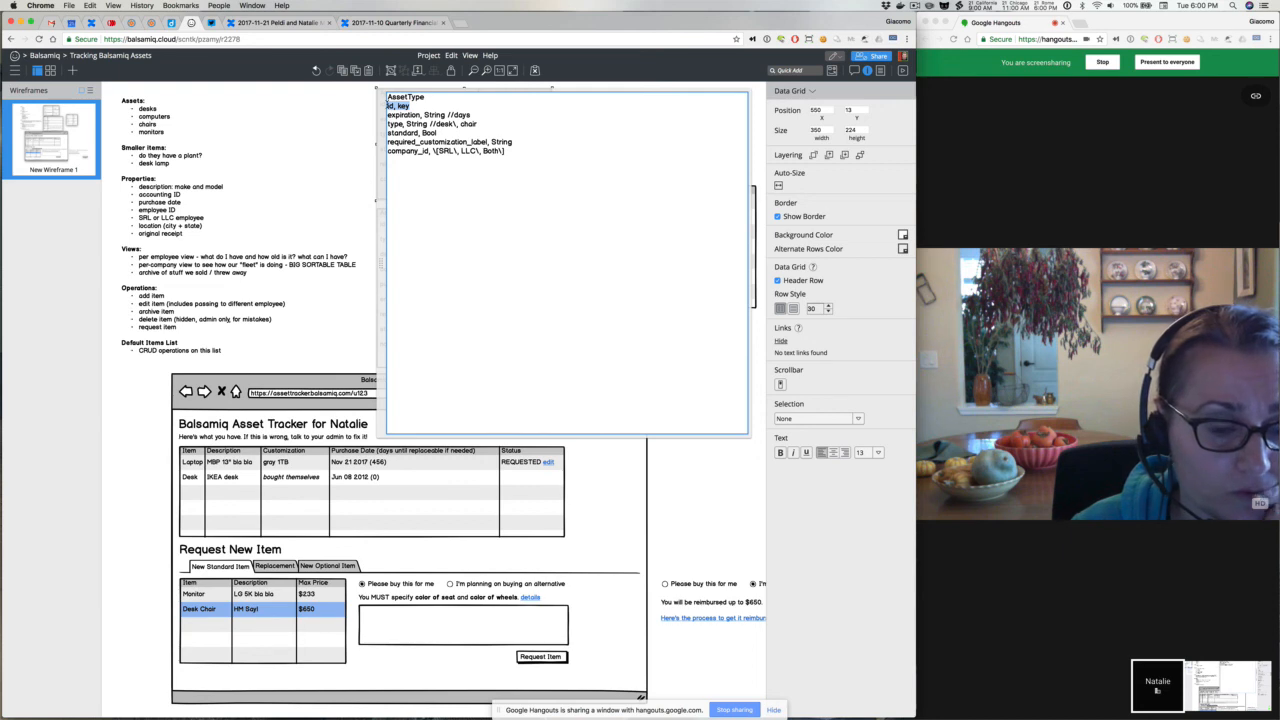
left_click(423, 107)
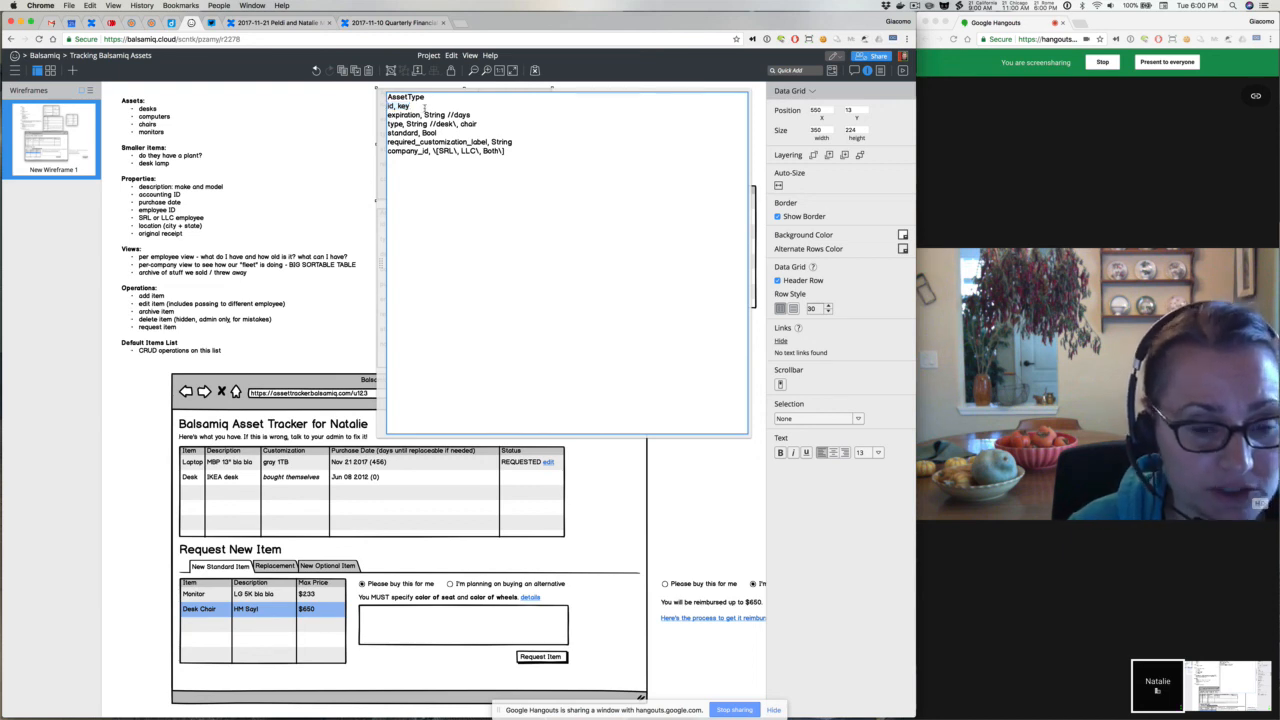
left_click_drag(477, 123, 387, 124)
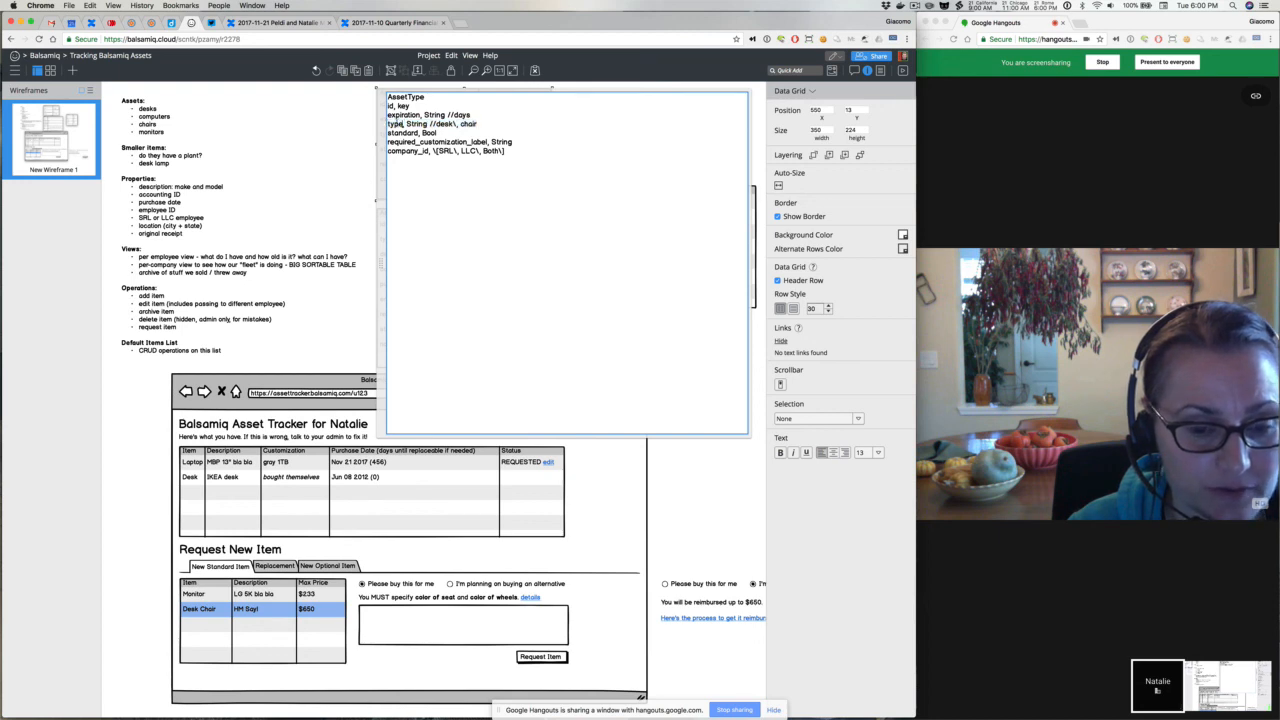
left_click_drag(420, 107, 357, 107)
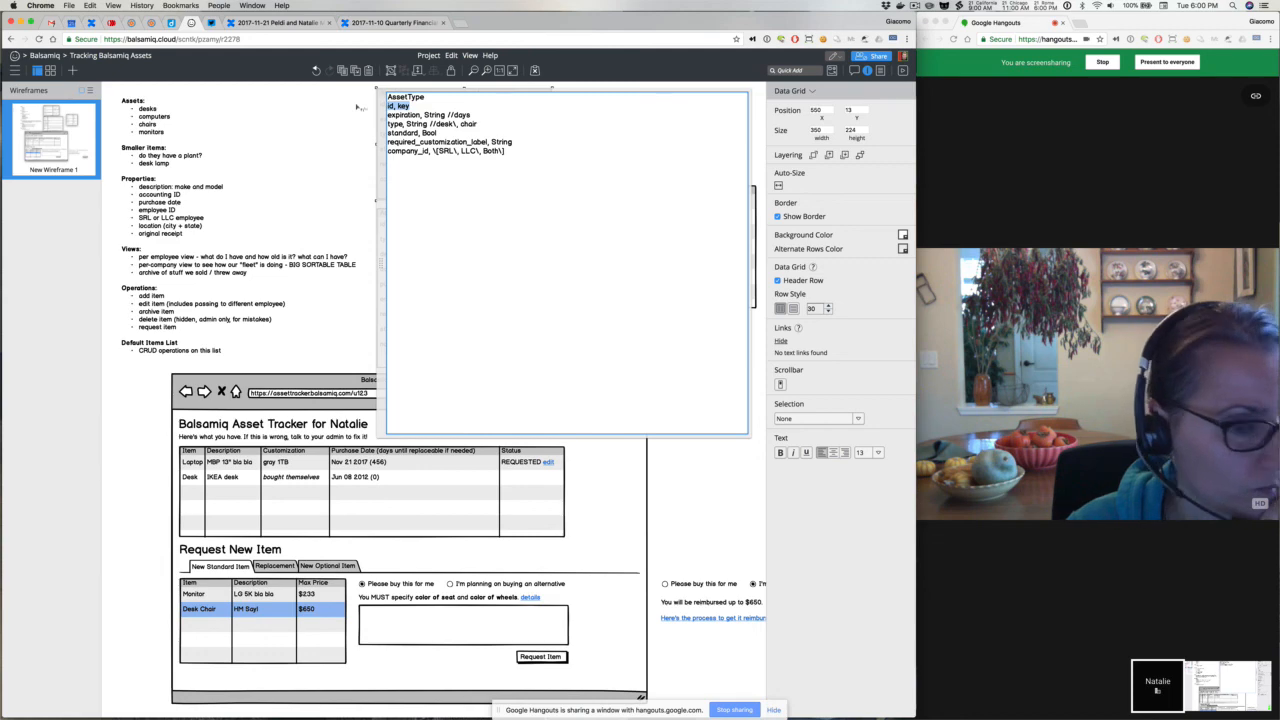
left_click(357, 107)
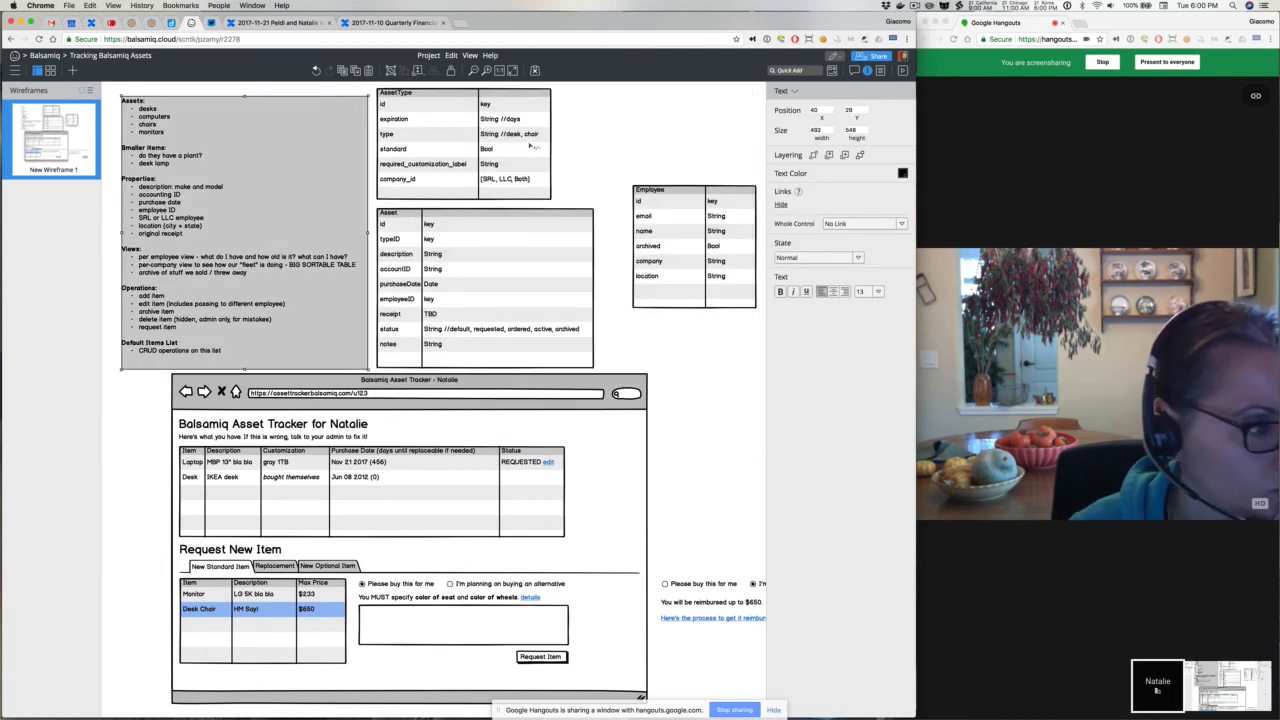